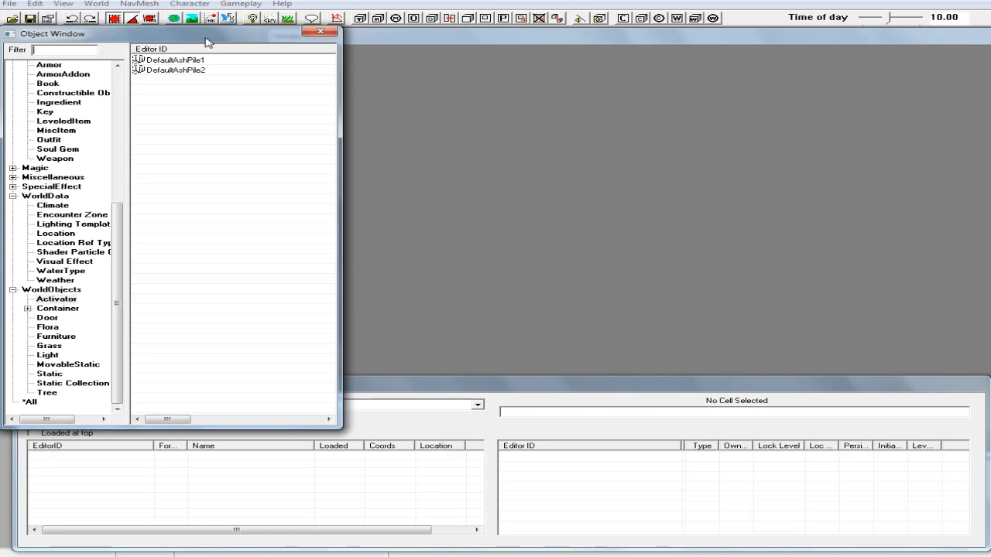
Load the plugin The House.esp as the active file.
{"action": "left_click", "coordinate": [12, 18]}
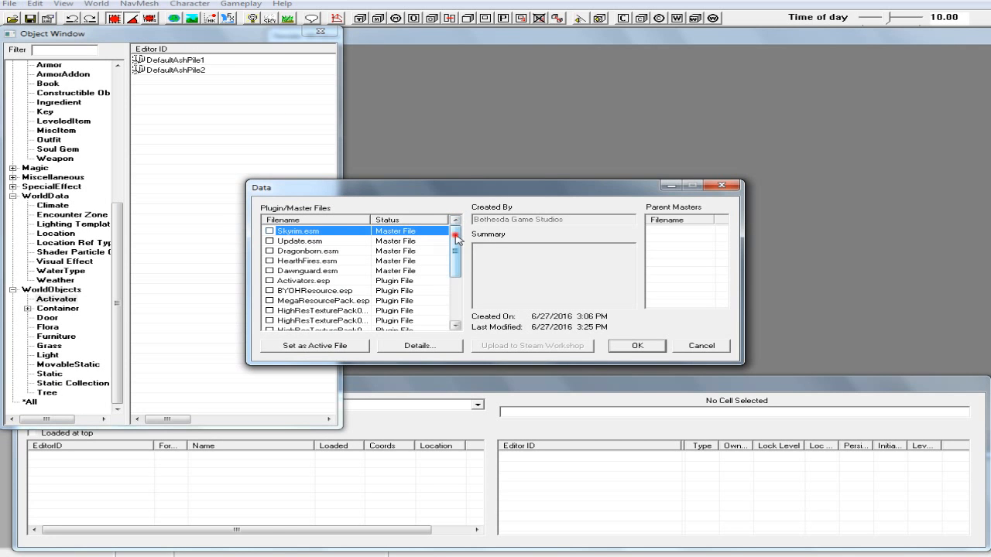
{"action": "left_click_drag", "start_coordinate": [457, 247], "coordinate": [457, 302]}
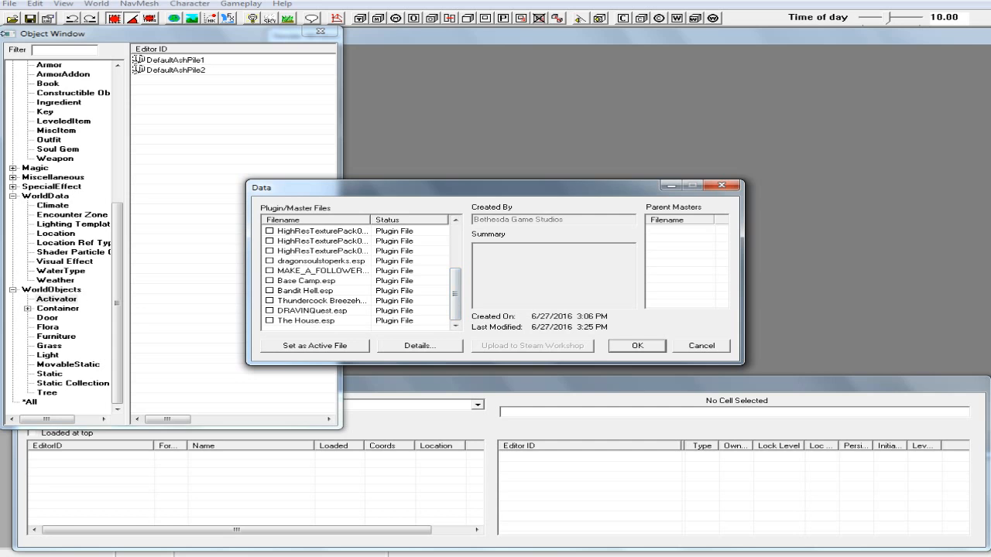
{"action": "double_click", "coordinate": [269, 321]}
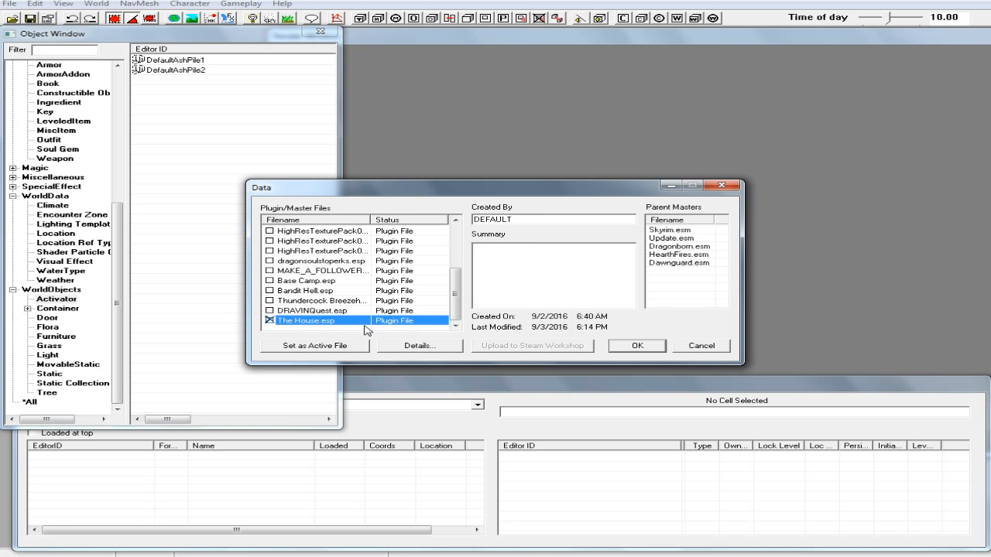
{"action": "left_click", "coordinate": [352, 351]}
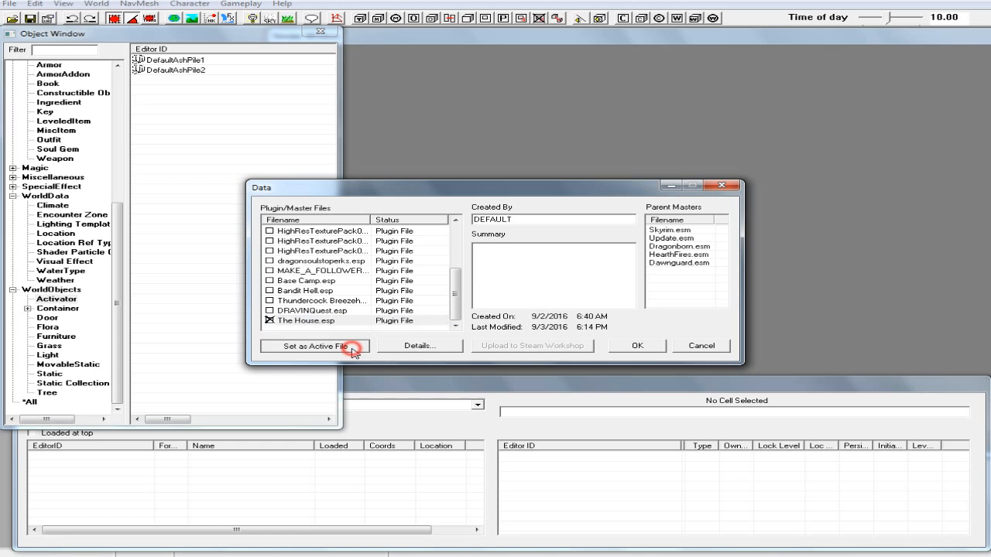
{"action": "left_click", "coordinate": [637, 349]}
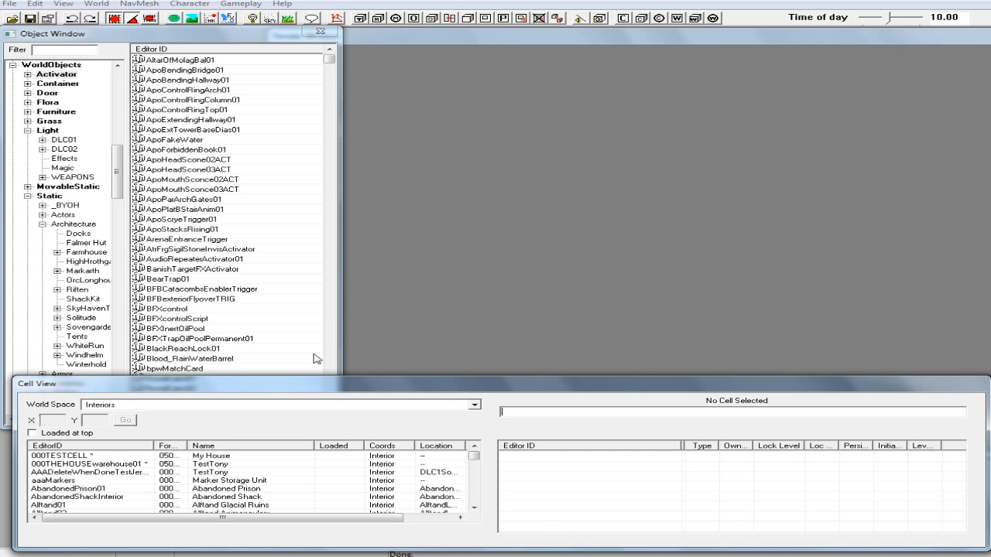
Load the interior cell 000TESTCELL into the render window, accepting all animation warnings.
{"action": "left_click", "coordinate": [74, 456]}
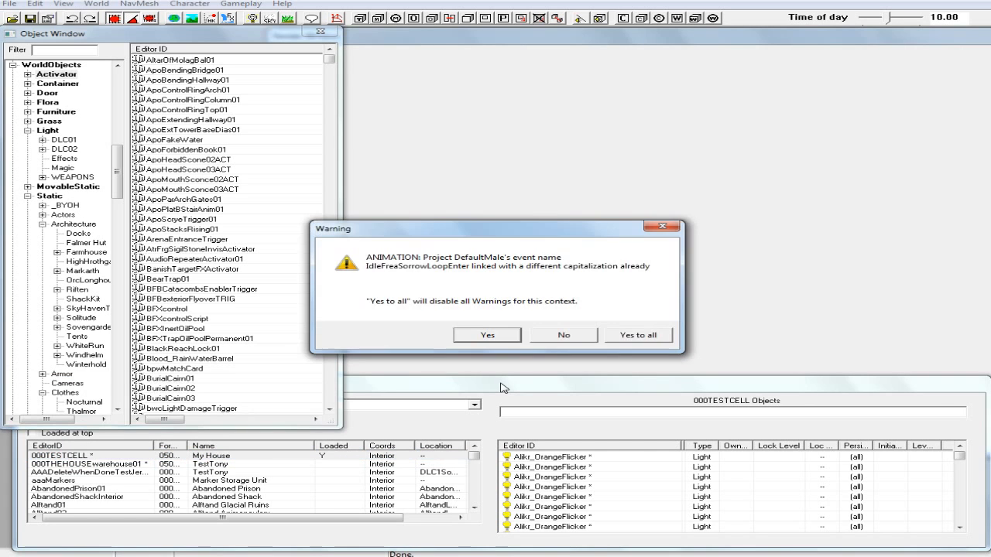
{"action": "left_click", "coordinate": [662, 336]}
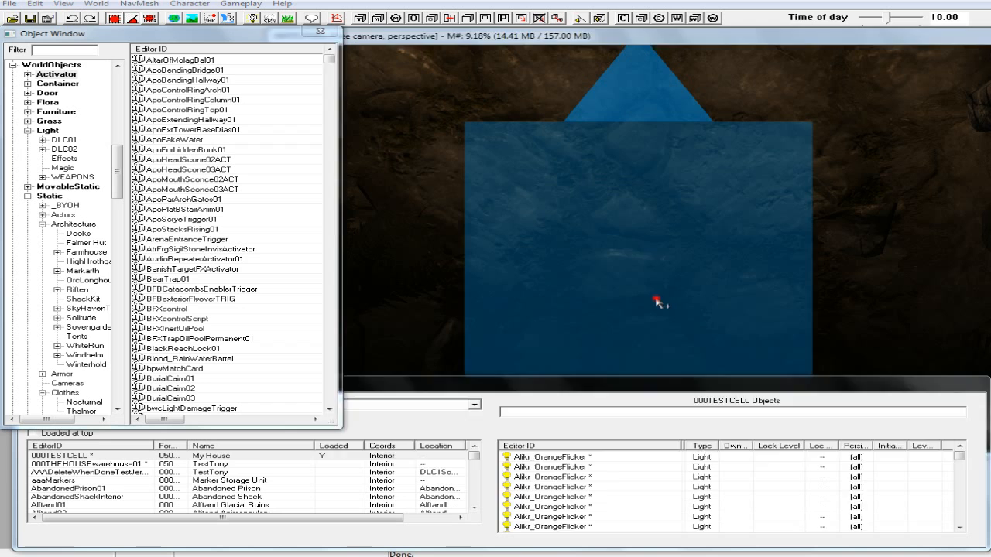
Bring the cell's dining area into view and turn on bright lighting in the render window.
{"action": "mouse_move", "coordinate": [654, 315]}
{"action": "middle_mouse_down", "text": "shift"}
{"action": "mouse_move", "coordinate": [651, 245]}
{"action": "mouse_move", "coordinate": [652, 268]}
{"action": "middle_mouse_up", "text": "shift"}
{"action": "scroll", "coordinate": [651, 245], "scroll_direction": "down", "scroll_amount": 3}
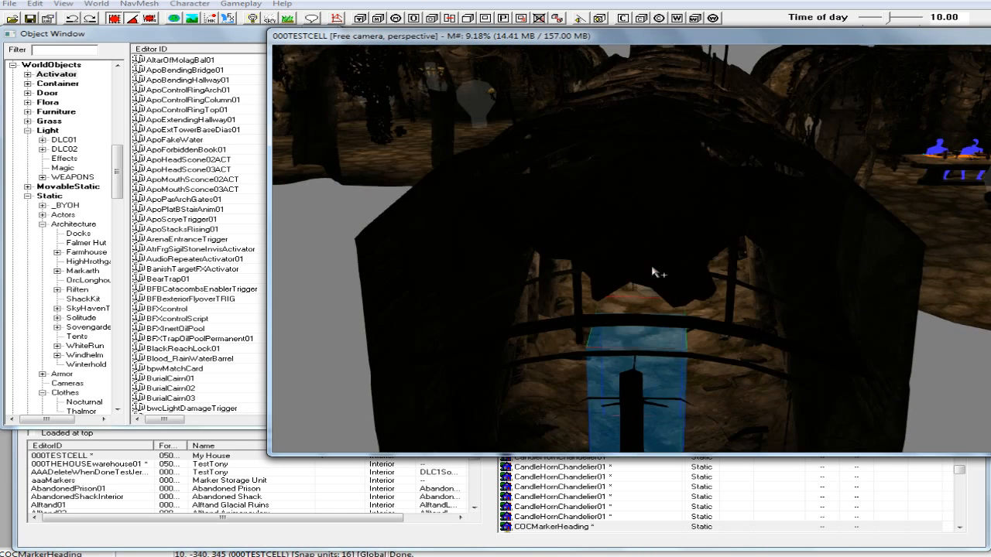
{"action": "scroll", "coordinate": [651, 269], "scroll_direction": "down", "scroll_amount": 4}
{"action": "scroll", "coordinate": [654, 274], "scroll_direction": "down", "scroll_amount": 5}
{"action": "middle_click_drag", "start_coordinate": [651, 304], "coordinate": [594, 306], "text": "shift"}
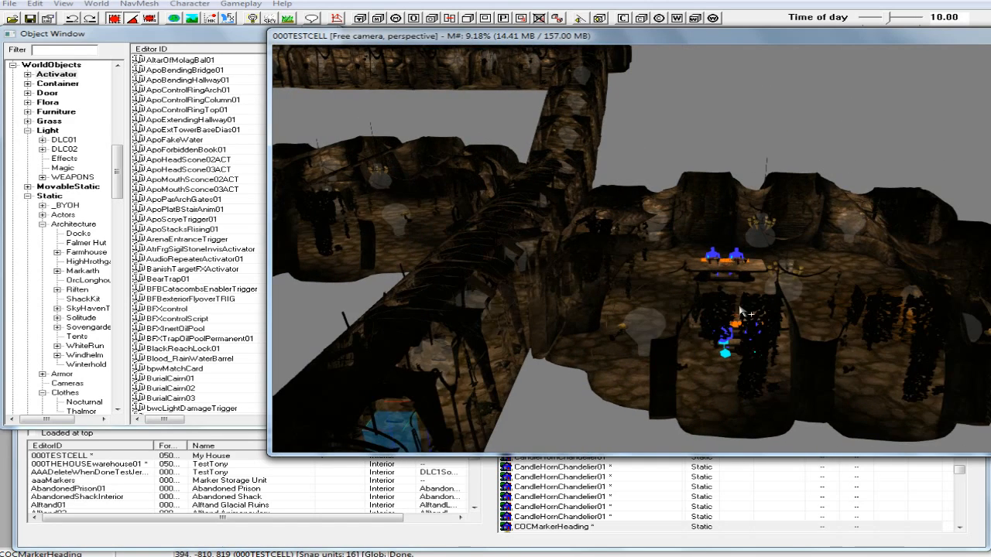
{"action": "middle_click_drag", "start_coordinate": [739, 304], "coordinate": [730, 321], "text": "shift"}
{"action": "scroll", "coordinate": [730, 325], "scroll_direction": "up", "scroll_amount": 3}
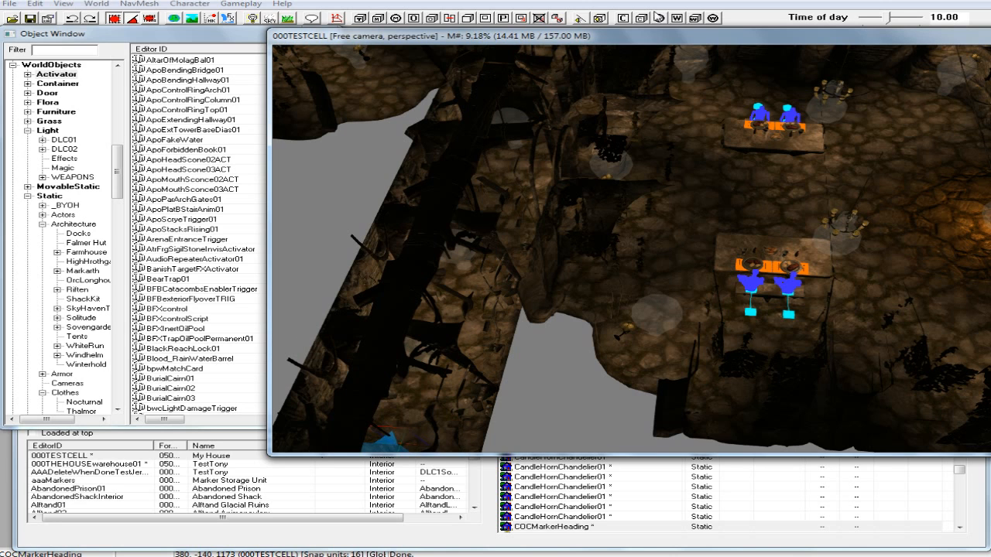
{"action": "left_click", "coordinate": [660, 38]}
{"action": "key", "text": "a"}
Box-select the food and tableware on the far dining table.
{"action": "scroll", "coordinate": [763, 142], "scroll_direction": "up", "scroll_amount": 5}
{"action": "middle_click_drag", "start_coordinate": [759, 141], "coordinate": [727, 183]}
{"action": "scroll", "coordinate": [720, 187], "scroll_direction": "up", "scroll_amount": 5}
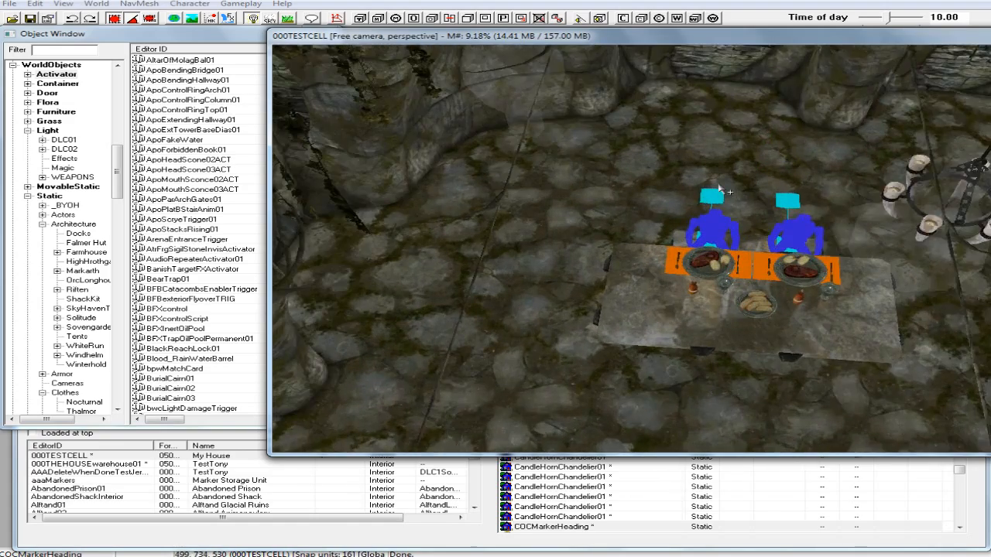
{"action": "scroll", "coordinate": [720, 189], "scroll_direction": "up", "scroll_amount": 6}
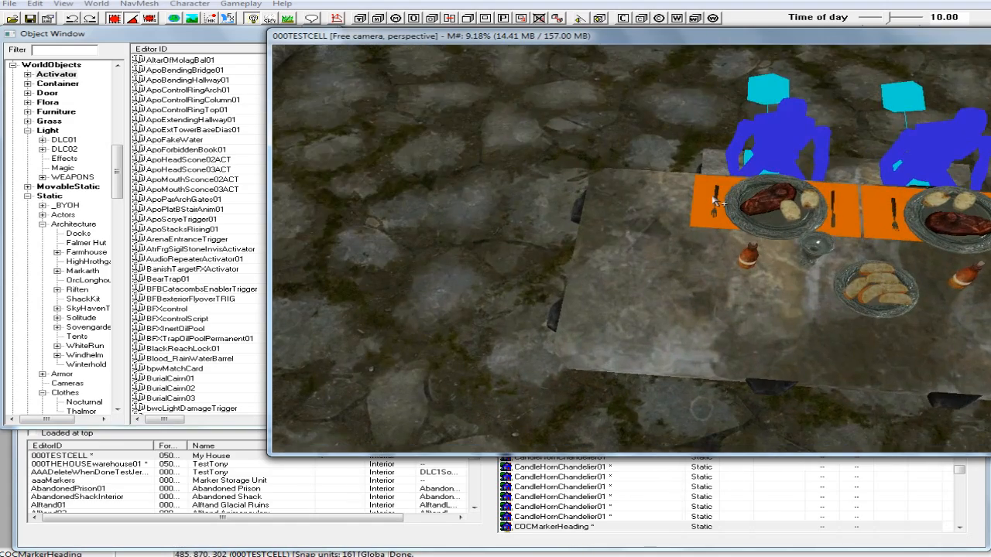
{"action": "scroll", "coordinate": [716, 203], "scroll_direction": "down", "scroll_amount": 2}
{"action": "left_click_drag", "start_coordinate": [669, 208], "coordinate": [944, 295]}
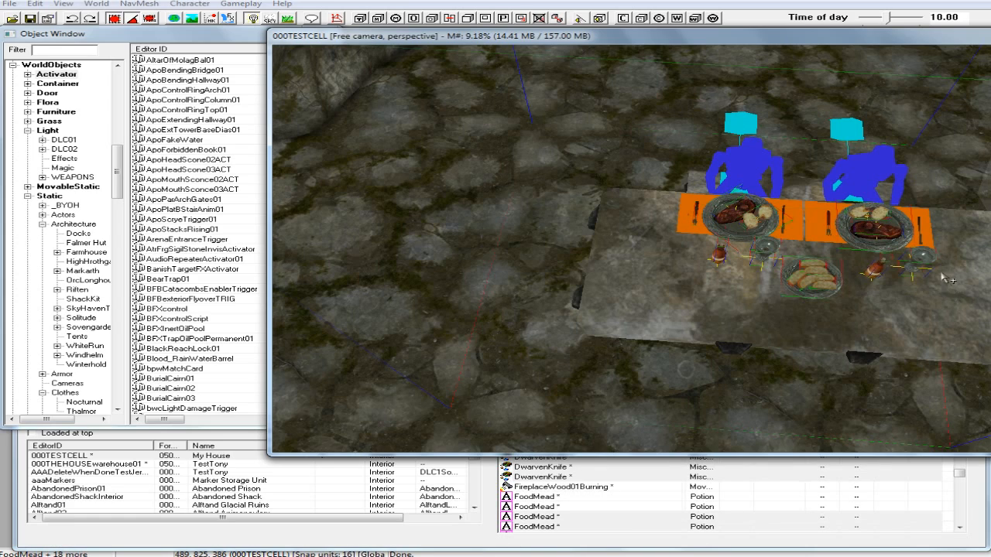
Select the stone dining table (NorTableOneBench) and hide the markers in the render window.
{"action": "scroll", "coordinate": [946, 278], "scroll_direction": "down", "scroll_amount": 6}
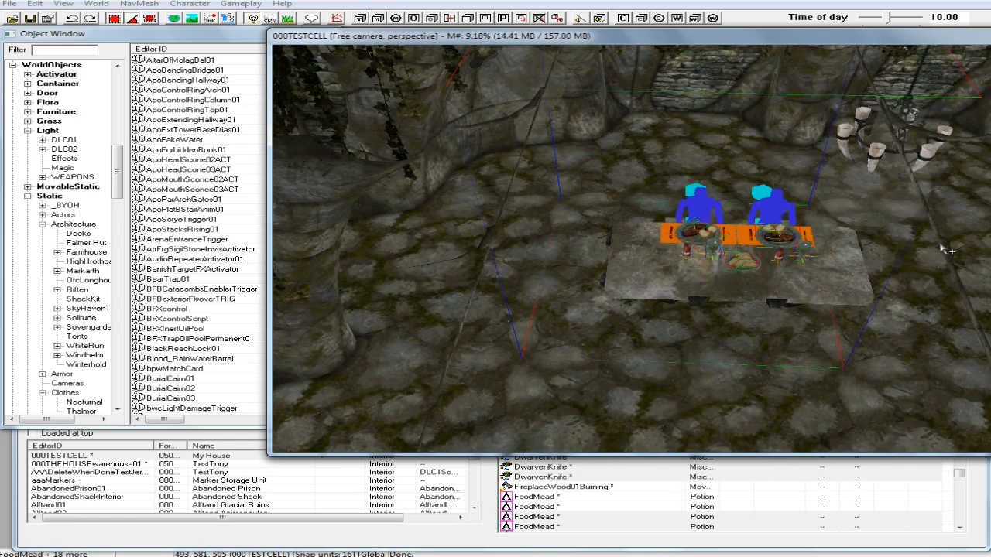
{"action": "middle_click_drag", "start_coordinate": [941, 244], "coordinate": [941, 238], "text": "shift"}
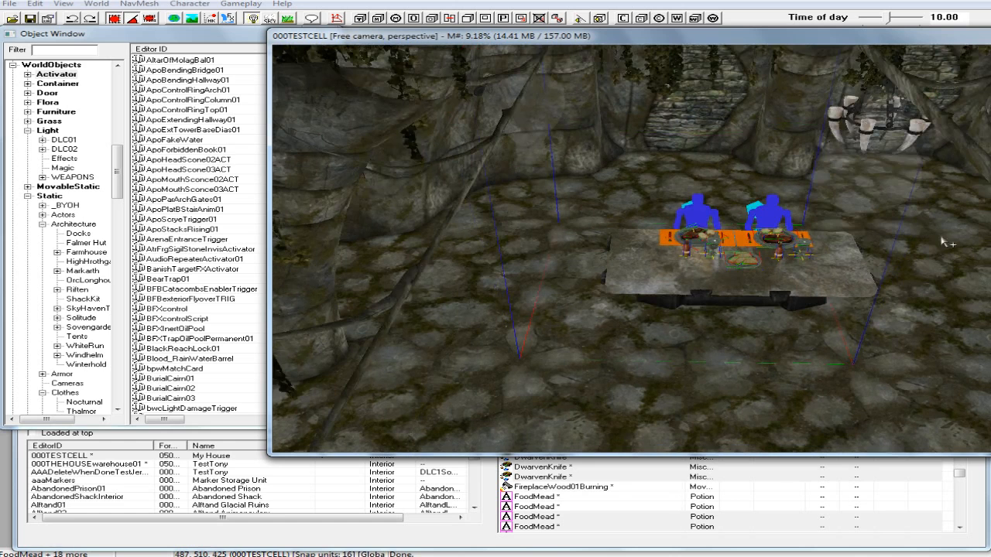
{"action": "left_click", "coordinate": [781, 286]}
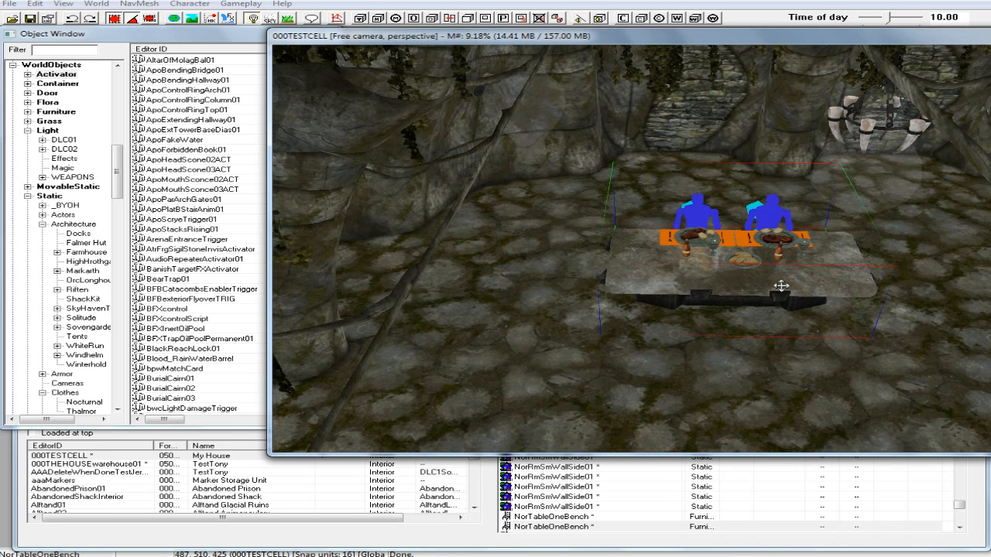
{"action": "scroll", "coordinate": [781, 286], "scroll_direction": "up", "scroll_amount": 5}
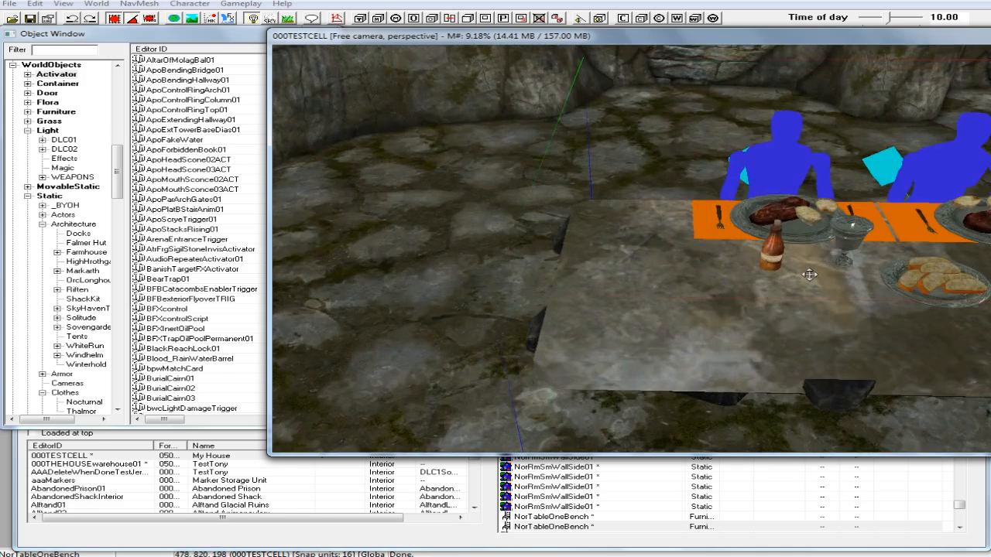
{"action": "scroll", "coordinate": [796, 275], "scroll_direction": "down", "scroll_amount": 4}
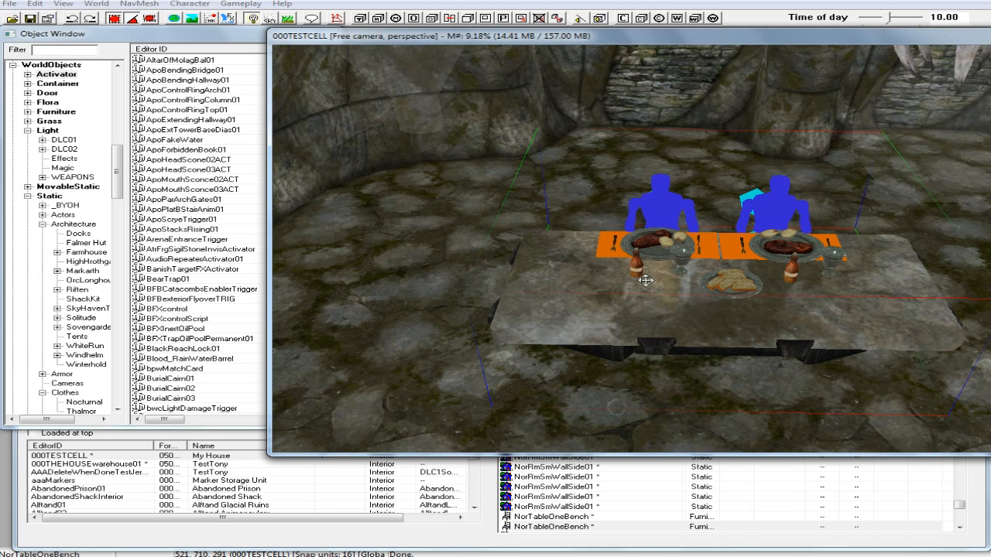
{"action": "key", "text": "m"}
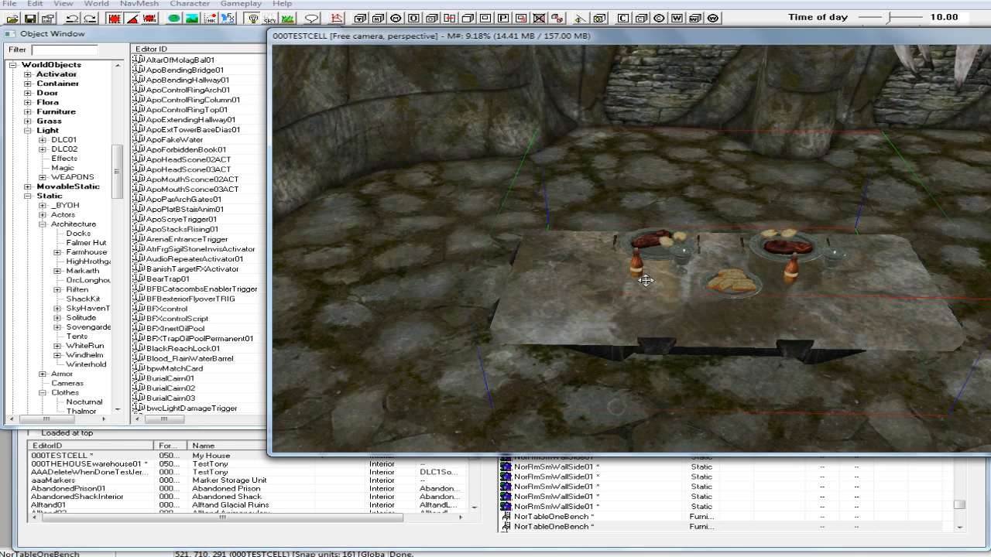
Add the first place setting's fork, cooked venison, baked potatoes, silver plate, goblet and mead bottle to the selection.
{"action": "left_click", "coordinate": [614, 252]}
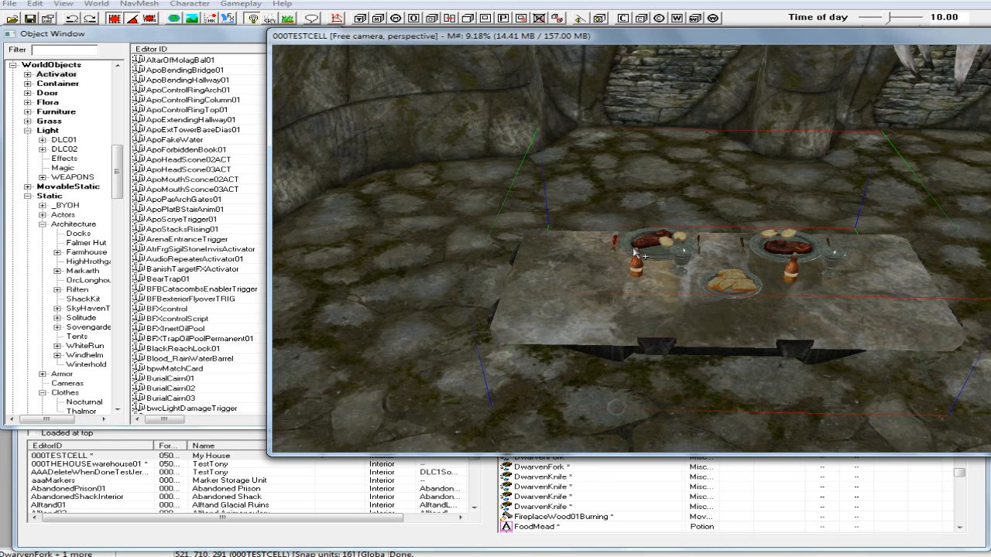
{"action": "left_click", "coordinate": [649, 246]}
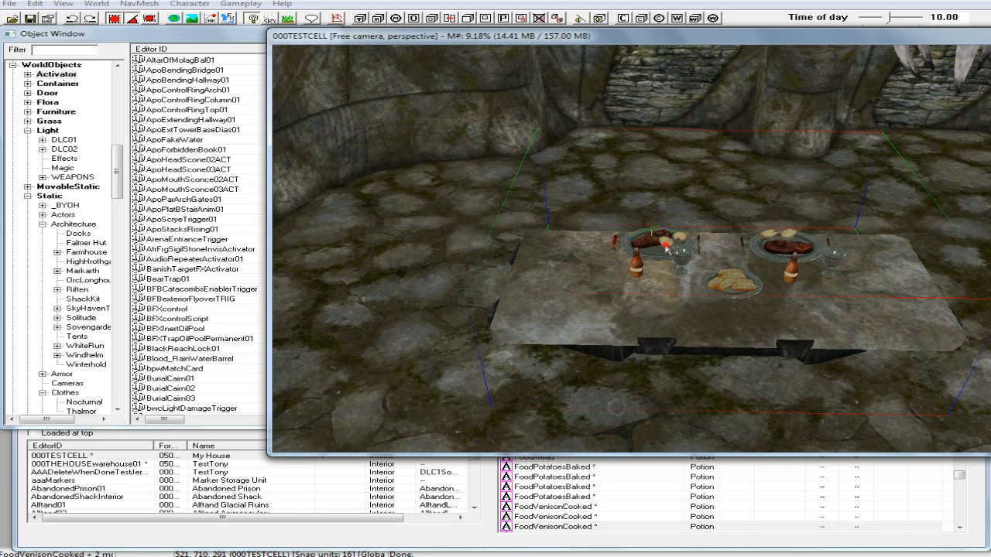
{"action": "left_click", "coordinate": [669, 261]}
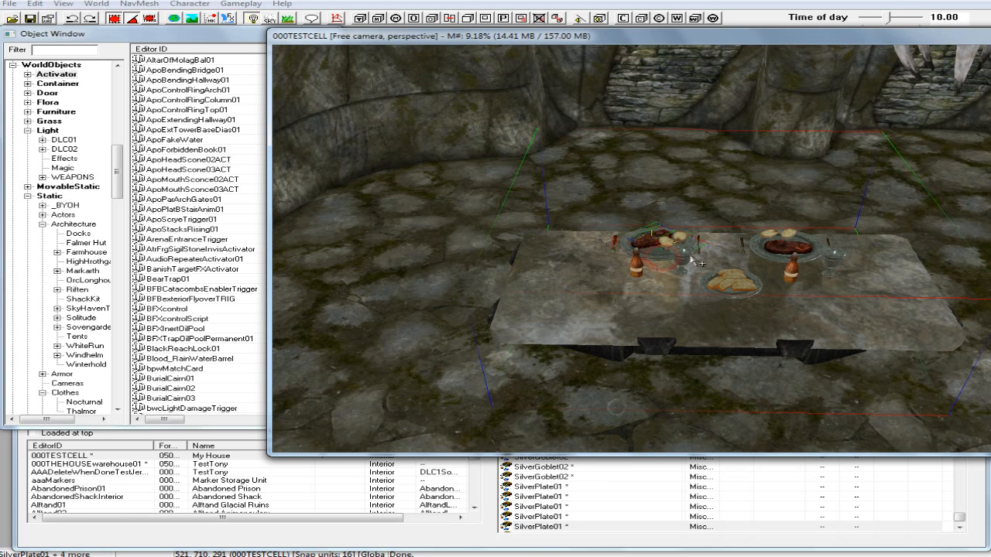
{"action": "left_click", "coordinate": [684, 264]}
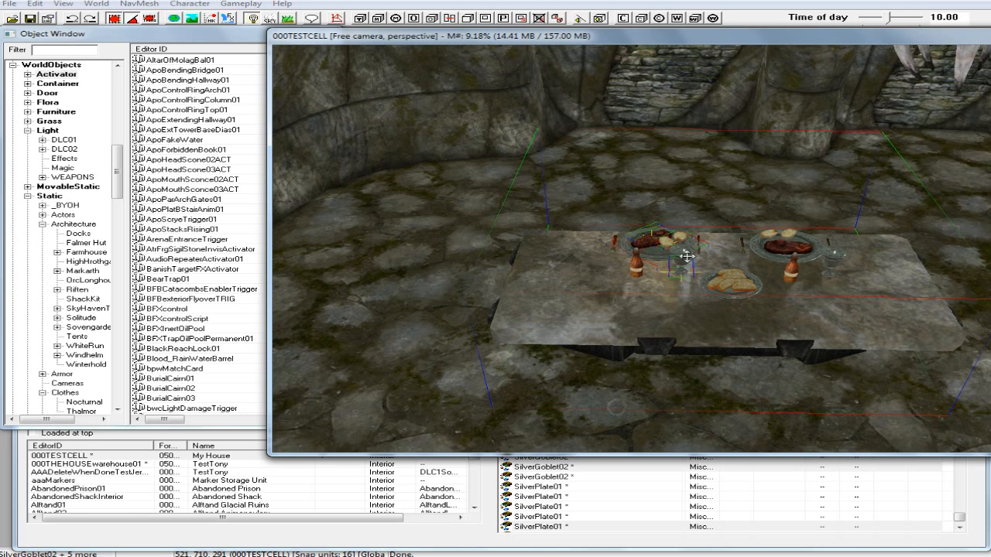
{"action": "left_click", "coordinate": [640, 272]}
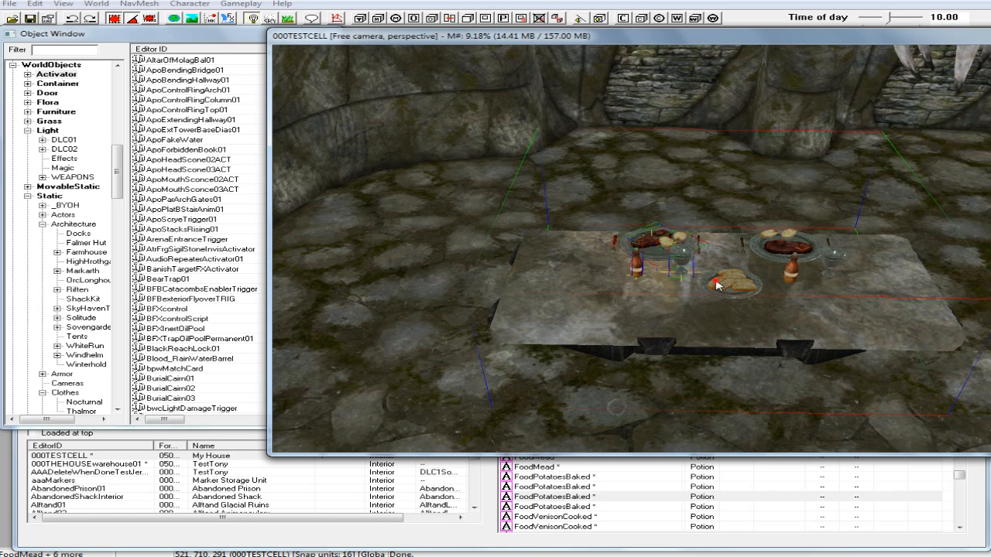
Add the garlic bread slices and their silver plate in the middle of the table to the selection.
{"action": "left_click", "coordinate": [743, 289]}
{"action": "left_click", "coordinate": [736, 281], "text": "ctrl"}
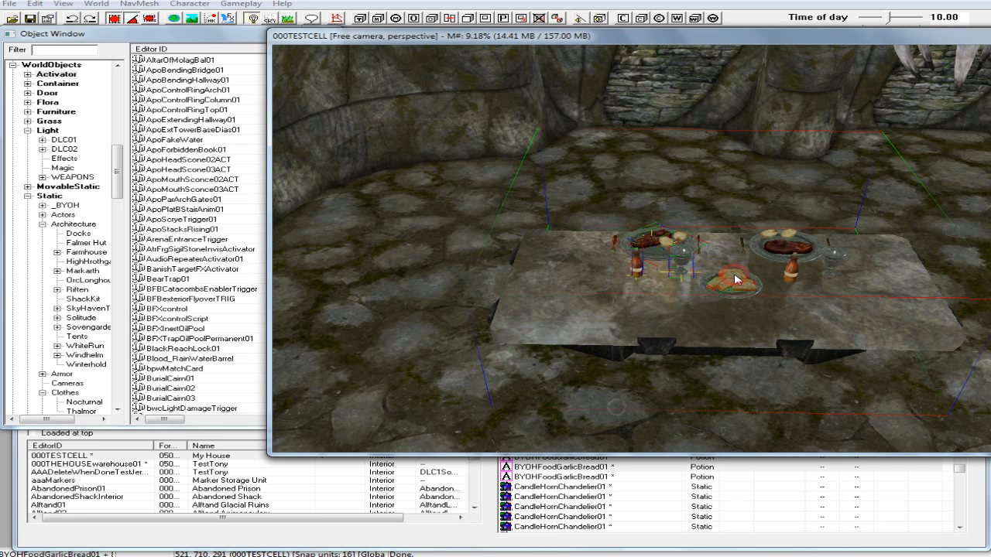
{"action": "left_click", "coordinate": [733, 279], "text": "ctrl"}
{"action": "left_click", "coordinate": [732, 294], "text": "ctrl"}
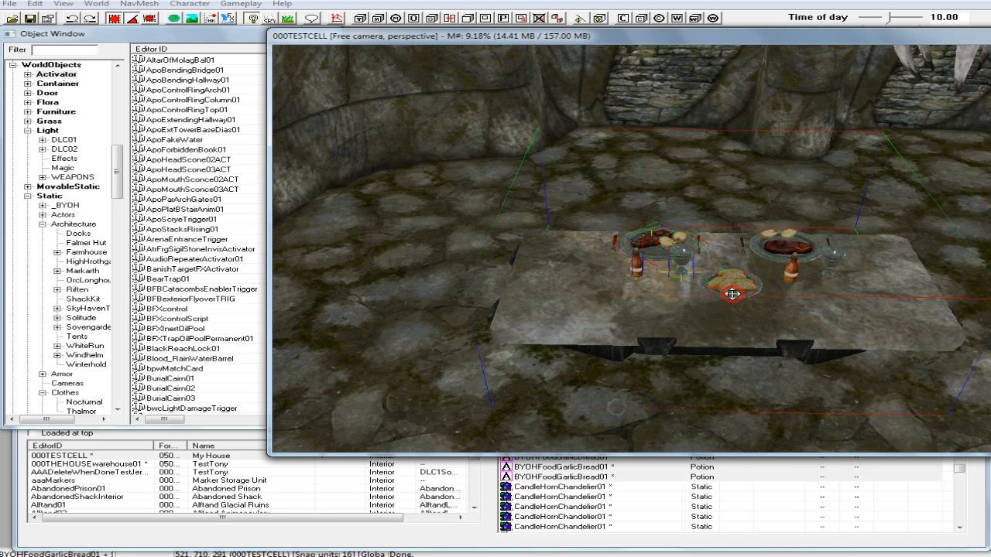
Add the second place setting's mead bottle, goblet, fork, food and silver plate to the selection.
{"action": "left_click", "coordinate": [791, 276], "text": "ctrl"}
{"action": "left_click", "coordinate": [836, 263], "text": "ctrl"}
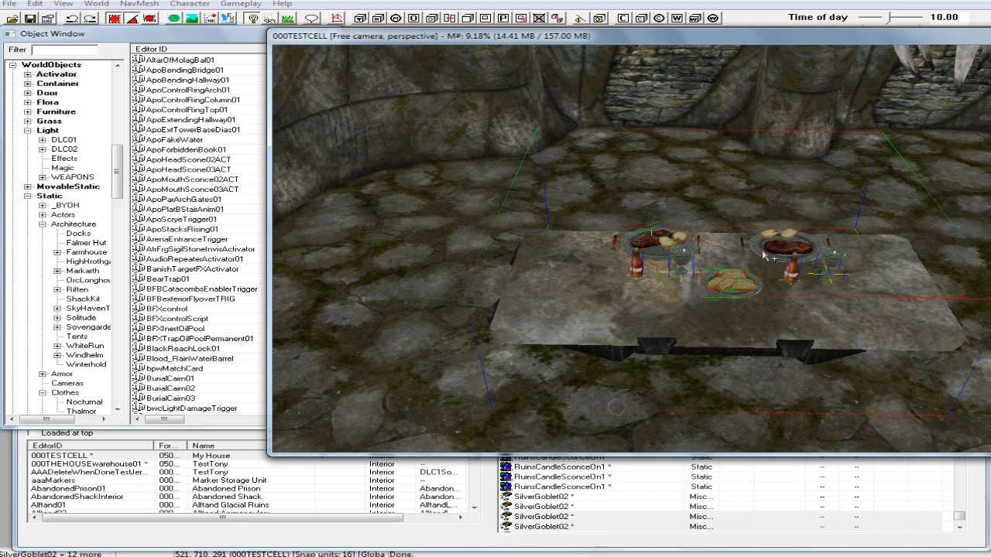
{"action": "left_click", "coordinate": [744, 251], "text": "ctrl"}
{"action": "left_click", "coordinate": [779, 244], "text": "ctrl"}
{"action": "left_click", "coordinate": [776, 255], "text": "ctrl"}
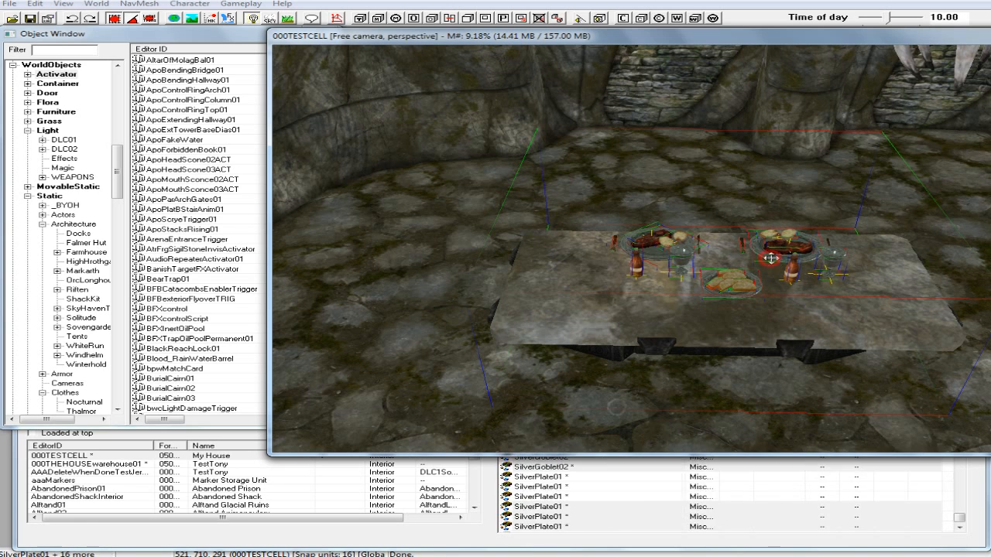
Add the dwarven knives beside both dinner plates and the first setting's silver plate to the selection.
{"action": "middle_click_drag", "start_coordinate": [826, 253], "coordinate": [822, 268], "text": "shift"}
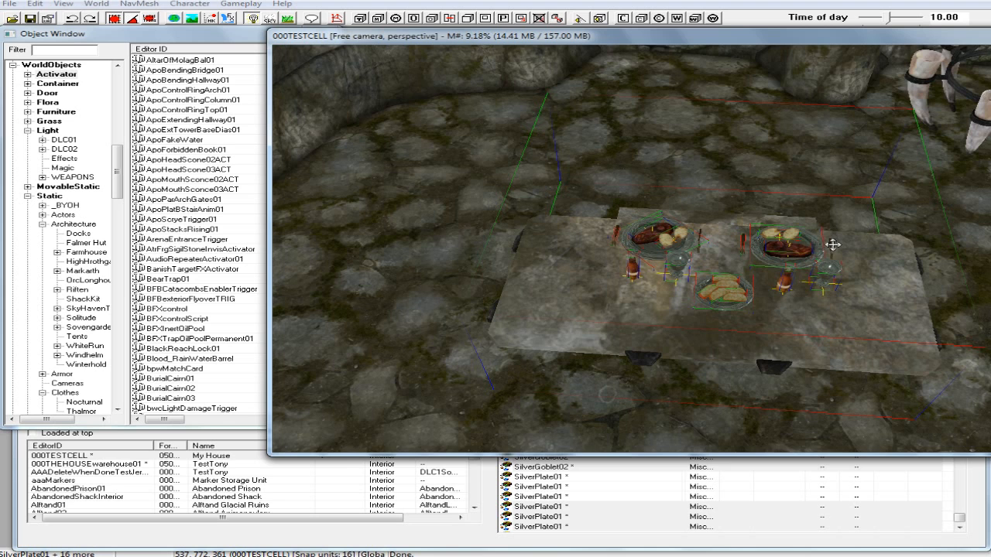
{"action": "scroll", "coordinate": [831, 246], "scroll_direction": "up", "scroll_amount": 2}
{"action": "scroll", "coordinate": [820, 274], "scroll_direction": "up", "scroll_amount": 2}
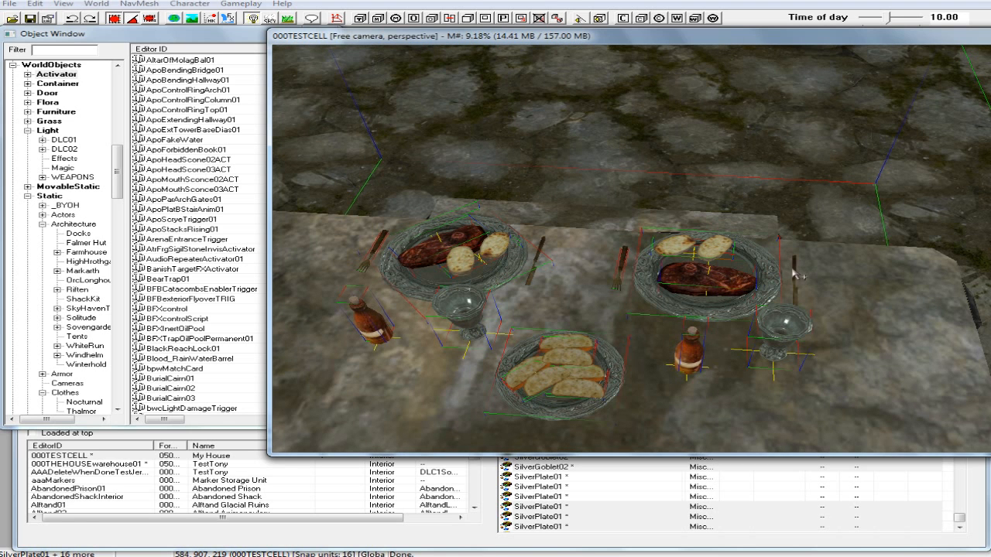
{"action": "left_click", "coordinate": [794, 270], "text": "ctrl"}
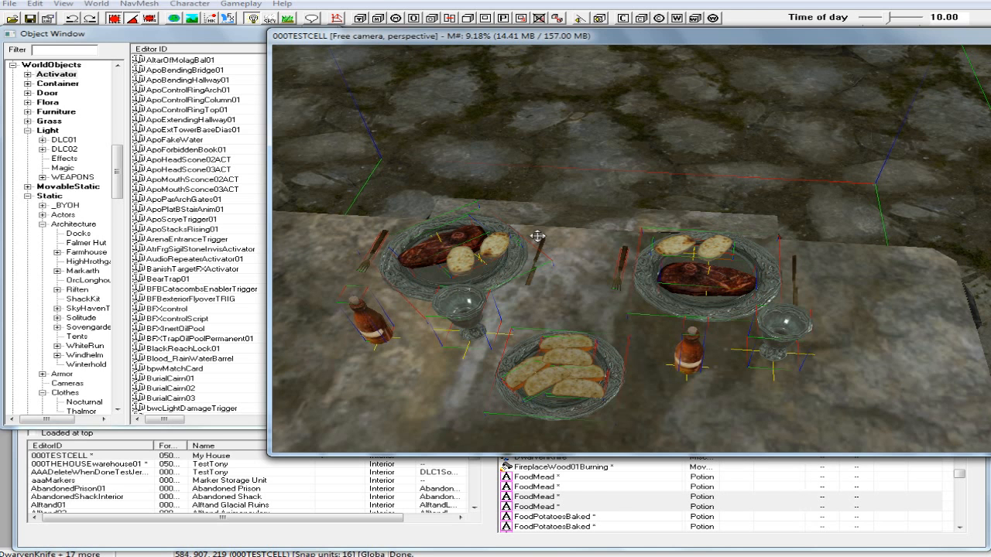
{"action": "scroll", "coordinate": [548, 246], "scroll_direction": "up", "scroll_amount": 2}
{"action": "scroll", "coordinate": [551, 246], "scroll_direction": "up", "scroll_amount": 2}
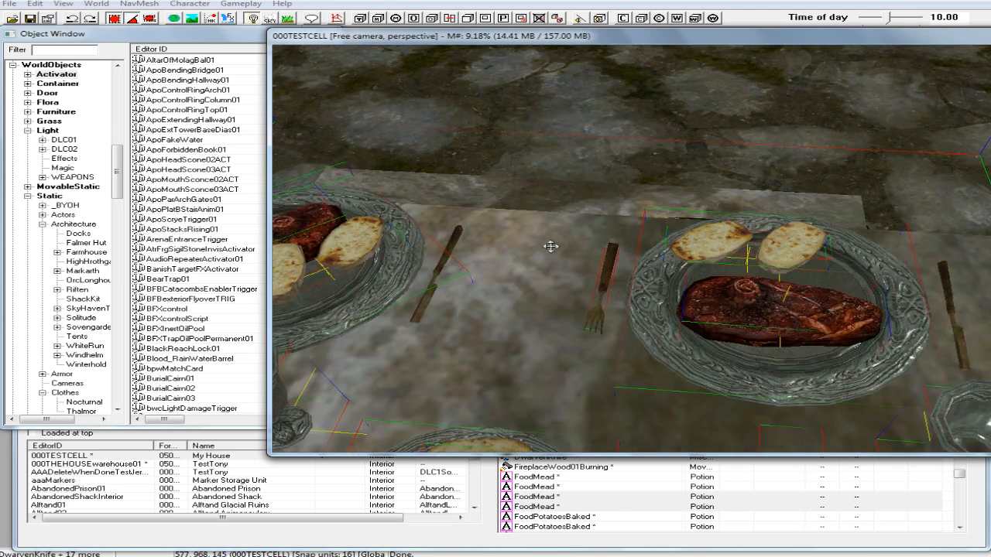
{"action": "left_click", "coordinate": [589, 273], "text": "ctrl"}
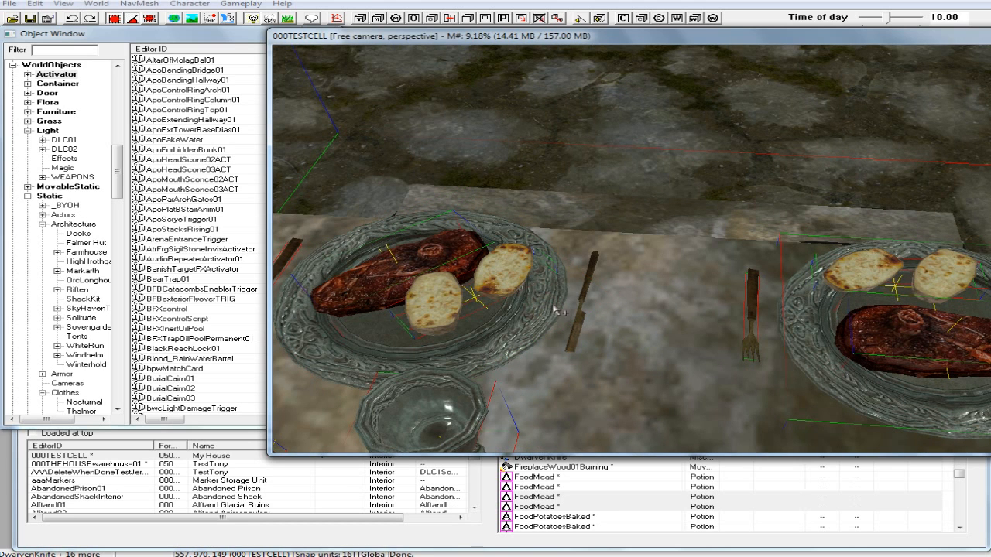
{"action": "left_click", "coordinate": [587, 280], "text": "ctrl"}
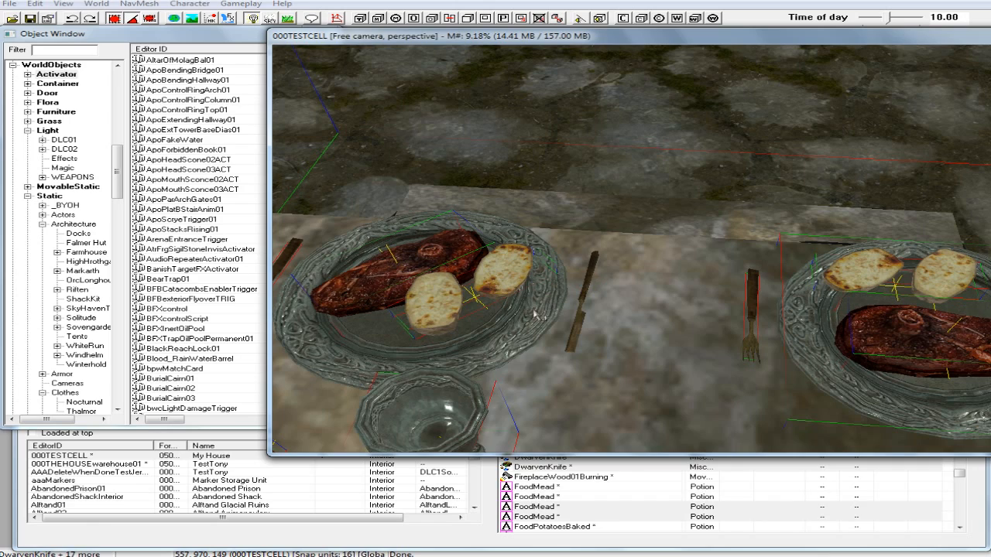
{"action": "left_click", "coordinate": [533, 309], "text": "ctrl"}
{"action": "scroll", "coordinate": [548, 306], "scroll_direction": "down", "scroll_amount": 4}
{"action": "scroll", "coordinate": [549, 307], "scroll_direction": "up", "scroll_amount": 2}
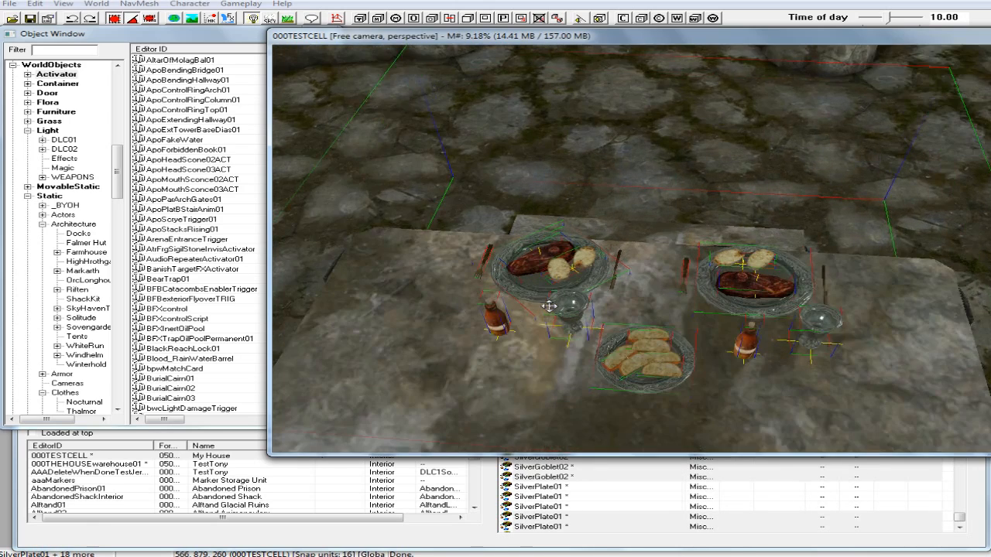
Add the second dining table and the dwarven knives and forks of both its place settings to the selection.
{"action": "scroll", "coordinate": [548, 307], "scroll_direction": "down", "scroll_amount": 5}
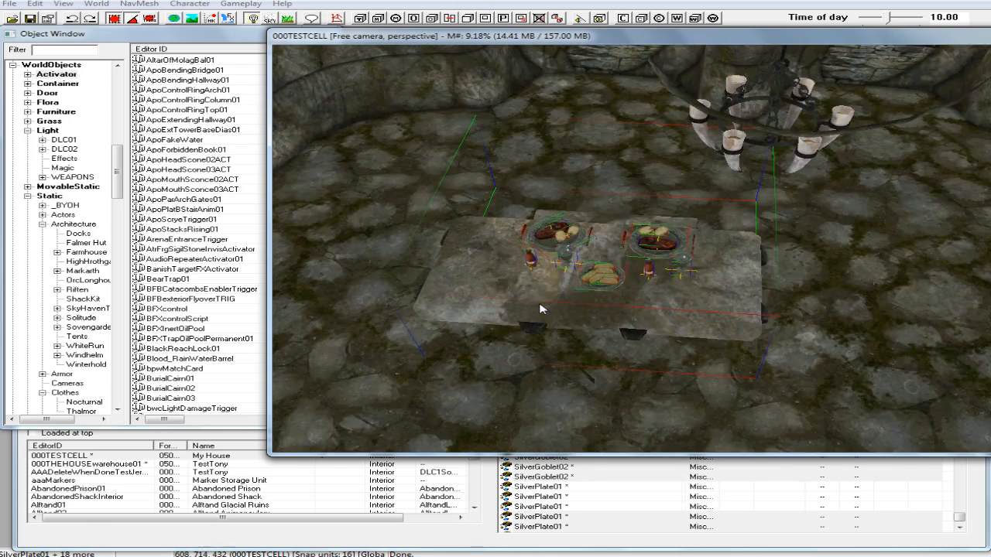
{"action": "scroll", "coordinate": [546, 298], "scroll_direction": "up", "scroll_amount": 4}
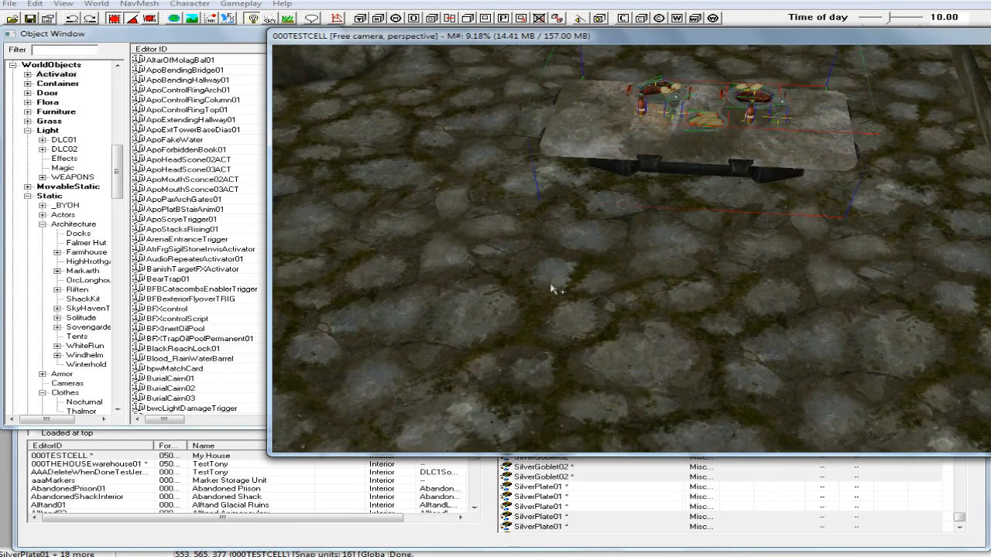
{"action": "scroll", "coordinate": [551, 284], "scroll_direction": "down", "scroll_amount": 4}
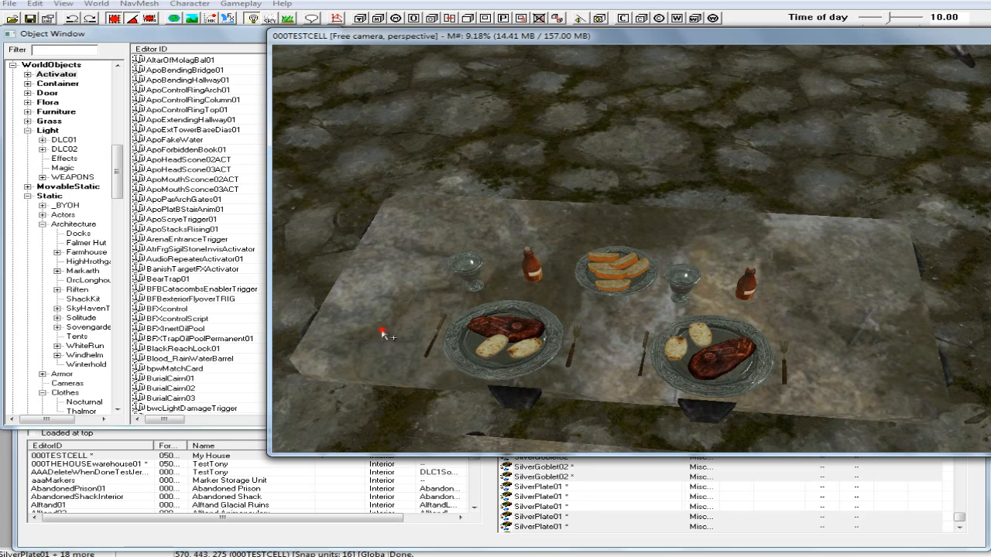
{"action": "left_click", "coordinate": [407, 326], "text": "ctrl"}
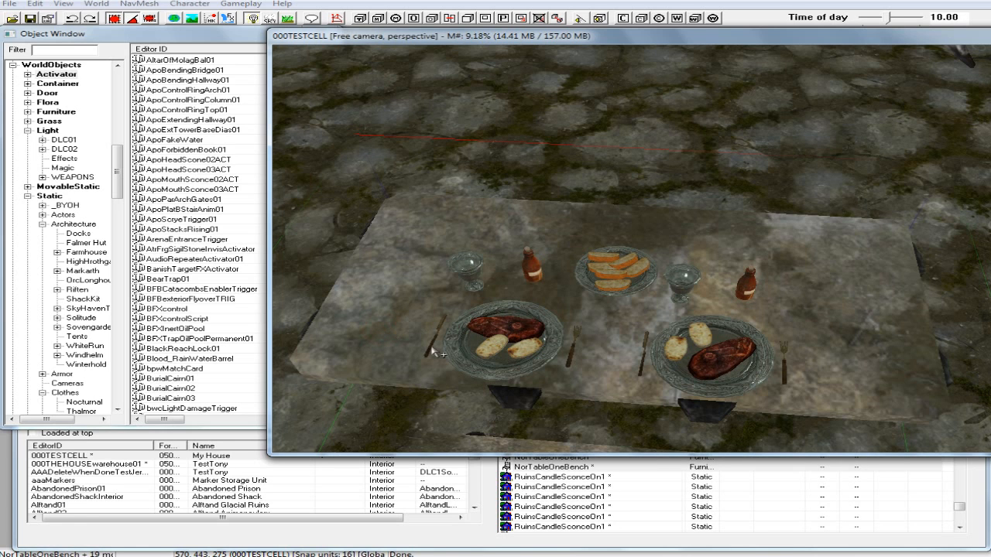
{"action": "left_click", "coordinate": [434, 350], "text": "ctrl"}
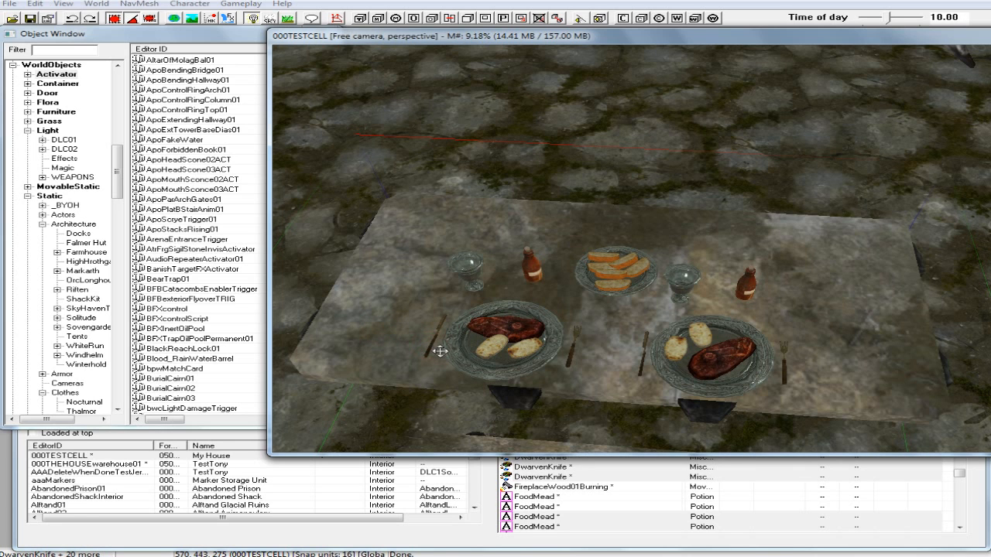
{"action": "left_click", "coordinate": [570, 361], "text": "ctrl"}
{"action": "left_click", "coordinate": [644, 368], "text": "ctrl"}
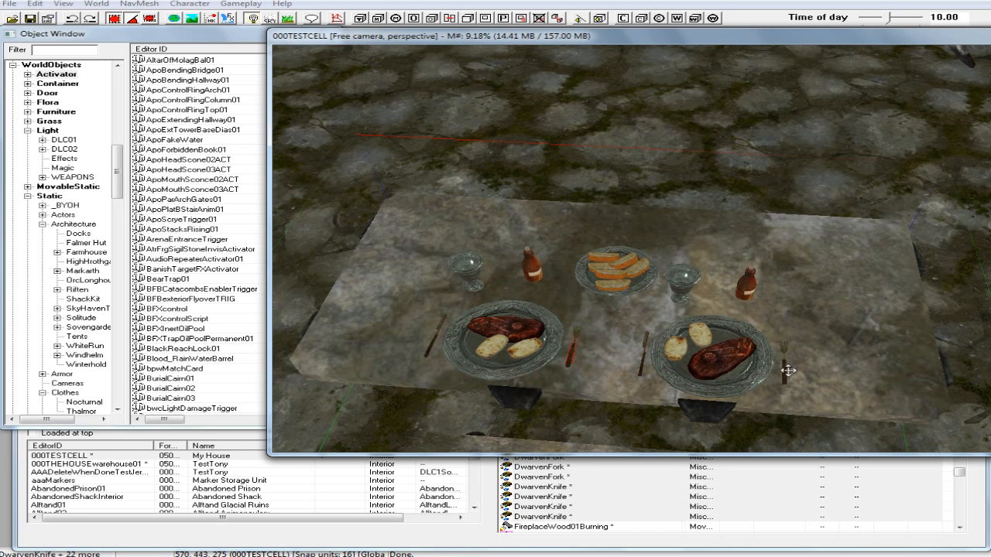
{"action": "left_click", "coordinate": [783, 366], "text": "ctrl"}
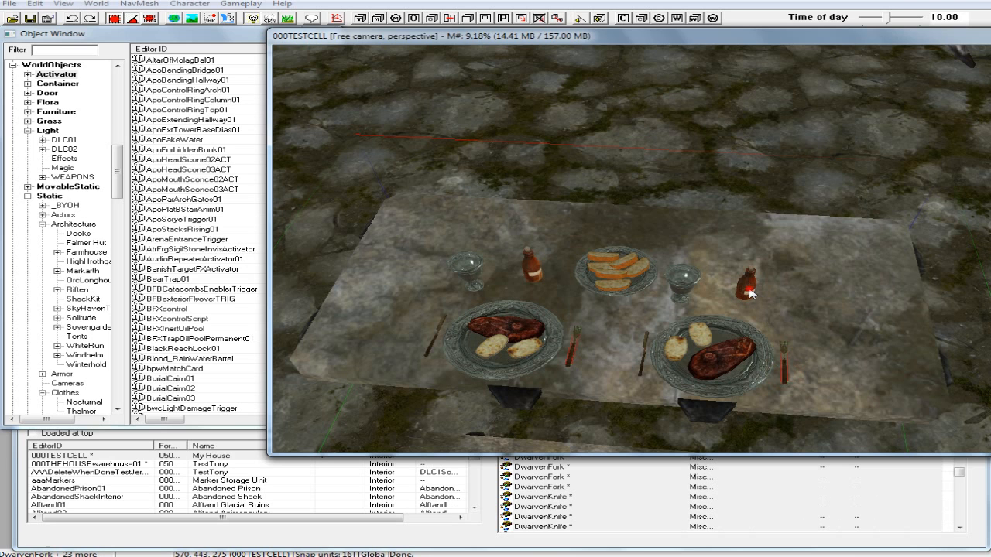
Add one mead bottle and goblet on the second table, plus the garlic bread slices and their silver plate, to the selection.
{"action": "left_click", "coordinate": [748, 291], "text": "ctrl"}
{"action": "left_click", "coordinate": [682, 283], "text": "ctrl"}
{"action": "left_click", "coordinate": [623, 285], "text": "ctrl"}
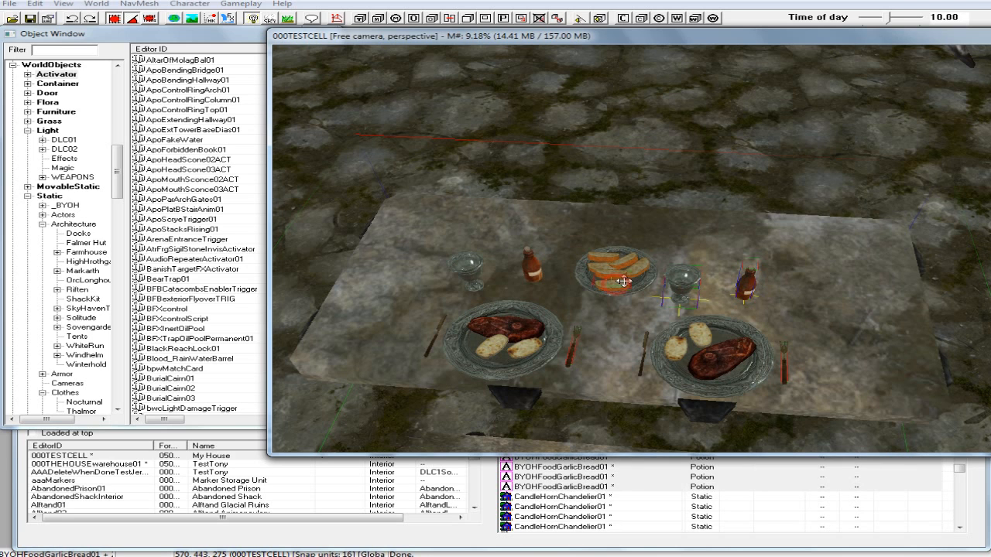
{"action": "left_click", "coordinate": [637, 279], "text": "ctrl"}
{"action": "left_click", "coordinate": [606, 258], "text": "ctrl"}
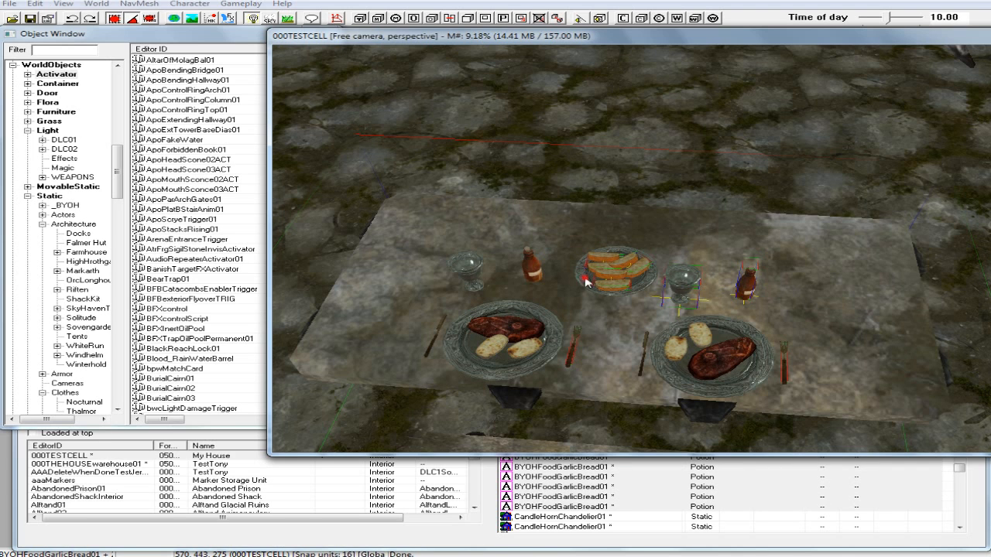
{"action": "left_click", "coordinate": [581, 281], "text": "ctrl"}
Add the other mead bottle and goblet, plus the adjacent setting's silver plate, cooked venison and baked potatoes, to the selection.
{"action": "left_click", "coordinate": [533, 271], "text": "ctrl"}
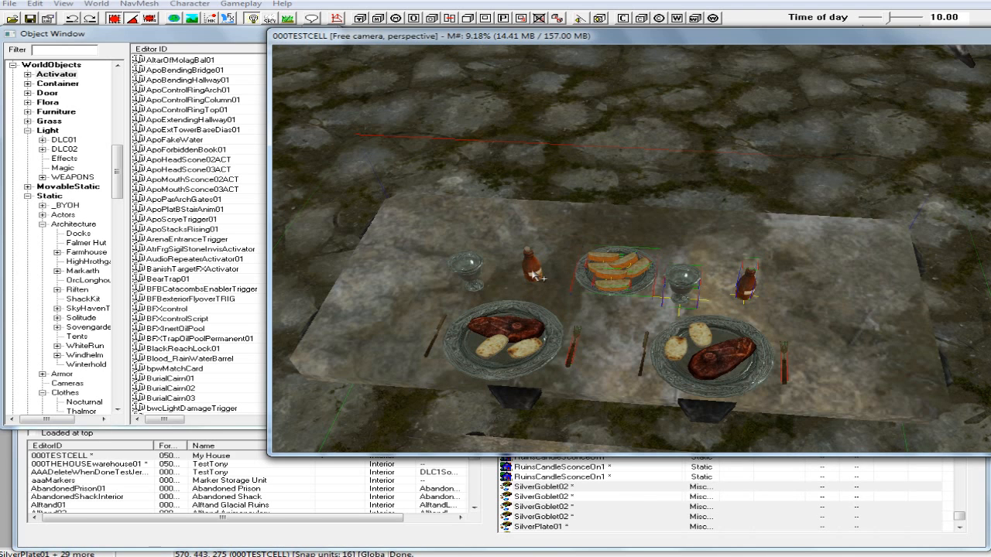
{"action": "left_click", "coordinate": [474, 279], "text": "ctrl"}
{"action": "left_click", "coordinate": [480, 339], "text": "ctrl"}
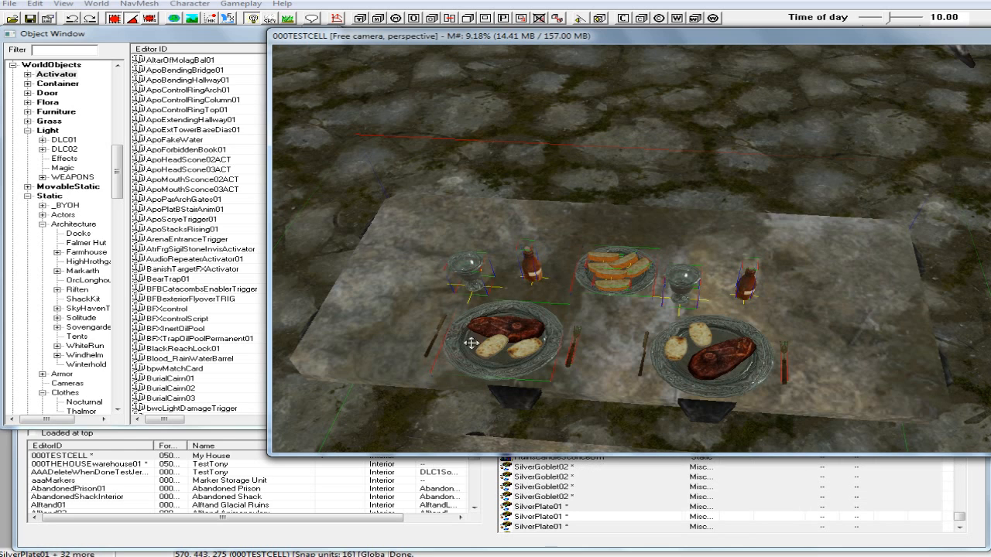
{"action": "left_click", "coordinate": [494, 331], "text": "ctrl"}
{"action": "left_click", "coordinate": [494, 348], "text": "ctrl"}
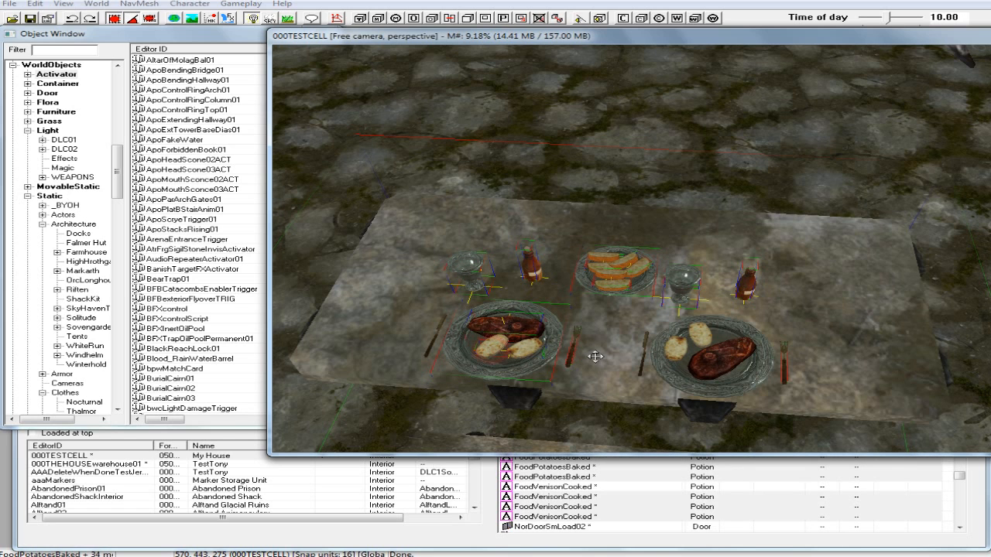
Add the last setting's baked potatoes, cooked venison and silver plate to the selection, and delete both dining tables with everything on them.
{"action": "left_click", "coordinate": [679, 353], "text": "ctrl"}
{"action": "left_click", "coordinate": [734, 365], "text": "ctrl"}
{"action": "left_click", "coordinate": [697, 385], "text": "ctrl"}
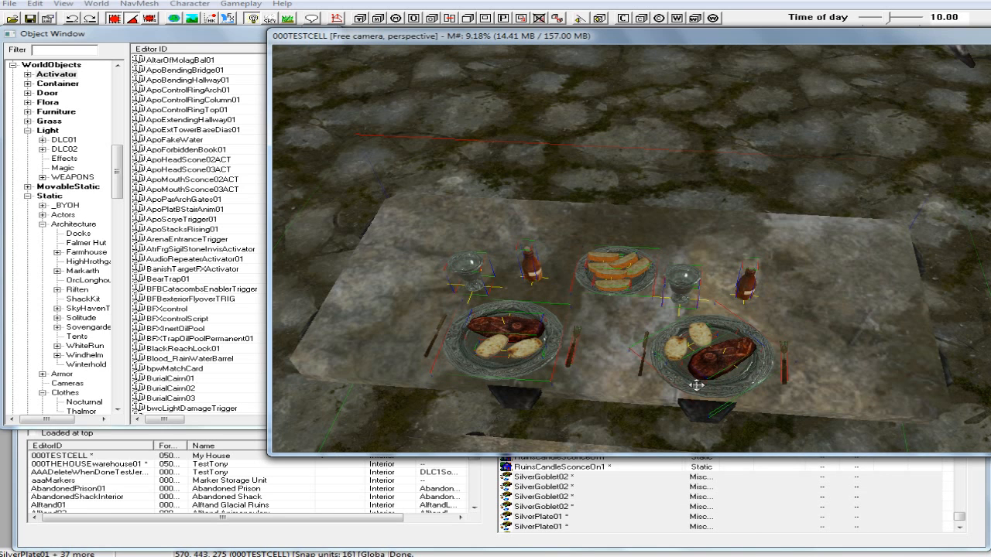
{"action": "scroll", "coordinate": [701, 350], "scroll_direction": "down", "scroll_amount": 2}
{"action": "scroll", "coordinate": [703, 355], "scroll_direction": "down", "scroll_amount": 3}
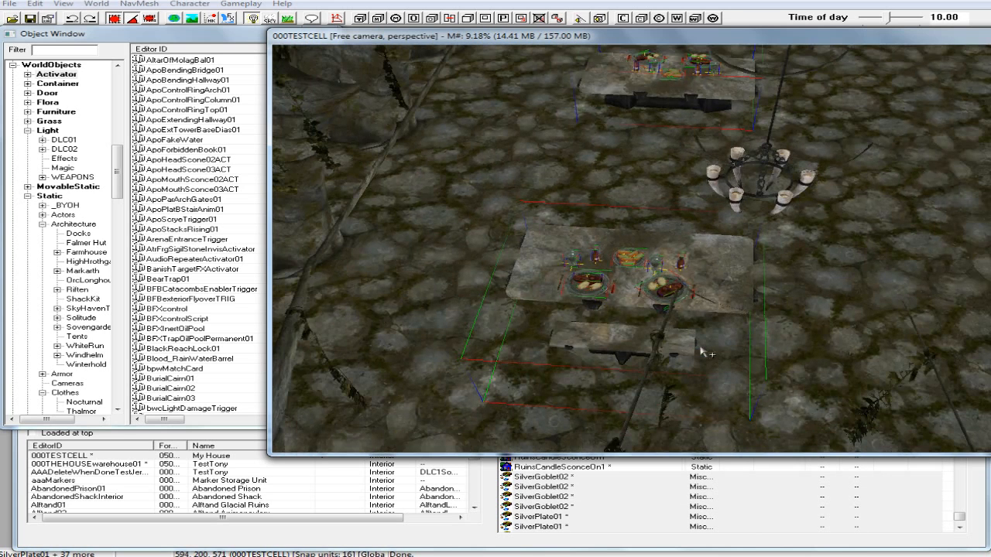
{"action": "key", "text": "Delete"}
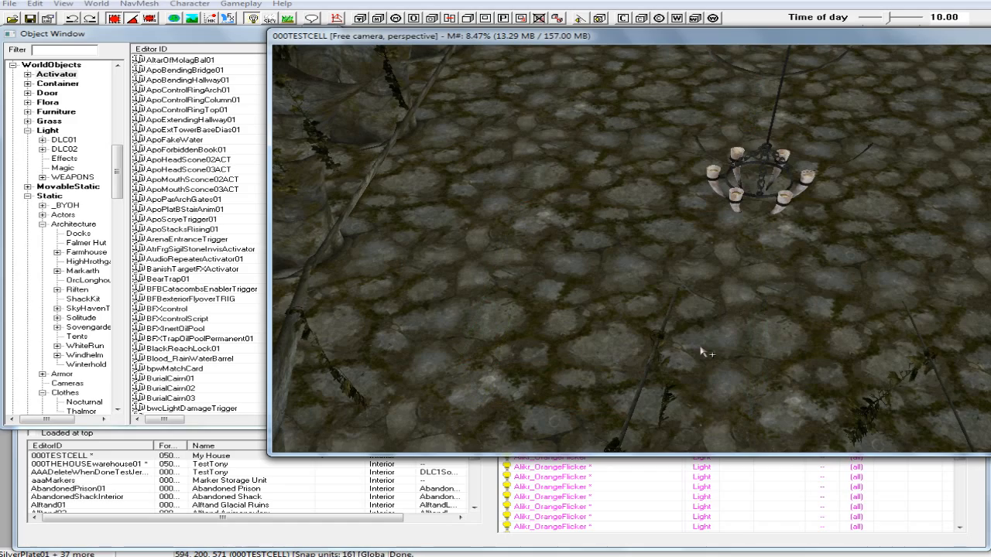
Select the COCMarkerHeading marker in the entrance hallway, bring the entrance door into view and hide the markers.
{"action": "mouse_move", "coordinate": [689, 341]}
{"action": "middle_mouse_down", "text": "shift"}
{"action": "mouse_move", "coordinate": [713, 360]}
{"action": "mouse_move", "coordinate": [734, 350]}
{"action": "mouse_move", "coordinate": [718, 336]}
{"action": "mouse_move", "coordinate": [697, 341]}
{"action": "middle_mouse_up", "text": "shift"}
{"action": "scroll", "coordinate": [707, 341], "scroll_direction": "down", "scroll_amount": 4}
{"action": "middle_click_drag", "start_coordinate": [584, 346], "coordinate": [659, 314]}
{"action": "scroll", "coordinate": [659, 325], "scroll_direction": "down", "scroll_amount": 2}
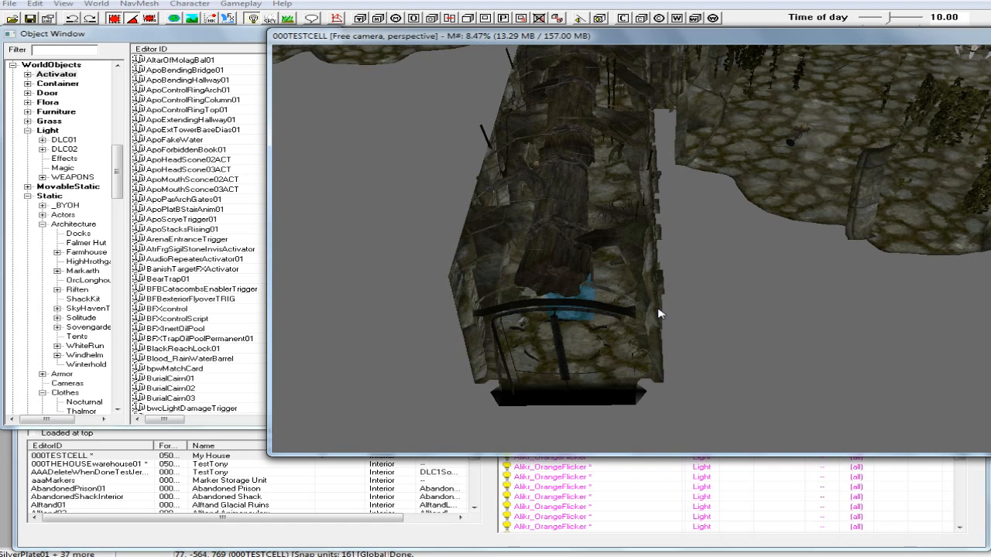
{"action": "left_click", "coordinate": [587, 296]}
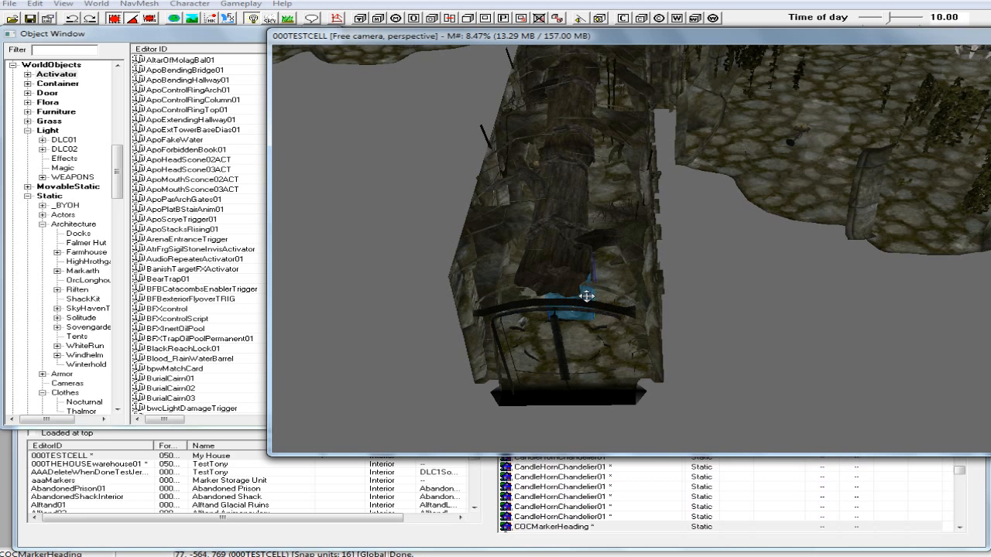
{"action": "key", "text": "f"}
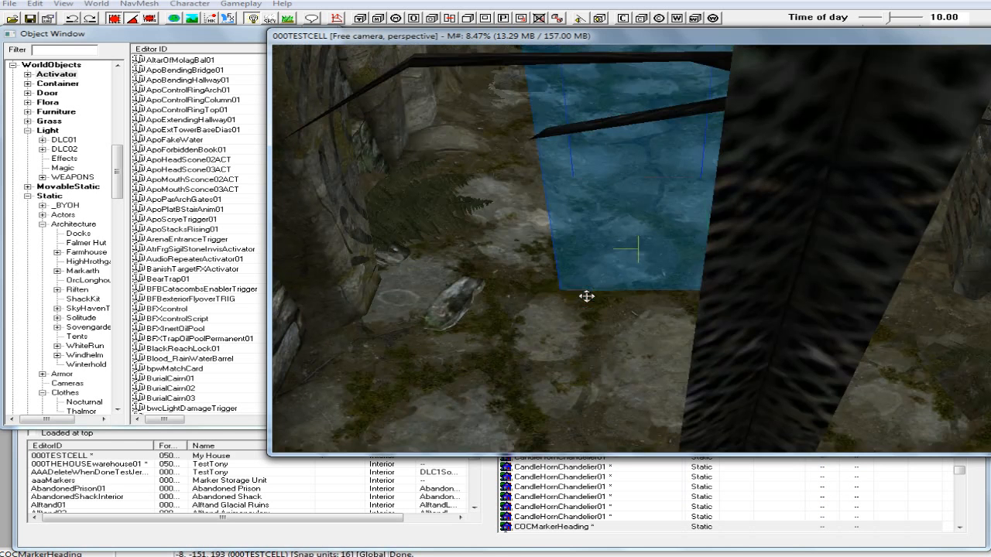
{"action": "mouse_move", "coordinate": [587, 297]}
{"action": "middle_mouse_down", "text": "shift"}
{"action": "mouse_move", "coordinate": [785, 309]}
{"action": "mouse_move", "coordinate": [835, 300]}
{"action": "middle_mouse_up", "text": "shift"}
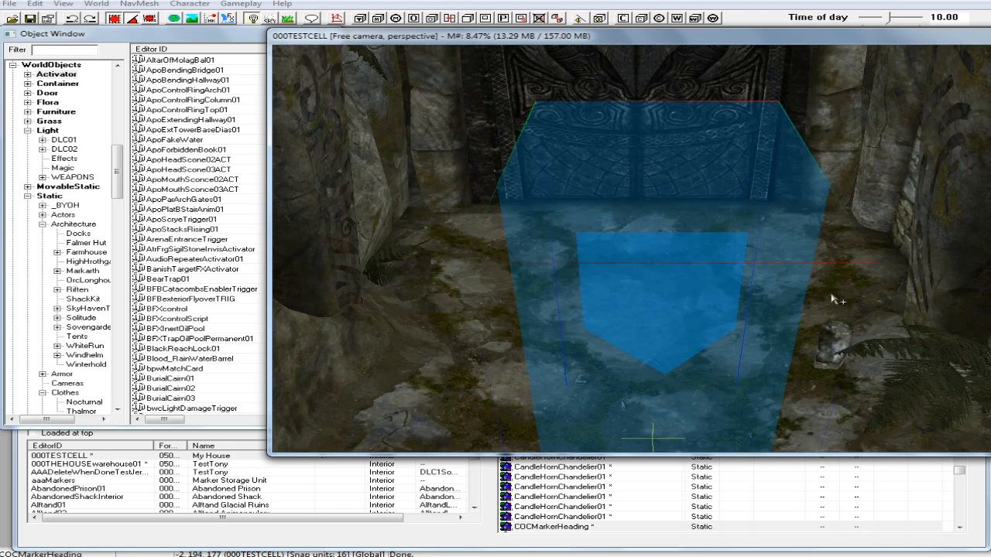
{"action": "key", "text": "m"}
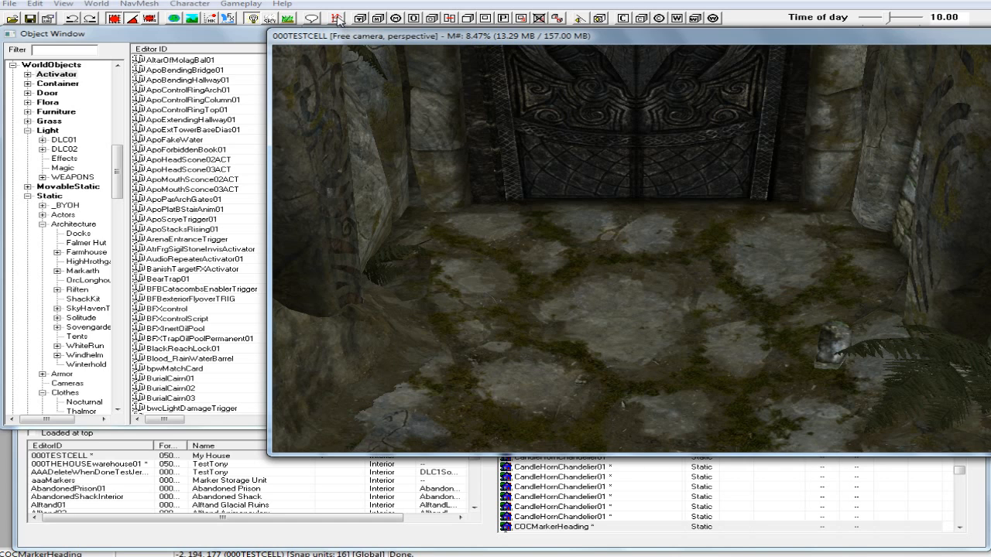
Start navmesh editing for 000TESTCELL, reposition the Navmesh toolbar and make the render window active.
{"action": "left_click", "coordinate": [336, 18]}
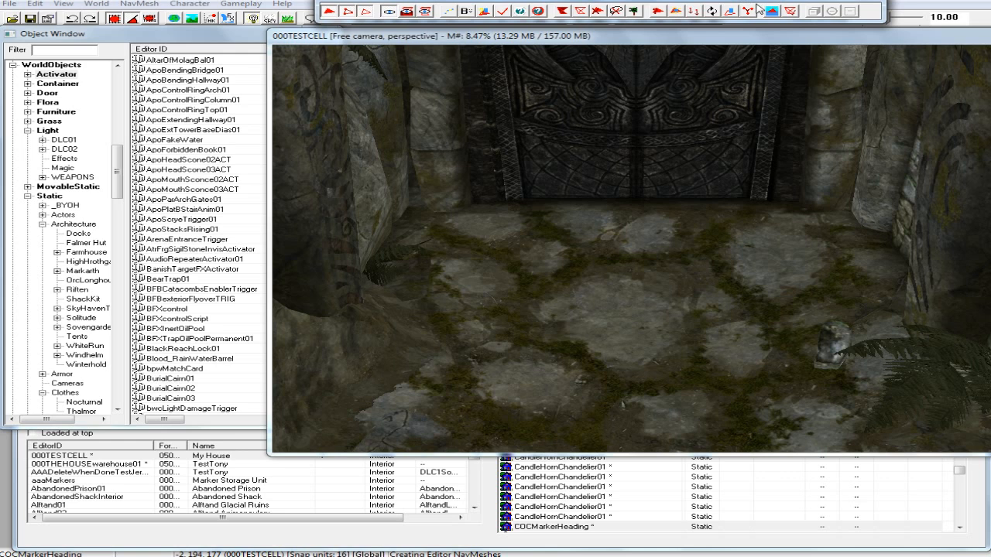
{"action": "left_click_drag", "start_coordinate": [779, 8], "coordinate": [814, 22]}
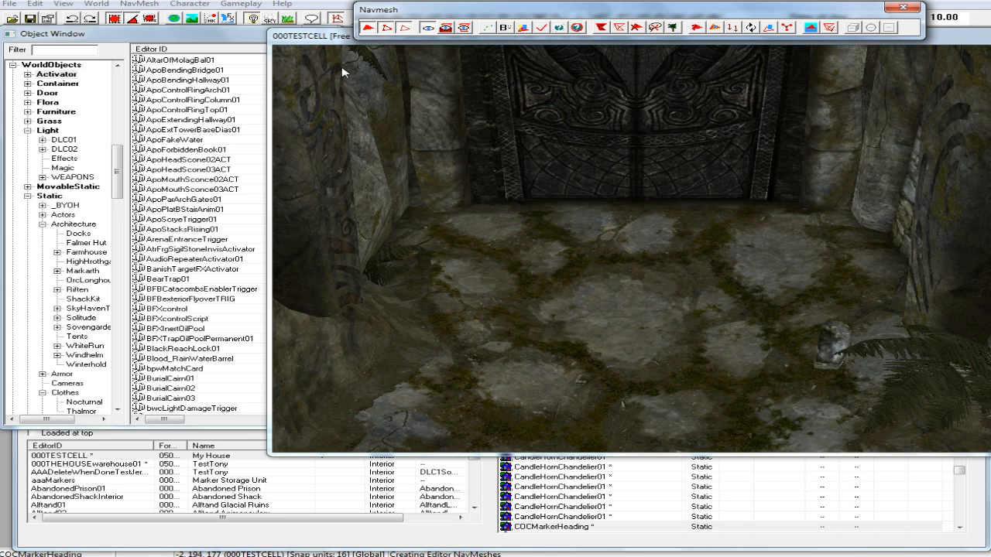
{"action": "left_click", "coordinate": [343, 36]}
Place two navmesh vertices on the floor, one at each end of the entrance door's threshold.
{"action": "scroll", "coordinate": [502, 178], "scroll_direction": "up", "scroll_amount": 2}
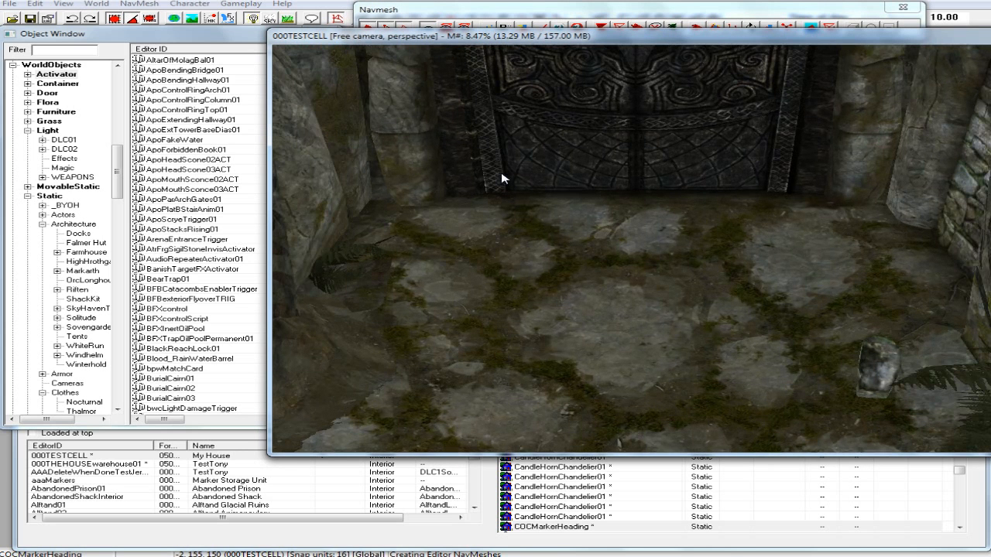
{"action": "scroll", "coordinate": [502, 178], "scroll_direction": "up", "scroll_amount": 2}
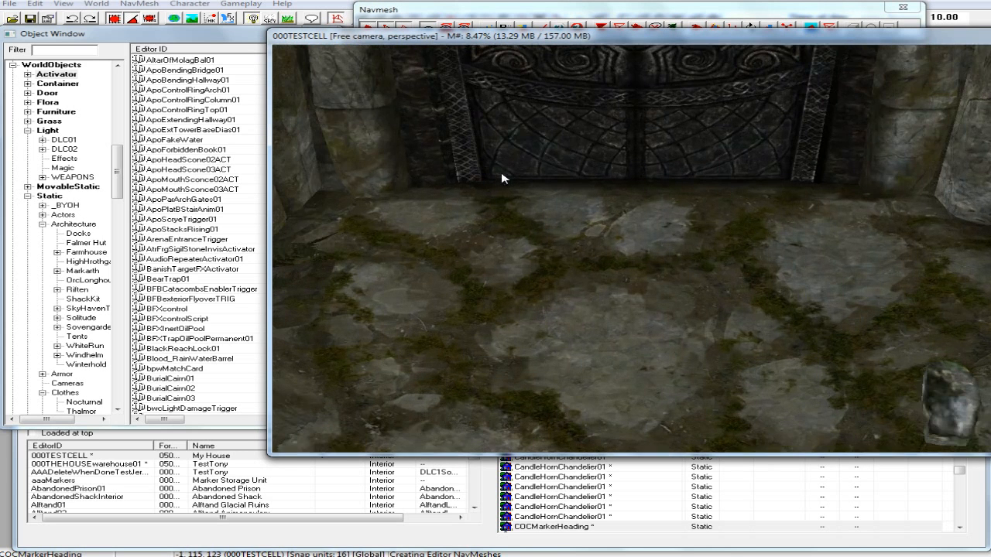
{"action": "right_click", "coordinate": [458, 187], "text": "ctrl"}
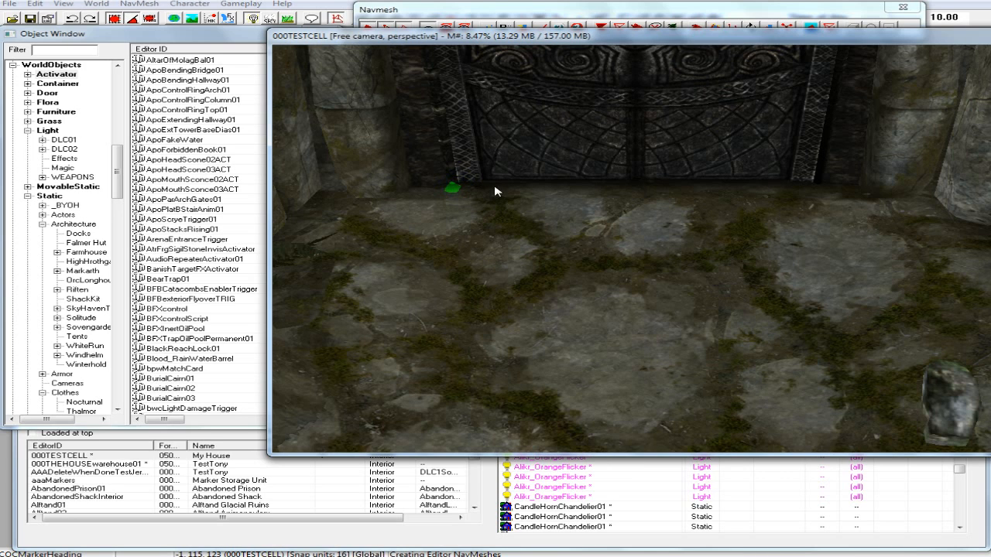
{"action": "right_click", "coordinate": [790, 188], "text": "ctrl"}
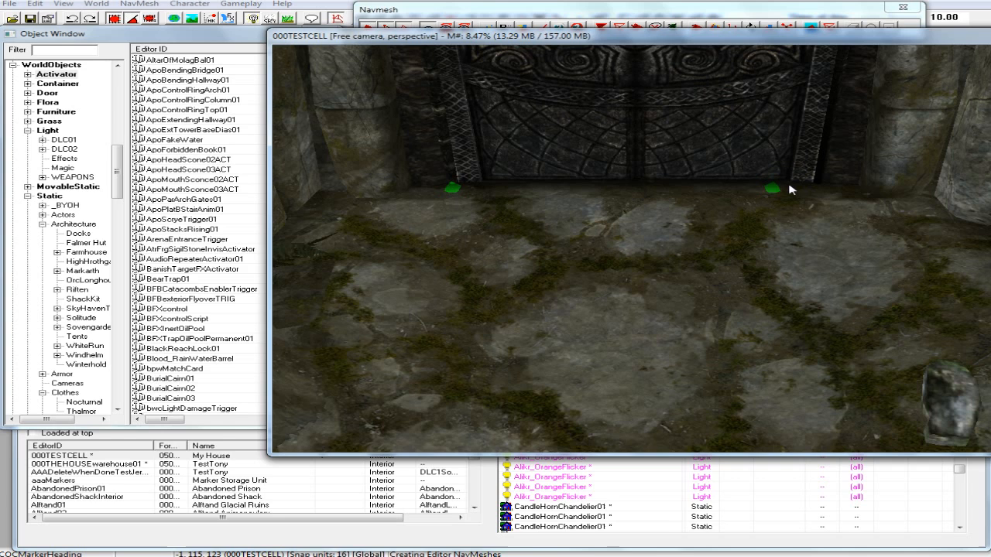
Replace the navmesh vertex at the door's right-hand side with one at the foot of that side's door frame.
{"action": "left_click", "coordinate": [776, 193]}
{"action": "left_click", "coordinate": [777, 195]}
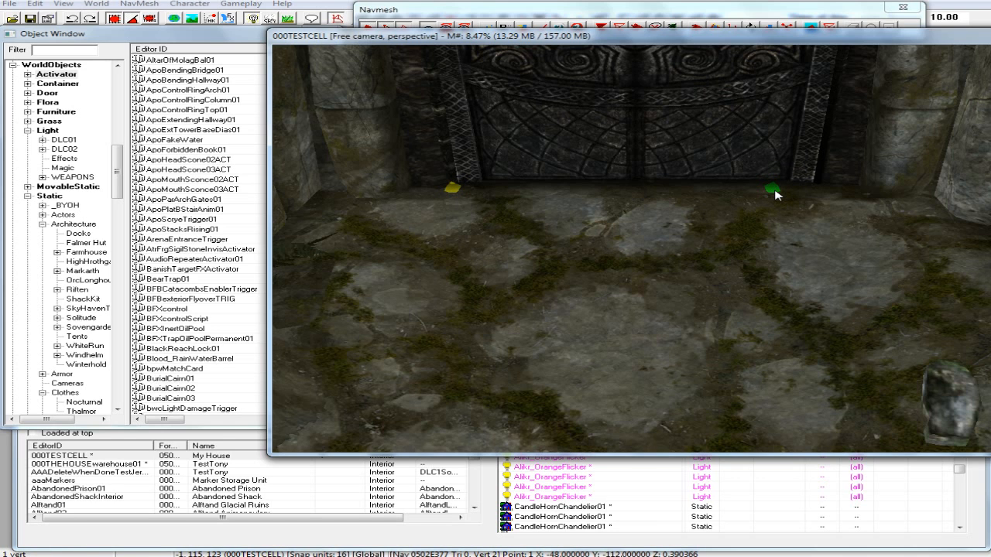
{"action": "left_click", "coordinate": [453, 189]}
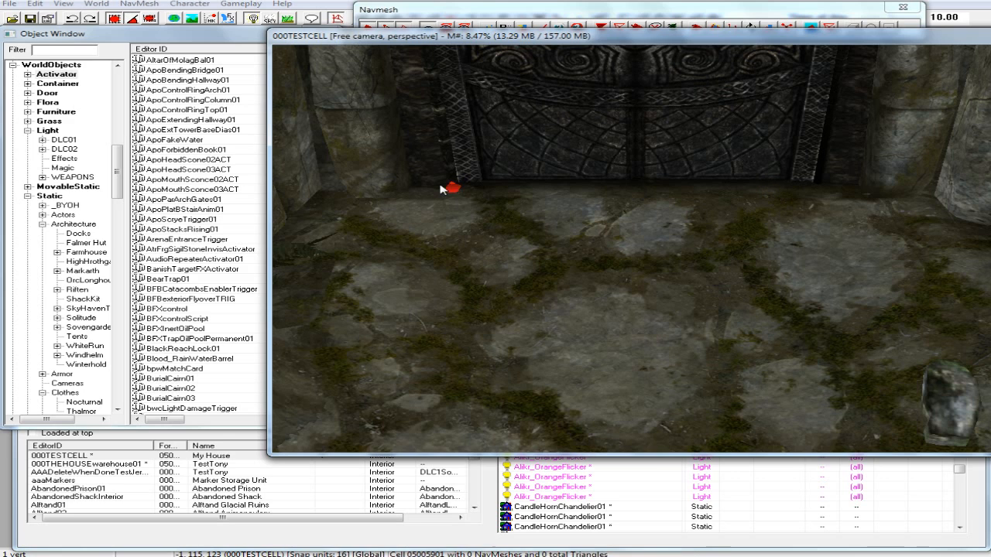
{"action": "left_click", "coordinate": [452, 189]}
{"action": "scroll", "coordinate": [792, 192], "scroll_direction": "up", "scroll_amount": 3}
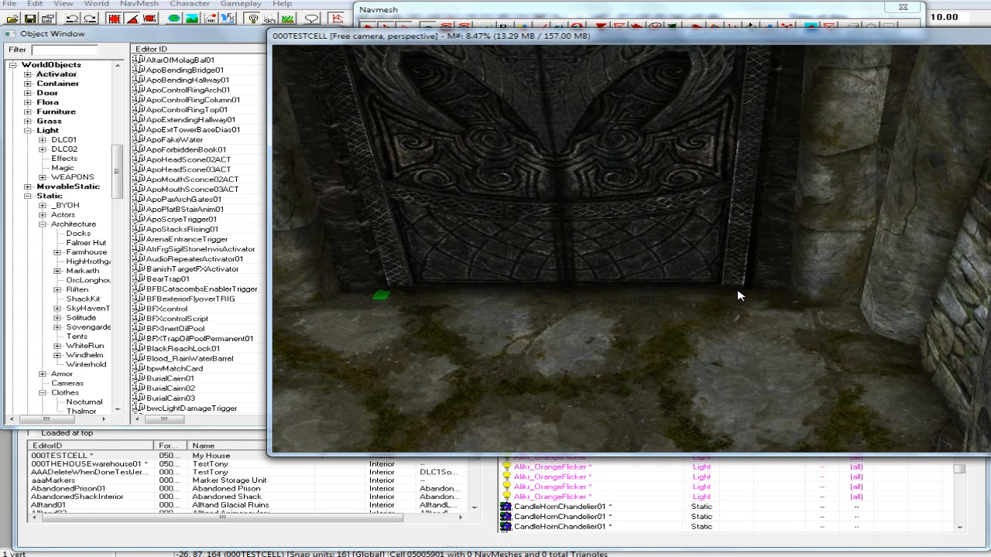
{"action": "left_click", "coordinate": [740, 295]}
Place a third navmesh vertex on the floor along the hallway wall and form a triangle with the two door vertices.
{"action": "middle_click_drag", "start_coordinate": [716, 313], "coordinate": [944, 345], "text": "shift"}
{"action": "scroll", "coordinate": [942, 346], "scroll_direction": "up", "scroll_amount": 5}
{"action": "scroll", "coordinate": [940, 345], "scroll_direction": "down", "scroll_amount": 1}
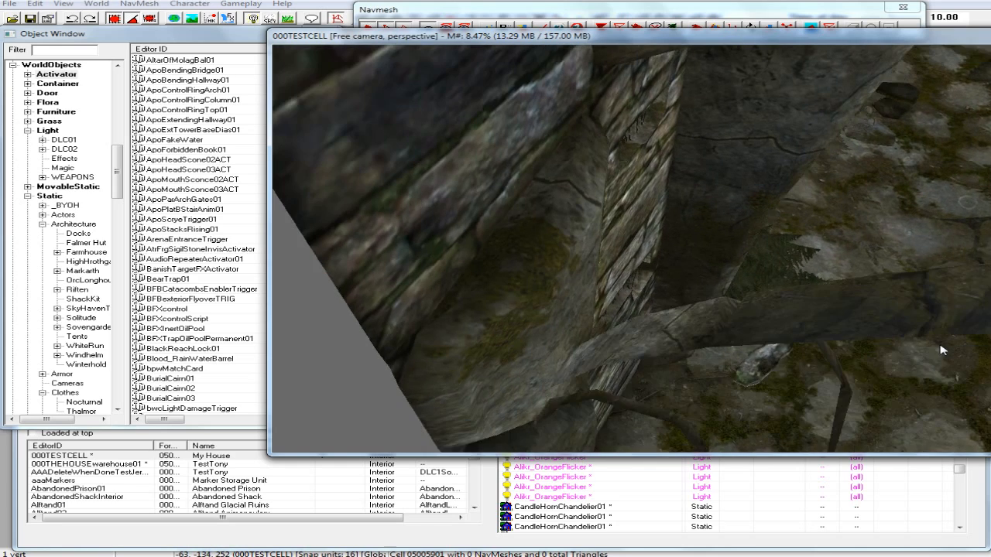
{"action": "middle_click_drag", "start_coordinate": [940, 345], "coordinate": [923, 338]}
{"action": "scroll", "coordinate": [922, 343], "scroll_direction": "up", "scroll_amount": 3}
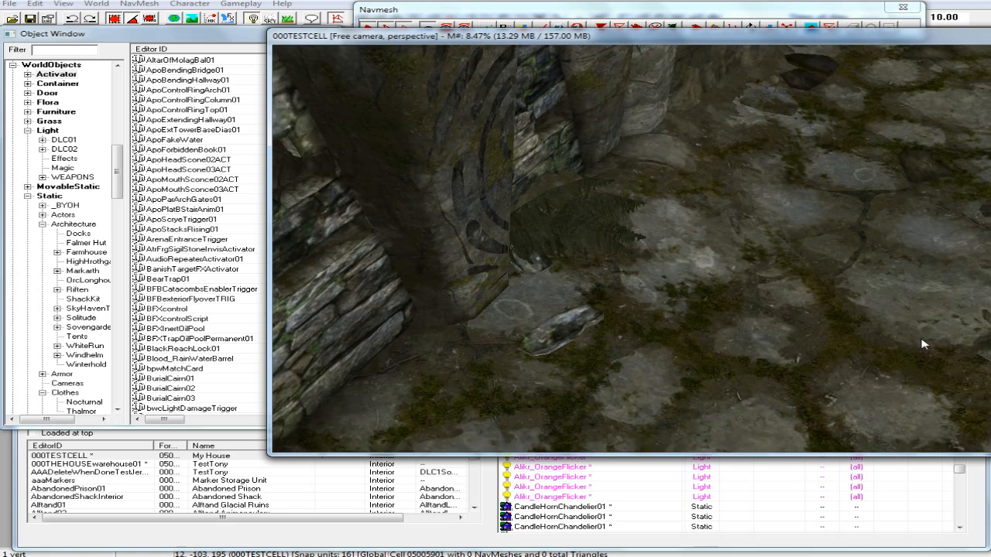
{"action": "scroll", "coordinate": [923, 344], "scroll_direction": "down", "scroll_amount": 1}
{"action": "scroll", "coordinate": [923, 344], "scroll_direction": "up", "scroll_amount": 3}
{"action": "scroll", "coordinate": [920, 347], "scroll_direction": "down", "scroll_amount": 1}
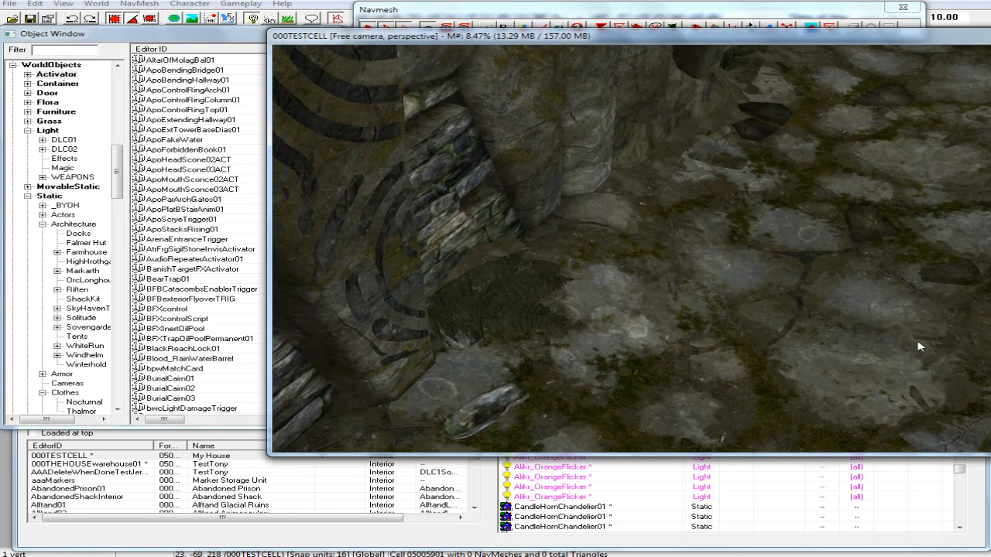
{"action": "right_click", "coordinate": [677, 180], "text": "ctrl"}
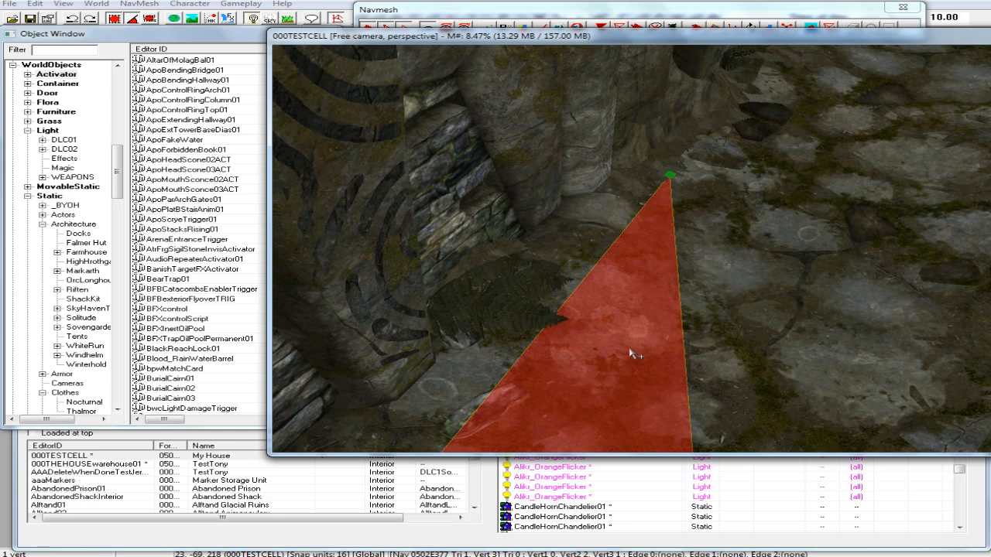
{"action": "scroll", "coordinate": [628, 355], "scroll_direction": "down", "scroll_amount": 1}
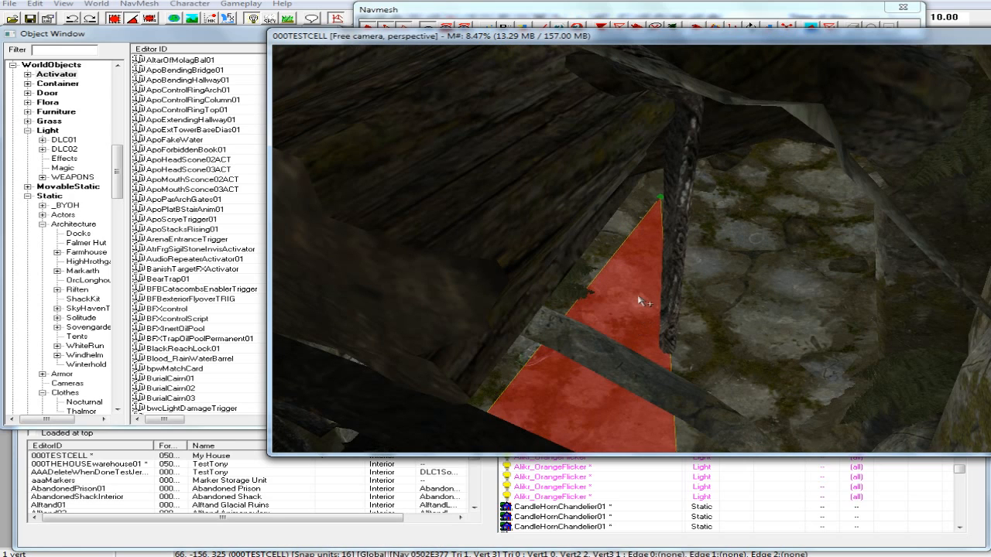
{"action": "scroll", "coordinate": [640, 302], "scroll_direction": "up", "scroll_amount": 1}
{"action": "scroll", "coordinate": [642, 304], "scroll_direction": "down", "scroll_amount": 2}
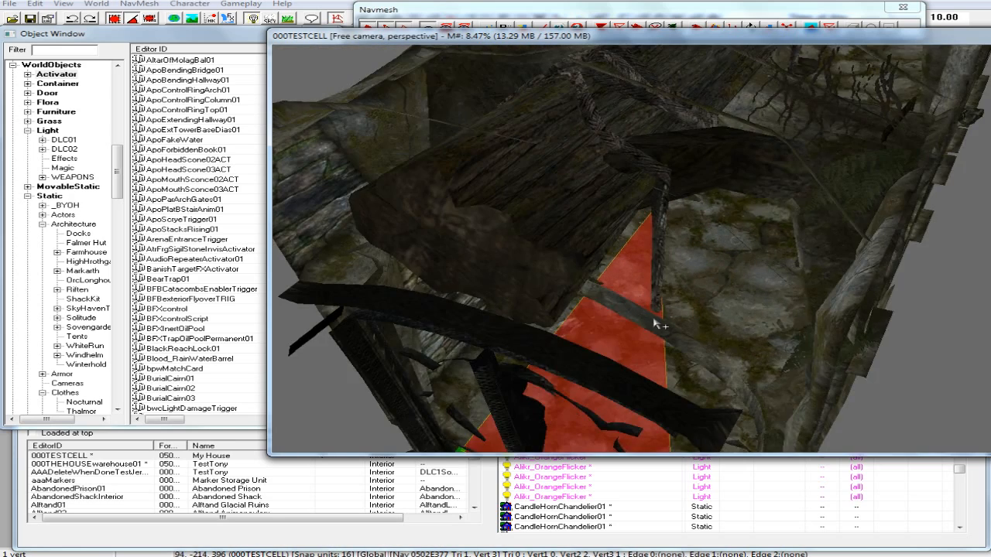
Try to add a second navmesh triangle across the hallway, built on the hallway vertex and the right-hand door vertex.
{"action": "scroll", "coordinate": [665, 333], "scroll_direction": "down", "scroll_amount": 1}
{"action": "middle_click_drag", "start_coordinate": [666, 335], "coordinate": [681, 273], "text": "shift"}
{"action": "left_click", "coordinate": [681, 310]}
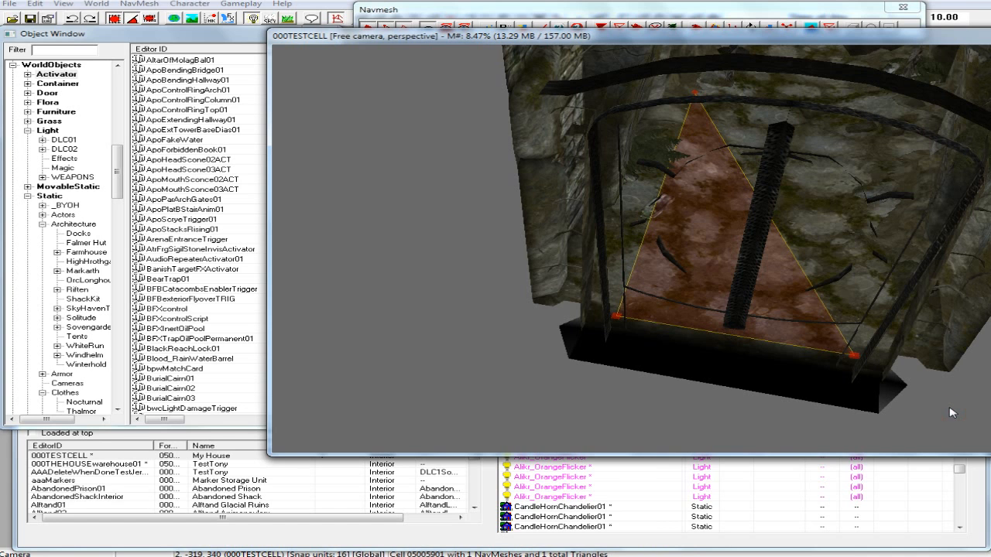
{"action": "left_click", "coordinate": [728, 165]}
{"action": "left_click", "coordinate": [542, 10]}
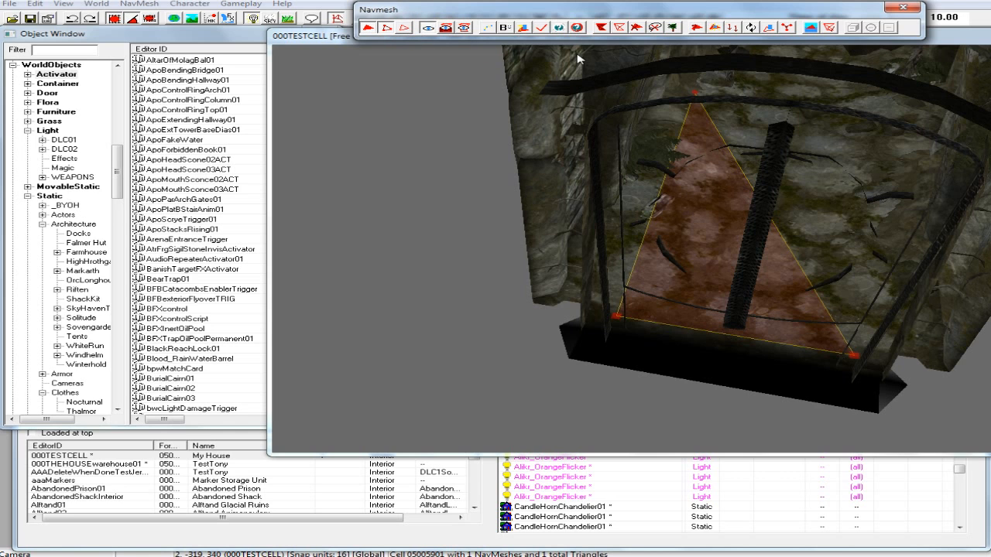
{"action": "left_click", "coordinate": [697, 94]}
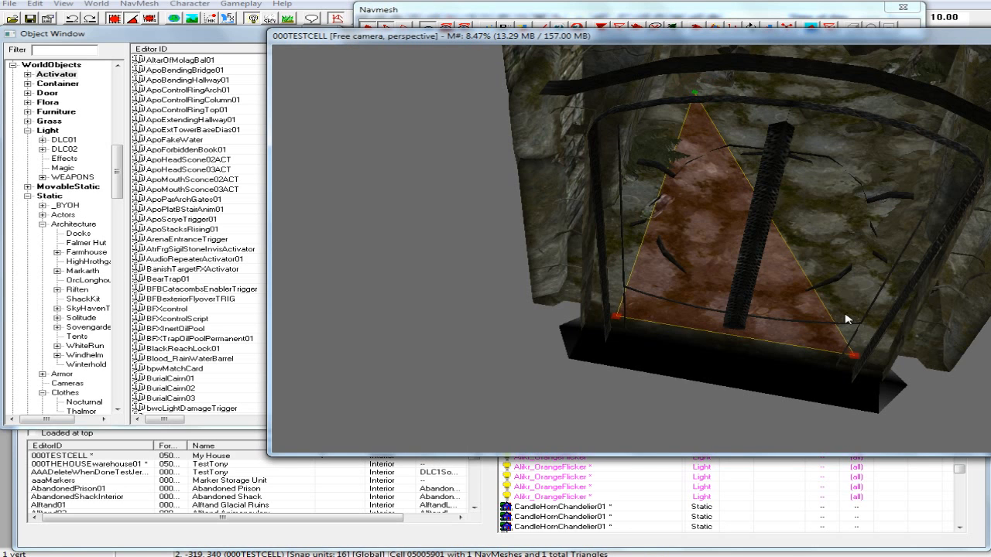
{"action": "left_click", "coordinate": [852, 357], "text": "ctrl"}
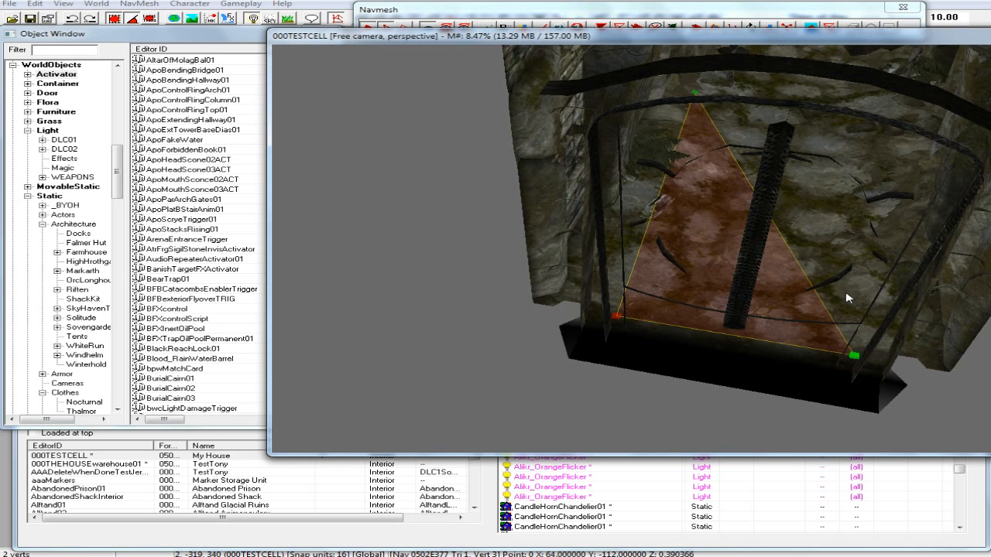
{"action": "scroll", "coordinate": [843, 263], "scroll_direction": "up", "scroll_amount": 8}
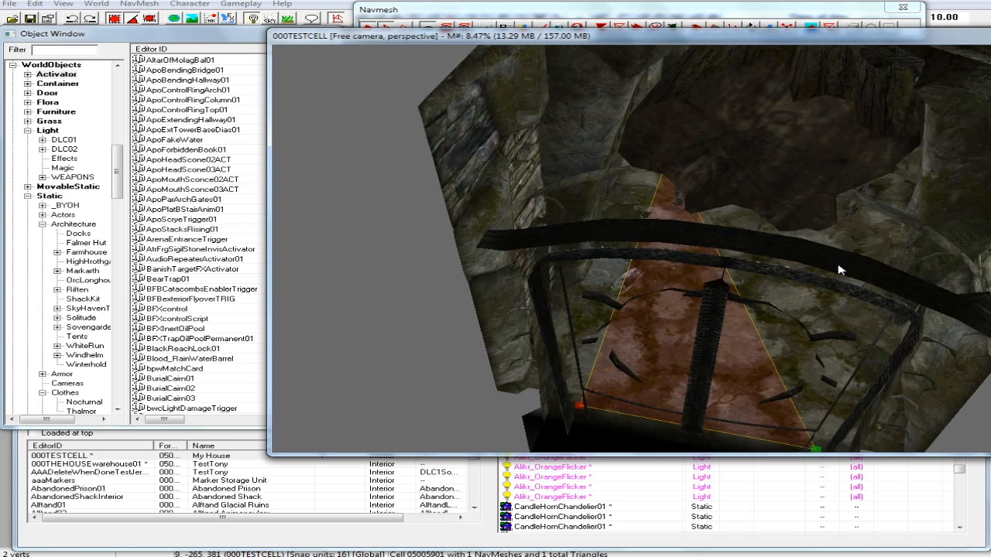
{"action": "scroll", "coordinate": [828, 275], "scroll_direction": "up", "scroll_amount": 5}
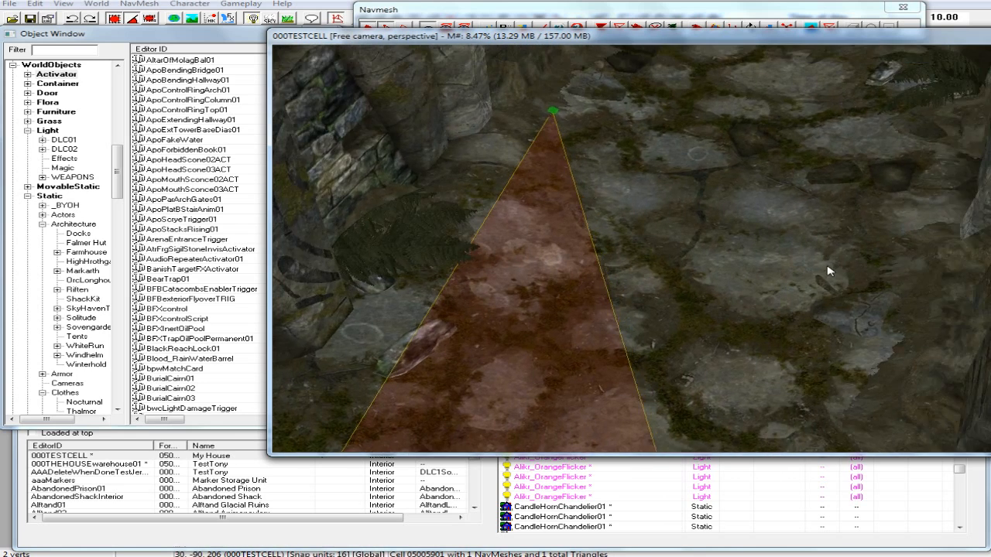
{"action": "scroll", "coordinate": [824, 283], "scroll_direction": "down", "scroll_amount": 8}
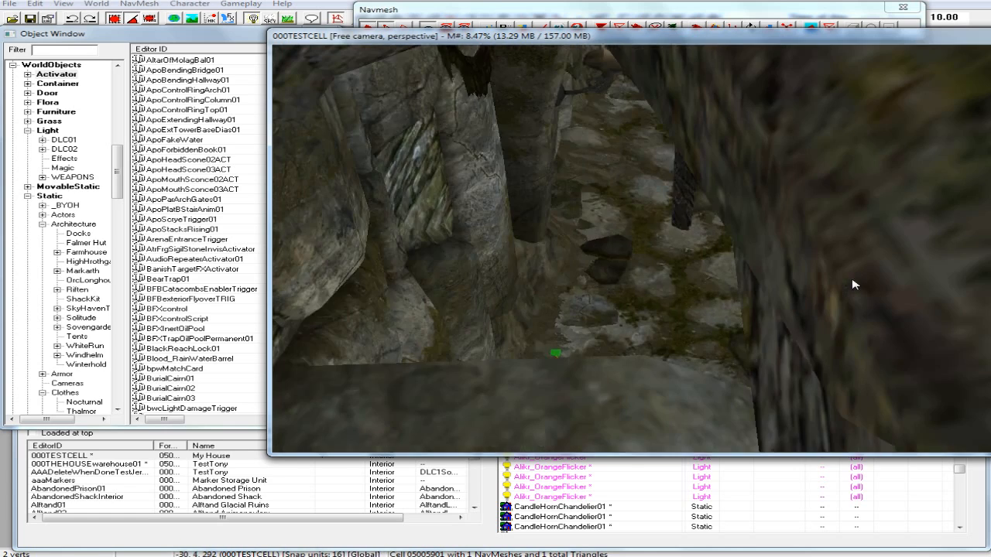
{"action": "middle_click_drag", "start_coordinate": [852, 285], "coordinate": [847, 278]}
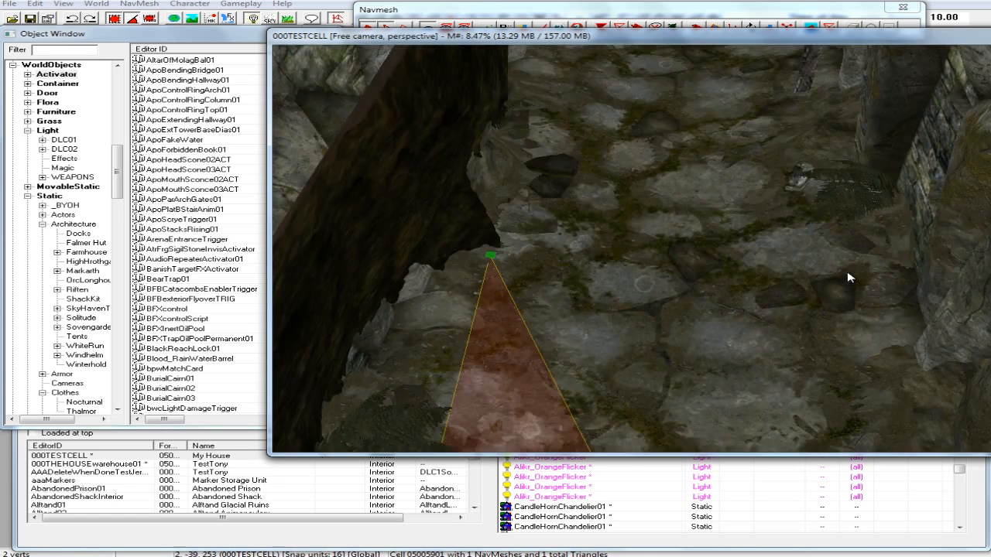
{"action": "scroll", "coordinate": [848, 278], "scroll_direction": "up", "scroll_amount": 2}
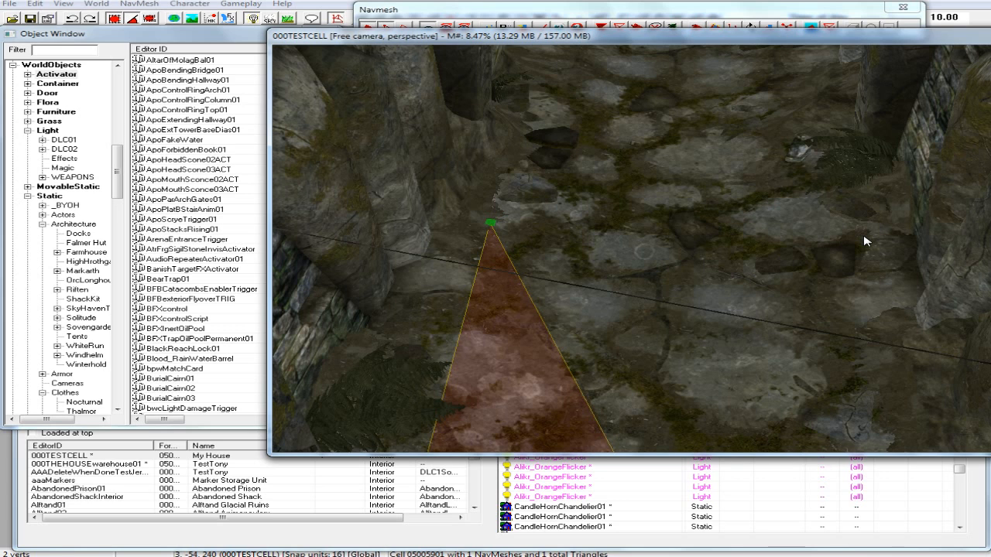
{"action": "right_click", "coordinate": [859, 235], "text": "ctrl"}
Delete the misplaced second triangle that rises off the hallway floor.
{"action": "middle_click_drag", "start_coordinate": [829, 240], "coordinate": [785, 246], "text": "shift"}
{"action": "left_click", "coordinate": [606, 266]}
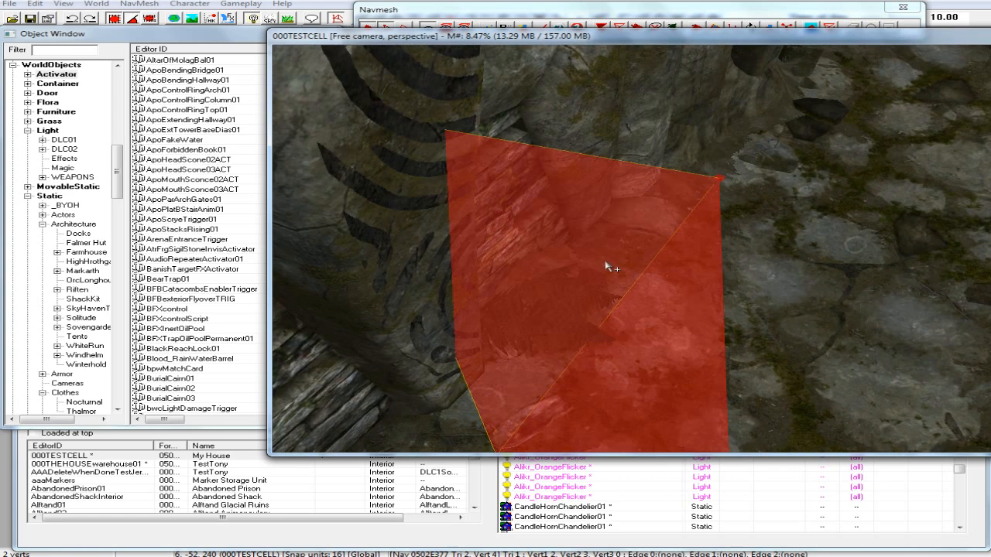
{"action": "scroll", "coordinate": [670, 253], "scroll_direction": "down", "scroll_amount": 5}
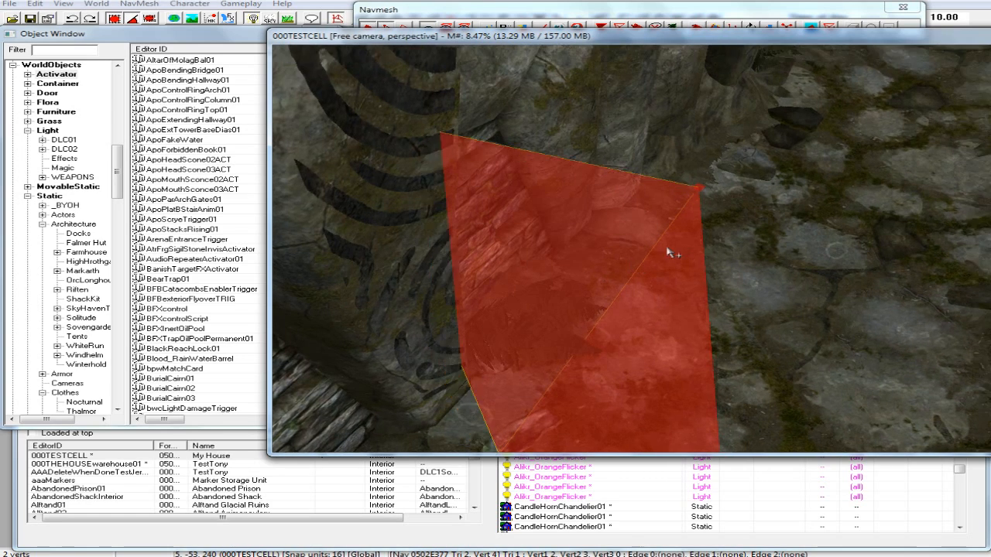
{"action": "scroll", "coordinate": [670, 253], "scroll_direction": "down", "scroll_amount": 3}
{"action": "middle_click_drag", "start_coordinate": [671, 253], "coordinate": [689, 205], "text": "shift"}
{"action": "key", "text": "v"}
{"action": "left_click", "coordinate": [607, 232]}
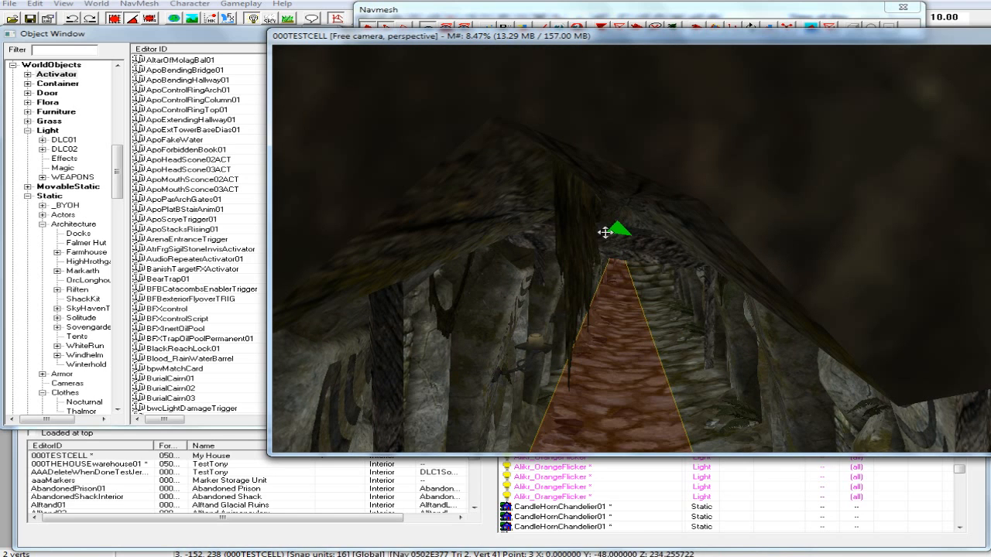
{"action": "scroll", "coordinate": [633, 271], "scroll_direction": "up", "scroll_amount": 3}
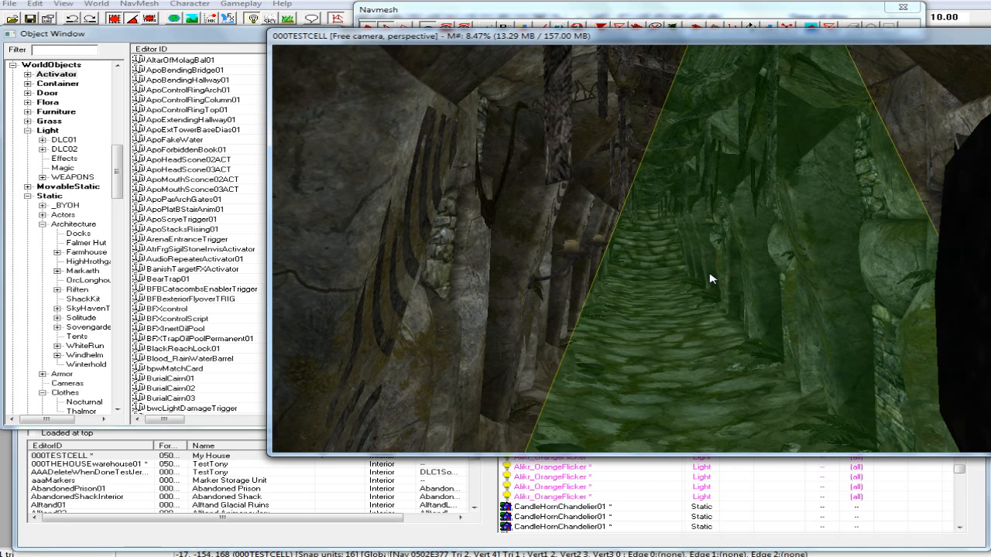
{"action": "key", "text": "Delete"}
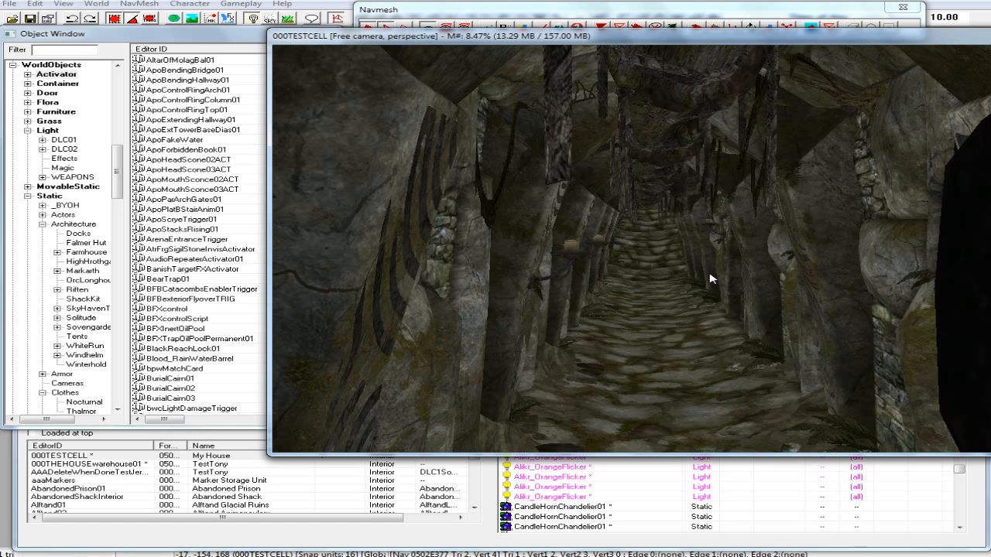
Extend the navmesh from the right-hand door vertex and the hallway vertex with a triangle reaching the floor along the opposite wall.
{"action": "middle_click_drag", "start_coordinate": [712, 282], "coordinate": [706, 294], "text": "shift"}
{"action": "scroll", "coordinate": [706, 298], "scroll_direction": "down", "scroll_amount": 10}
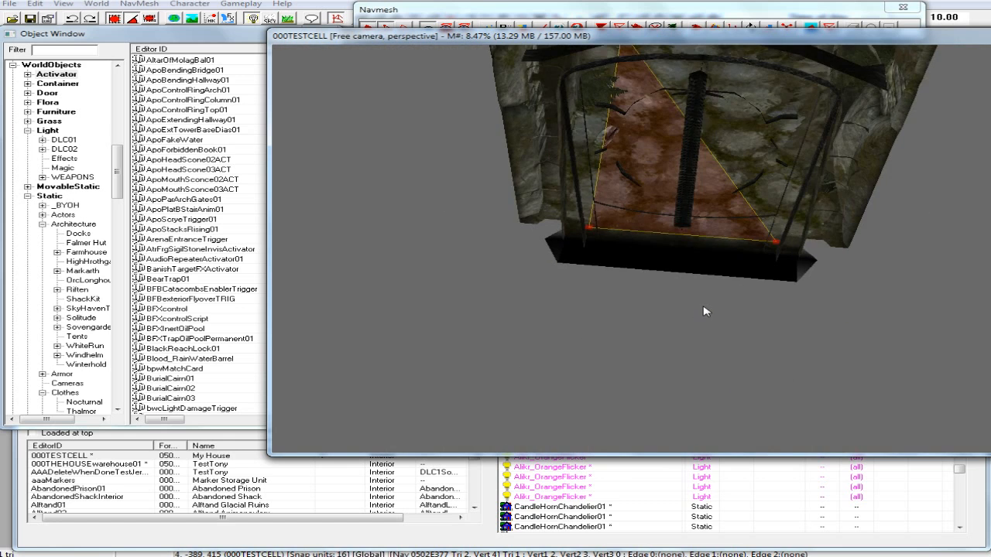
{"action": "scroll", "coordinate": [699, 313], "scroll_direction": "up", "scroll_amount": 8}
{"action": "middle_click_drag", "start_coordinate": [699, 308], "coordinate": [694, 311]}
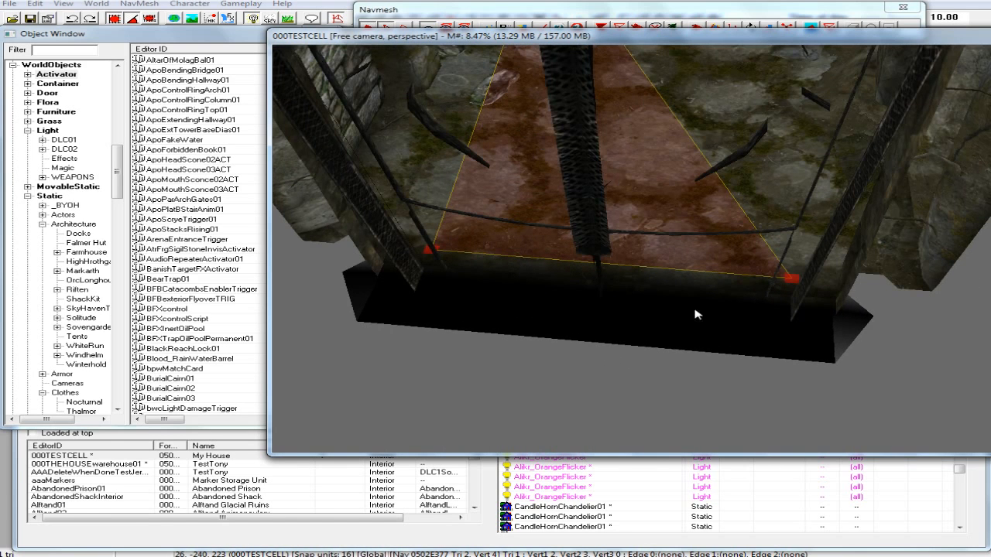
{"action": "left_click", "coordinate": [790, 278]}
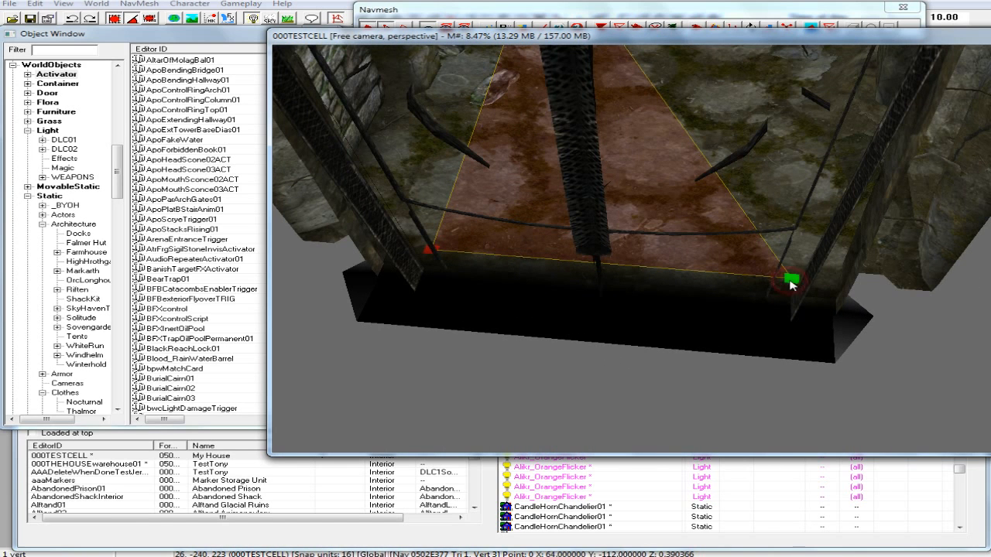
{"action": "left_click", "coordinate": [759, 272]}
{"action": "key", "text": "f"}
{"action": "scroll", "coordinate": [753, 284], "scroll_direction": "up", "scroll_amount": 6}
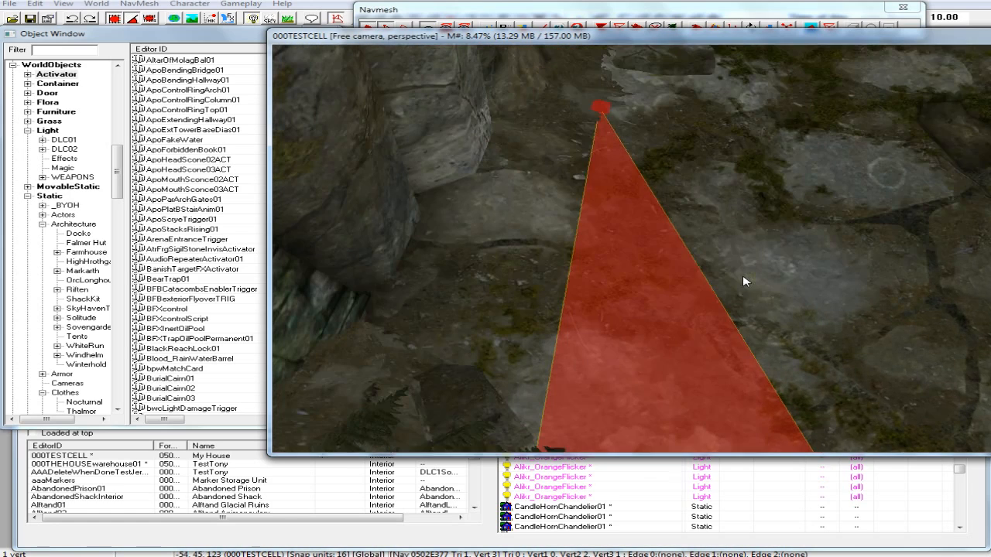
{"action": "left_click", "coordinate": [602, 108]}
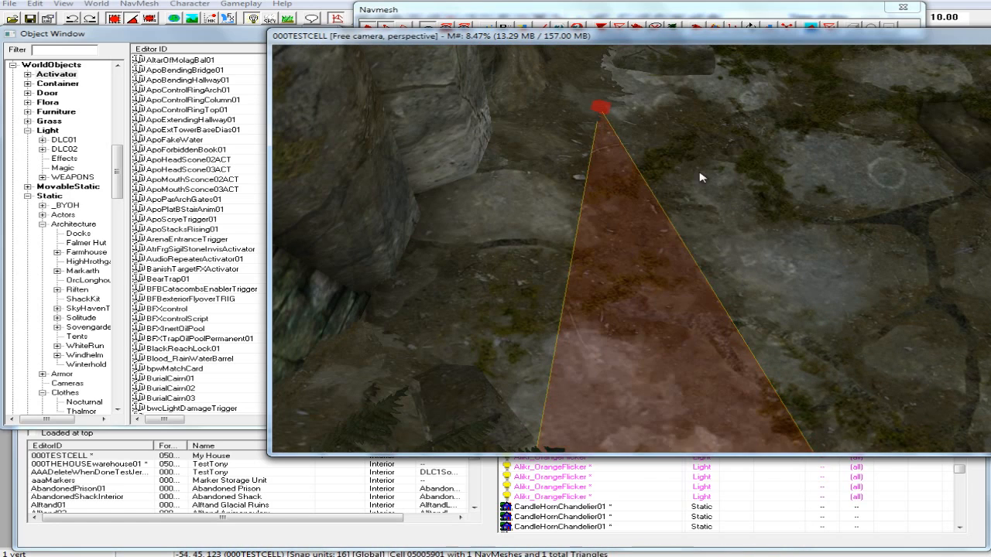
{"action": "left_click", "coordinate": [606, 114], "text": "ctrl"}
{"action": "mouse_move", "coordinate": [839, 192]}
{"action": "middle_mouse_down"}
{"action": "mouse_move", "coordinate": [825, 193]}
{"action": "mouse_move", "coordinate": [832, 179]}
{"action": "mouse_move", "coordinate": [830, 188]}
{"action": "middle_mouse_up"}
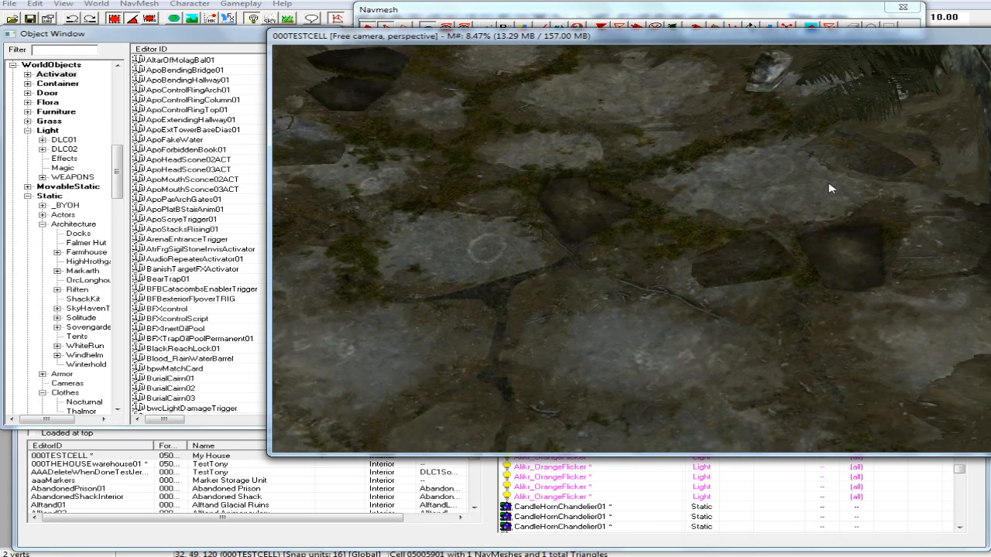
{"action": "scroll", "coordinate": [829, 189], "scroll_direction": "down", "scroll_amount": 4}
{"action": "scroll", "coordinate": [829, 188], "scroll_direction": "up", "scroll_amount": 3}
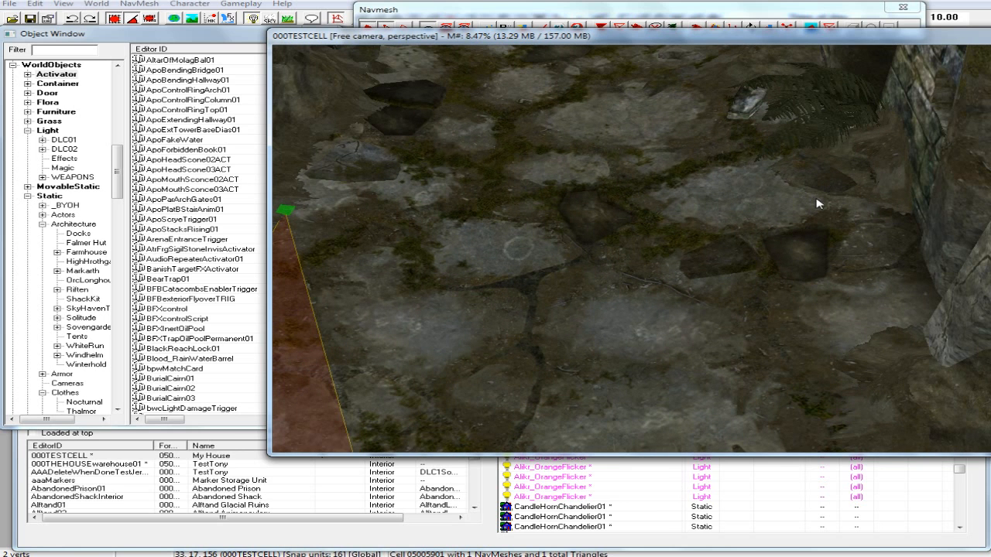
{"action": "right_click", "coordinate": [817, 203], "text": "ctrl"}
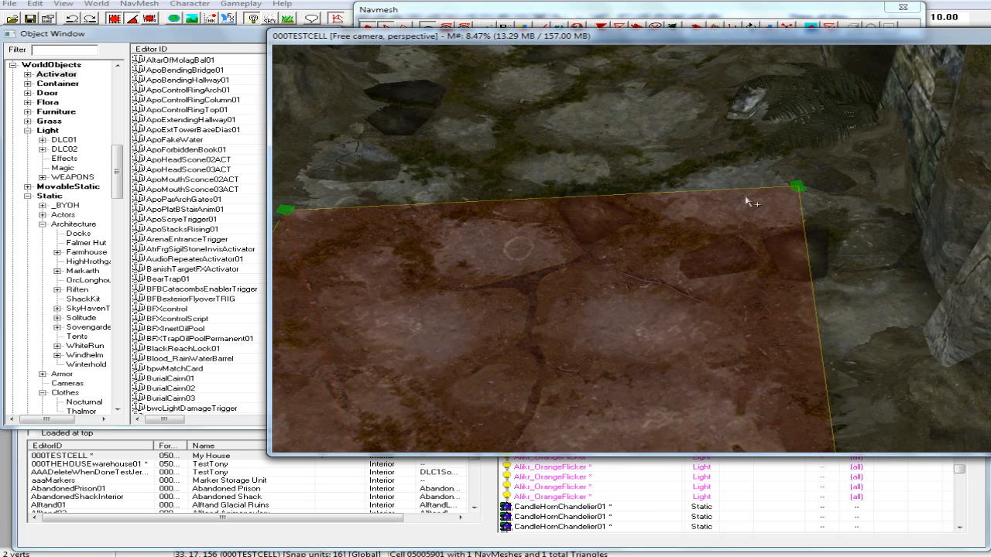
Add a third navmesh triangle from the two far vertices to a point farther down the hallway at the right-hand wall's base.
{"action": "mouse_move", "coordinate": [694, 207]}
{"action": "middle_mouse_down", "text": "shift"}
{"action": "mouse_move", "coordinate": [663, 222]}
{"action": "mouse_move", "coordinate": [717, 217]}
{"action": "mouse_move", "coordinate": [681, 214]}
{"action": "middle_mouse_up", "text": "shift"}
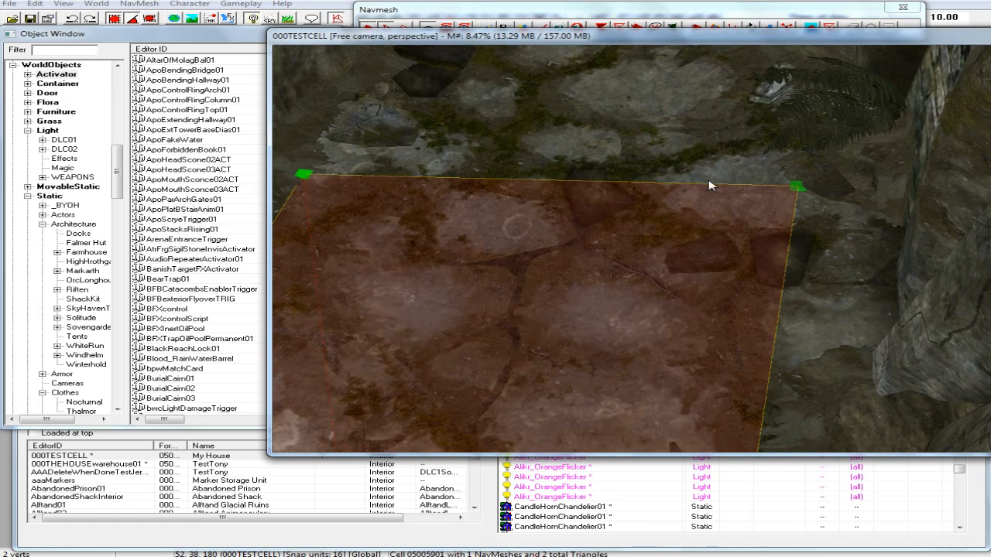
{"action": "key", "text": "Up"}
{"action": "key", "text": "Up"}
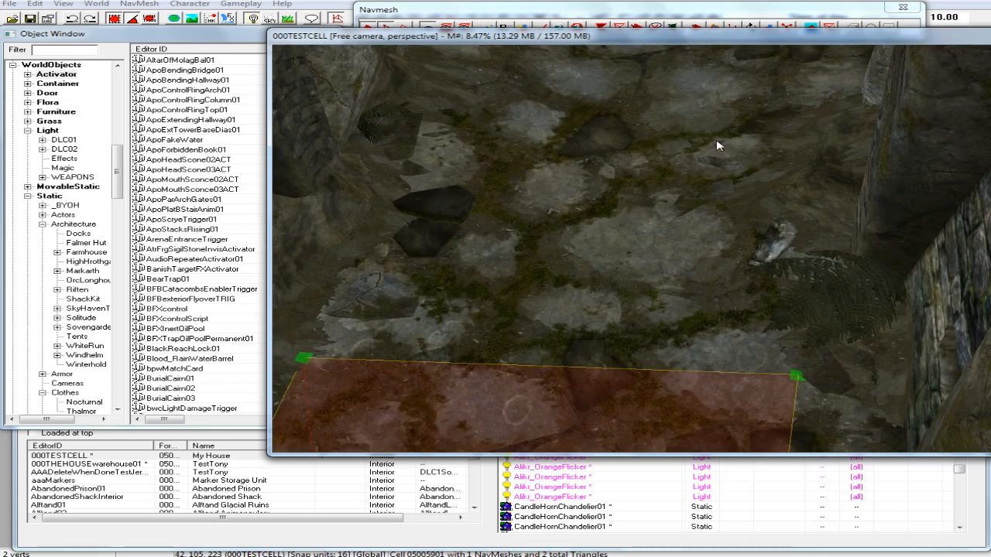
{"action": "mouse_move", "coordinate": [717, 146]}
{"action": "middle_mouse_down", "text": "shift"}
{"action": "mouse_move", "coordinate": [717, 129]}
{"action": "mouse_move", "coordinate": [719, 149]}
{"action": "middle_mouse_up", "text": "shift"}
{"action": "scroll", "coordinate": [717, 129], "scroll_direction": "up", "scroll_amount": 2}
{"action": "scroll", "coordinate": [718, 138], "scroll_direction": "down", "scroll_amount": 3}
{"action": "scroll", "coordinate": [719, 149], "scroll_direction": "down", "scroll_amount": 1}
{"action": "scroll", "coordinate": [719, 149], "scroll_direction": "up", "scroll_amount": 2}
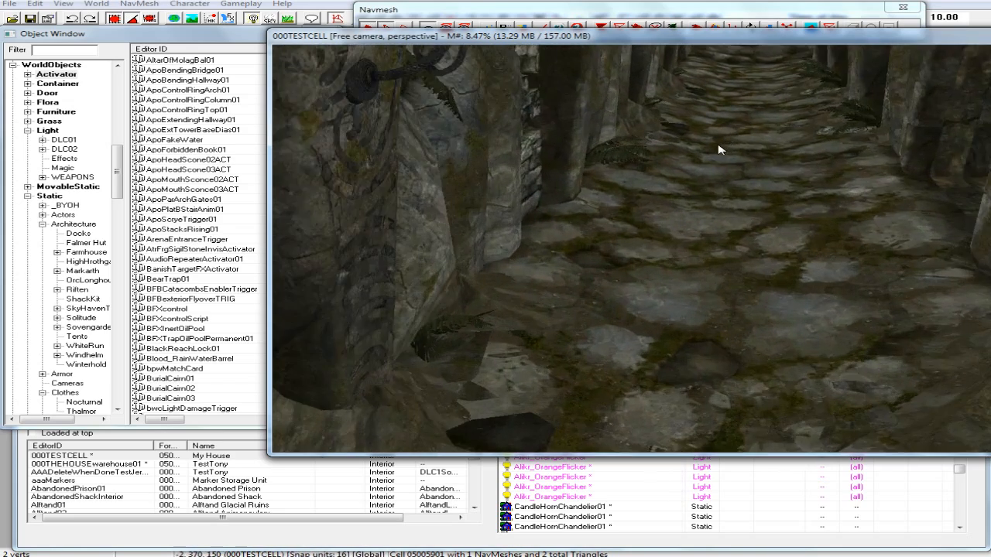
{"action": "scroll", "coordinate": [719, 151], "scroll_direction": "down", "scroll_amount": 4}
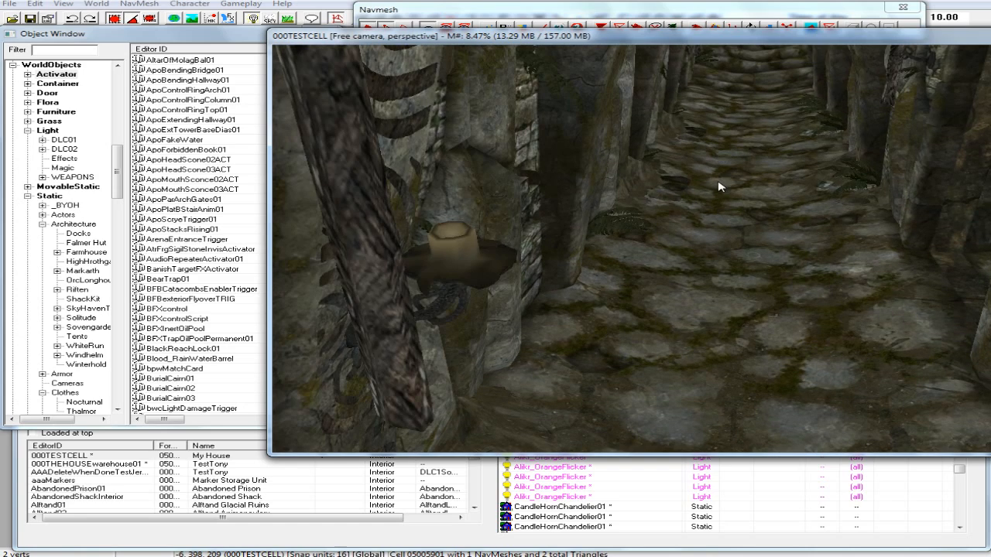
{"action": "scroll", "coordinate": [779, 256], "scroll_direction": "up", "scroll_amount": 5}
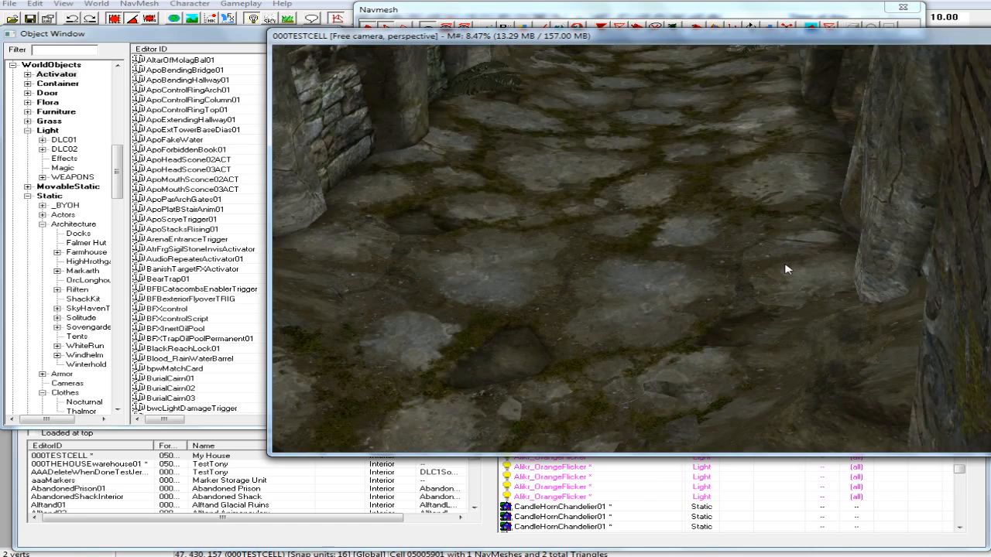
{"action": "scroll", "coordinate": [785, 269], "scroll_direction": "down", "scroll_amount": 3}
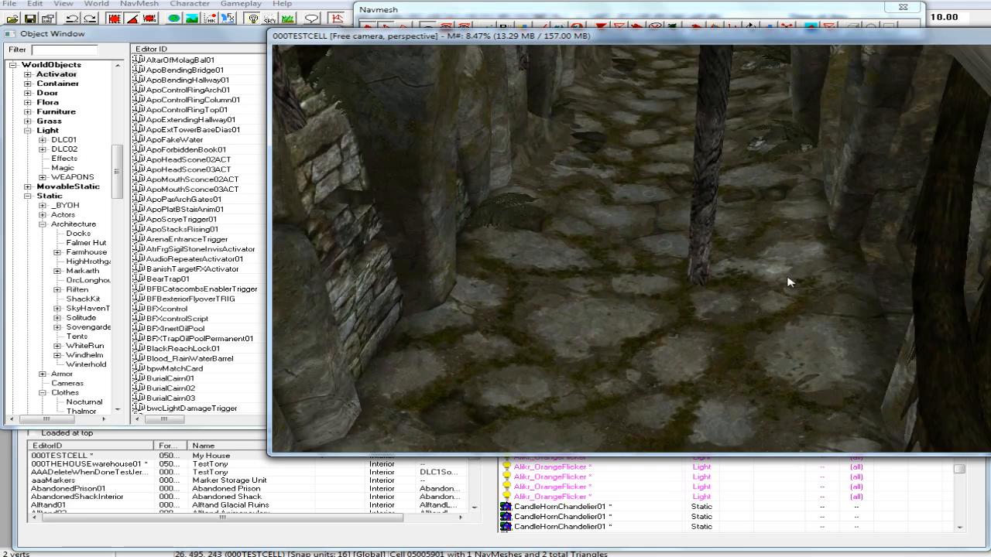
{"action": "scroll", "coordinate": [793, 275], "scroll_direction": "down", "scroll_amount": 2}
{"action": "scroll", "coordinate": [793, 275], "scroll_direction": "up", "scroll_amount": 3}
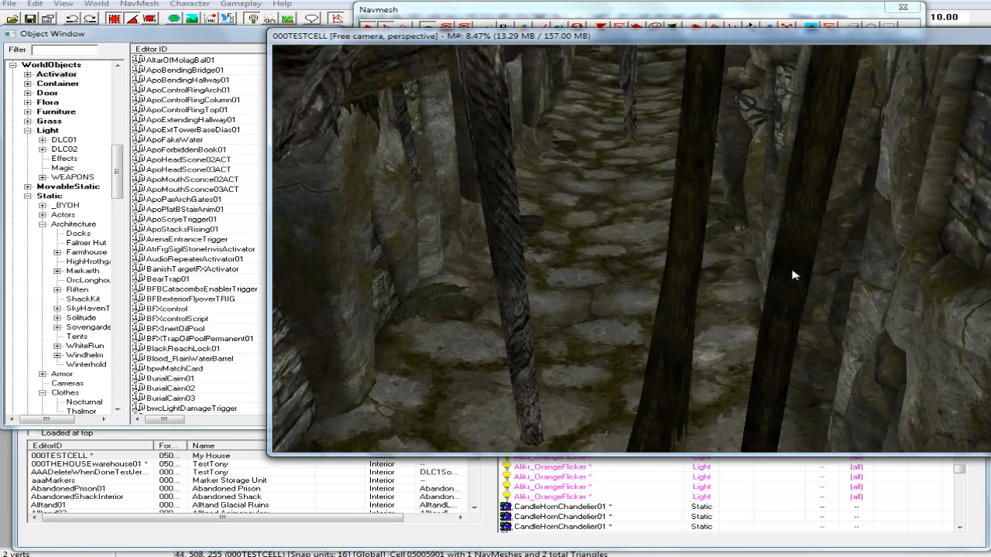
{"action": "scroll", "coordinate": [793, 275], "scroll_direction": "up", "scroll_amount": 2}
{"action": "scroll", "coordinate": [793, 274], "scroll_direction": "up", "scroll_amount": 3}
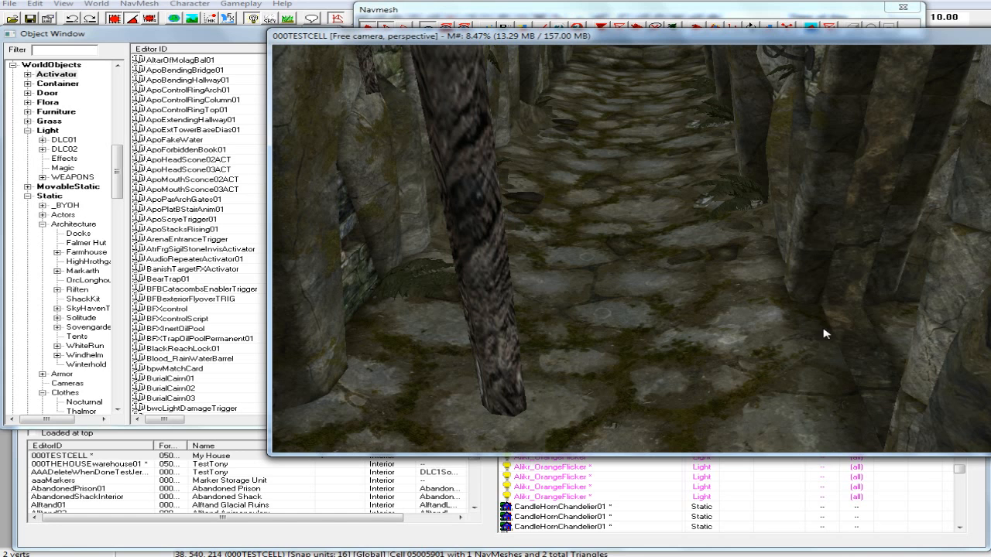
{"action": "scroll", "coordinate": [828, 333], "scroll_direction": "up", "scroll_amount": 3}
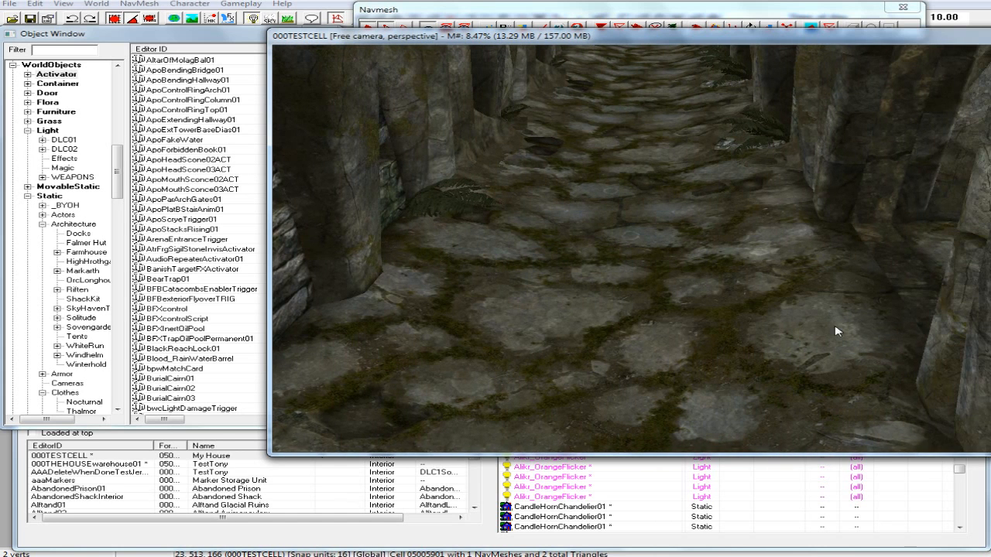
{"action": "right_click", "coordinate": [898, 361], "text": "ctrl"}
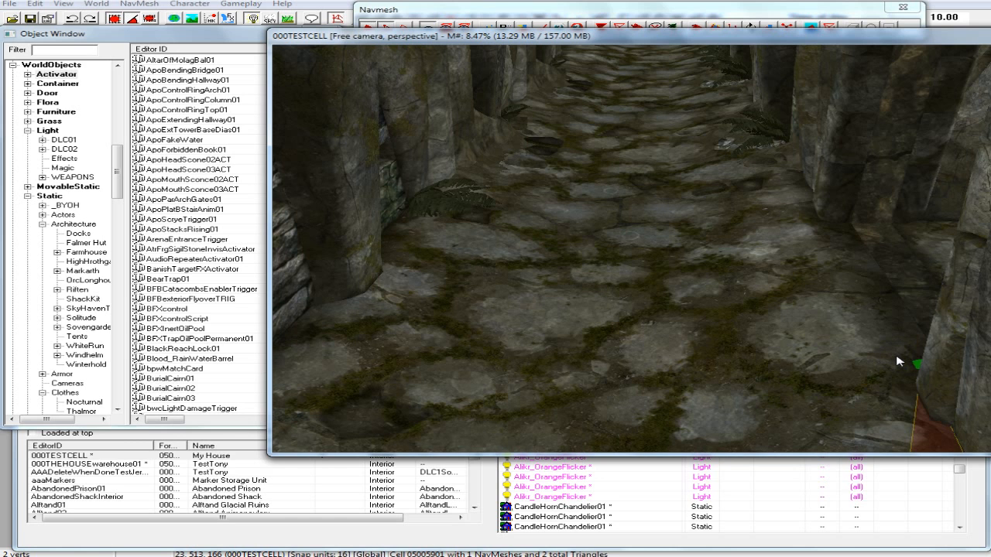
Clear the navmesh vertex selection left on the third triangle.
{"action": "scroll", "coordinate": [895, 367], "scroll_direction": "up", "scroll_amount": 4}
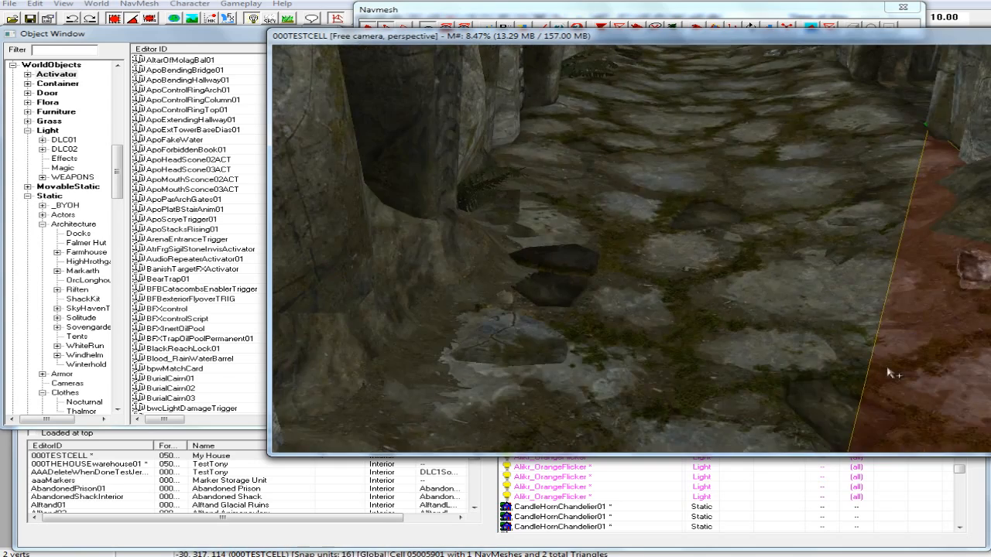
{"action": "scroll", "coordinate": [886, 371], "scroll_direction": "down", "scroll_amount": 4}
{"action": "middle_click_drag", "start_coordinate": [877, 362], "coordinate": [874, 348]}
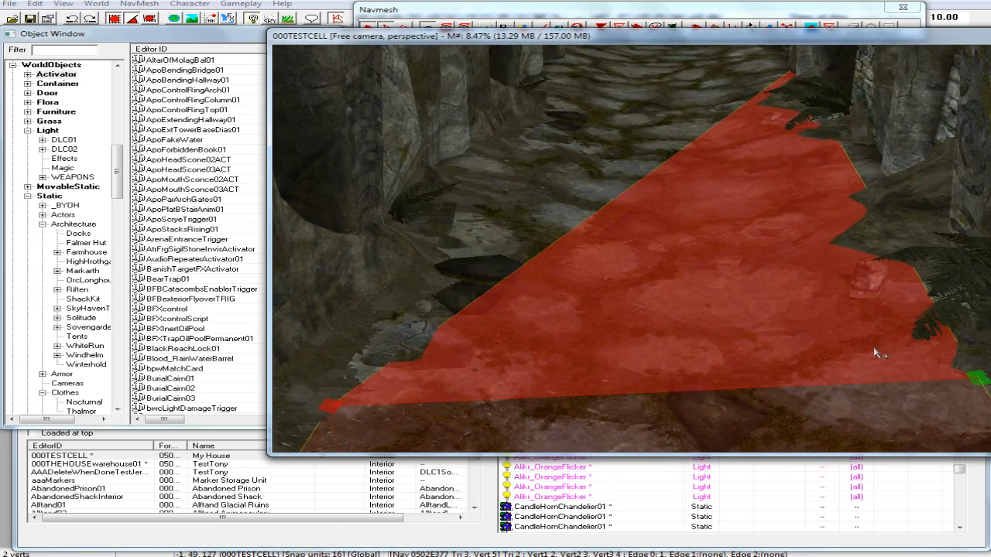
{"action": "left_click", "coordinate": [976, 377]}
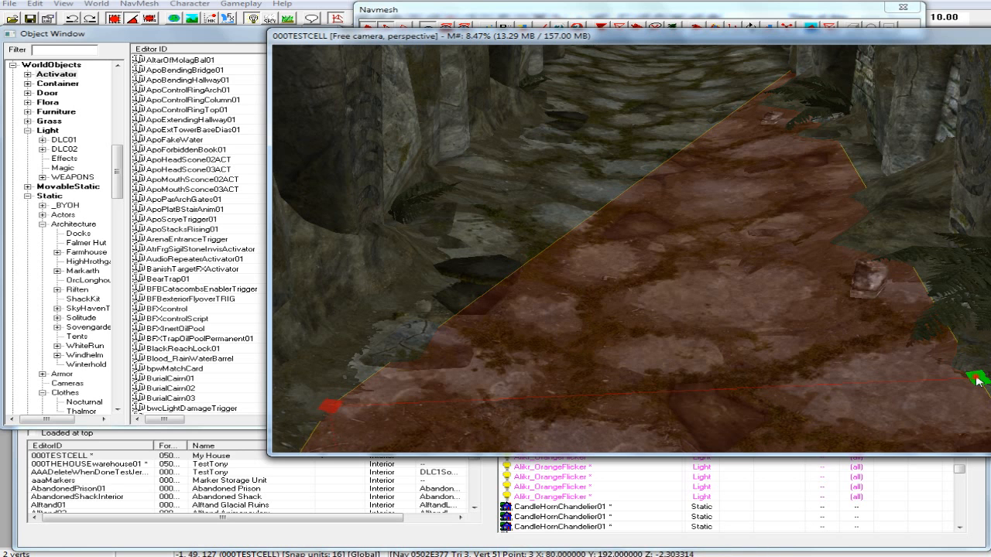
{"action": "left_click", "coordinate": [513, 270]}
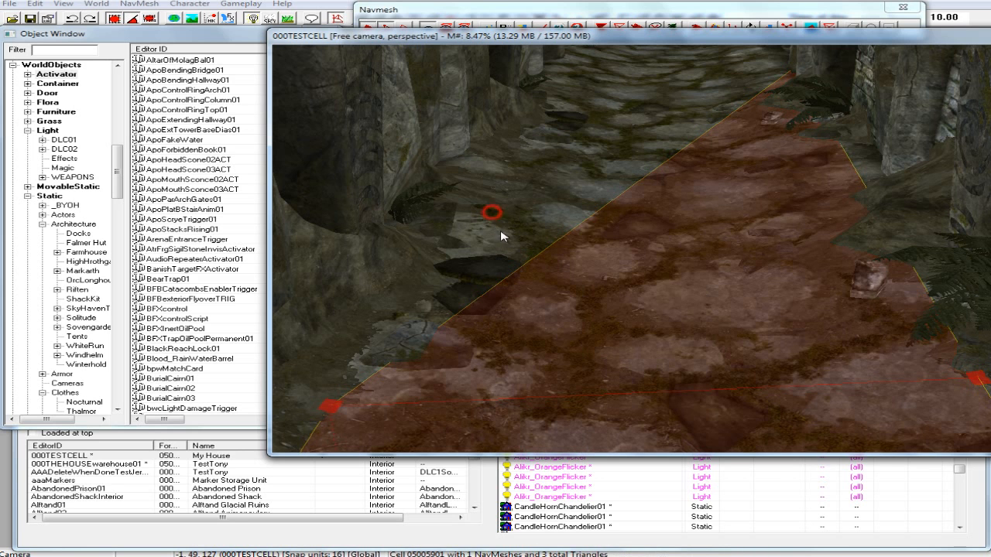
{"action": "left_click", "coordinate": [976, 379]}
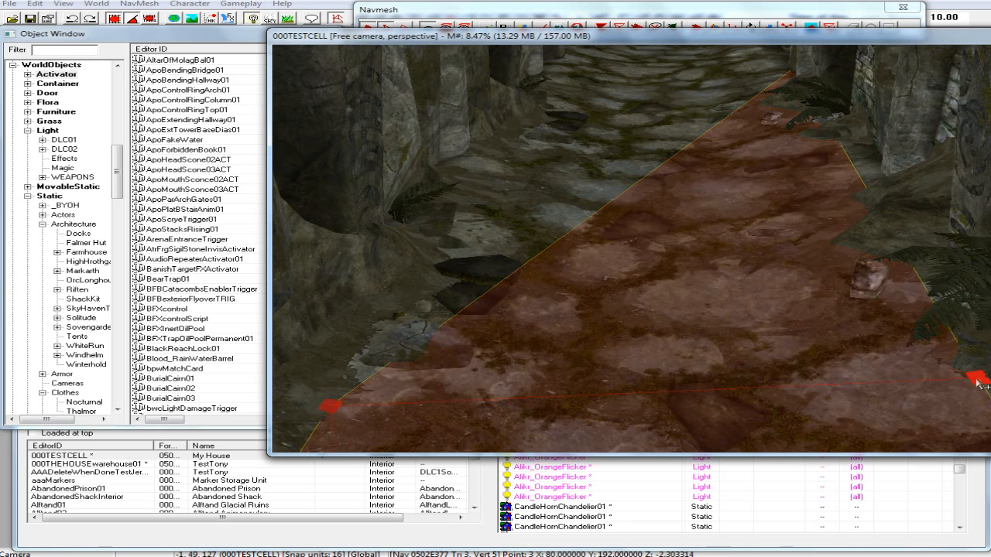
{"action": "left_click", "coordinate": [977, 380]}
{"action": "left_click", "coordinate": [522, 201]}
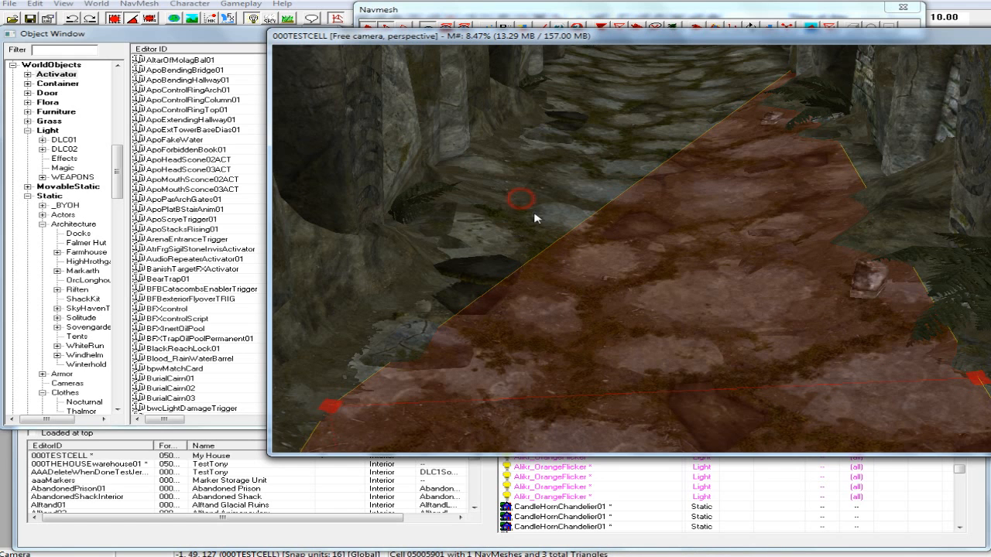
Add a fourth navmesh triangle from the near left-hand vertex and the far right-hand vertex to the floor by the left-hand wall.
{"action": "left_click", "coordinate": [330, 407]}
{"action": "middle_click_drag", "start_coordinate": [411, 301], "coordinate": [408, 316]}
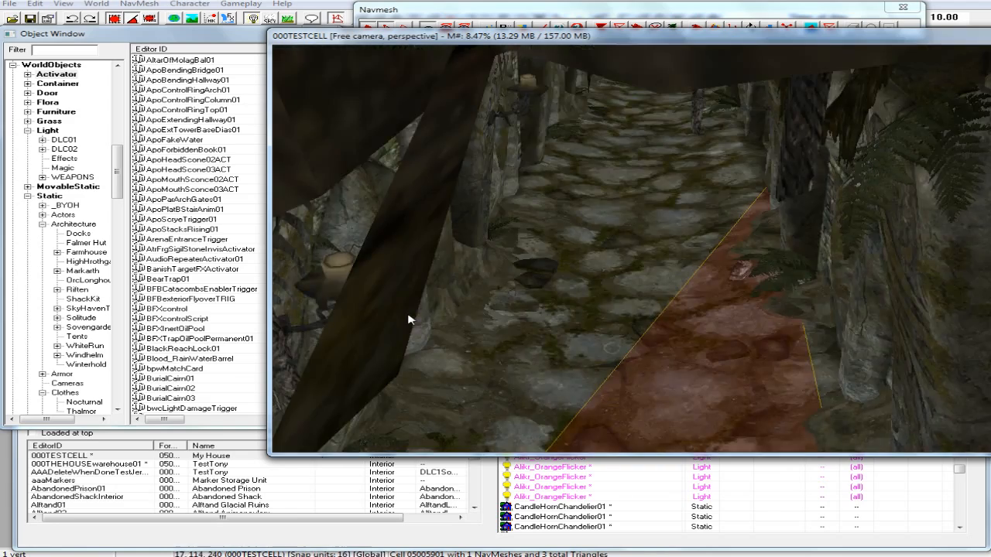
{"action": "scroll", "coordinate": [409, 316], "scroll_direction": "up", "scroll_amount": 3}
{"action": "middle_click_drag", "start_coordinate": [531, 235], "coordinate": [540, 260]}
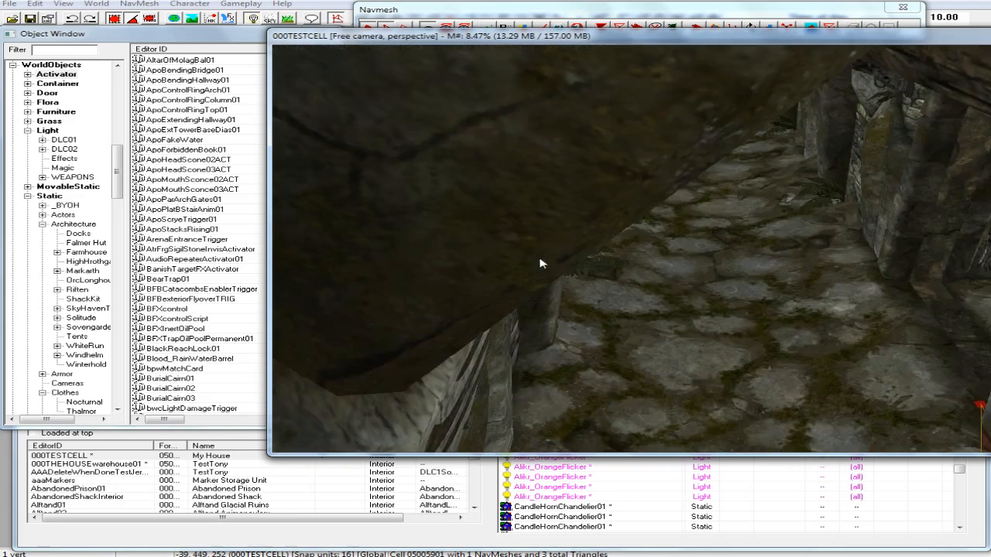
{"action": "scroll", "coordinate": [579, 279], "scroll_direction": "up", "scroll_amount": 6}
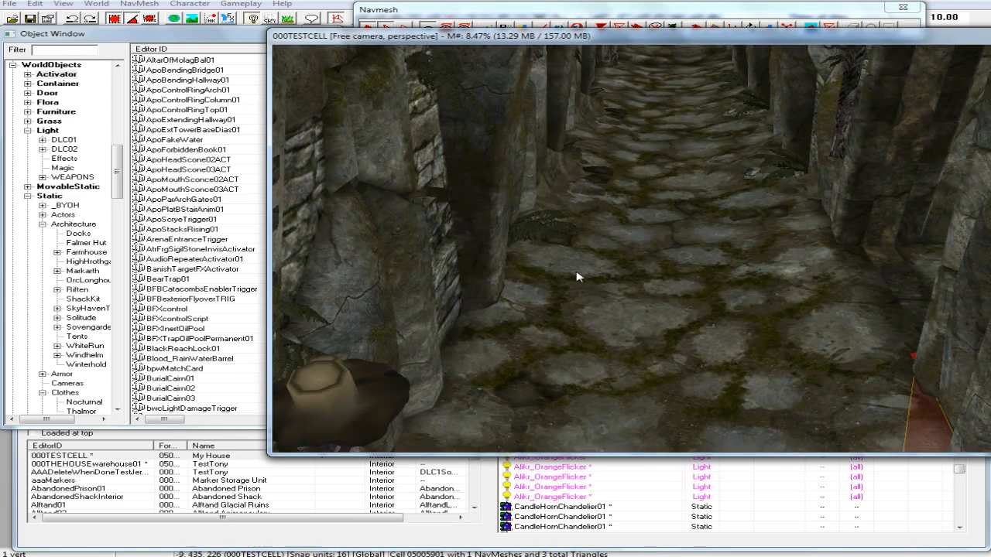
{"action": "scroll", "coordinate": [584, 281], "scroll_direction": "up", "scroll_amount": 5}
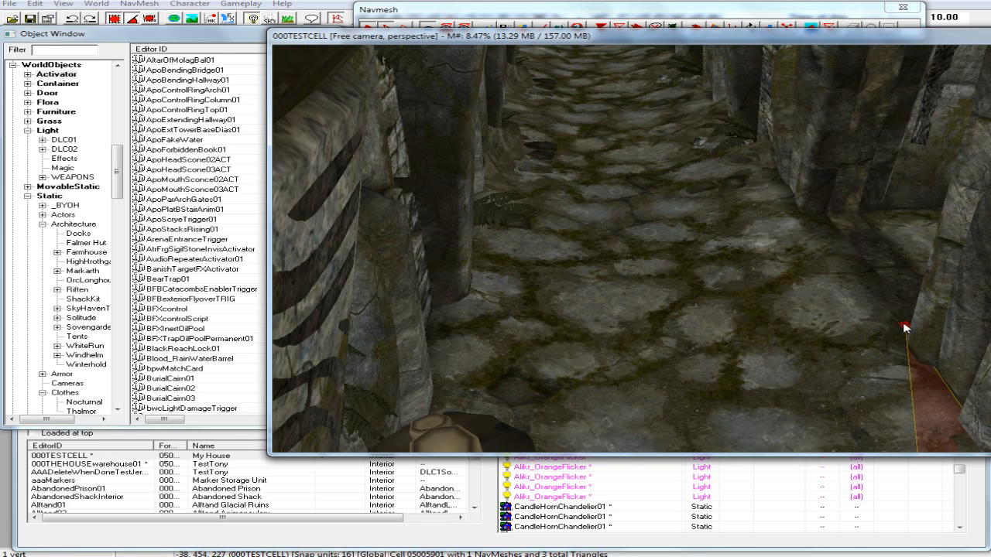
{"action": "left_click", "coordinate": [904, 327], "text": "ctrl"}
{"action": "middle_click_drag", "start_coordinate": [719, 345], "coordinate": [728, 346]}
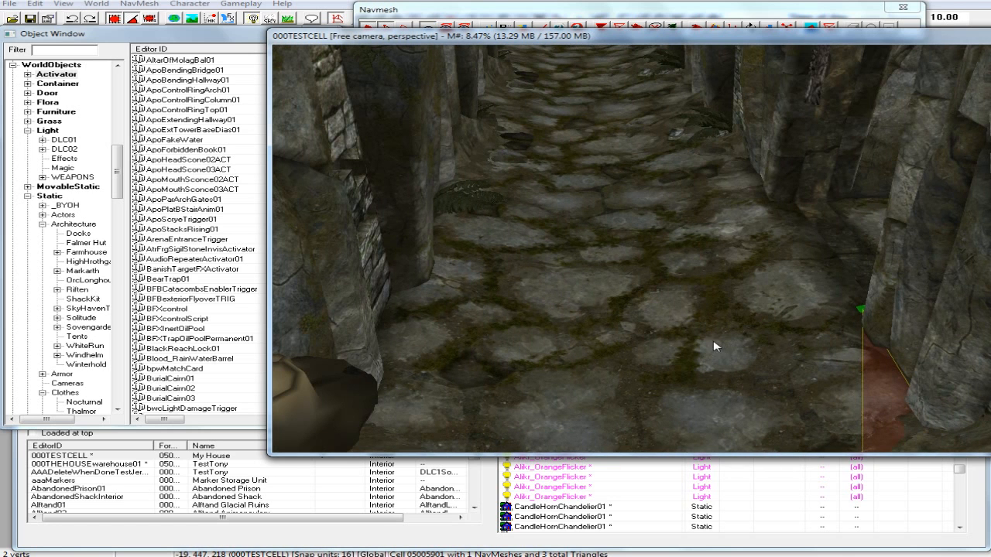
{"action": "left_click", "coordinate": [447, 313]}
Extend the navmesh from its two far vertices with a fifth triangle reaching the base of the next right-hand pillar.
{"action": "middle_click_drag", "start_coordinate": [556, 306], "coordinate": [558, 319], "text": "shift"}
{"action": "scroll", "coordinate": [573, 286], "scroll_direction": "up", "scroll_amount": 10}
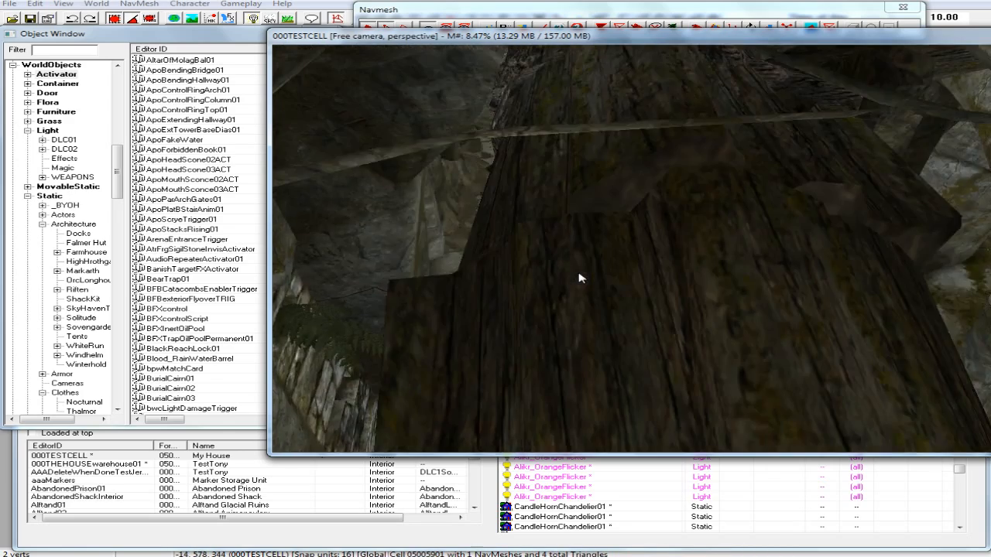
{"action": "scroll", "coordinate": [581, 273], "scroll_direction": "up", "scroll_amount": 6}
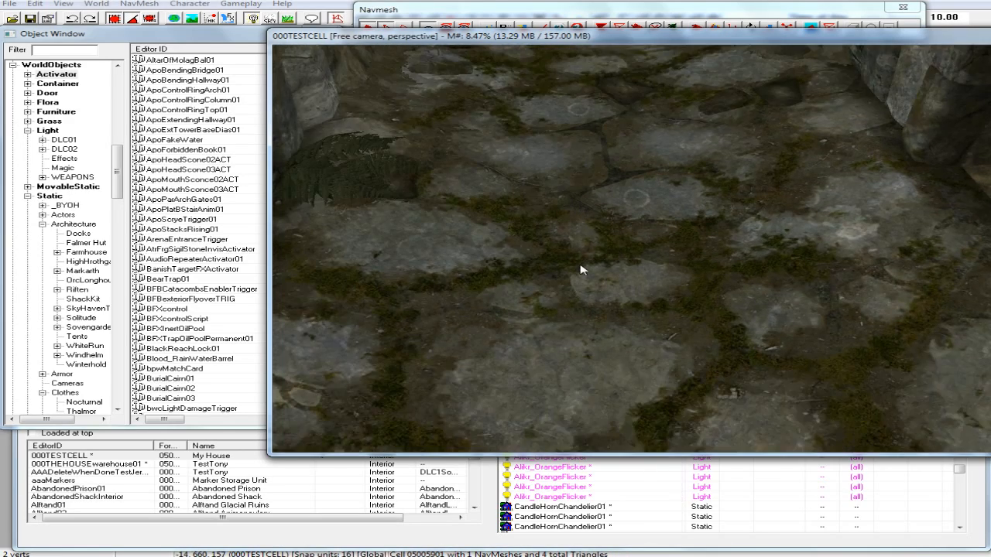
{"action": "scroll", "coordinate": [580, 260], "scroll_direction": "down", "scroll_amount": 1}
{"action": "middle_click_drag", "start_coordinate": [624, 251], "coordinate": [644, 251], "text": "shift"}
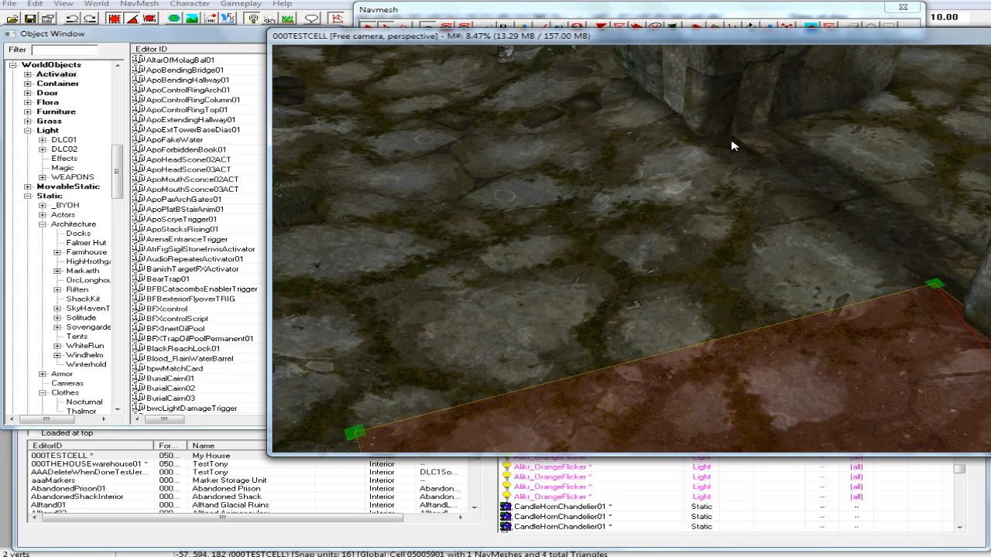
{"action": "right_click", "coordinate": [730, 142], "text": "ctrl"}
{"action": "middle_click_drag", "start_coordinate": [737, 148], "coordinate": [756, 155], "text": "shift"}
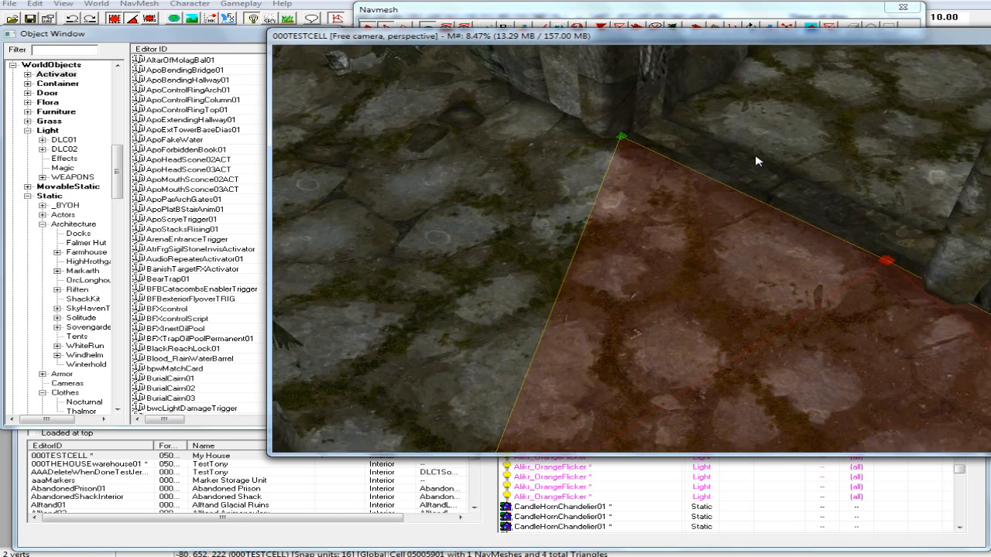
{"action": "right_click", "coordinate": [599, 131], "text": "ctrl"}
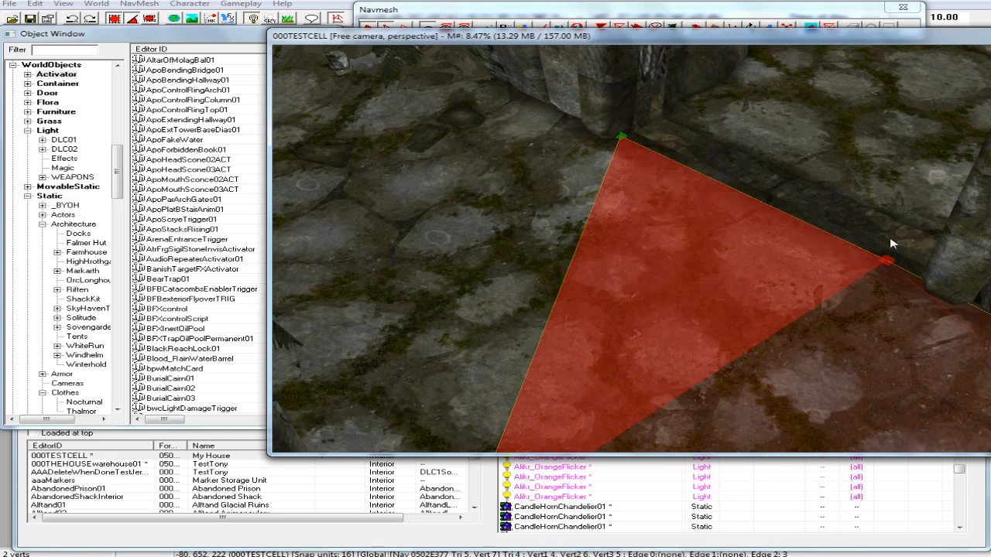
Add a sixth navmesh triangle from the left-hand vertex and the pillar vertex to the floor beside the fern at the left-hand wall.
{"action": "middle_click_drag", "start_coordinate": [714, 141], "coordinate": [595, 155], "text": "shift"}
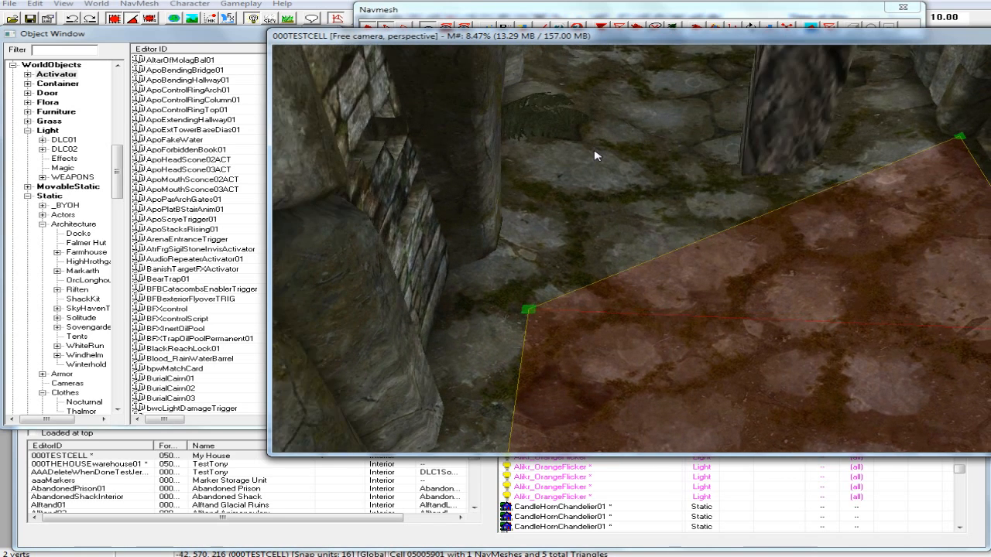
{"action": "right_click", "coordinate": [551, 143], "text": "ctrl"}
{"action": "mouse_move", "coordinate": [601, 122]}
{"action": "middle_mouse_down"}
{"action": "mouse_move", "coordinate": [604, 132]}
{"action": "mouse_move", "coordinate": [612, 122]}
{"action": "mouse_move", "coordinate": [608, 100]}
{"action": "mouse_move", "coordinate": [601, 113]}
{"action": "middle_mouse_up"}
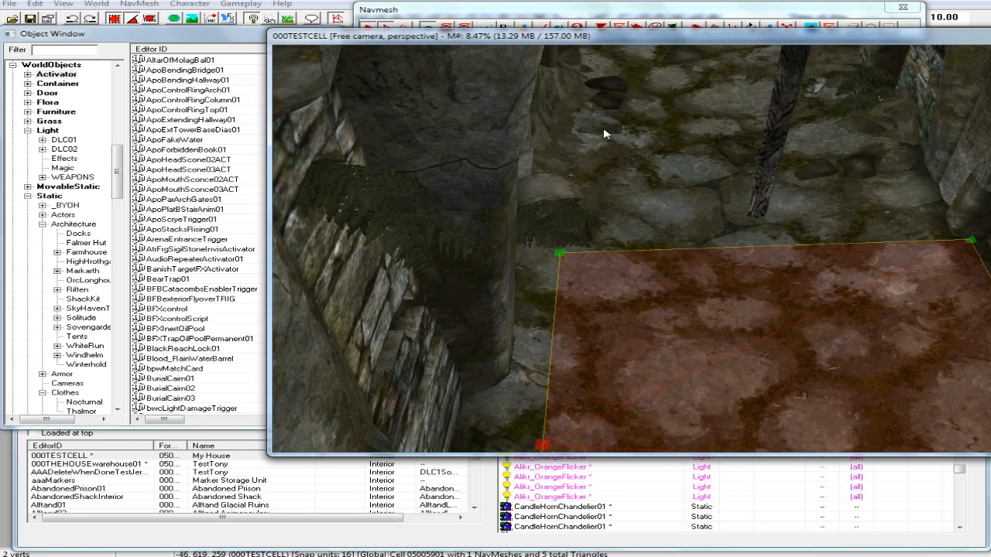
Try to add a seventh navmesh triangle from the two far vertices to the left-hand wall's base just before the steps.
{"action": "scroll", "coordinate": [602, 113], "scroll_direction": "up", "scroll_amount": 3}
{"action": "scroll", "coordinate": [600, 117], "scroll_direction": "up", "scroll_amount": 5}
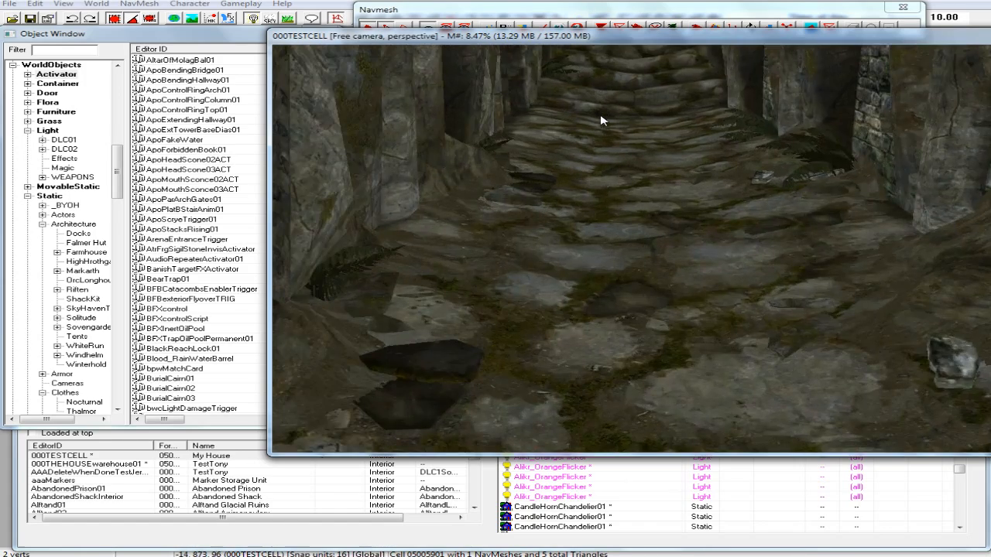
{"action": "scroll", "coordinate": [600, 128], "scroll_direction": "up", "scroll_amount": 5}
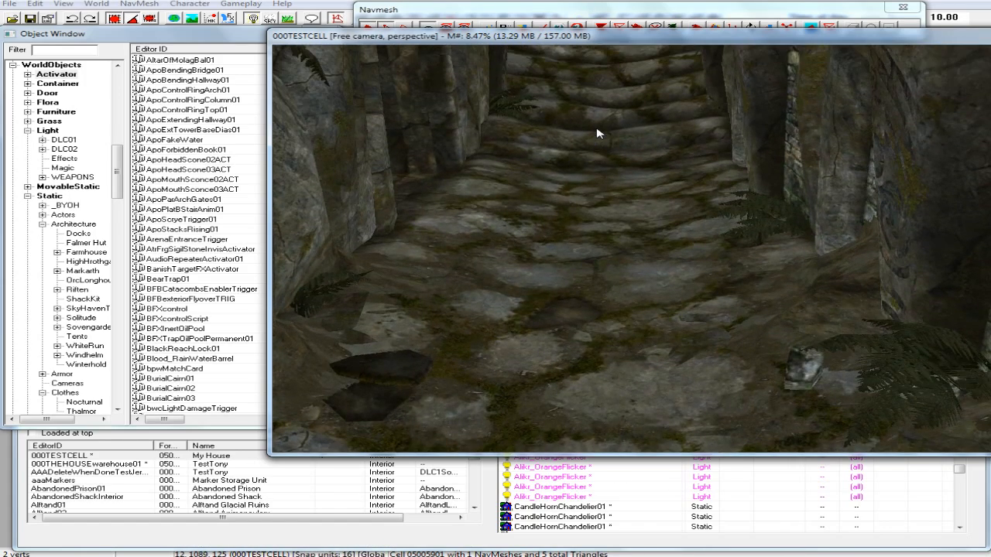
{"action": "left_click", "coordinate": [403, 224]}
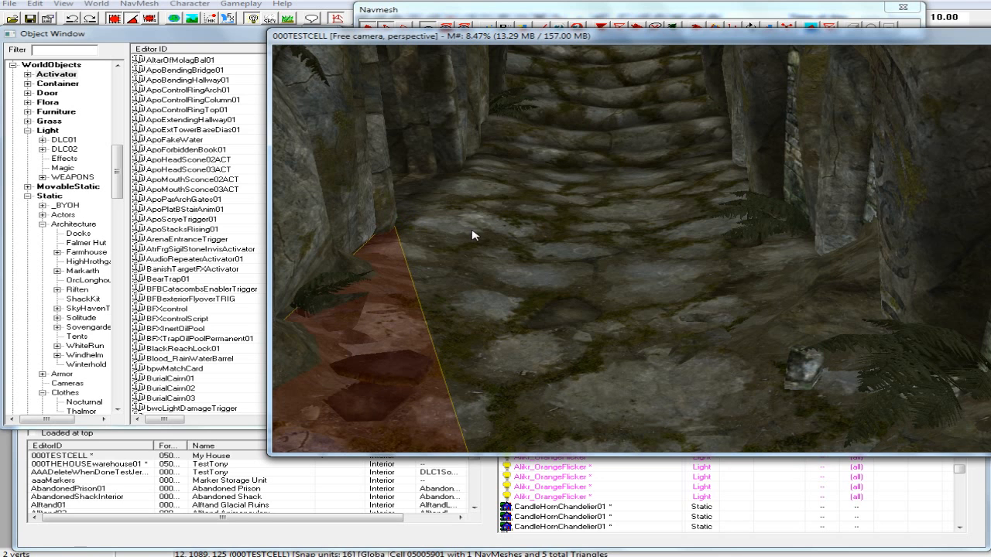
Delete the long seventh navmesh triangle that stretches along the left-hand wall.
{"action": "scroll", "coordinate": [471, 233], "scroll_direction": "down", "scroll_amount": 4}
{"action": "scroll", "coordinate": [476, 220], "scroll_direction": "down", "scroll_amount": 4}
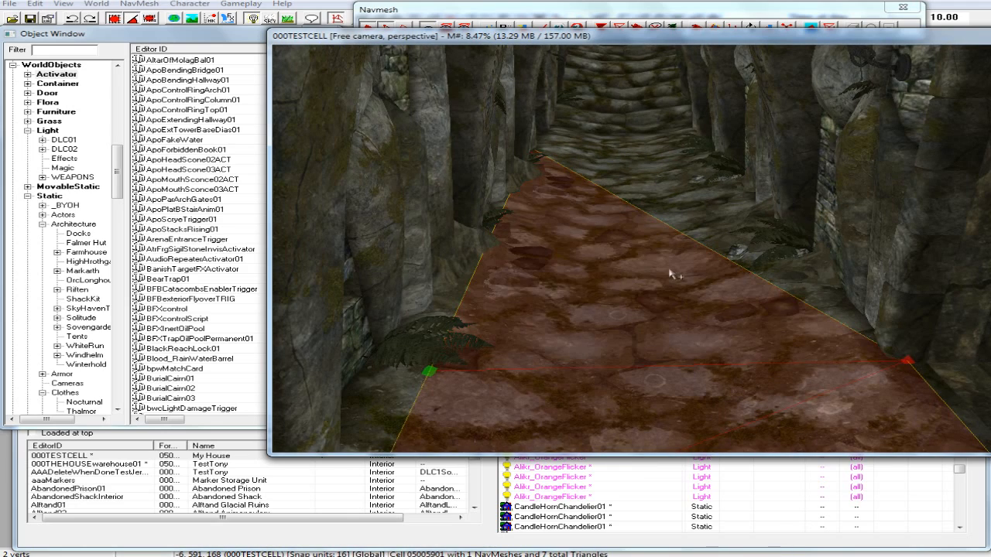
{"action": "left_click", "coordinate": [909, 362]}
{"action": "scroll", "coordinate": [718, 228], "scroll_direction": "up", "scroll_amount": 3}
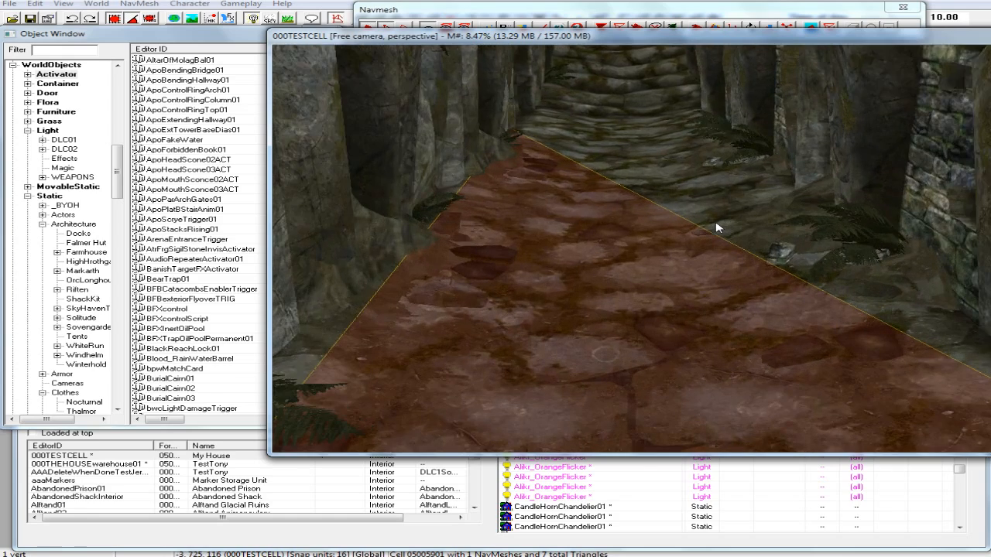
{"action": "scroll", "coordinate": [718, 228], "scroll_direction": "up", "scroll_amount": 5}
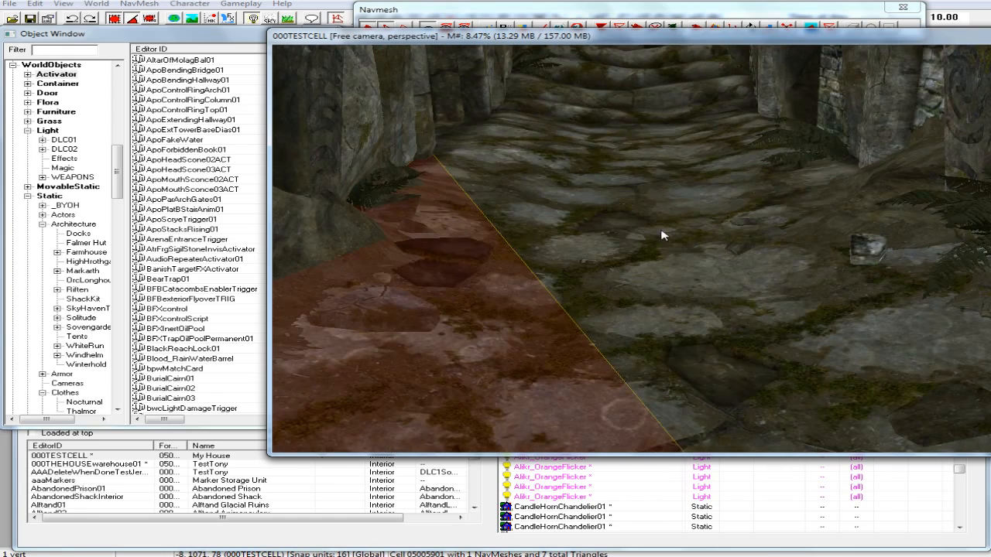
{"action": "middle_click_drag", "start_coordinate": [662, 235], "coordinate": [627, 230], "text": "shift"}
{"action": "left_click", "coordinate": [850, 319]}
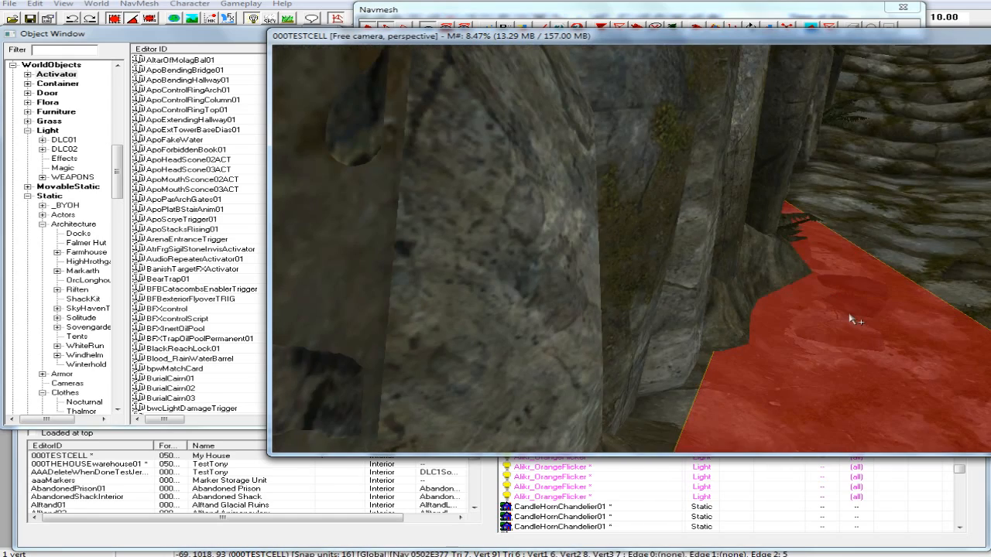
{"action": "left_click", "coordinate": [851, 316]}
{"action": "key", "text": "Delete"}
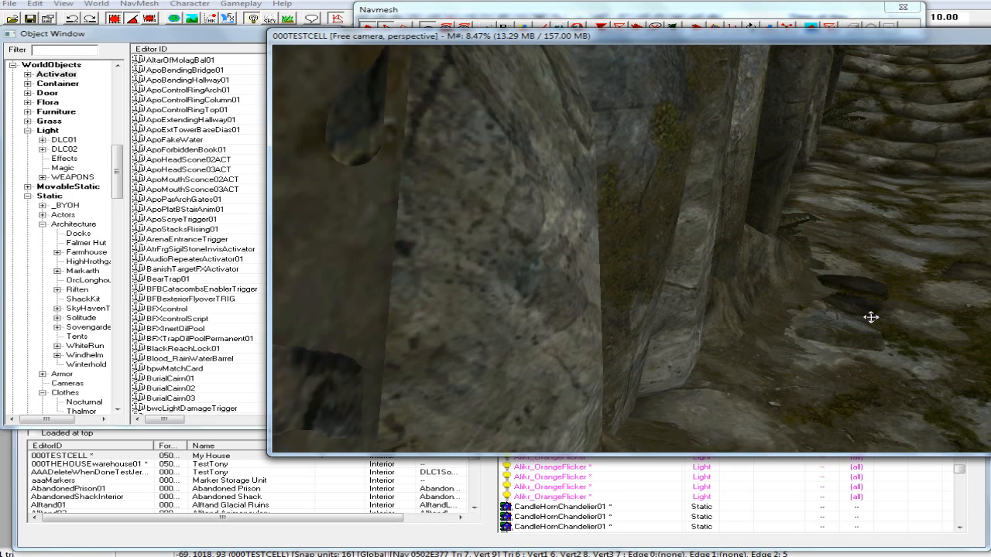
Try to add a narrow navmesh triangle from the two far vertices to the base of the right-hand pillar.
{"action": "scroll", "coordinate": [881, 326], "scroll_direction": "down", "scroll_amount": 2}
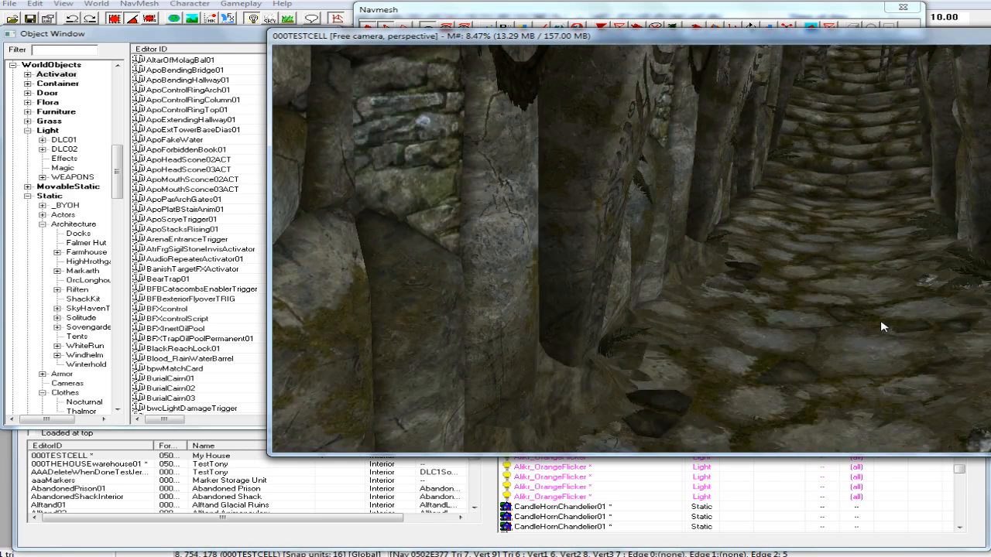
{"action": "scroll", "coordinate": [881, 326], "scroll_direction": "down", "scroll_amount": 4}
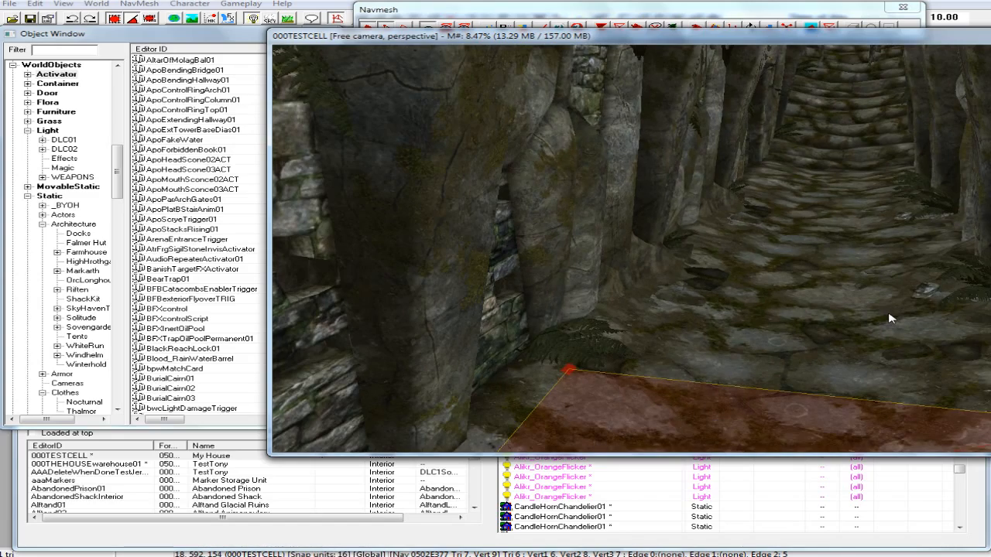
{"action": "mouse_move", "coordinate": [928, 338]}
{"action": "middle_mouse_down"}
{"action": "mouse_move", "coordinate": [925, 327]}
{"action": "mouse_move", "coordinate": [921, 335]}
{"action": "mouse_move", "coordinate": [938, 336]}
{"action": "mouse_move", "coordinate": [925, 330]}
{"action": "middle_mouse_up"}
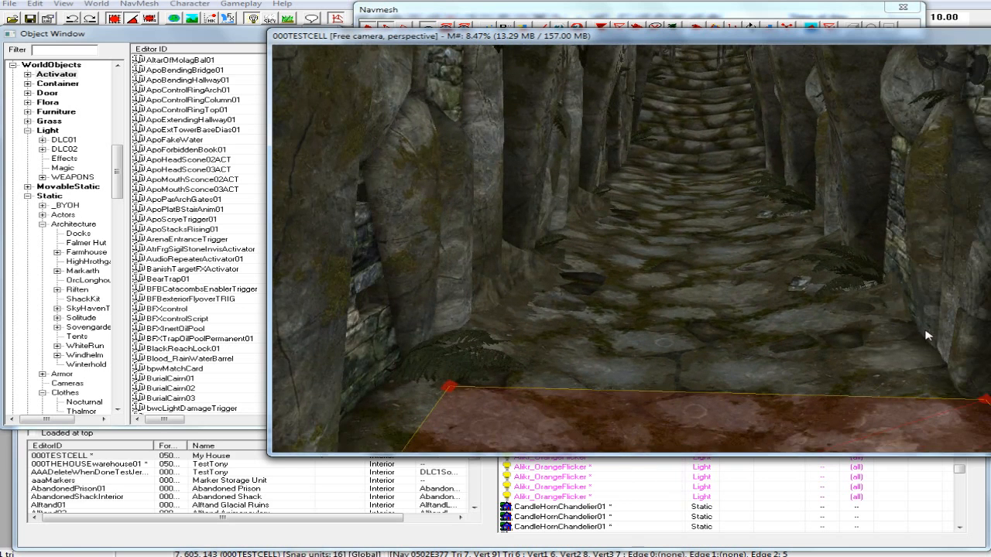
{"action": "left_click", "coordinate": [982, 402]}
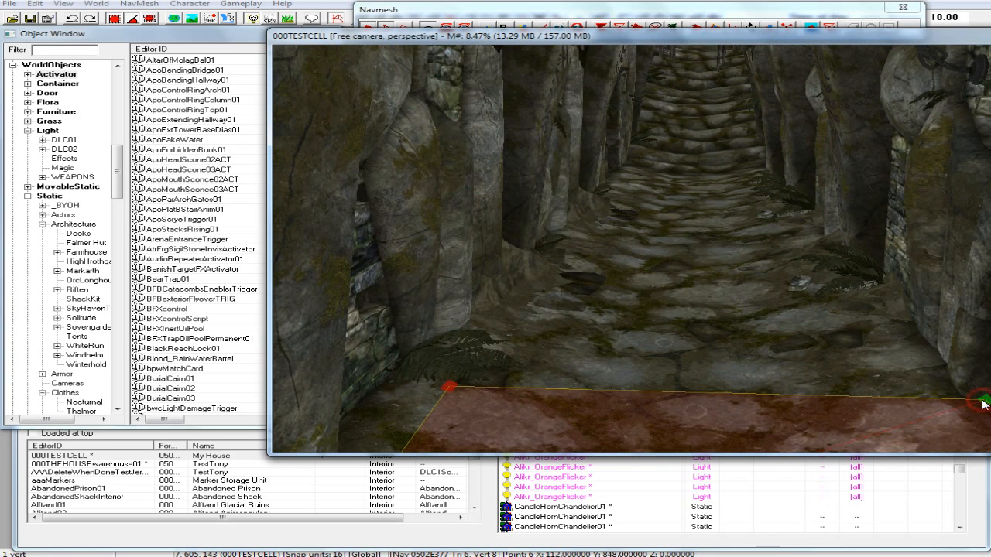
{"action": "left_click", "coordinate": [447, 388], "text": "ctrl"}
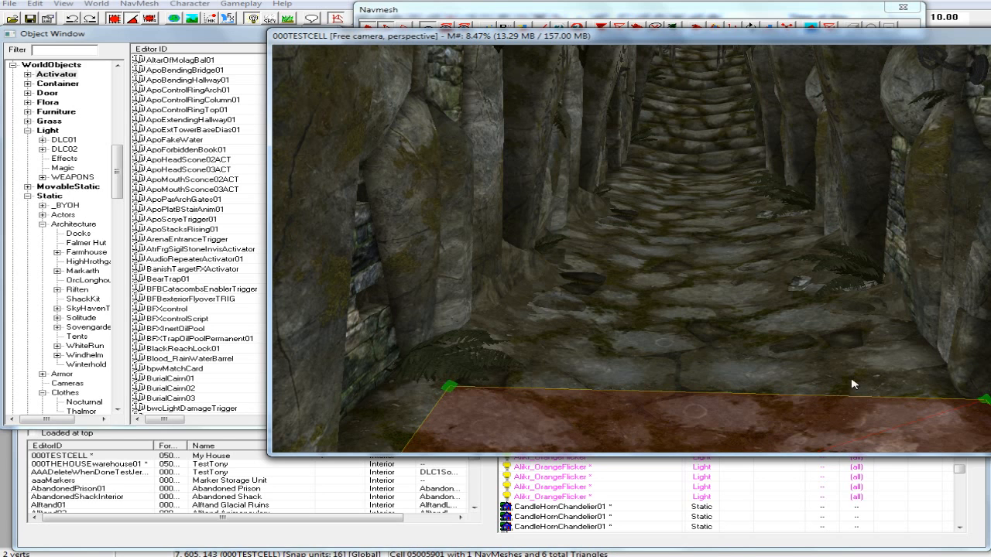
{"action": "right_click", "coordinate": [941, 379], "text": "ctrl"}
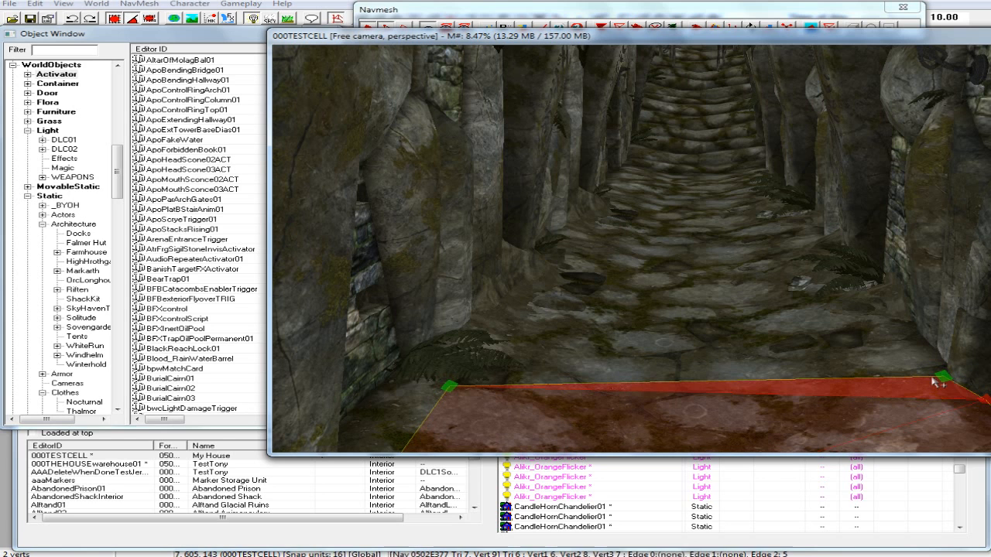
Delete the narrow navmesh triangle at the right-hand pillar.
{"action": "scroll", "coordinate": [890, 333], "scroll_direction": "up", "scroll_amount": 1}
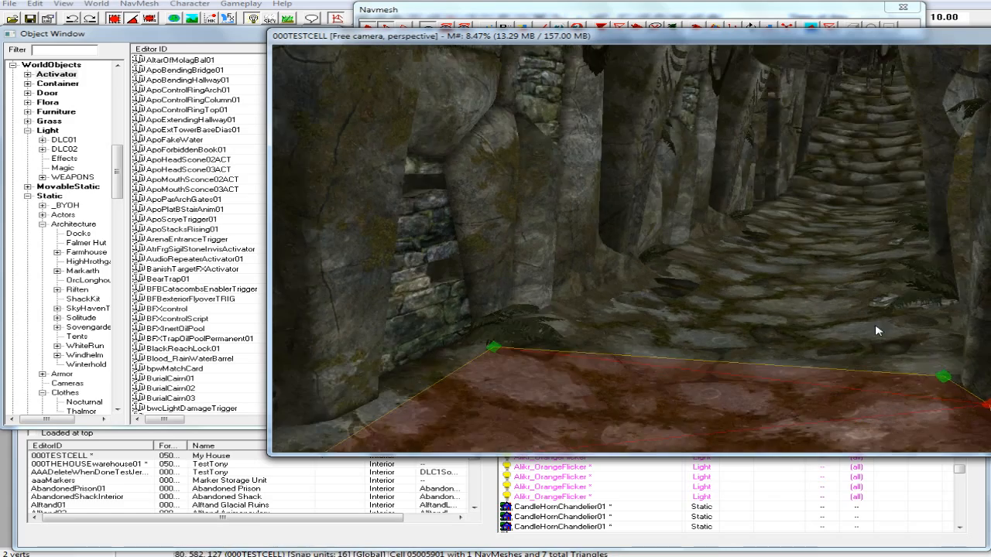
{"action": "scroll", "coordinate": [899, 332], "scroll_direction": "up", "scroll_amount": 1}
{"action": "mouse_move", "coordinate": [904, 331]}
{"action": "middle_mouse_down", "text": "shift"}
{"action": "mouse_move", "coordinate": [903, 300]}
{"action": "mouse_move", "coordinate": [912, 329]}
{"action": "middle_mouse_up", "text": "shift"}
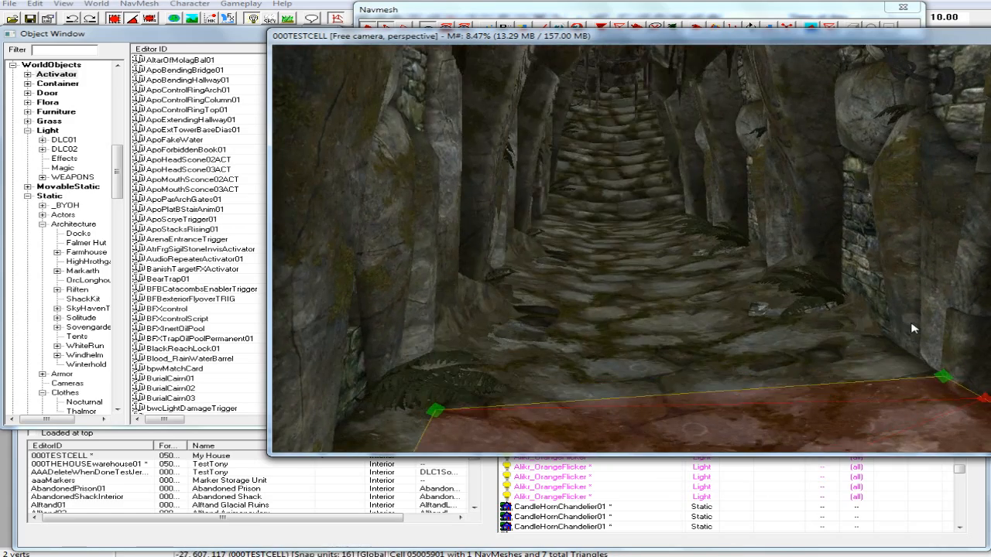
{"action": "left_click", "coordinate": [926, 392]}
{"action": "left_click", "coordinate": [922, 391]}
{"action": "key", "text": "Delete"}
Try to add a seventh navmesh triangle from the two far vertices to the floor before the right-hand pillar.
{"action": "left_click", "coordinate": [437, 409]}
{"action": "middle_click_drag", "start_coordinate": [562, 377], "coordinate": [550, 375]}
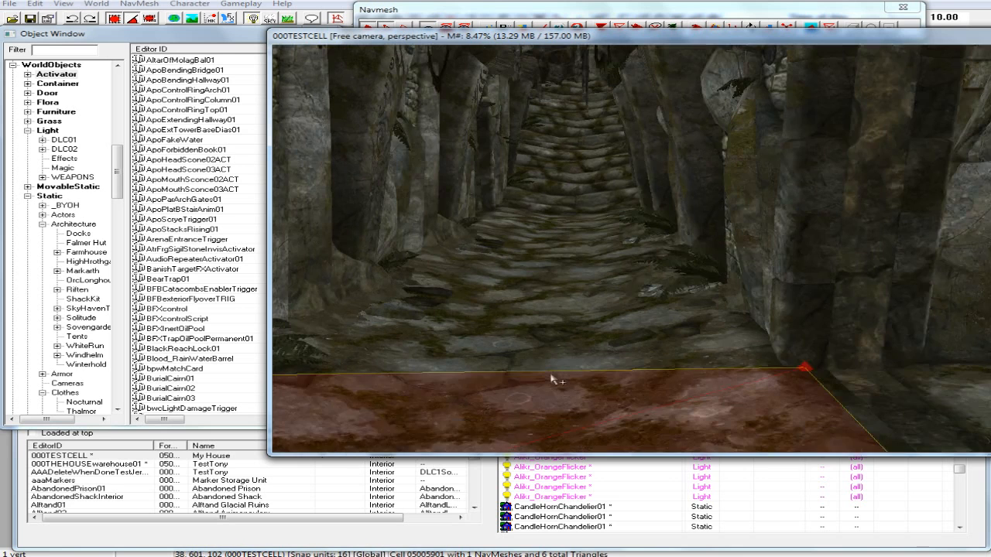
{"action": "left_click", "coordinate": [805, 368], "text": "ctrl"}
{"action": "scroll", "coordinate": [748, 369], "scroll_direction": "up", "scroll_amount": 2}
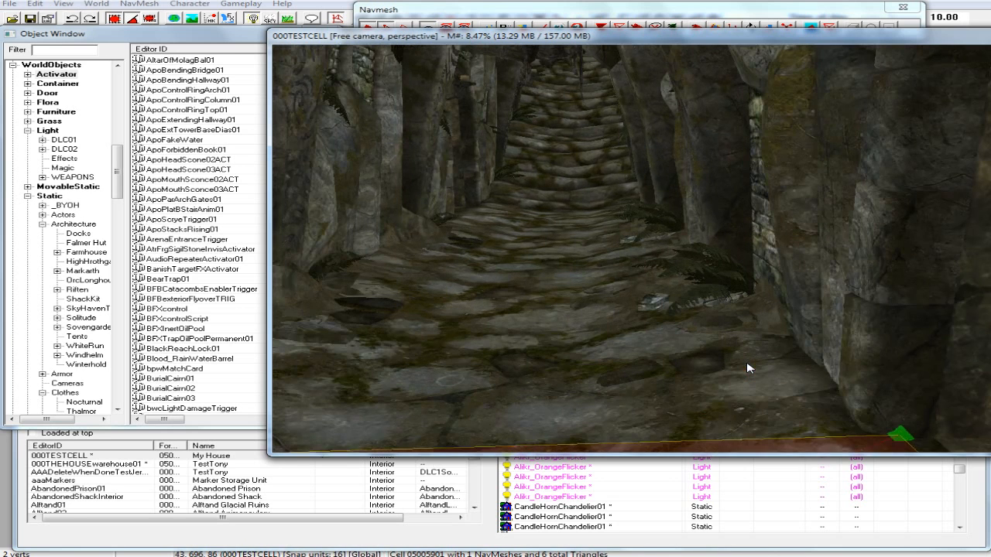
{"action": "scroll", "coordinate": [746, 371], "scroll_direction": "up", "scroll_amount": 2}
{"action": "middle_click_drag", "start_coordinate": [745, 371], "coordinate": [740, 365]}
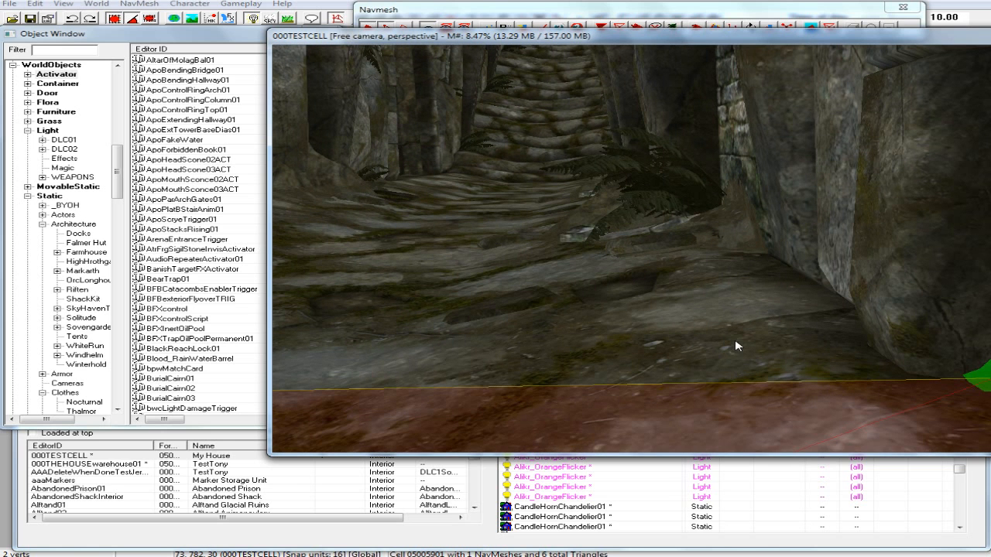
{"action": "right_click", "coordinate": [735, 342], "text": "ctrl"}
{"action": "mouse_move", "coordinate": [735, 337]}
{"action": "middle_mouse_down", "text": "shift"}
{"action": "mouse_move", "coordinate": [736, 318]}
{"action": "mouse_move", "coordinate": [731, 334]}
{"action": "middle_mouse_up", "text": "shift"}
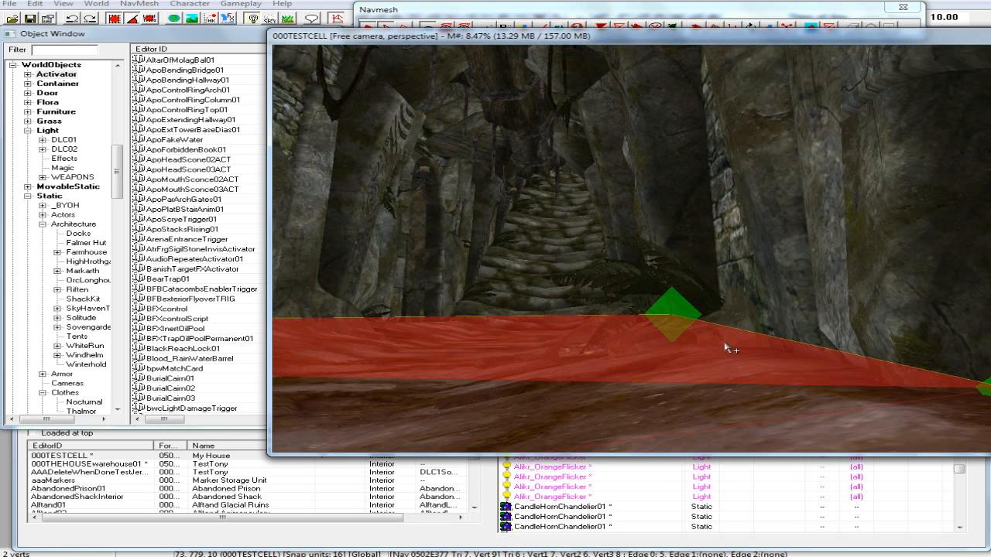
Delete the flat seventh navmesh triangle ahead of the mesh's far edge.
{"action": "left_click", "coordinate": [726, 347]}
{"action": "key", "text": "Delete"}
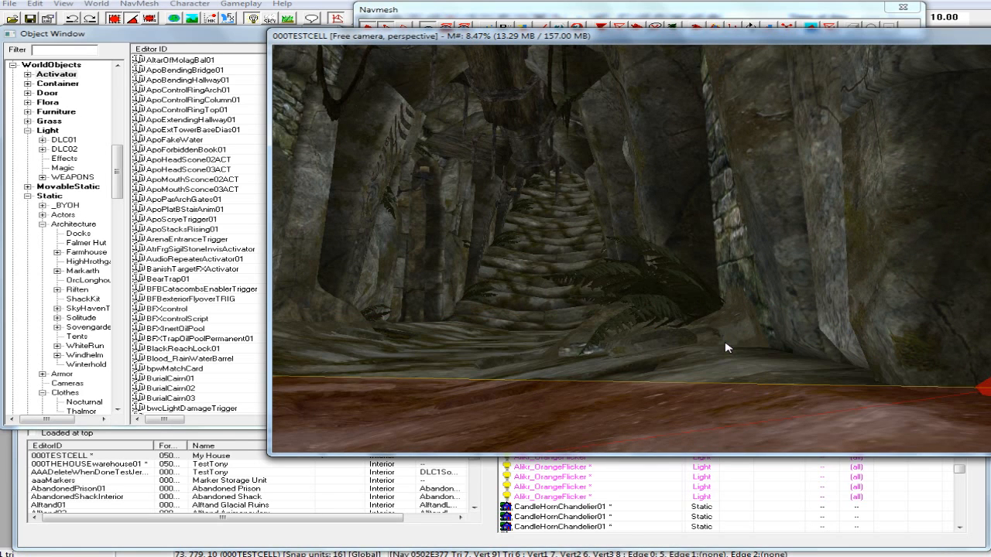
{"action": "middle_click_drag", "start_coordinate": [725, 342], "coordinate": [724, 368], "text": "shift"}
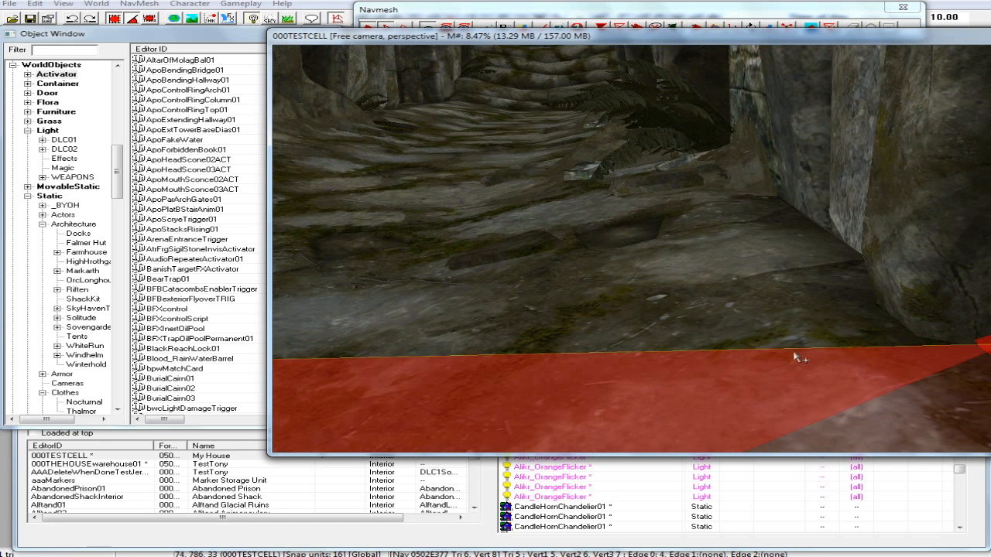
Insert two extra vertices into the navmesh just behind its far edge, near the right-hand pillar.
{"action": "left_click", "coordinate": [457, 12]}
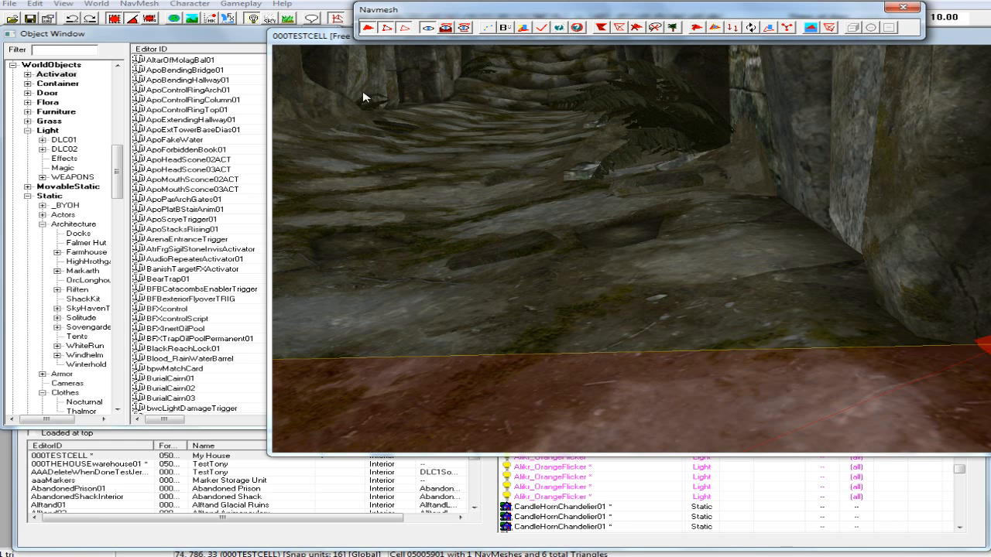
{"action": "left_click", "coordinate": [323, 38]}
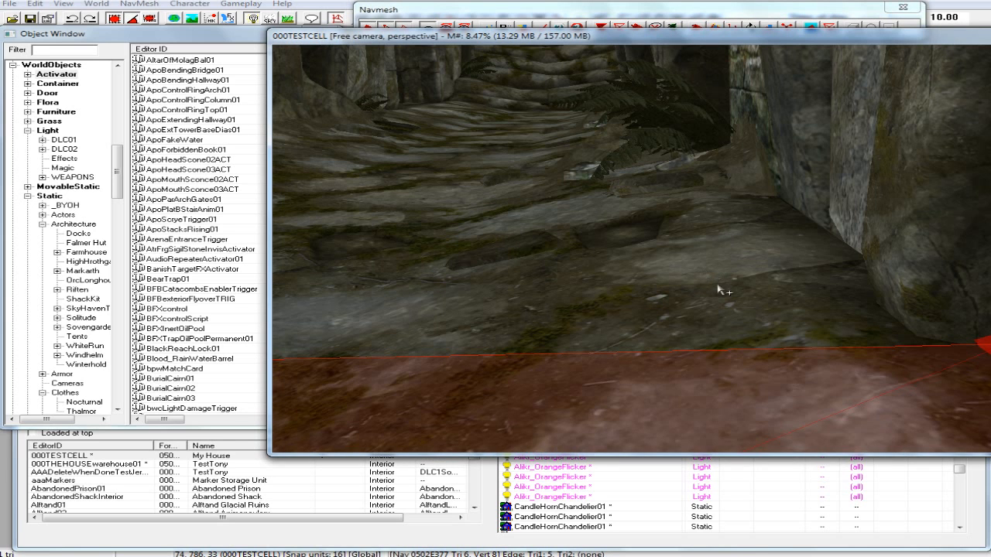
{"action": "right_click", "coordinate": [790, 353], "text": "ctrl"}
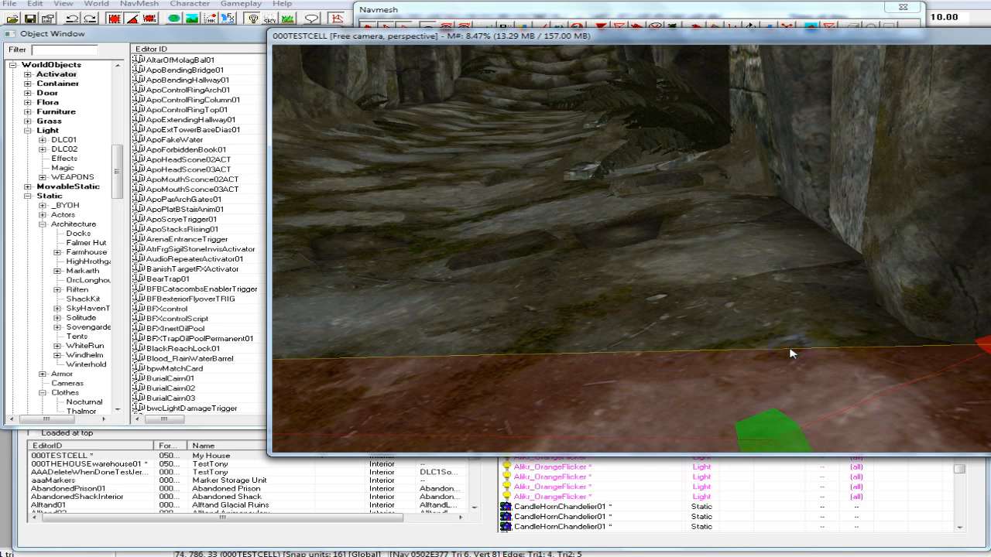
{"action": "scroll", "coordinate": [790, 353], "scroll_direction": "down", "scroll_amount": 3}
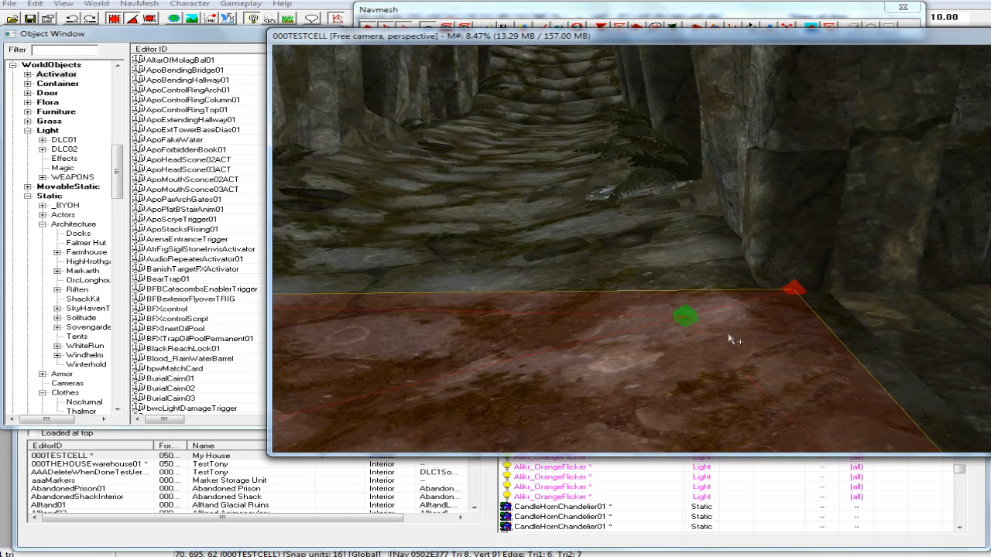
{"action": "middle_click_drag", "start_coordinate": [728, 335], "coordinate": [738, 361], "text": "shift"}
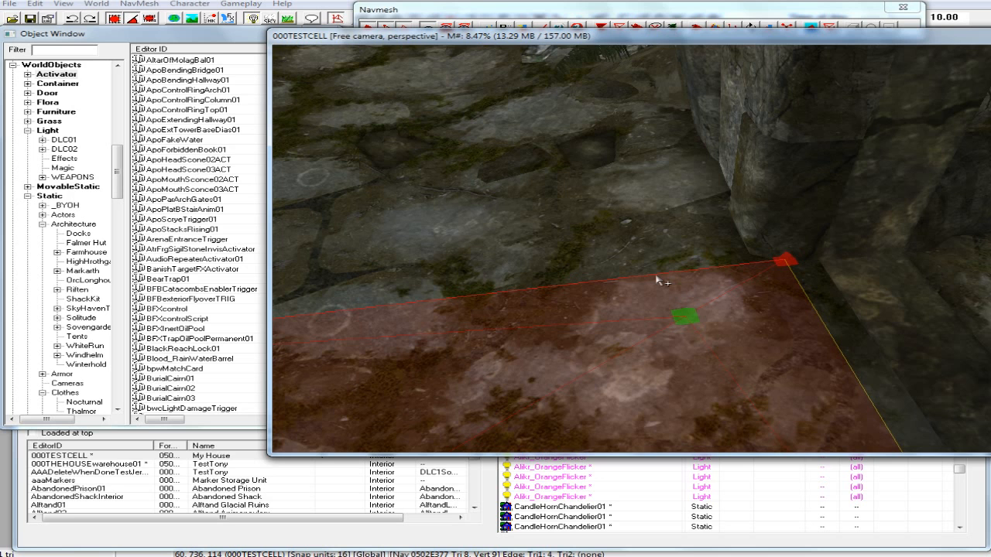
{"action": "mouse_move", "coordinate": [656, 276]}
{"action": "middle_mouse_down", "text": "shift"}
{"action": "mouse_move", "coordinate": [632, 275]}
{"action": "mouse_move", "coordinate": [645, 274]}
{"action": "middle_mouse_up", "text": "shift"}
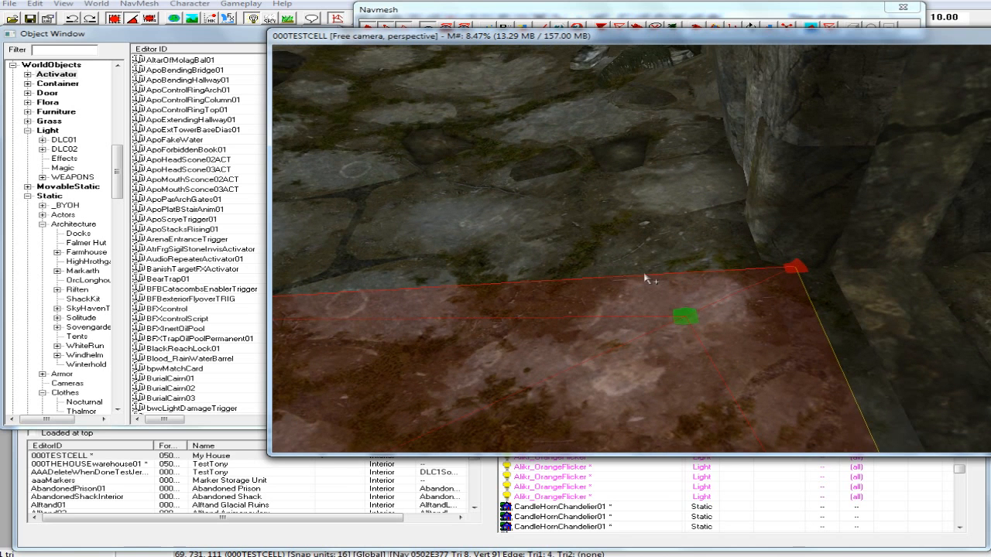
{"action": "right_click", "coordinate": [591, 280], "text": "ctrl"}
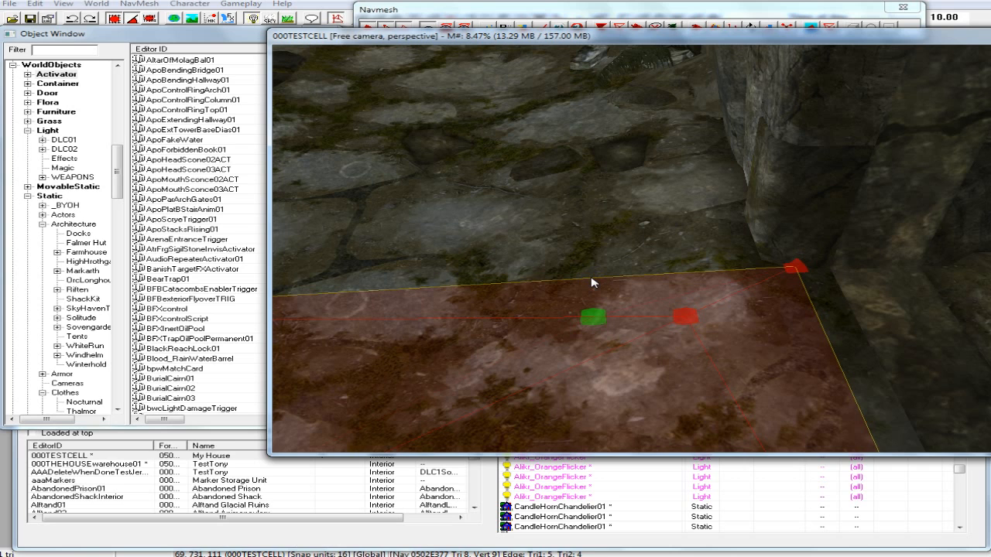
{"action": "middle_click_drag", "start_coordinate": [643, 279], "coordinate": [619, 300], "text": "shift"}
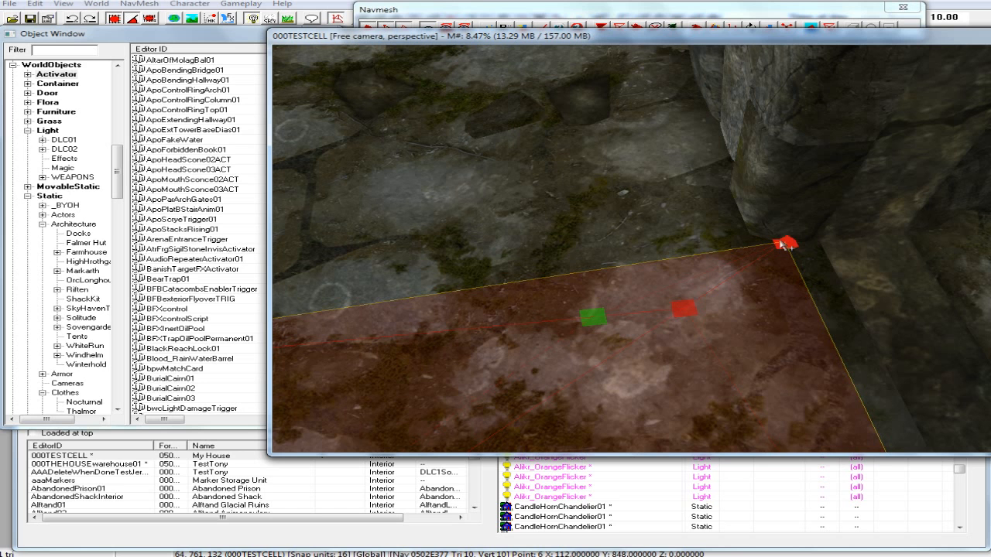
Delete the second inserted vertex together with the far right and far left corner vertices of the navmesh.
{"action": "left_click", "coordinate": [783, 244], "text": "ctrl"}
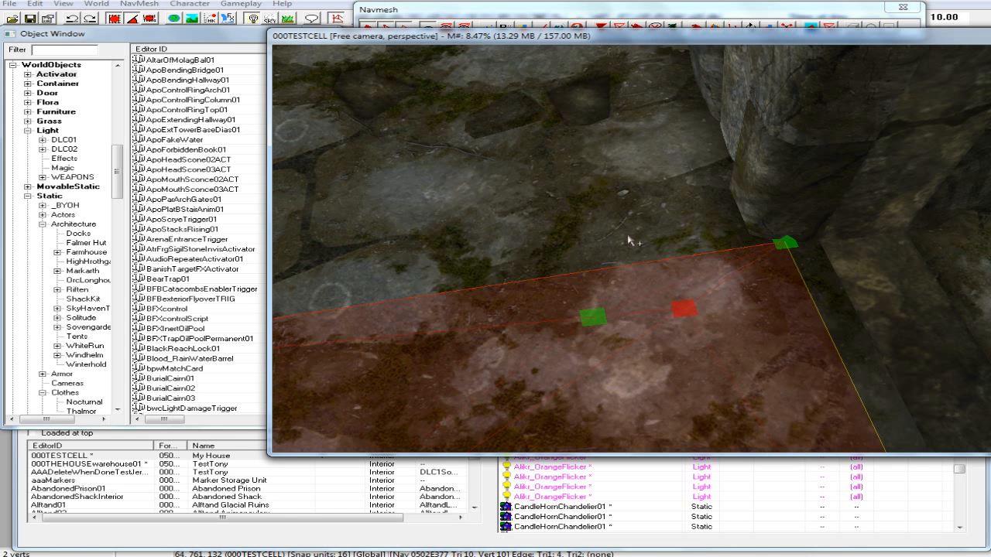
{"action": "middle_click_drag", "start_coordinate": [628, 241], "coordinate": [650, 239]}
{"action": "scroll", "coordinate": [650, 242], "scroll_direction": "up", "scroll_amount": 3}
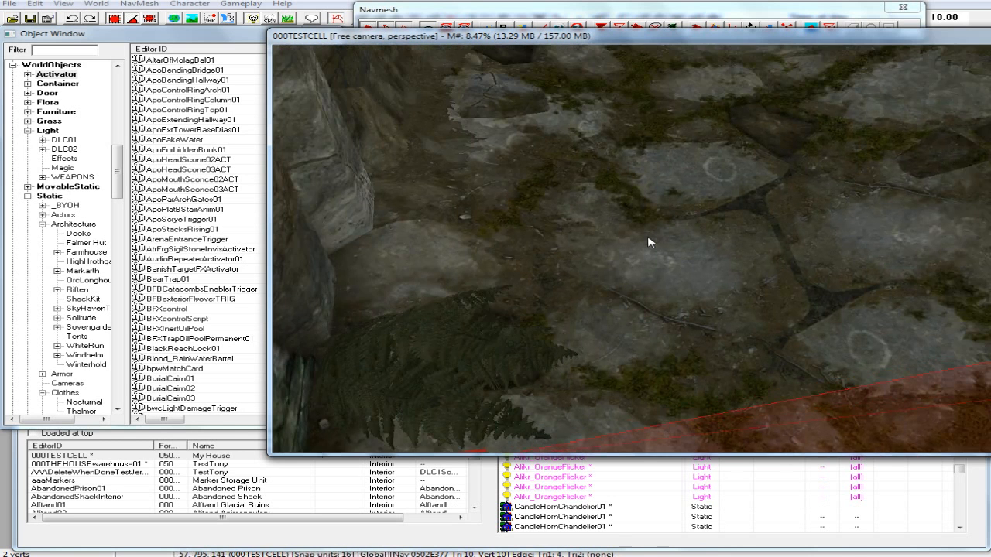
{"action": "scroll", "coordinate": [649, 242], "scroll_direction": "down", "scroll_amount": 1}
{"action": "left_click", "coordinate": [415, 354], "text": "ctrl"}
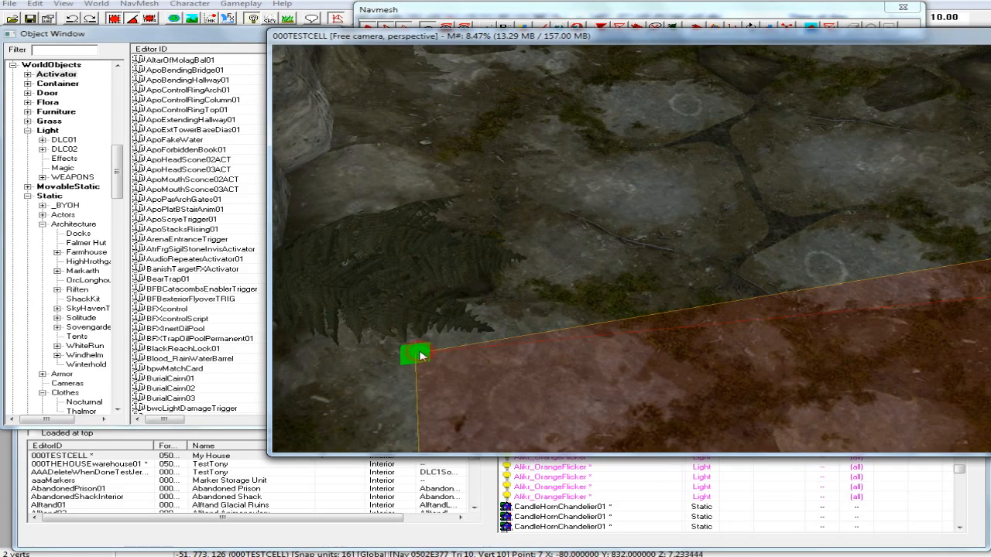
{"action": "scroll", "coordinate": [571, 301], "scroll_direction": "down", "scroll_amount": 3}
{"action": "middle_click_drag", "start_coordinate": [586, 295], "coordinate": [571, 303]}
{"action": "scroll", "coordinate": [573, 302], "scroll_direction": "up", "scroll_amount": 1}
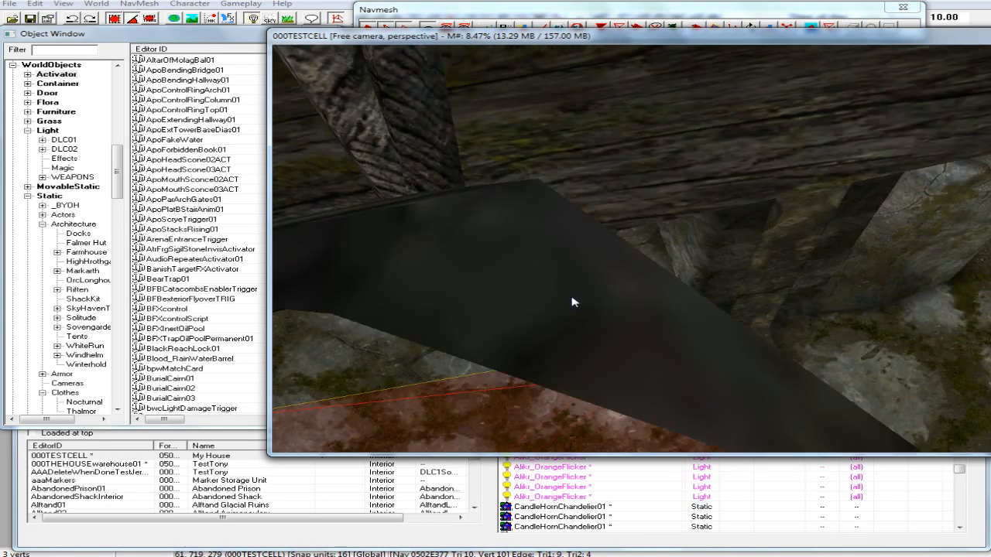
{"action": "scroll", "coordinate": [571, 302], "scroll_direction": "up", "scroll_amount": 2}
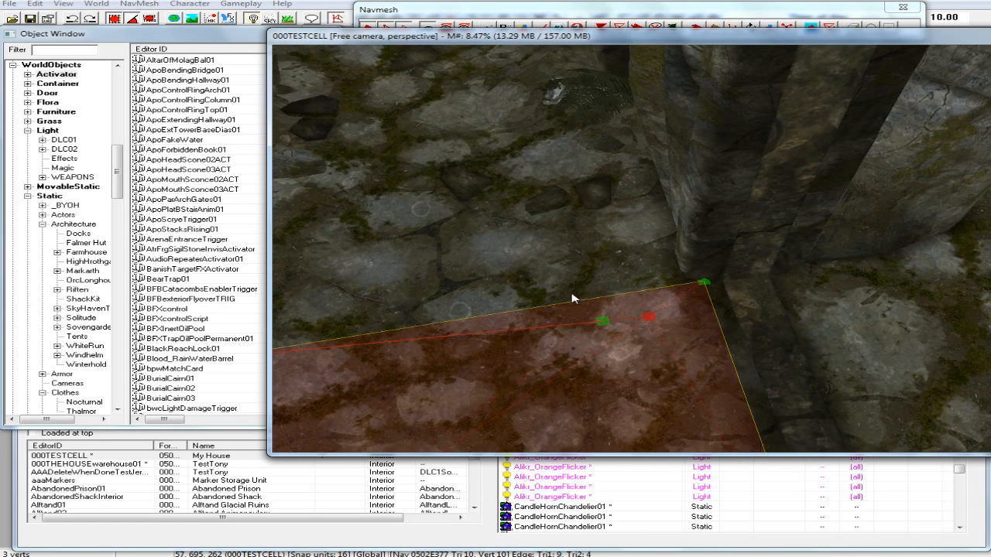
{"action": "key", "text": "Delete"}
Add a navmesh triangle from the remaining tip vertex and left-hand edge vertex to the floor beside the left-hand fern.
{"action": "scroll", "coordinate": [573, 299], "scroll_direction": "down", "scroll_amount": 2}
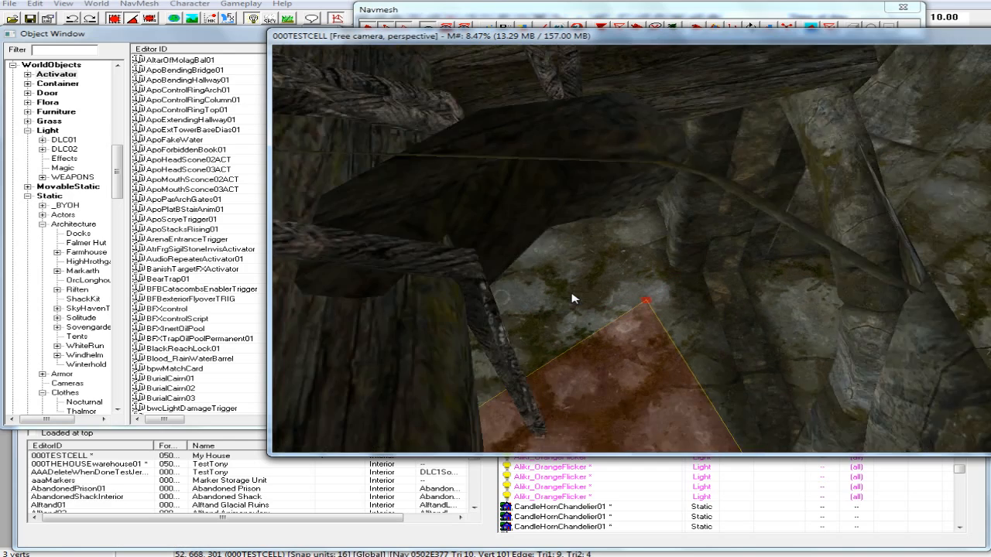
{"action": "scroll", "coordinate": [573, 298], "scroll_direction": "up", "scroll_amount": 1}
{"action": "scroll", "coordinate": [572, 286], "scroll_direction": "up", "scroll_amount": 2}
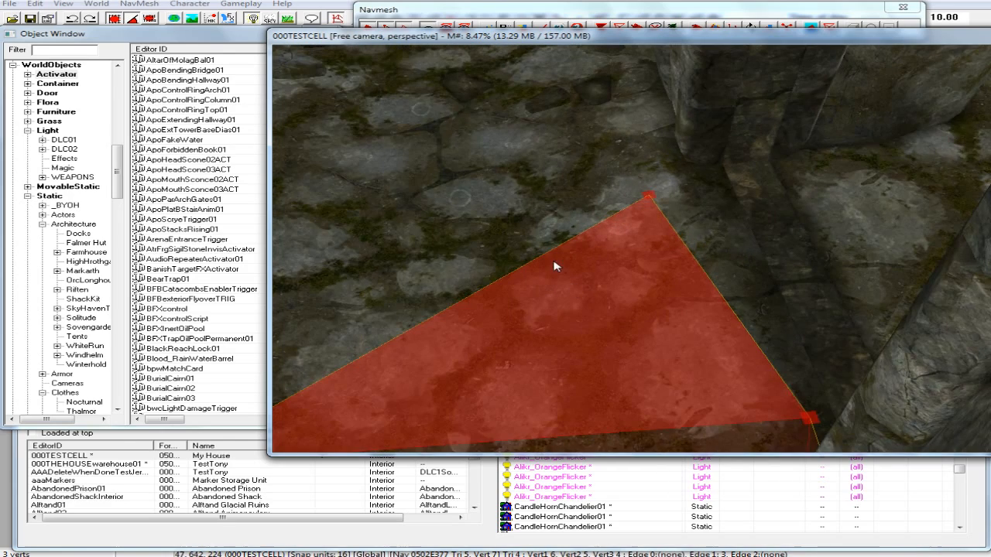
{"action": "scroll", "coordinate": [555, 266], "scroll_direction": "up", "scroll_amount": 1}
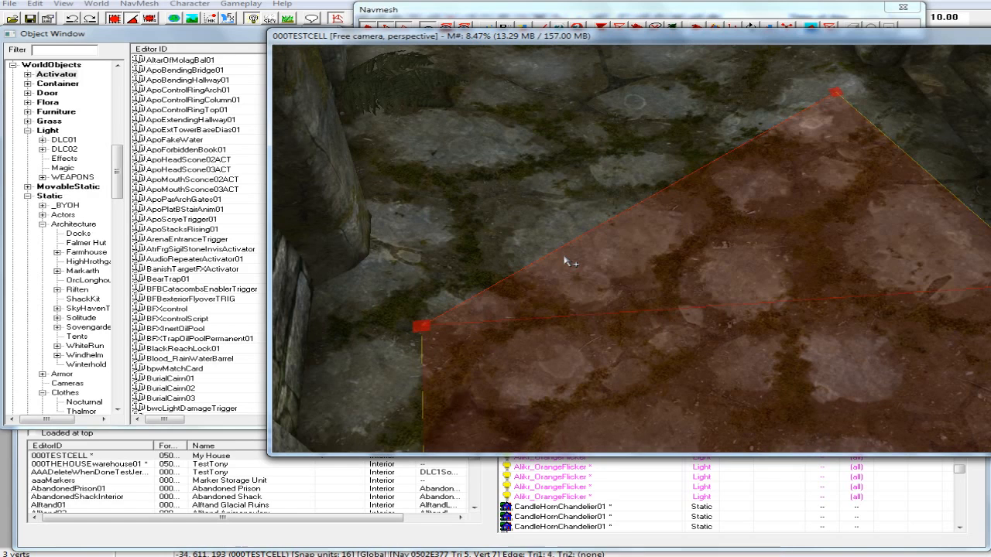
{"action": "left_click", "coordinate": [420, 326]}
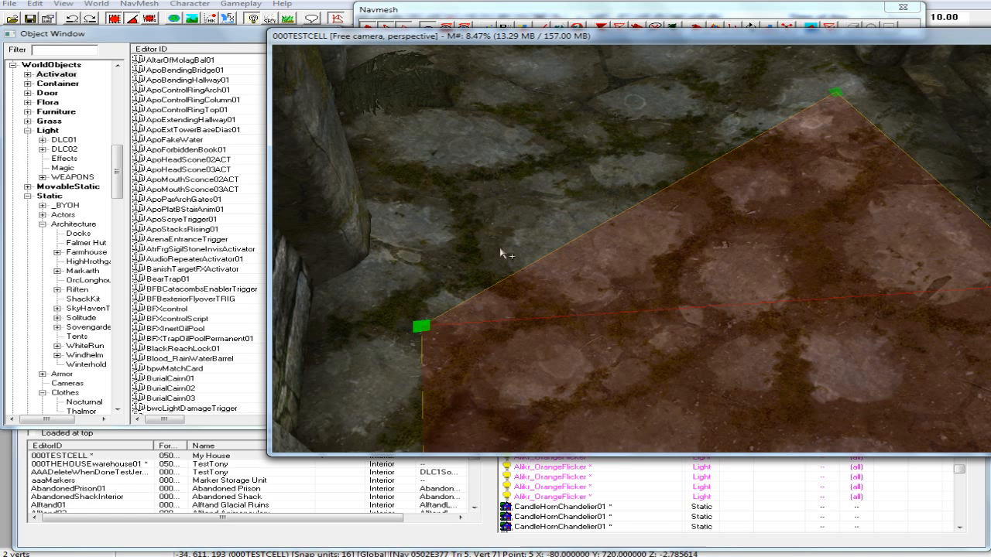
{"action": "middle_click_drag", "start_coordinate": [565, 121], "coordinate": [563, 129]}
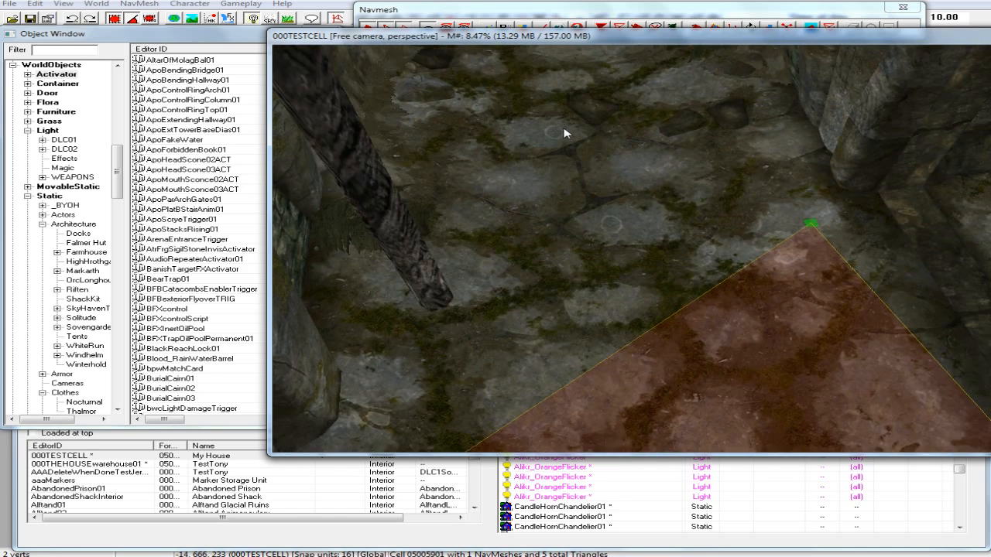
{"action": "scroll", "coordinate": [566, 133], "scroll_direction": "up", "scroll_amount": 2}
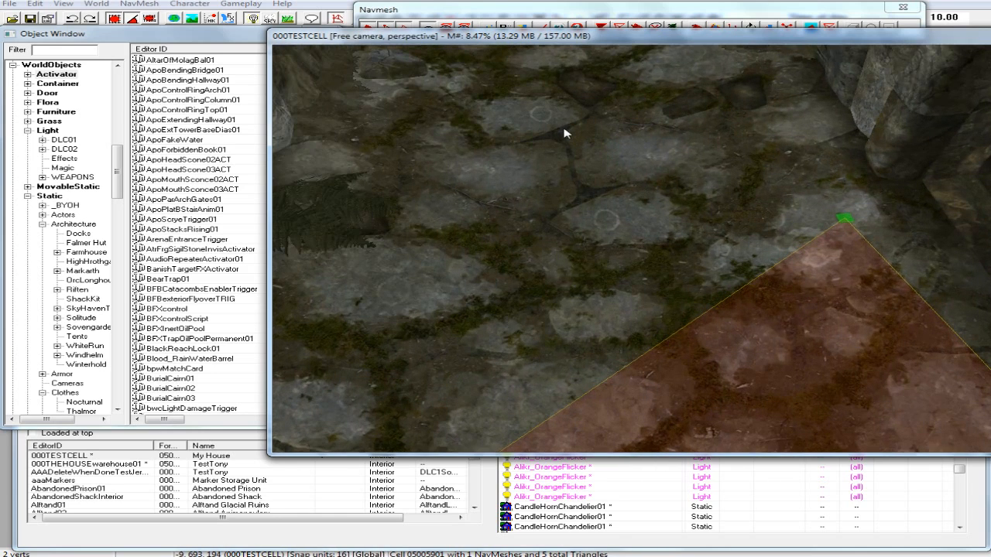
{"action": "right_click", "coordinate": [392, 234], "text": "ctrl"}
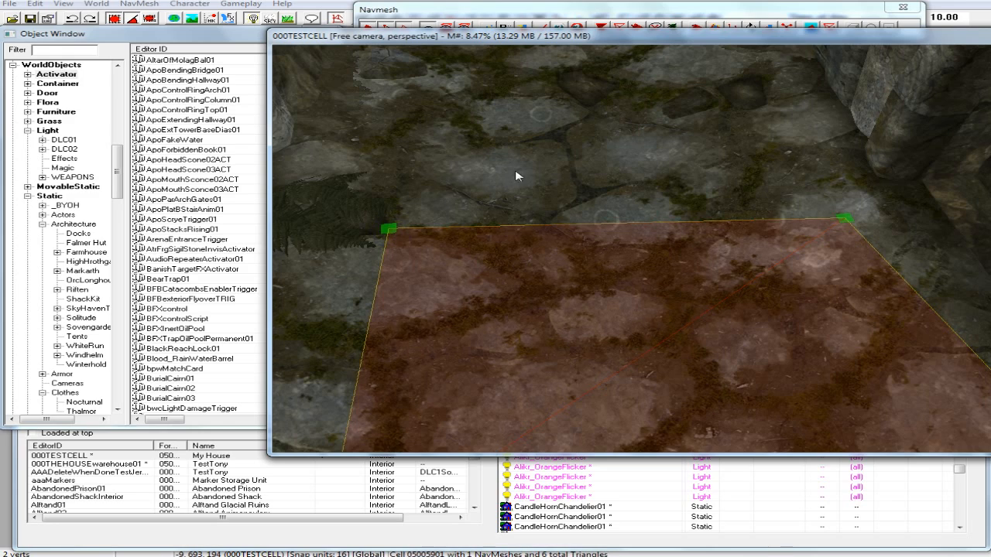
Add a long navmesh triangle from the two far vertices to the base of the left-hand wall just before the steps.
{"action": "middle_click_drag", "start_coordinate": [603, 162], "coordinate": [663, 218]}
{"action": "left_click", "coordinate": [664, 164]}
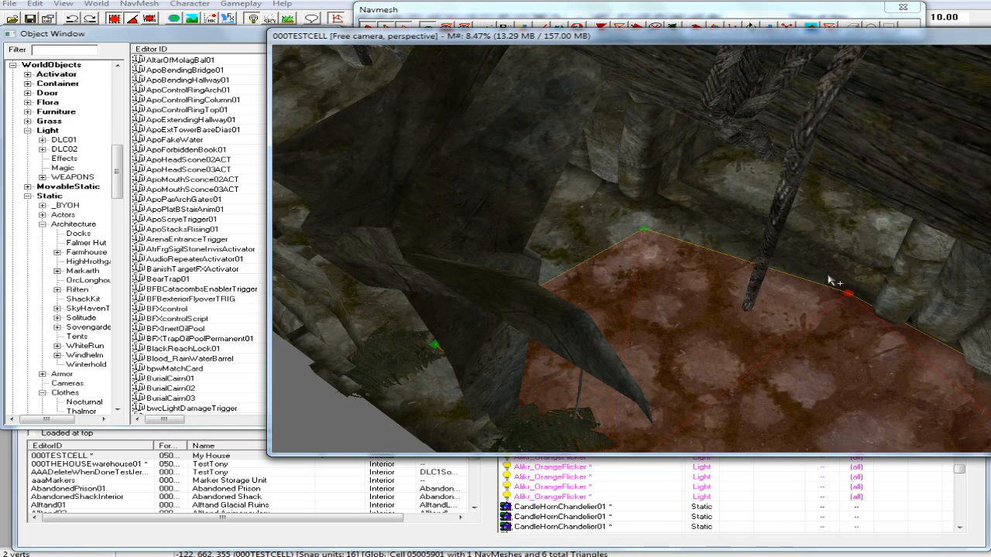
{"action": "middle_click_drag", "start_coordinate": [551, 241], "coordinate": [496, 205], "text": "shift"}
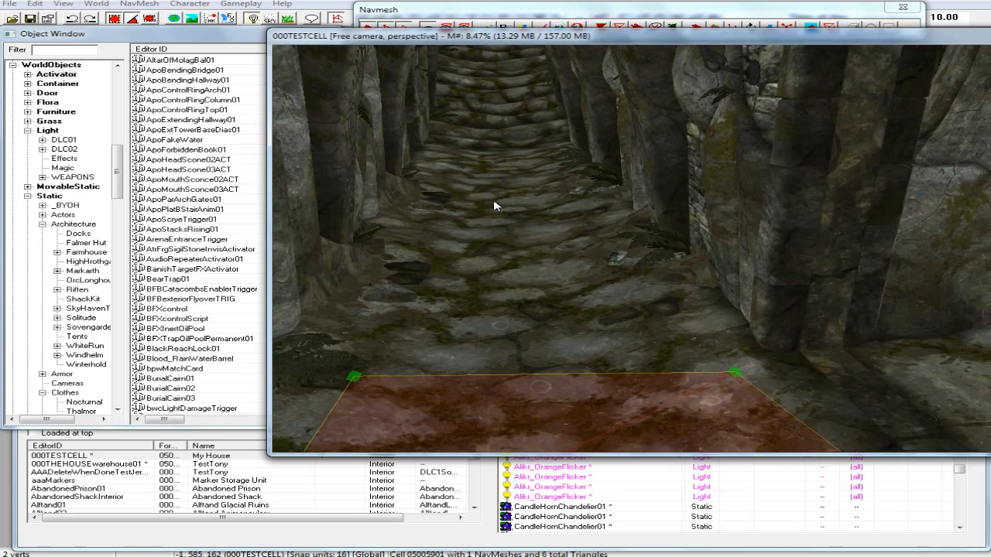
{"action": "scroll", "coordinate": [496, 208], "scroll_direction": "up", "scroll_amount": 4}
{"action": "scroll", "coordinate": [495, 207], "scroll_direction": "up", "scroll_amount": 1}
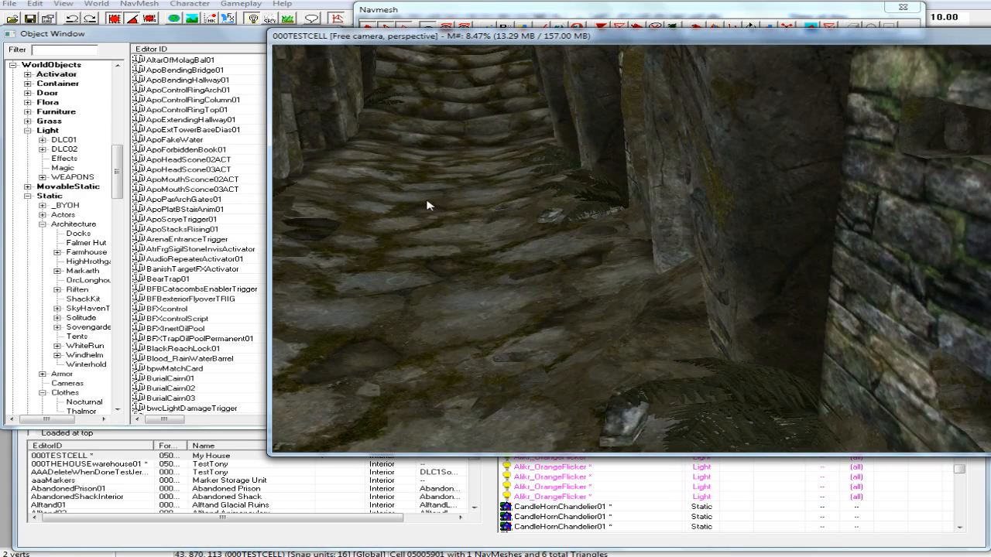
{"action": "middle_click_drag", "start_coordinate": [426, 200], "coordinate": [430, 208], "text": "shift"}
{"action": "scroll", "coordinate": [435, 212], "scroll_direction": "down", "scroll_amount": 2}
{"action": "scroll", "coordinate": [434, 218], "scroll_direction": "up", "scroll_amount": 2}
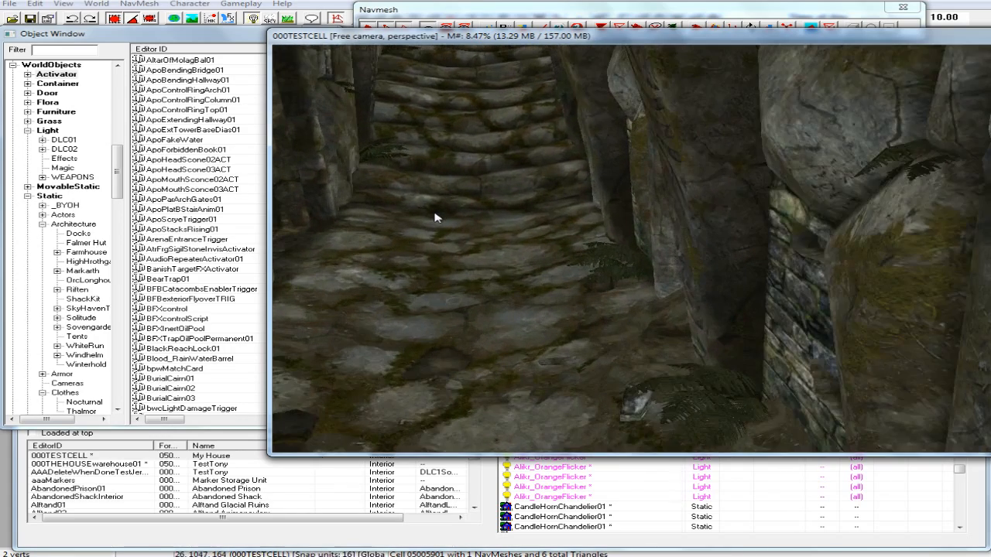
{"action": "scroll", "coordinate": [442, 222], "scroll_direction": "up", "scroll_amount": 1}
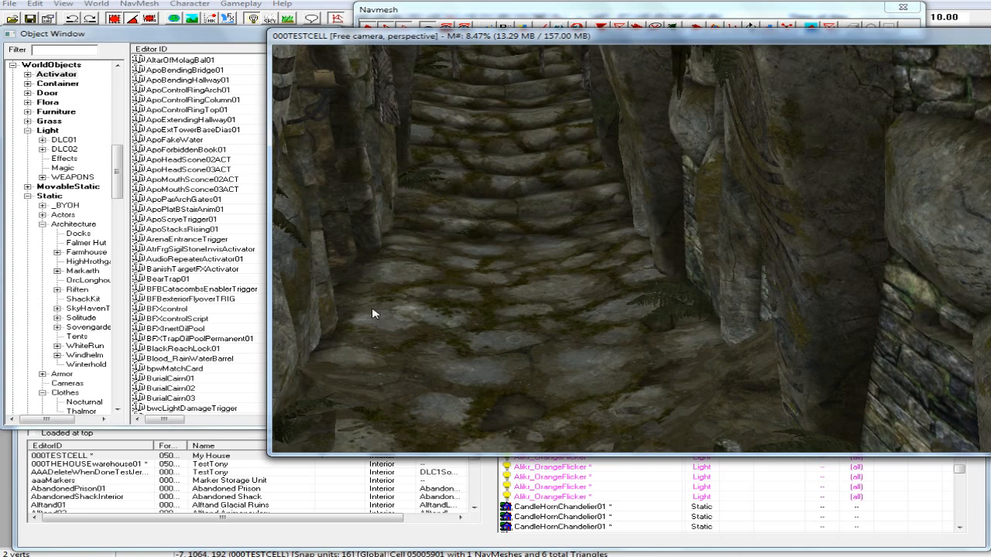
{"action": "scroll", "coordinate": [375, 319], "scroll_direction": "up", "scroll_amount": 2}
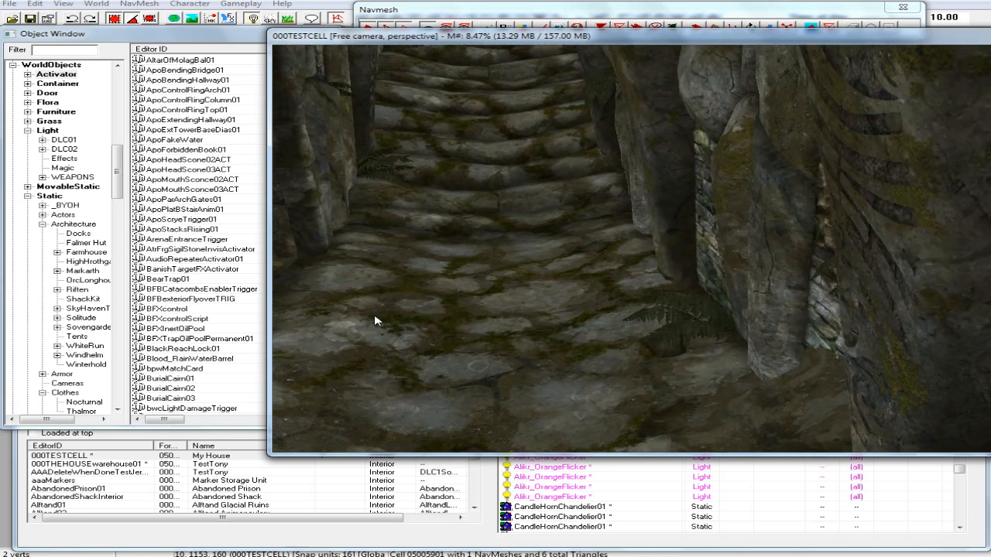
{"action": "scroll", "coordinate": [375, 319], "scroll_direction": "up", "scroll_amount": 2}
{"action": "middle_click_drag", "start_coordinate": [375, 319], "coordinate": [388, 318]}
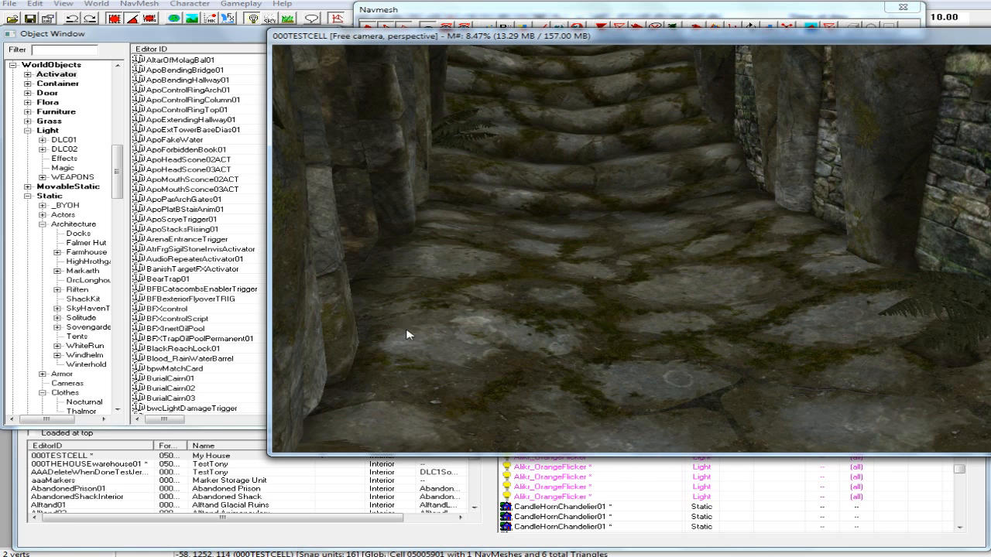
{"action": "right_click", "coordinate": [399, 335], "text": "ctrl"}
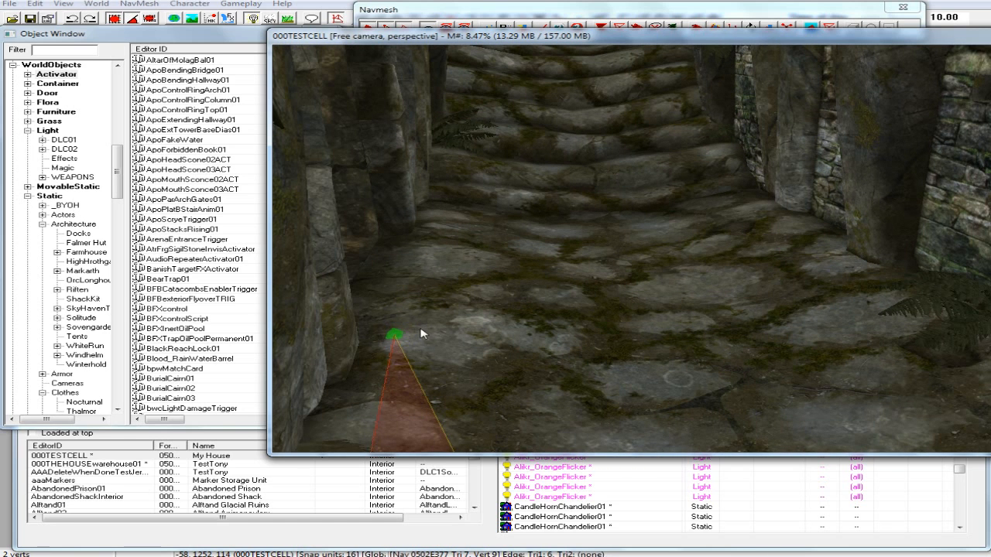
{"action": "scroll", "coordinate": [456, 334], "scroll_direction": "down", "scroll_amount": 4}
{"action": "middle_click_drag", "start_coordinate": [457, 334], "coordinate": [496, 325], "text": "shift"}
{"action": "scroll", "coordinate": [498, 317], "scroll_direction": "up", "scroll_amount": 3}
{"action": "scroll", "coordinate": [496, 312], "scroll_direction": "up", "scroll_amount": 2}
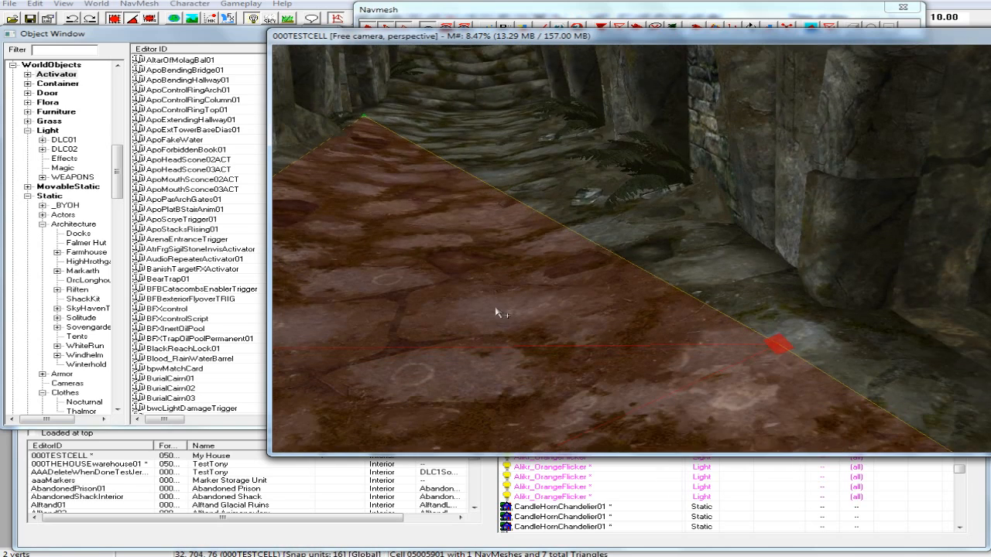
{"action": "left_click", "coordinate": [620, 257]}
{"action": "left_click", "coordinate": [779, 346]}
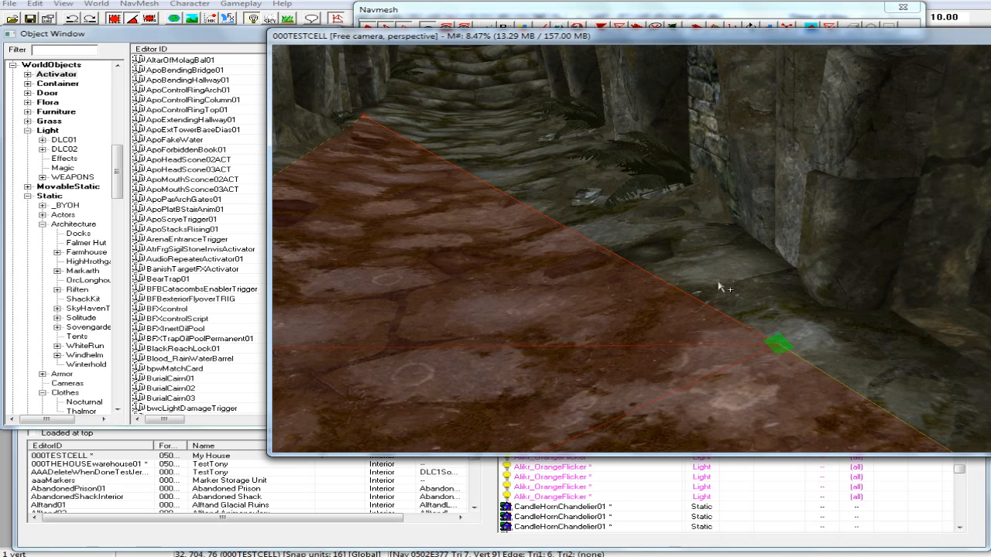
{"action": "key", "text": "shift"}
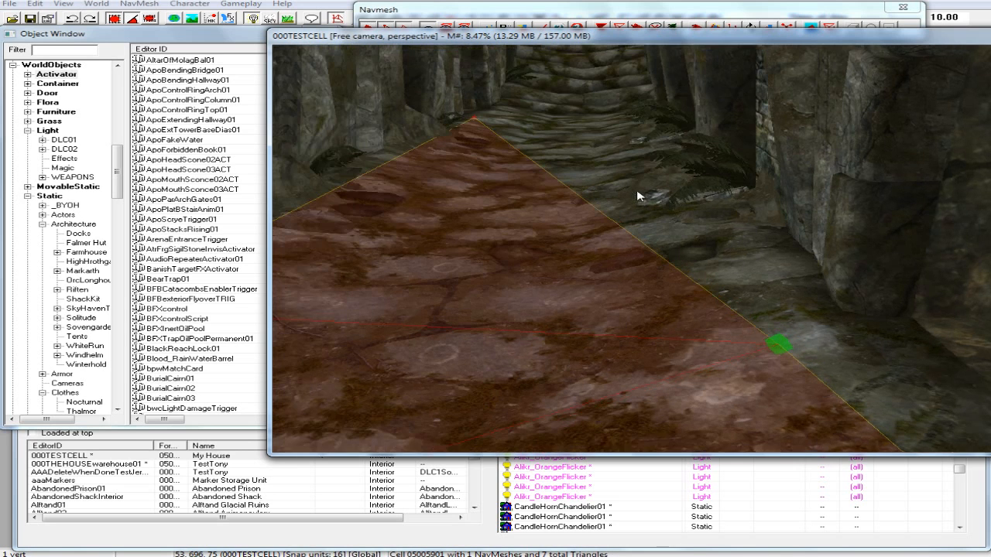
{"action": "scroll", "coordinate": [600, 175], "scroll_direction": "up", "scroll_amount": 3}
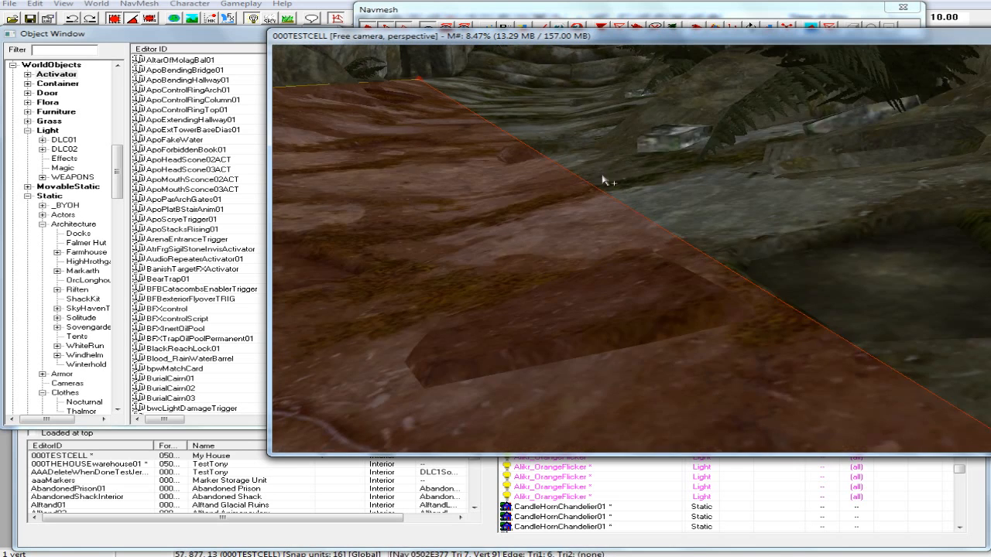
{"action": "key", "text": "shift"}
{"action": "scroll", "coordinate": [609, 192], "scroll_direction": "up", "scroll_amount": 3}
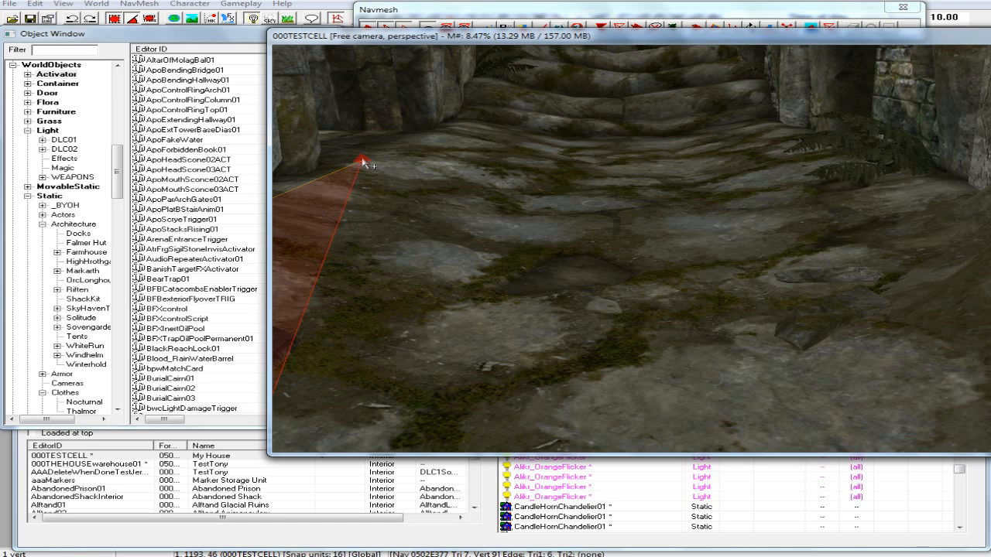
{"action": "left_click", "coordinate": [364, 162]}
{"action": "left_click", "coordinate": [379, 226]}
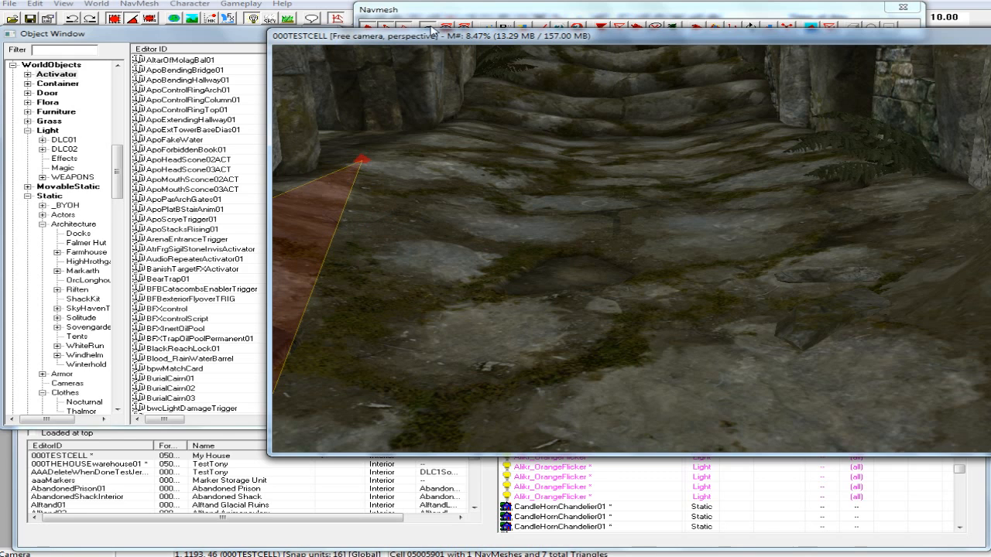
{"action": "left_click", "coordinate": [454, 9]}
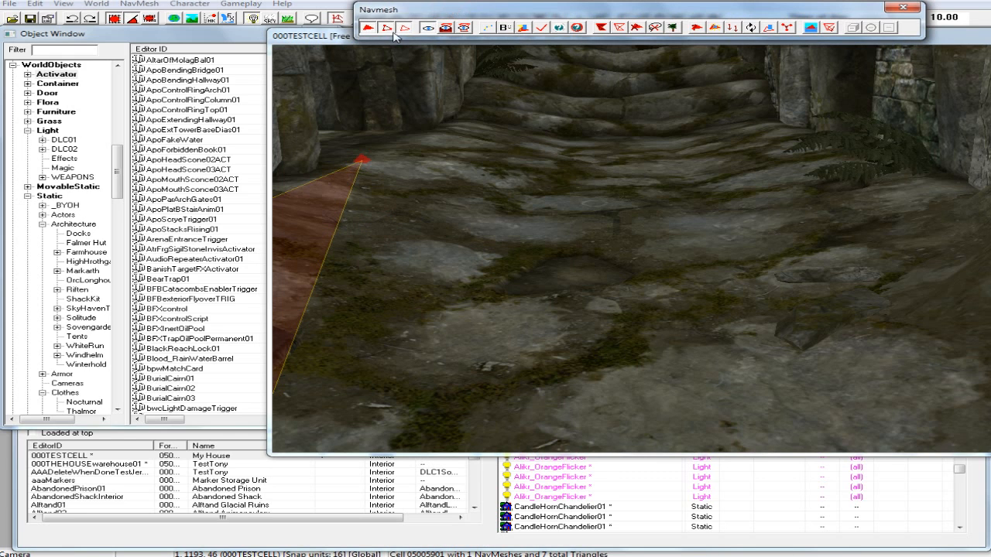
{"action": "left_click", "coordinate": [310, 40]}
Add a navmesh triangle from the far tip vertex and the right-hand edge vertex to the open floor near the right-hand wall.
{"action": "left_click", "coordinate": [363, 159]}
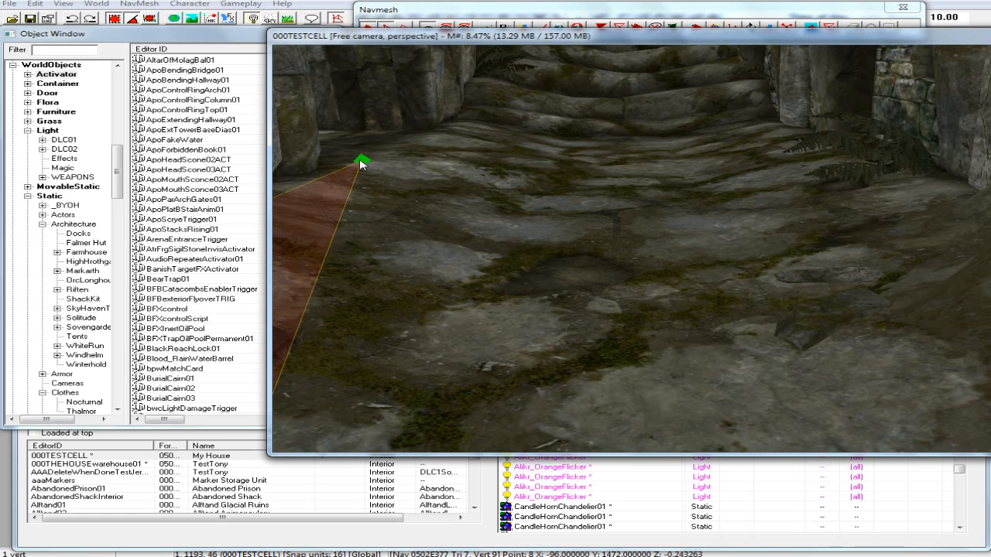
{"action": "scroll", "coordinate": [434, 217], "scroll_direction": "down", "scroll_amount": 2}
{"action": "scroll", "coordinate": [480, 258], "scroll_direction": "up", "scroll_amount": 3}
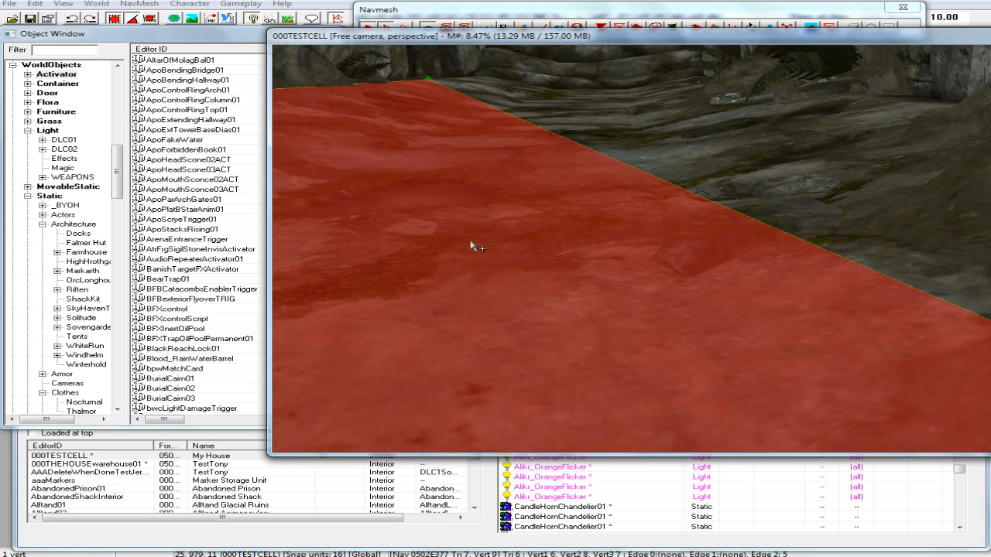
{"action": "scroll", "coordinate": [470, 245], "scroll_direction": "down", "scroll_amount": 2}
{"action": "middle_click_drag", "start_coordinate": [585, 268], "coordinate": [584, 270]}
{"action": "left_click", "coordinate": [905, 298], "text": "ctrl"}
{"action": "scroll", "coordinate": [825, 220], "scroll_direction": "down", "scroll_amount": 3}
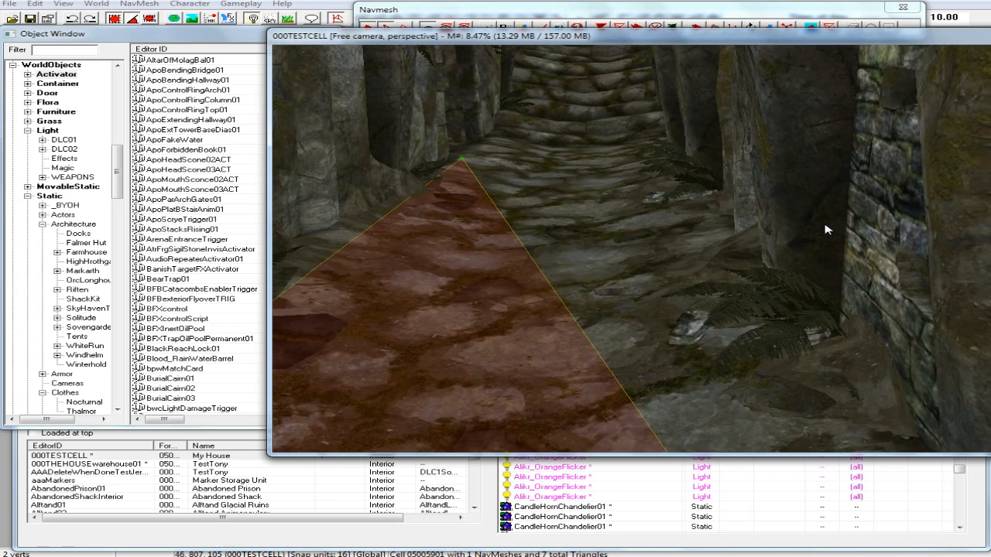
{"action": "scroll", "coordinate": [826, 230], "scroll_direction": "up", "scroll_amount": 2}
{"action": "middle_click_drag", "start_coordinate": [826, 227], "coordinate": [826, 227]}
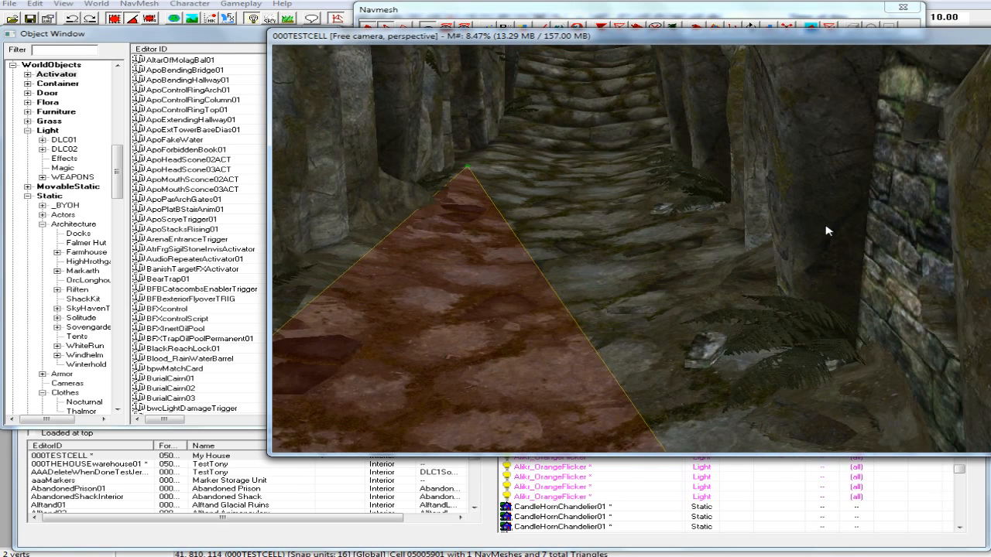
{"action": "scroll", "coordinate": [826, 230], "scroll_direction": "down", "scroll_amount": 2}
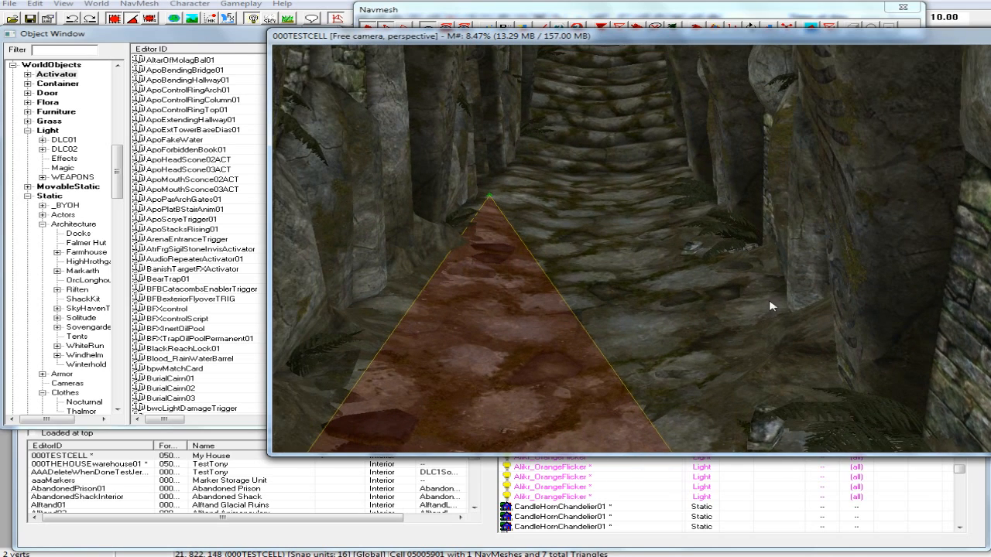
{"action": "scroll", "coordinate": [728, 379], "scroll_direction": "up", "scroll_amount": 3}
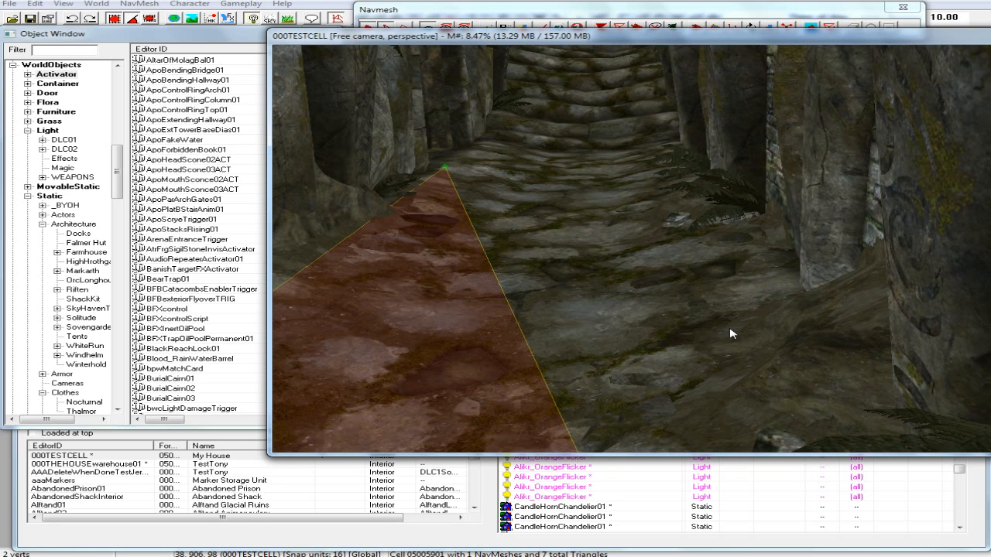
{"action": "scroll", "coordinate": [730, 334], "scroll_direction": "up", "scroll_amount": 4}
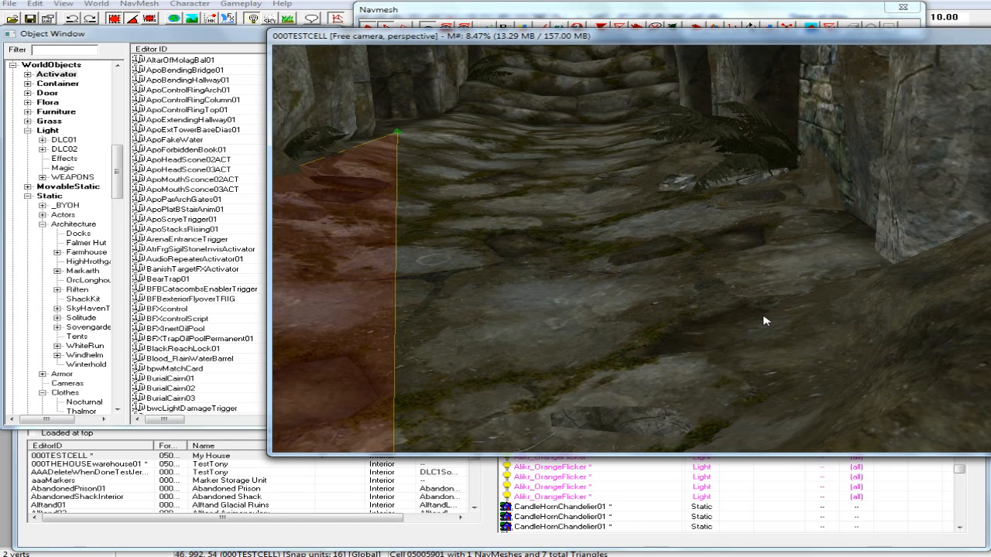
{"action": "right_click", "coordinate": [757, 319], "text": "ctrl"}
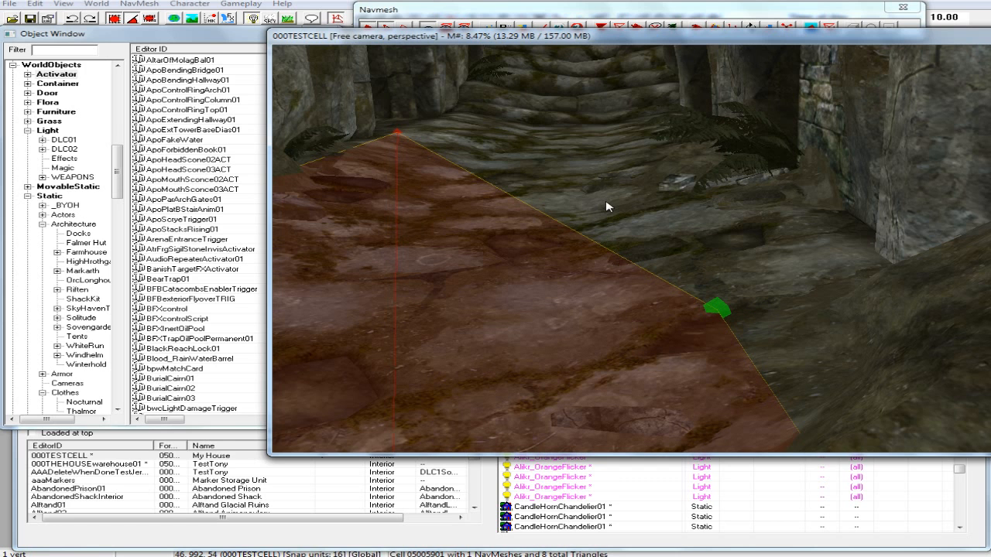
Add a navmesh triangle from the far tip vertex and the newest right-hand vertex to the floor beside the right-hand fern.
{"action": "middle_click_drag", "start_coordinate": [608, 206], "coordinate": [610, 212]}
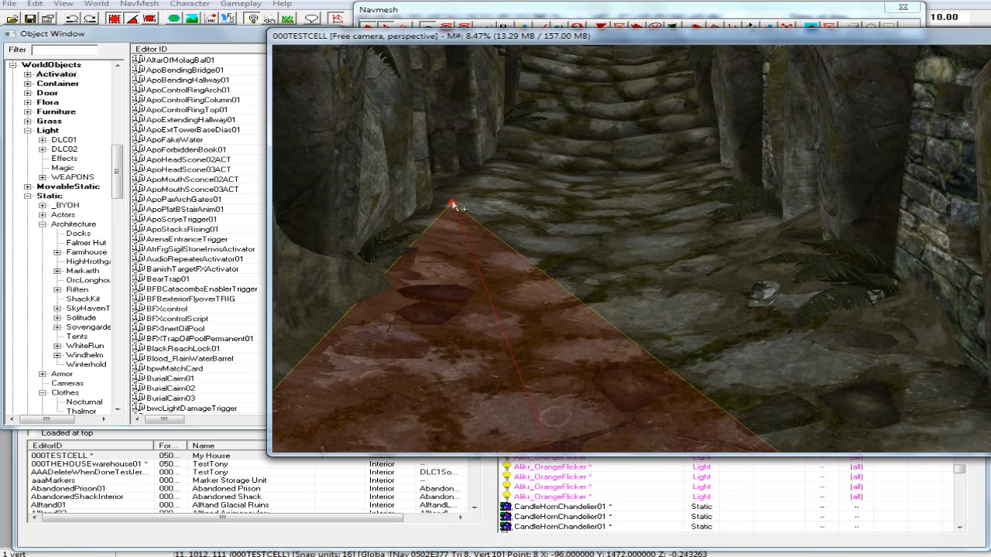
{"action": "left_click", "coordinate": [453, 205], "text": "ctrl"}
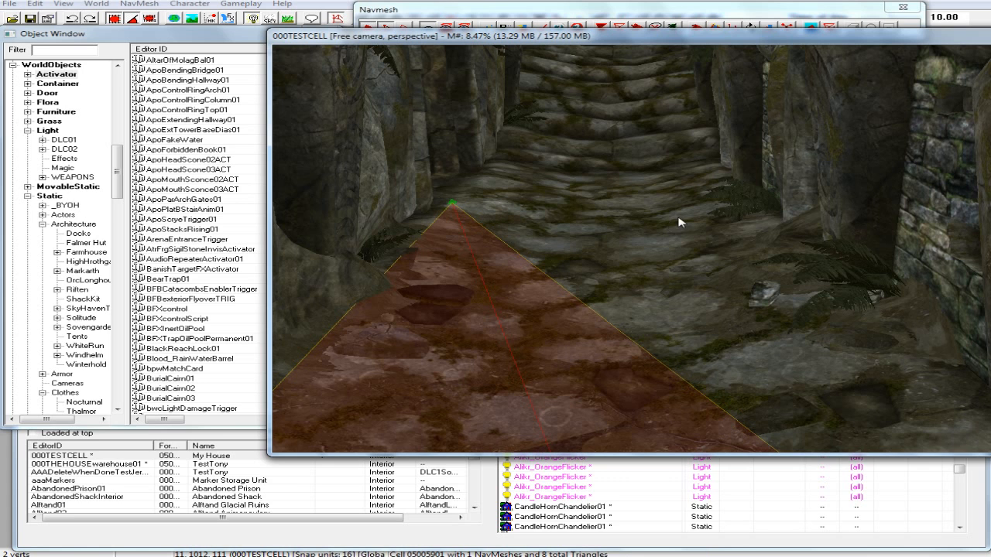
{"action": "scroll", "coordinate": [679, 222], "scroll_direction": "up", "scroll_amount": 1}
{"action": "scroll", "coordinate": [679, 222], "scroll_direction": "down", "scroll_amount": 2}
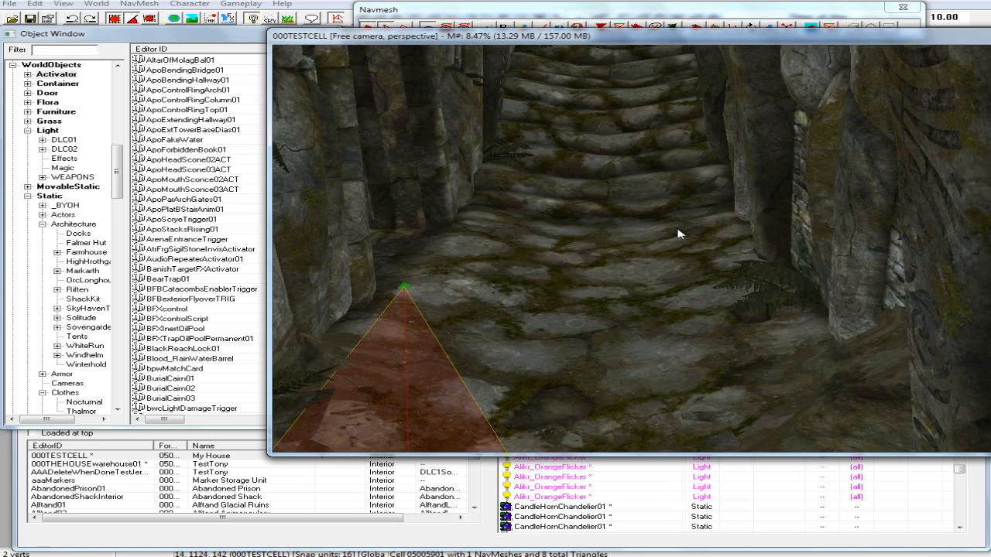
{"action": "scroll", "coordinate": [679, 234], "scroll_direction": "up", "scroll_amount": 2}
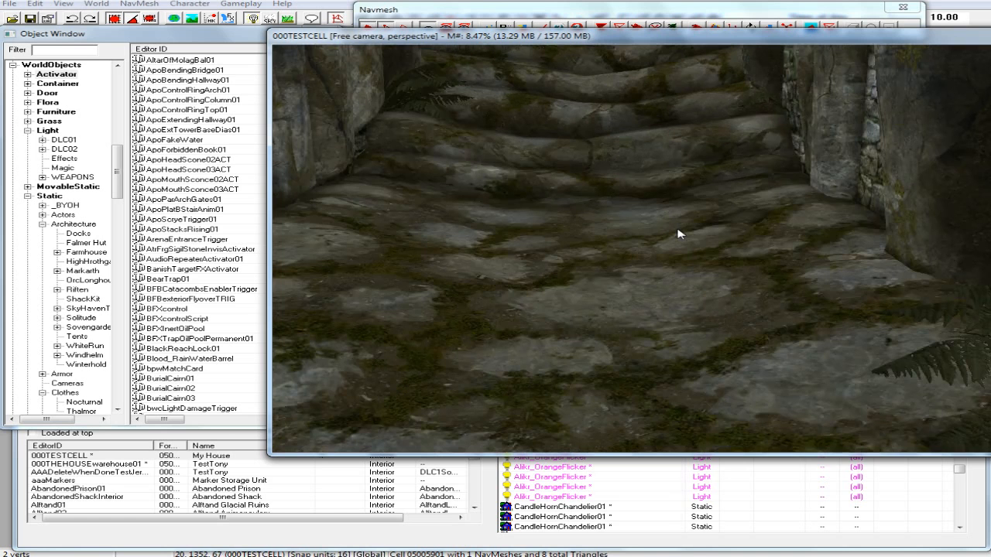
{"action": "scroll", "coordinate": [678, 234], "scroll_direction": "down", "scroll_amount": 1}
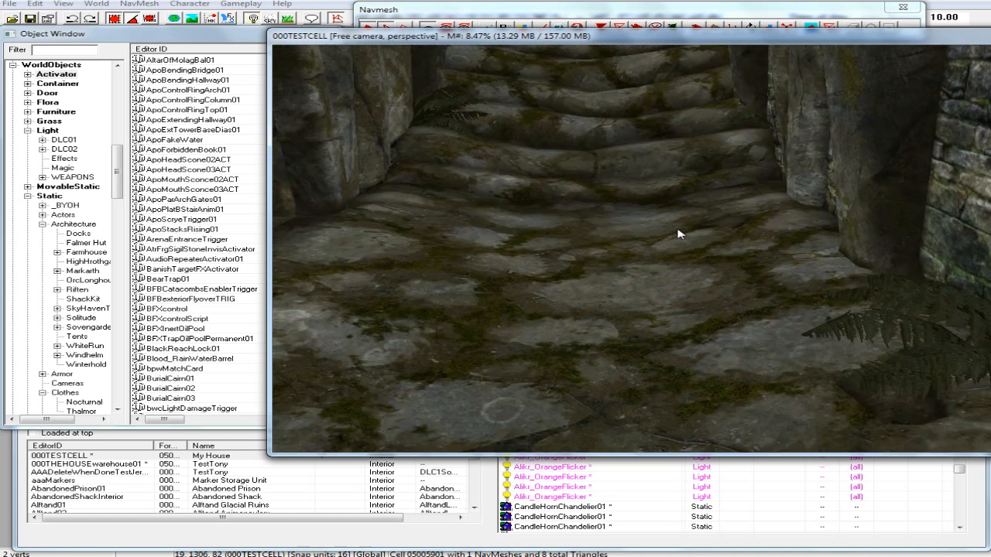
{"action": "right_click", "coordinate": [800, 328], "text": "ctrl"}
{"action": "scroll", "coordinate": [771, 326], "scroll_direction": "down", "scroll_amount": 5}
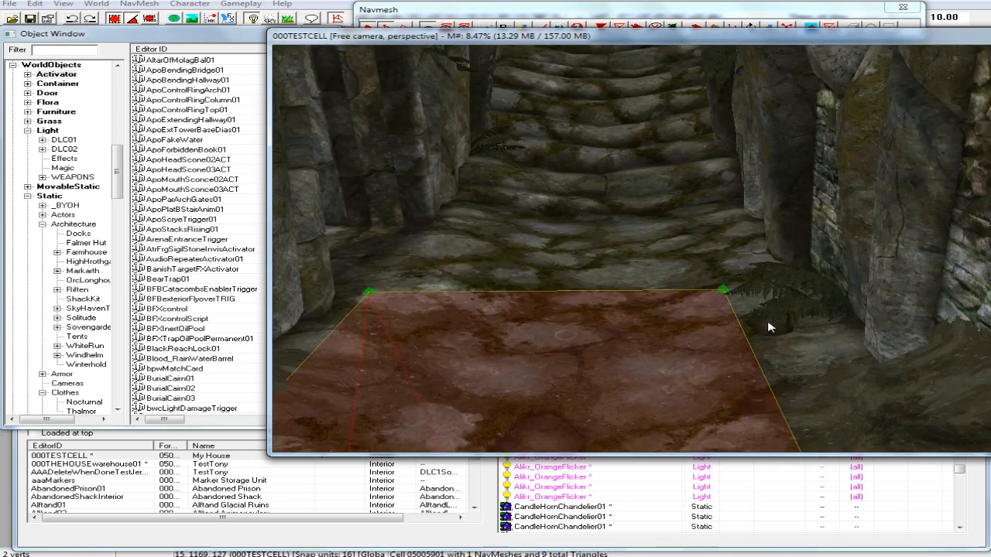
Add a navmesh triangle from the two far vertices to the base of the left-hand pillar before the steps.
{"action": "middle_click_drag", "start_coordinate": [768, 327], "coordinate": [741, 337], "text": "shift"}
{"action": "scroll", "coordinate": [761, 341], "scroll_direction": "up", "scroll_amount": 2}
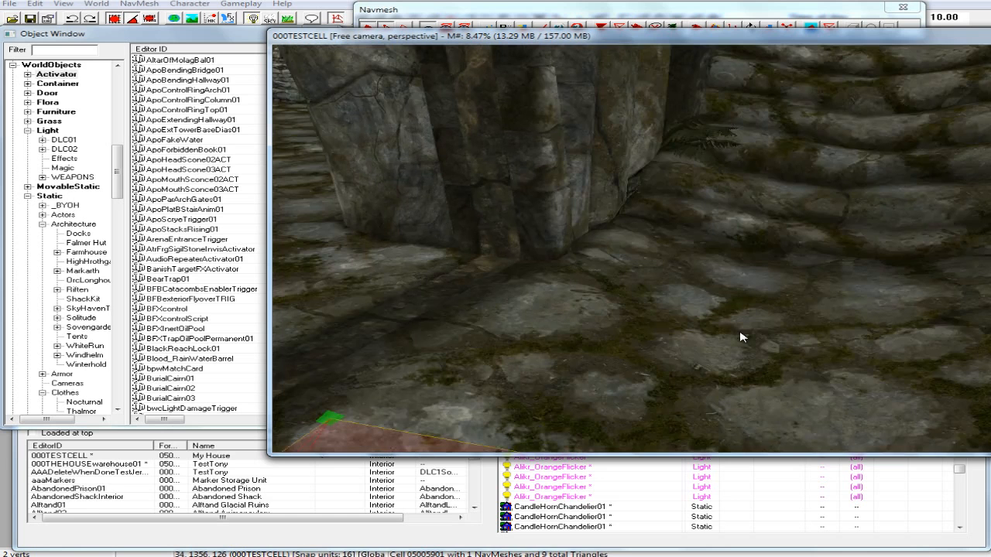
{"action": "right_click", "coordinate": [541, 276], "text": "ctrl"}
{"action": "scroll", "coordinate": [555, 277], "scroll_direction": "down", "scroll_amount": 2}
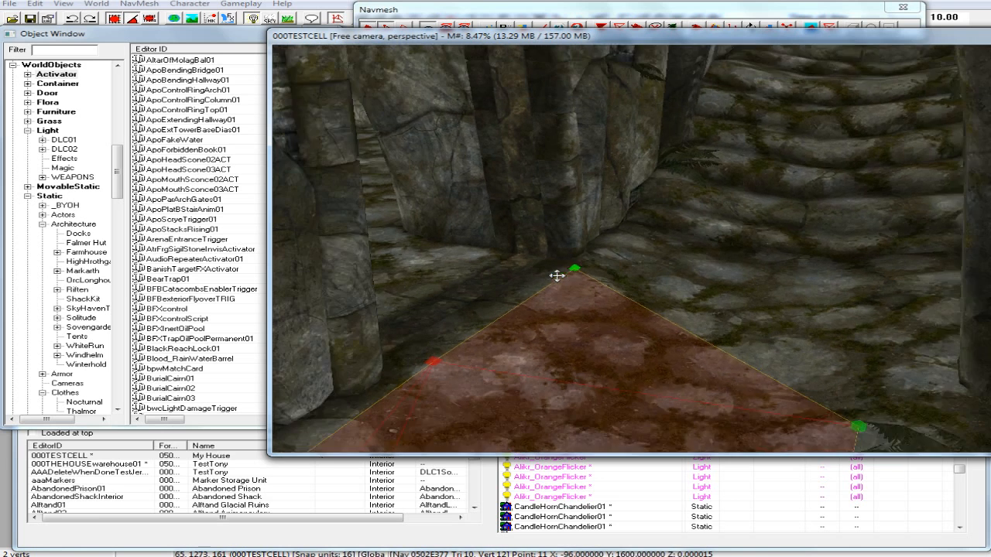
Add two navmesh triangles at the foot of the steps, the first reaching the right-hand corner and the second the left-hand corner.
{"action": "middle_click_drag", "start_coordinate": [347, 303], "coordinate": [629, 318], "text": "shift"}
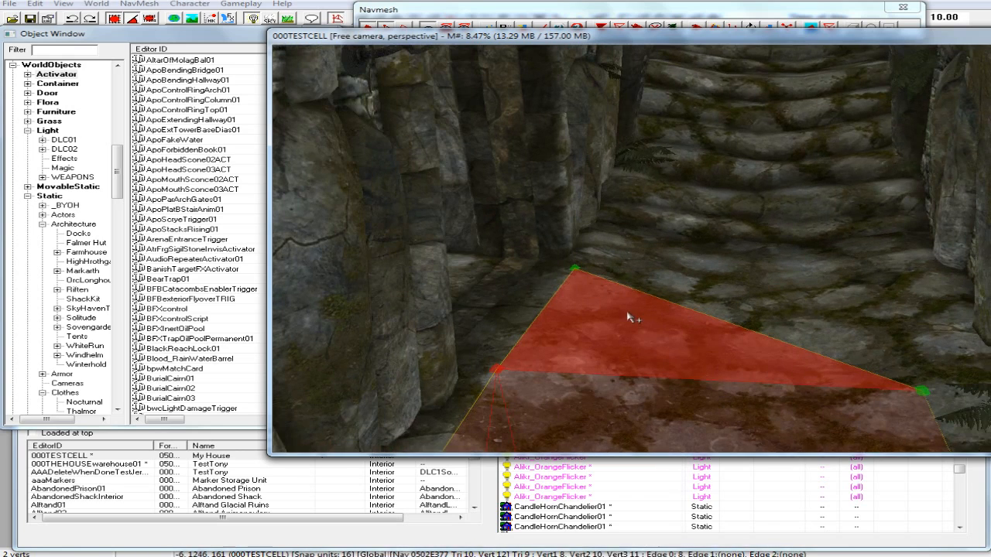
{"action": "middle_click_drag", "start_coordinate": [796, 300], "coordinate": [787, 302]}
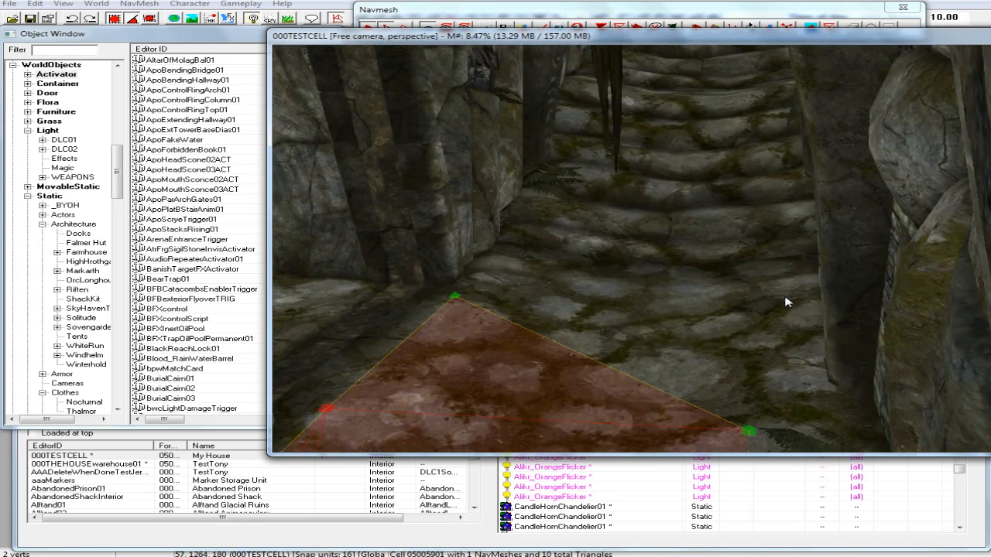
{"action": "scroll", "coordinate": [787, 301], "scroll_direction": "up", "scroll_amount": 3}
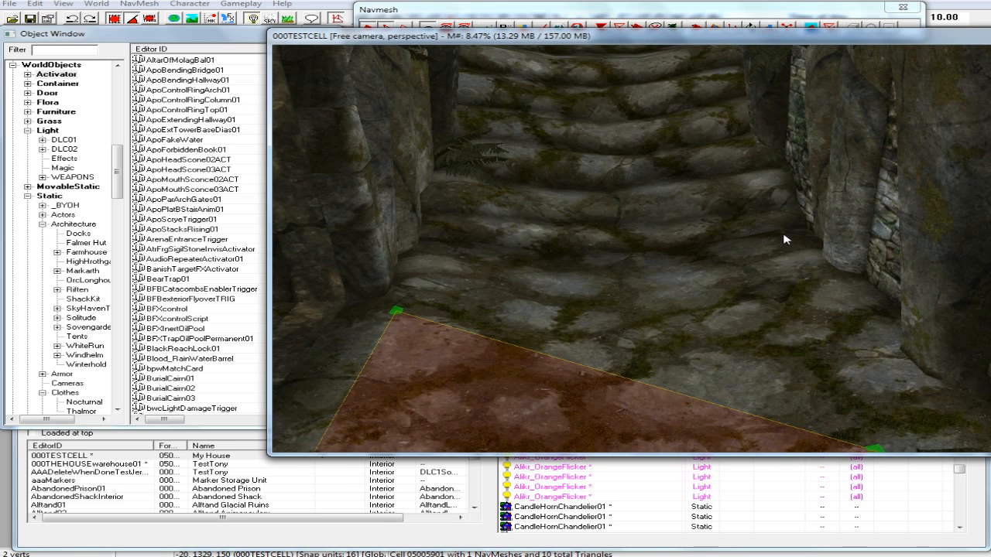
{"action": "scroll", "coordinate": [784, 240], "scroll_direction": "up", "scroll_amount": 2}
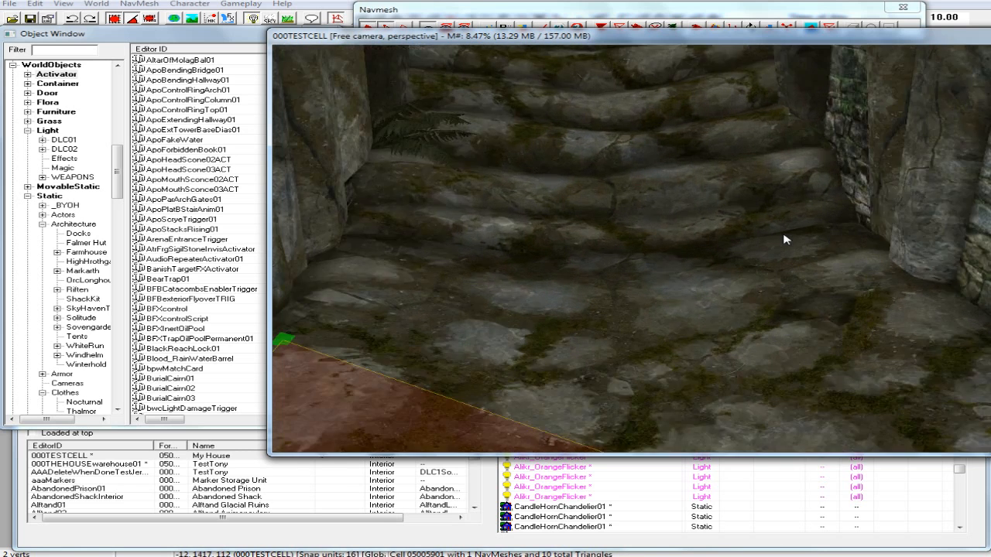
{"action": "right_click", "coordinate": [830, 234]}
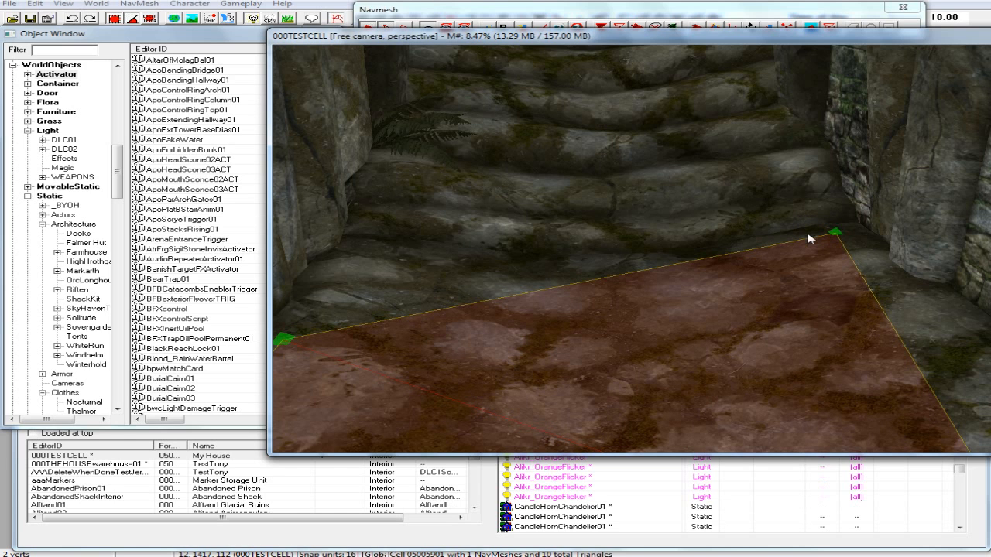
{"action": "right_click", "coordinate": [373, 240]}
Add one long navmesh triangle from the two vertices at the foot of the steps to the left-hand side of the landing above.
{"action": "middle_click_drag", "start_coordinate": [483, 227], "coordinate": [521, 310], "text": "shift"}
{"action": "scroll", "coordinate": [487, 217], "scroll_direction": "up", "scroll_amount": 2}
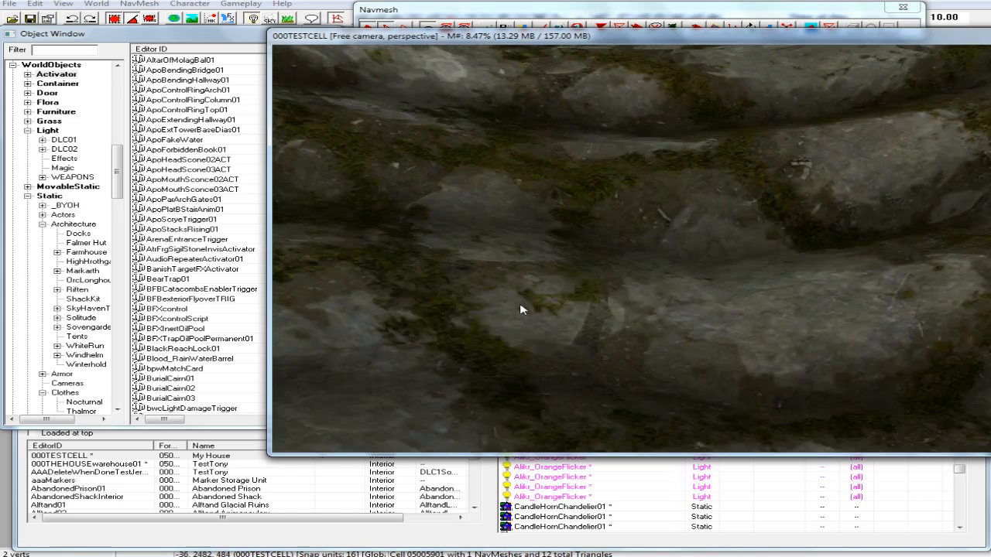
{"action": "scroll", "coordinate": [521, 311], "scroll_direction": "down", "scroll_amount": 8}
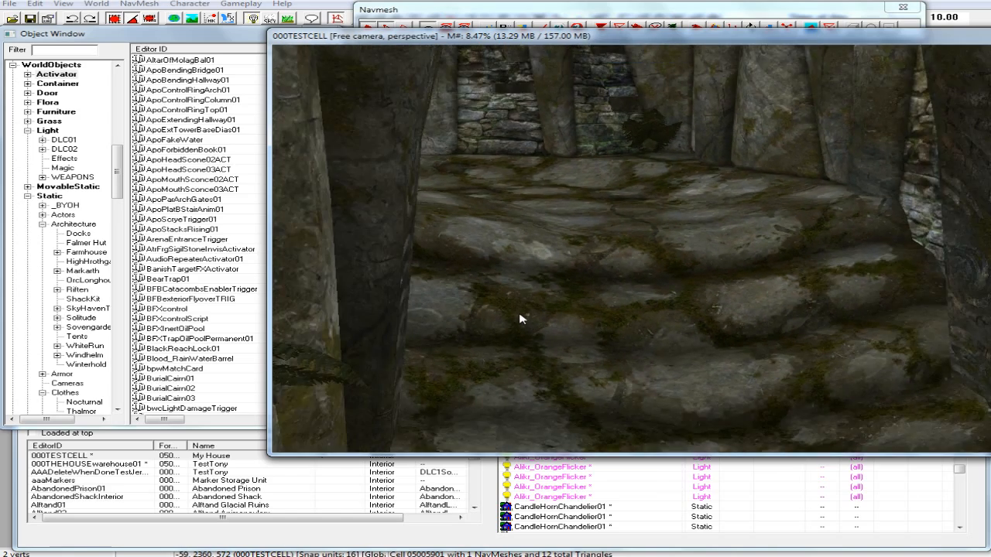
{"action": "mouse_move", "coordinate": [519, 318]}
{"action": "middle_mouse_down"}
{"action": "mouse_move", "coordinate": [517, 350]}
{"action": "mouse_move", "coordinate": [509, 340]}
{"action": "mouse_move", "coordinate": [521, 337]}
{"action": "middle_mouse_up"}
{"action": "scroll", "coordinate": [520, 328], "scroll_direction": "down", "scroll_amount": 5}
{"action": "scroll", "coordinate": [516, 351], "scroll_direction": "up", "scroll_amount": 4}
{"action": "scroll", "coordinate": [516, 351], "scroll_direction": "up", "scroll_amount": 3}
{"action": "scroll", "coordinate": [513, 337], "scroll_direction": "up", "scroll_amount": 2}
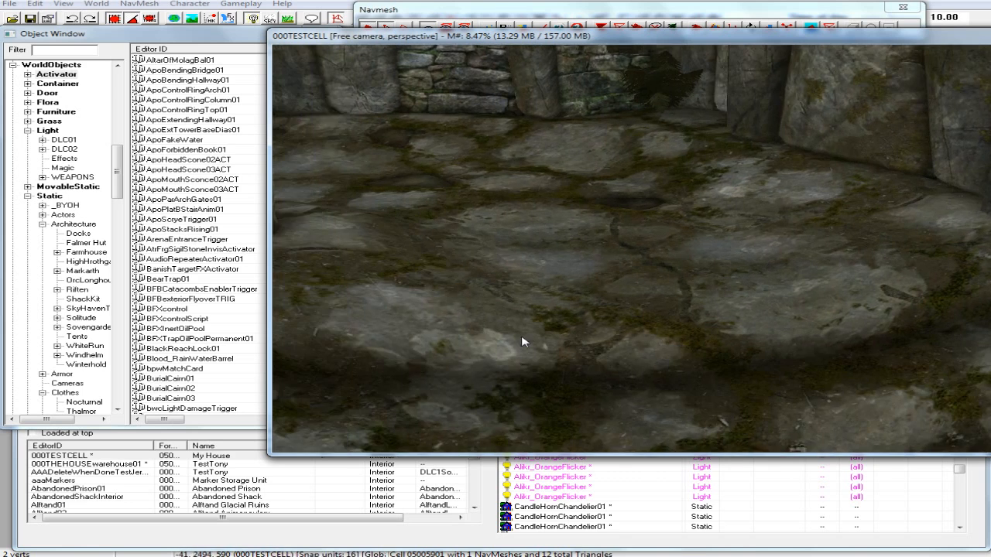
{"action": "key", "text": "Left"}
{"action": "key", "text": "Left"}
{"action": "middle_click_drag", "start_coordinate": [518, 337], "coordinate": [509, 338]}
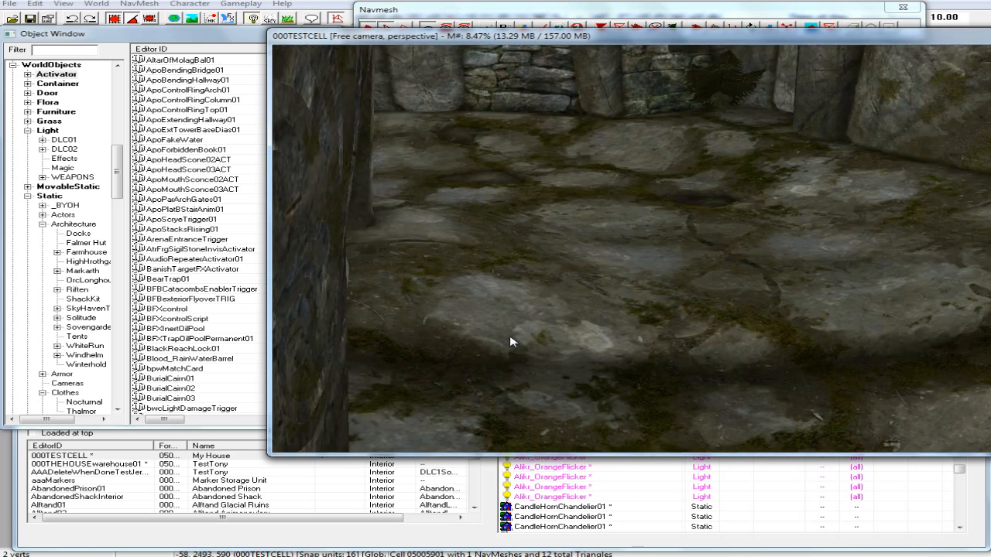
{"action": "right_click", "coordinate": [410, 301], "text": "ctrl"}
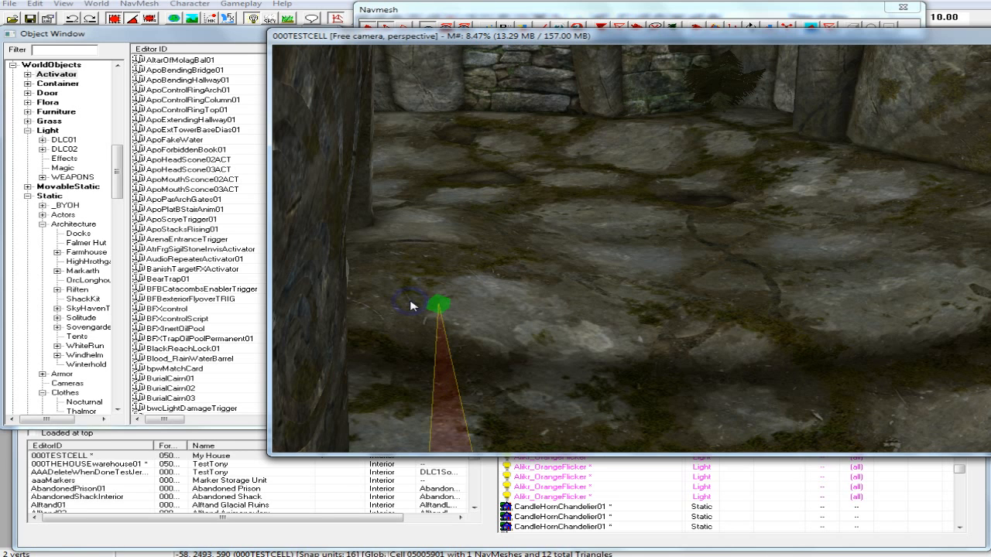
{"action": "middle_click_drag", "start_coordinate": [526, 309], "coordinate": [526, 303]}
{"action": "scroll", "coordinate": [526, 308], "scroll_direction": "down", "scroll_amount": 5}
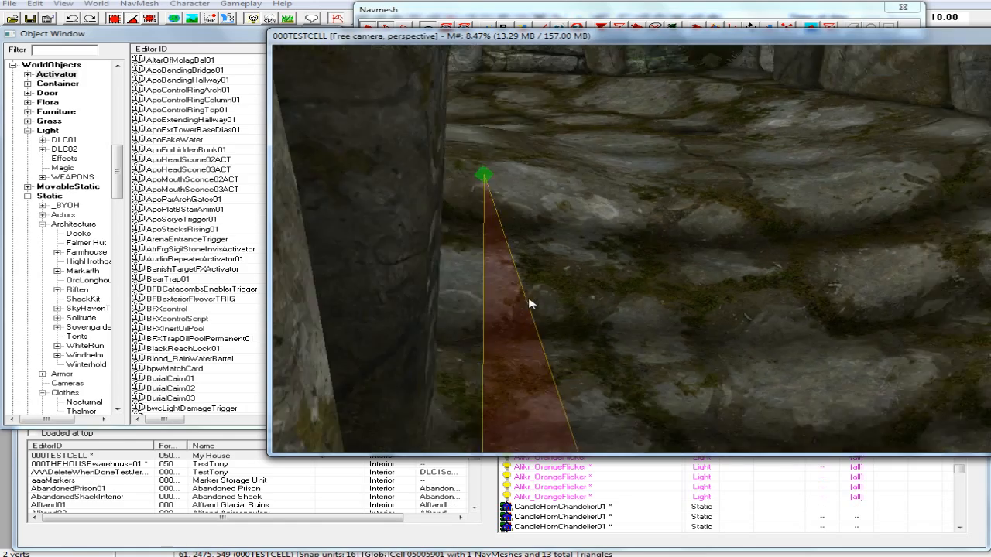
{"action": "scroll", "coordinate": [542, 303], "scroll_direction": "down", "scroll_amount": 6}
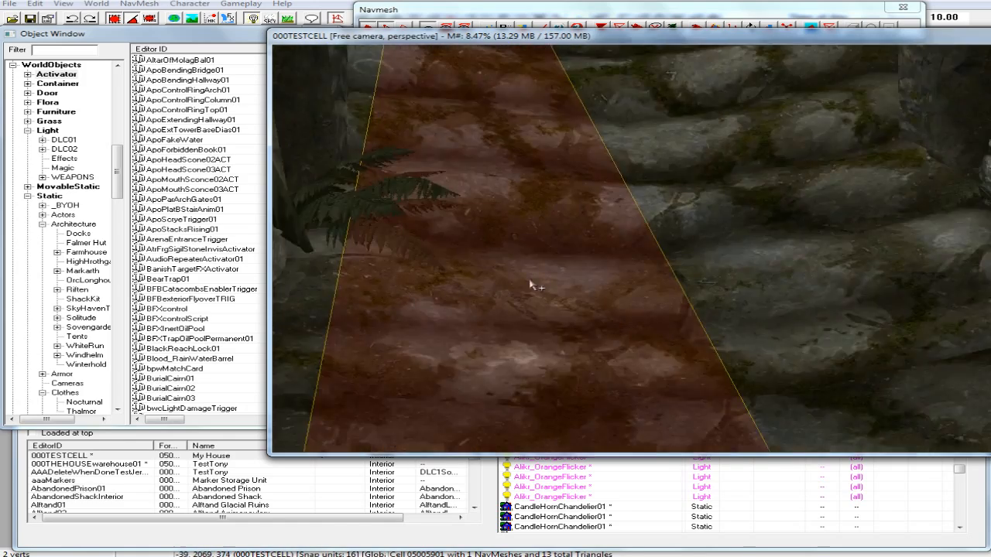
{"action": "scroll", "coordinate": [552, 287], "scroll_direction": "down", "scroll_amount": 3}
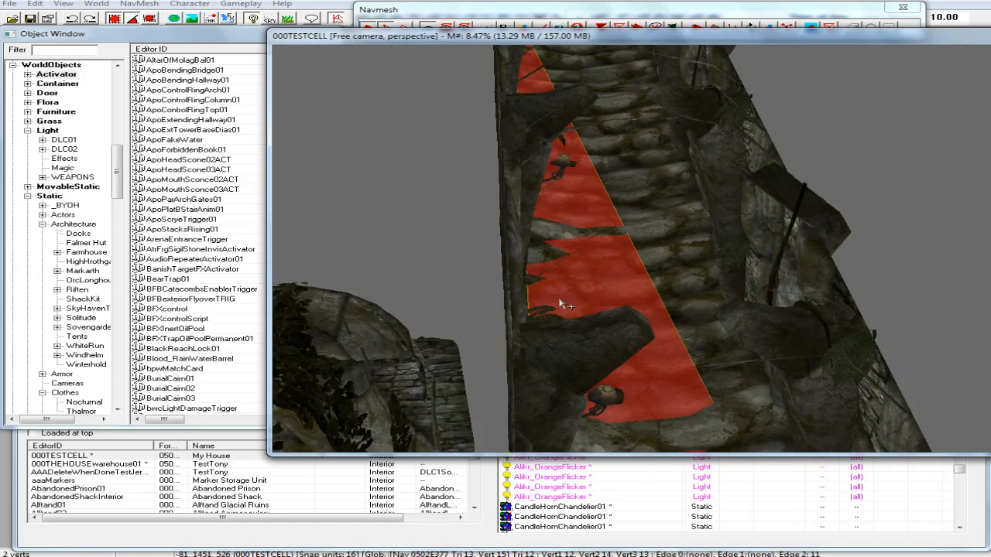
Add a navmesh triangle from the right-hand vertex at the foot of the steps and the left landing vertex to the landing's right side.
{"action": "scroll", "coordinate": [553, 279], "scroll_direction": "up", "scroll_amount": 5}
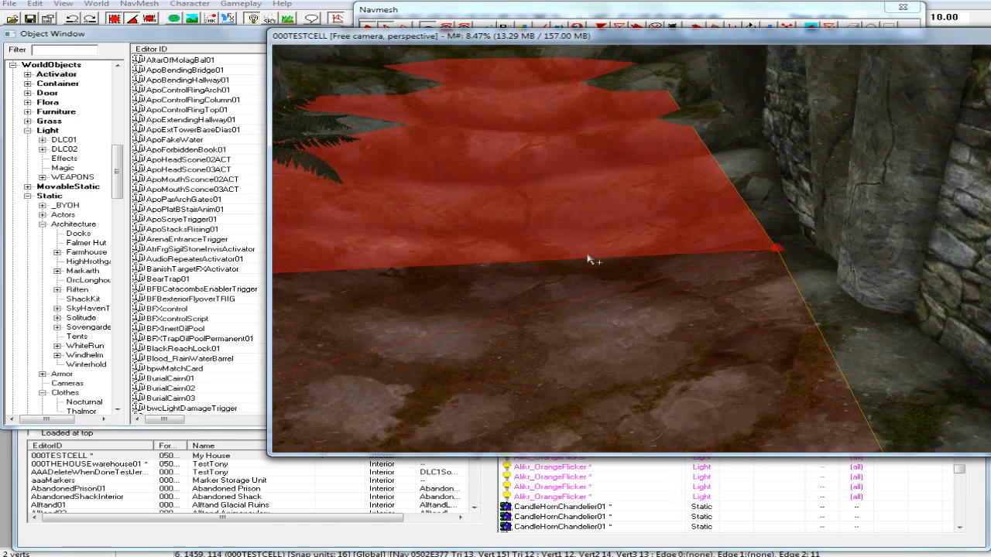
{"action": "left_click", "coordinate": [809, 261]}
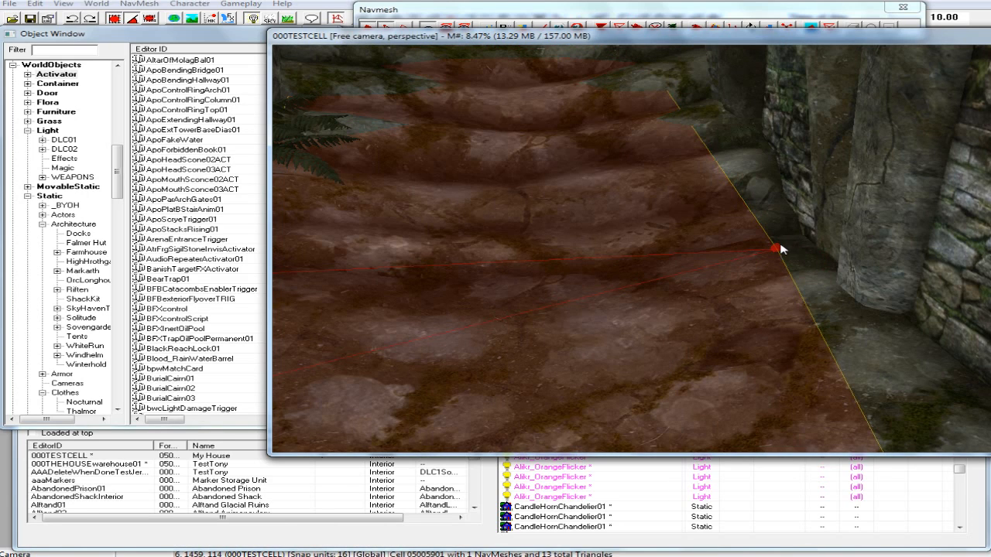
{"action": "left_click", "coordinate": [777, 250]}
{"action": "scroll", "coordinate": [766, 233], "scroll_direction": "down", "scroll_amount": 6}
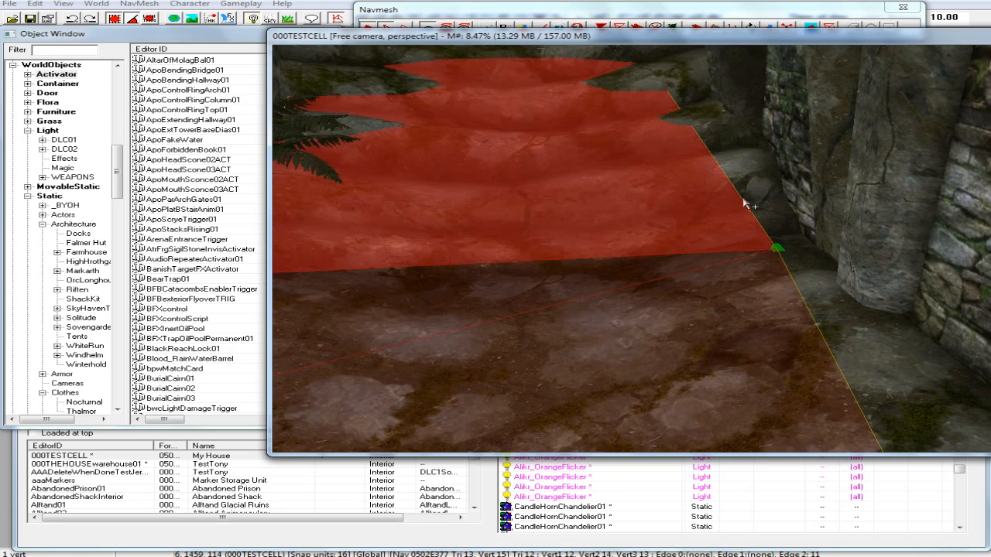
{"action": "scroll", "coordinate": [780, 272], "scroll_direction": "up", "scroll_amount": 6}
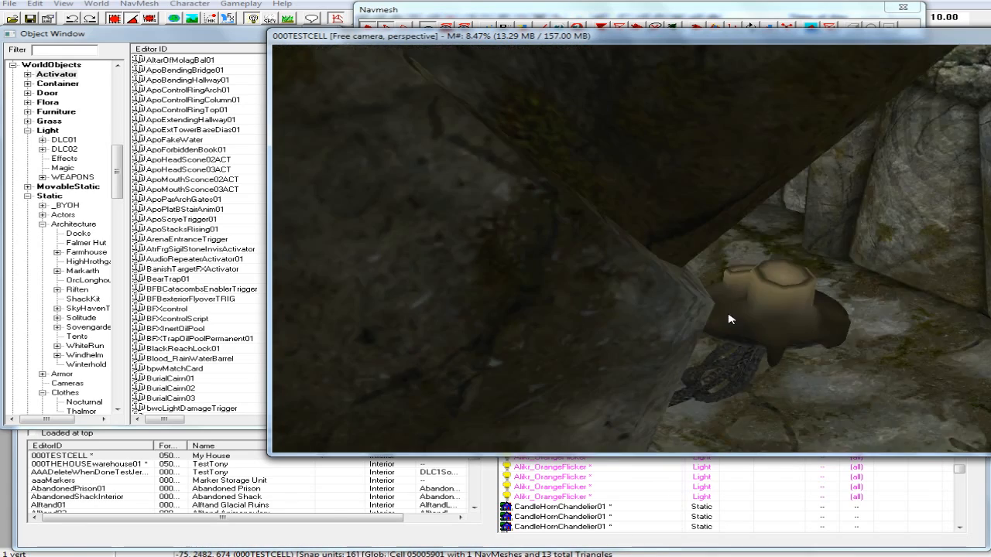
{"action": "middle_click_drag", "start_coordinate": [730, 319], "coordinate": [675, 307]}
{"action": "left_click", "coordinate": [503, 305], "text": "ctrl"}
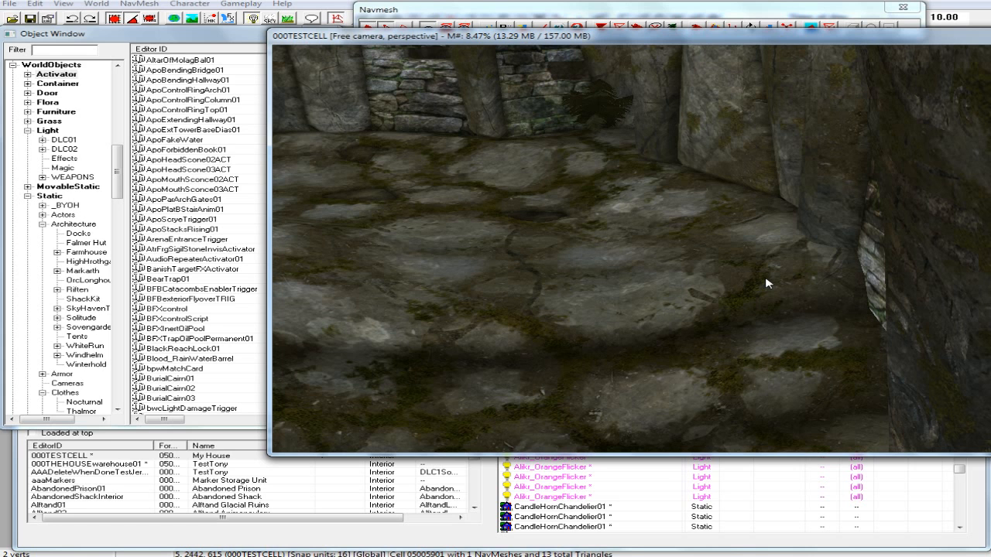
{"action": "right_click", "coordinate": [682, 262], "text": "ctrl"}
{"action": "scroll", "coordinate": [682, 261], "scroll_direction": "down", "scroll_amount": 5}
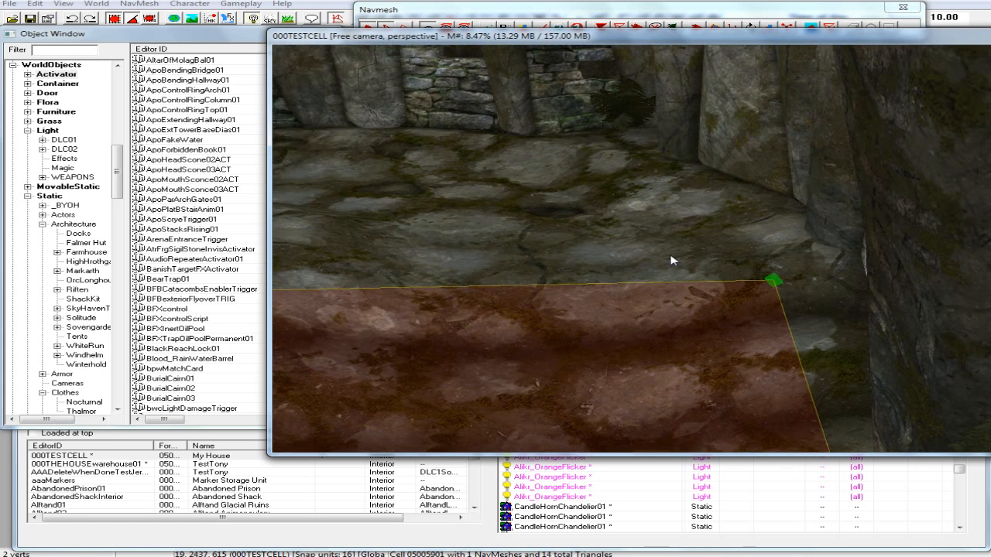
Examine the navmesh triangles covering the steps from the foot up to the landing.
{"action": "scroll", "coordinate": [684, 267], "scroll_direction": "down", "scroll_amount": 3}
{"action": "middle_click_drag", "start_coordinate": [686, 274], "coordinate": [655, 200]}
{"action": "scroll", "coordinate": [658, 214], "scroll_direction": "up", "scroll_amount": 3}
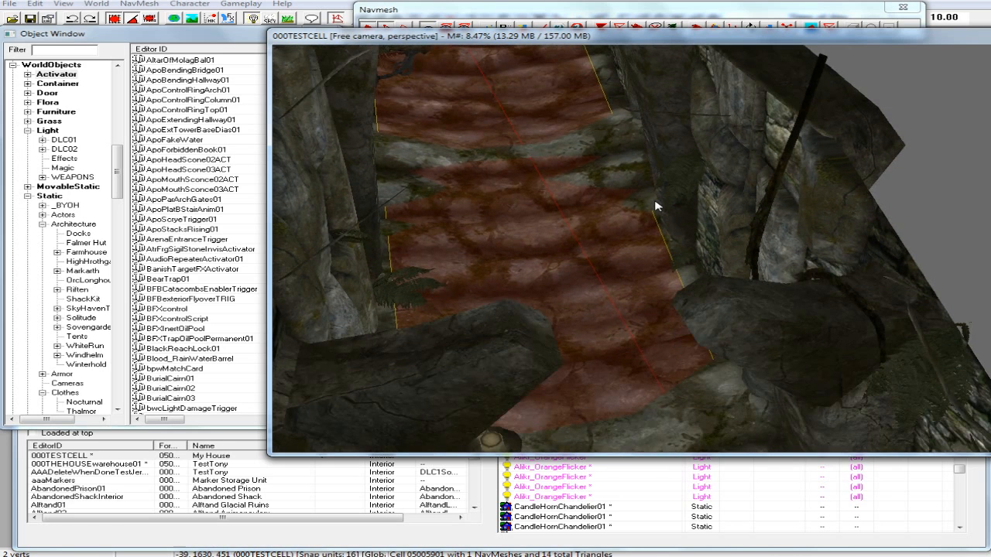
{"action": "left_click", "coordinate": [553, 162]}
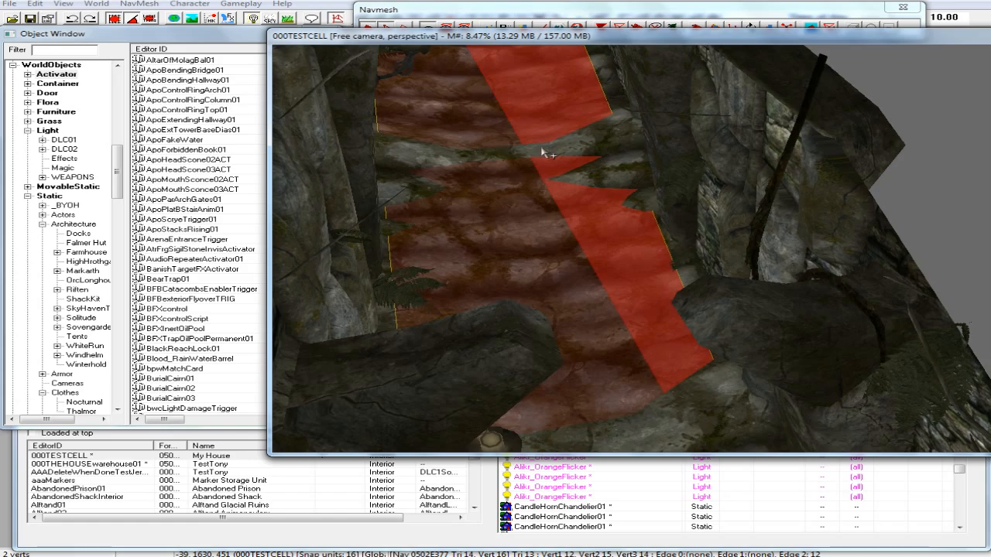
{"action": "scroll", "coordinate": [545, 152], "scroll_direction": "up", "scroll_amount": 5}
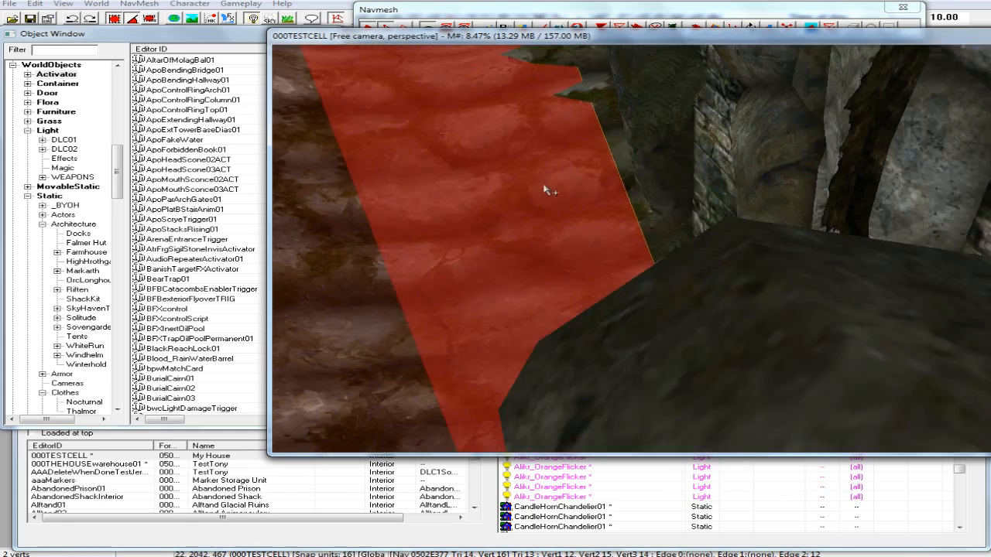
{"action": "scroll", "coordinate": [550, 201], "scroll_direction": "down", "scroll_amount": 6}
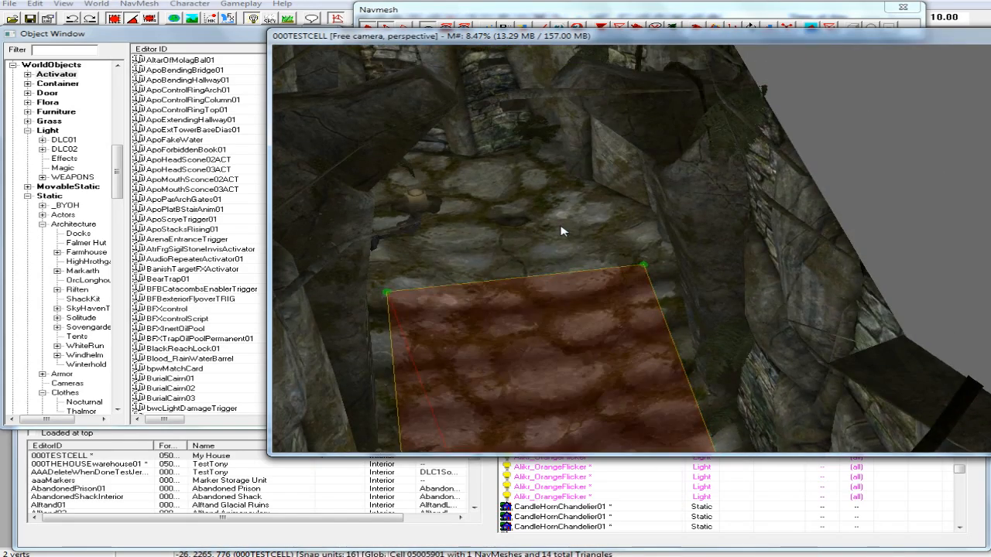
Add a navmesh triangle from the two vertices at the top of the steps to the base of the landing's far right-hand rock.
{"action": "scroll", "coordinate": [562, 231], "scroll_direction": "up", "scroll_amount": 3}
{"action": "middle_click_drag", "start_coordinate": [560, 226], "coordinate": [562, 228]}
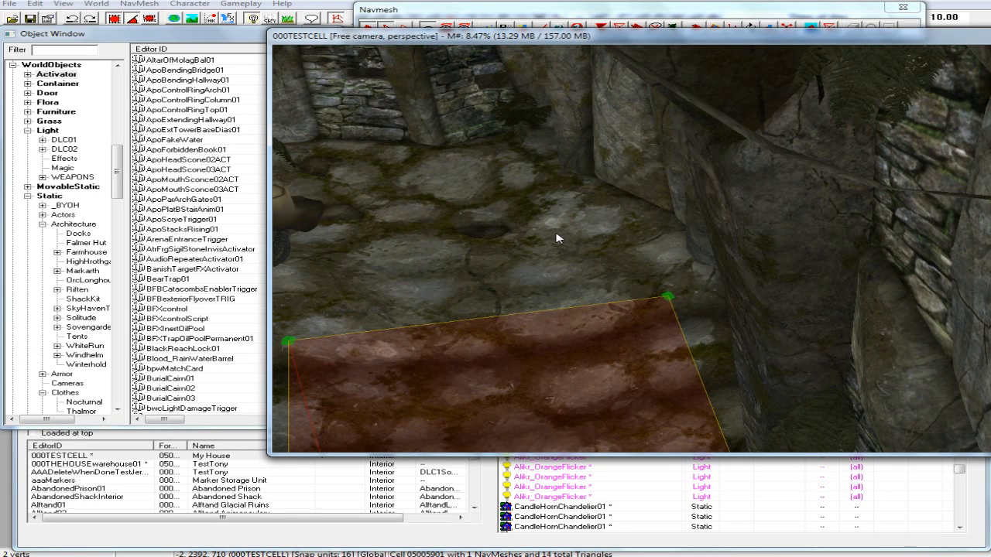
{"action": "scroll", "coordinate": [563, 232], "scroll_direction": "up", "scroll_amount": 3}
{"action": "scroll", "coordinate": [559, 240], "scroll_direction": "up", "scroll_amount": 4}
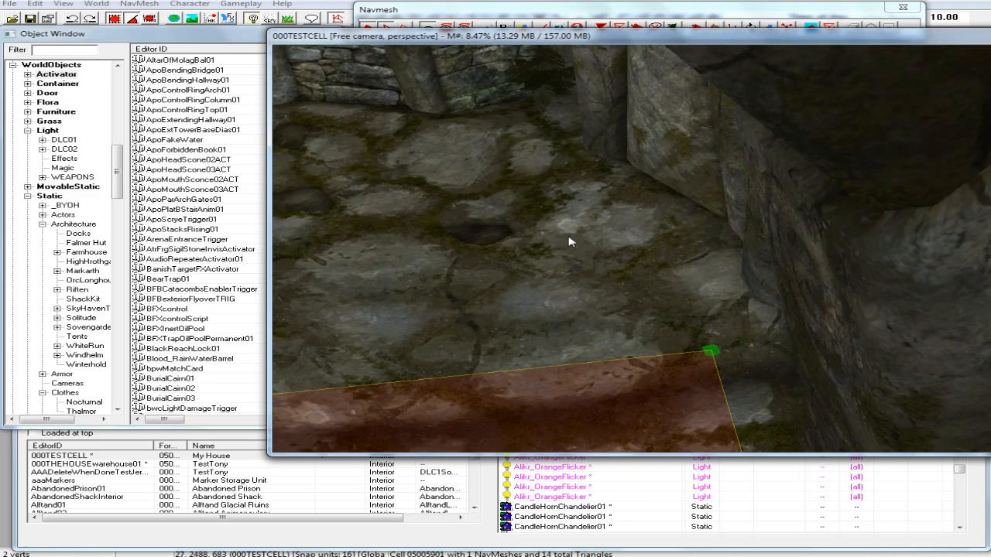
{"action": "scroll", "coordinate": [566, 239], "scroll_direction": "down", "scroll_amount": 5}
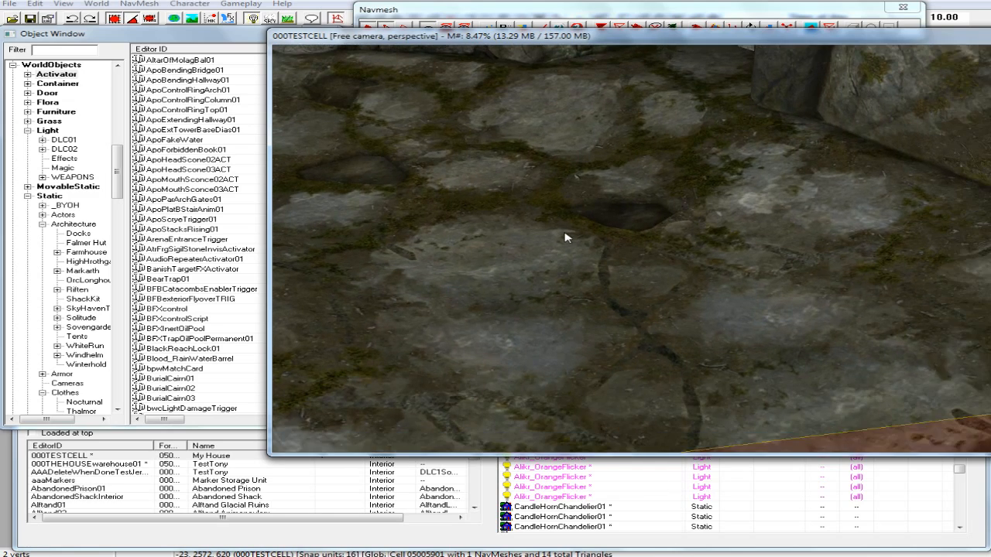
{"action": "middle_click_drag", "start_coordinate": [554, 233], "coordinate": [550, 237], "text": "shift"}
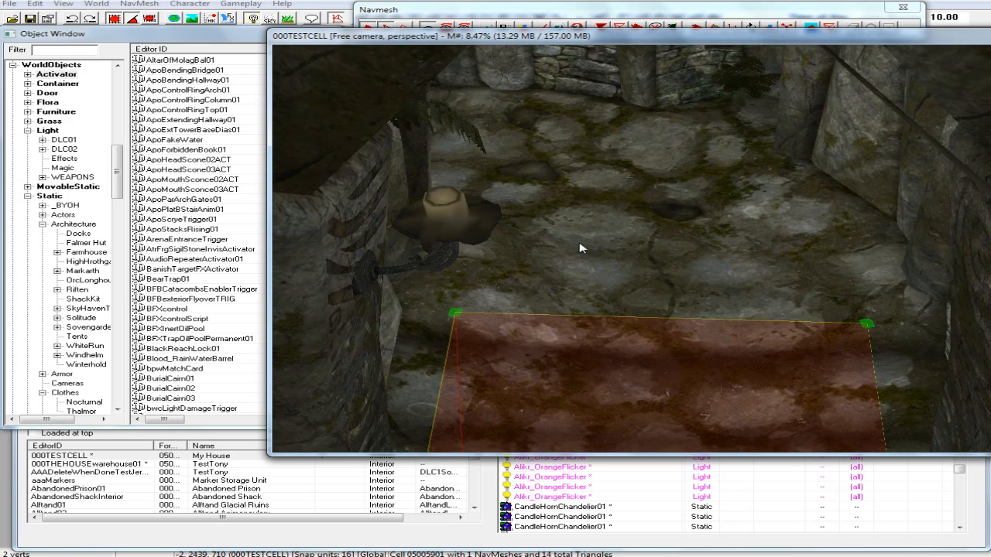
{"action": "right_click", "coordinate": [770, 152], "text": "ctrl"}
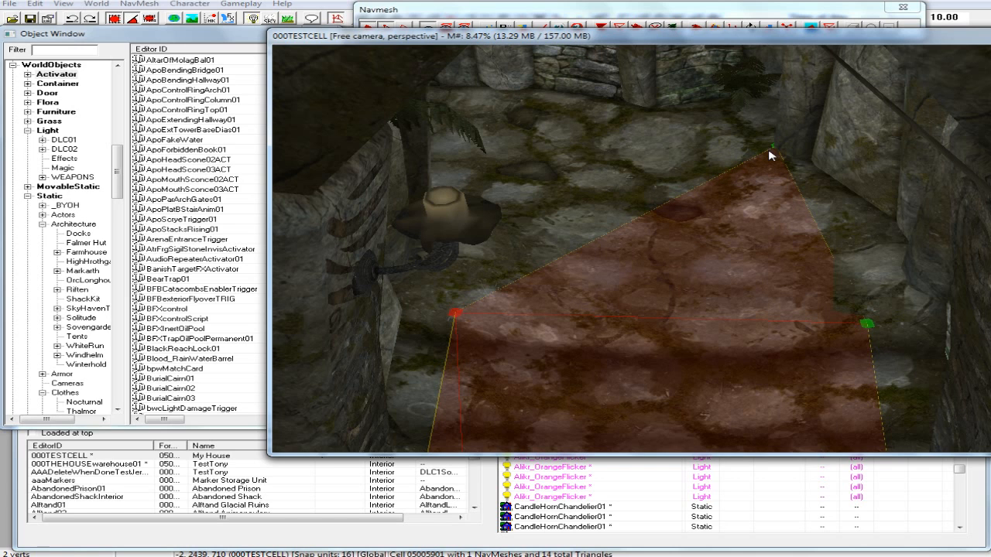
Add two navmesh triangles from the left step-top vertex and the far landing vertex, reaching the carved pillar's base and the corridor floor opposite.
{"action": "left_click", "coordinate": [689, 157]}
{"action": "left_click", "coordinate": [455, 312]}
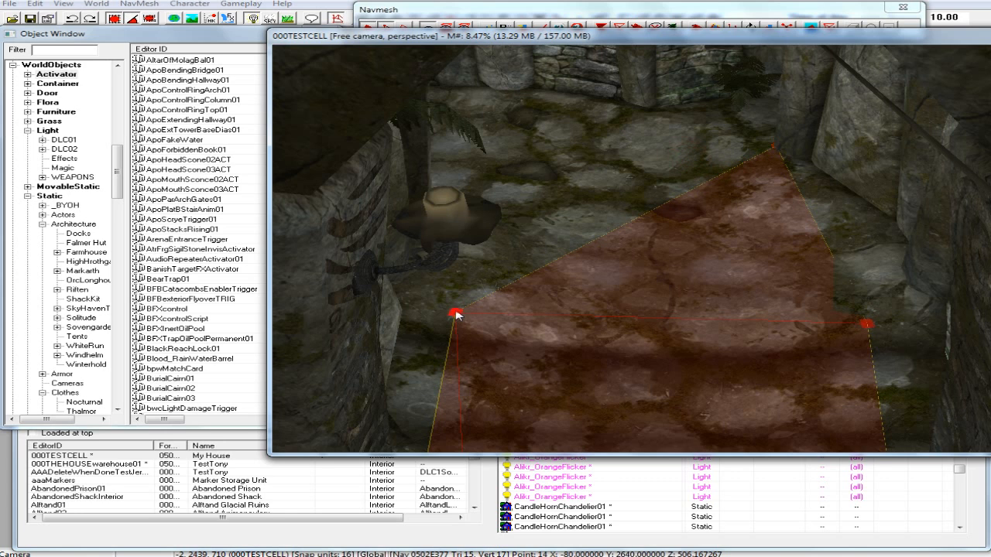
{"action": "left_click", "coordinate": [770, 148], "text": "ctrl"}
{"action": "middle_click_drag", "start_coordinate": [719, 150], "coordinate": [606, 178], "text": "shift"}
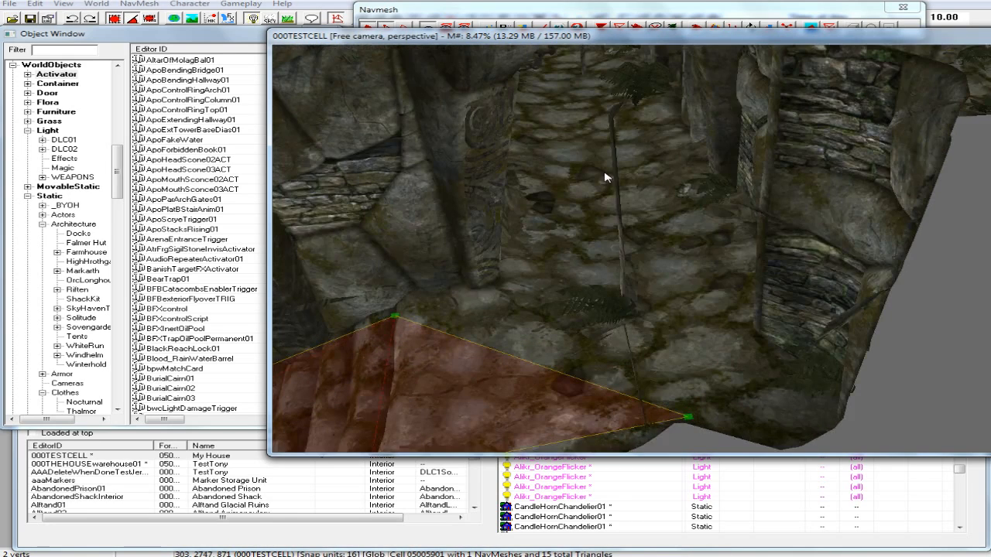
{"action": "right_click", "coordinate": [506, 282], "text": "ctrl"}
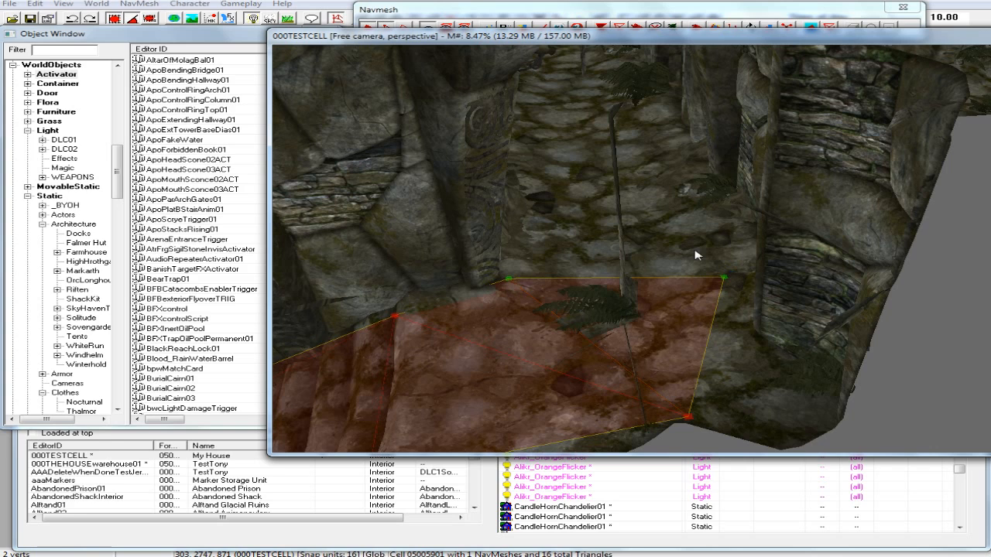
Look over the corridor beyond the landing and the adjoining hallway that still have no navmesh.
{"action": "middle_click_drag", "start_coordinate": [684, 247], "coordinate": [590, 220], "text": "shift"}
{"action": "scroll", "coordinate": [590, 220], "scroll_direction": "up", "scroll_amount": 3}
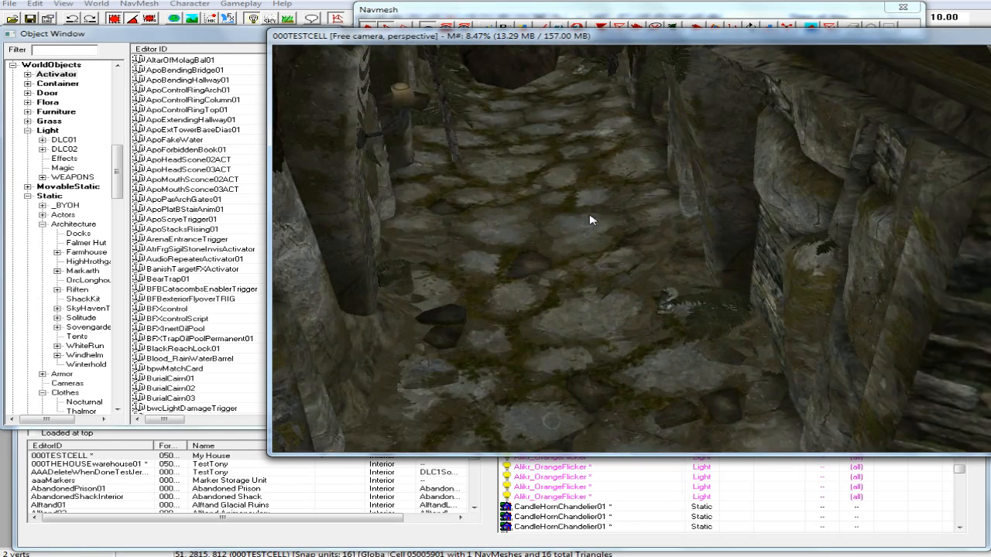
{"action": "scroll", "coordinate": [591, 223], "scroll_direction": "down", "scroll_amount": 3}
{"action": "scroll", "coordinate": [594, 226], "scroll_direction": "down", "scroll_amount": 3}
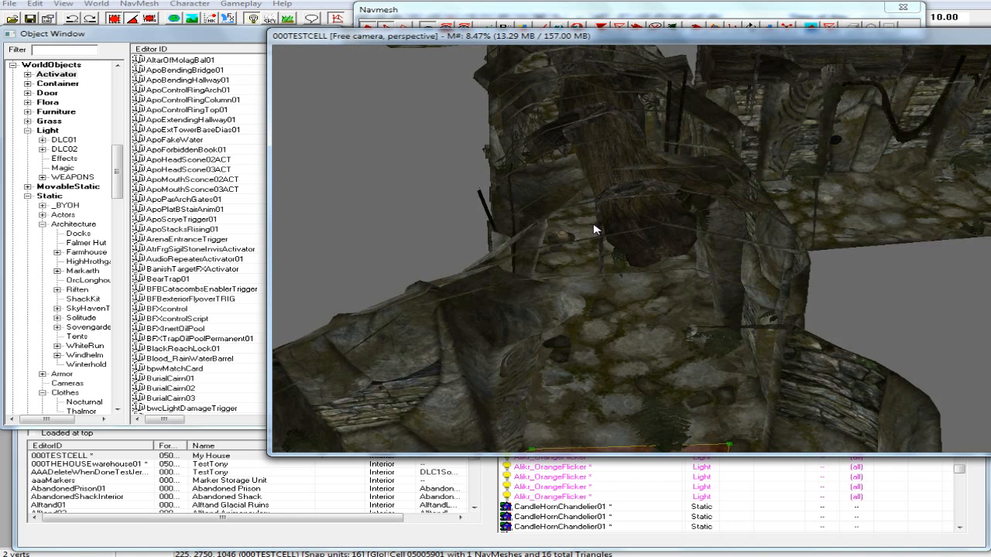
{"action": "scroll", "coordinate": [569, 231], "scroll_direction": "up", "scroll_amount": 3}
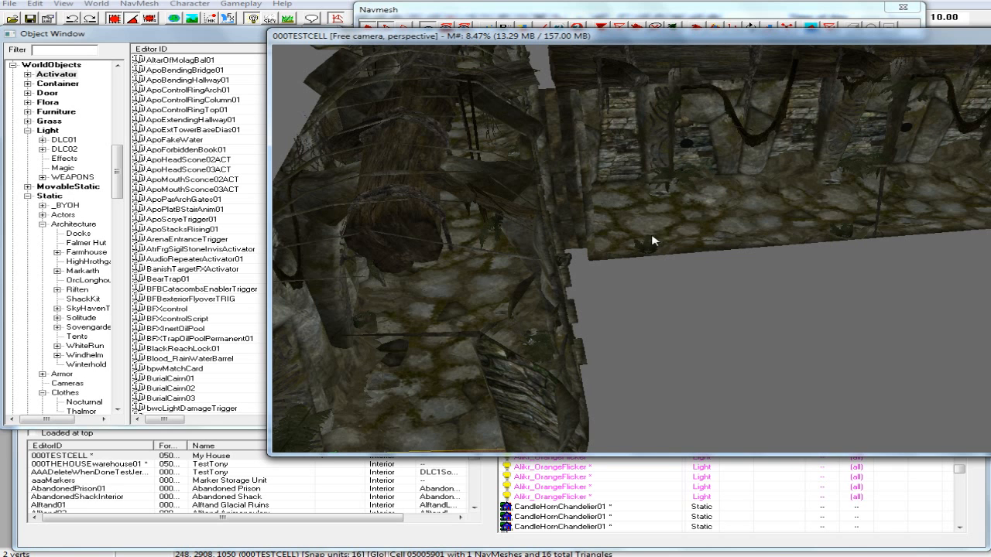
{"action": "scroll", "coordinate": [536, 285], "scroll_direction": "down", "scroll_amount": 3}
{"action": "middle_click_drag", "start_coordinate": [537, 313], "coordinate": [447, 248]}
Add a navmesh triangle from the two doorway vertices of the chandelier room to the floor at the left-hand pillar's base.
{"action": "scroll", "coordinate": [448, 249], "scroll_direction": "up", "scroll_amount": 10}
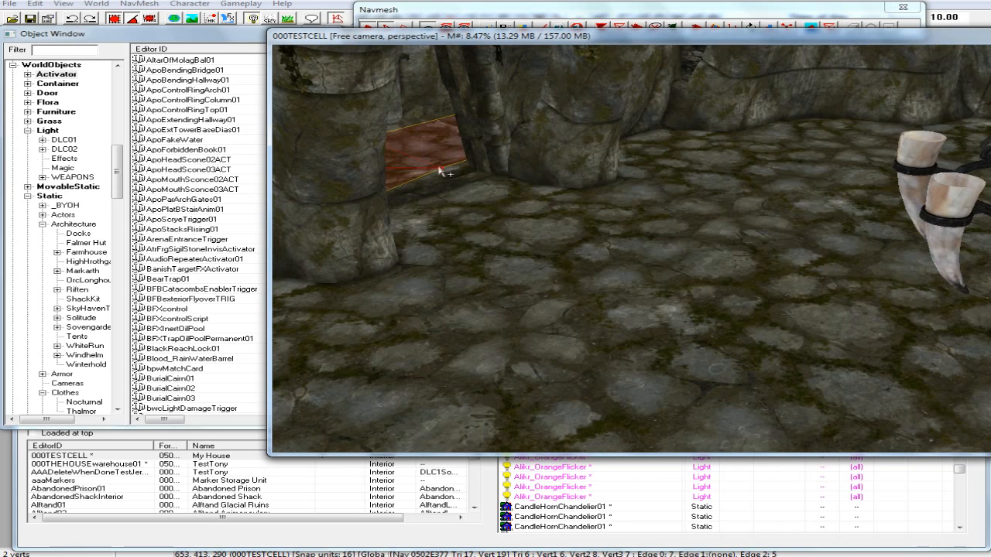
{"action": "left_click", "coordinate": [439, 169]}
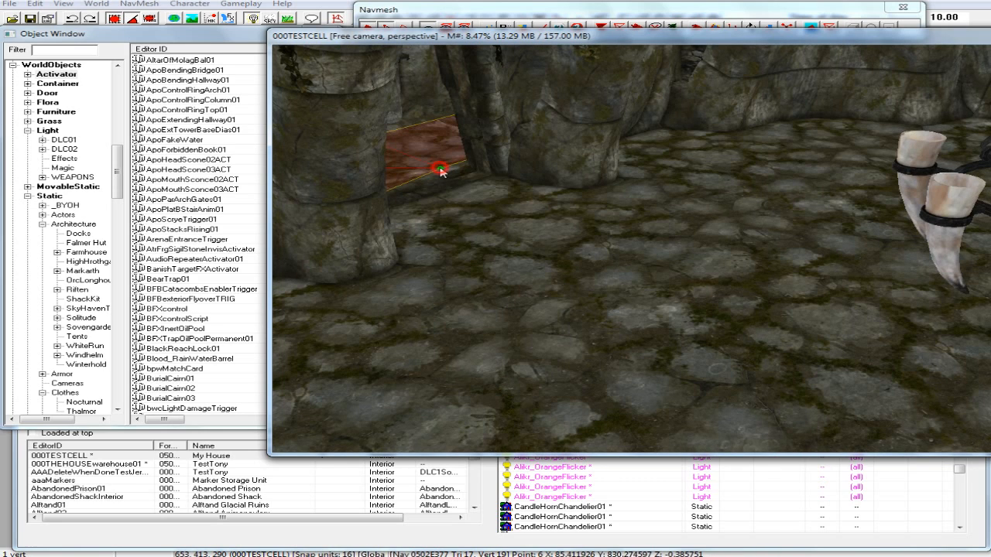
{"action": "middle_click_drag", "start_coordinate": [441, 170], "coordinate": [398, 178], "text": "shift"}
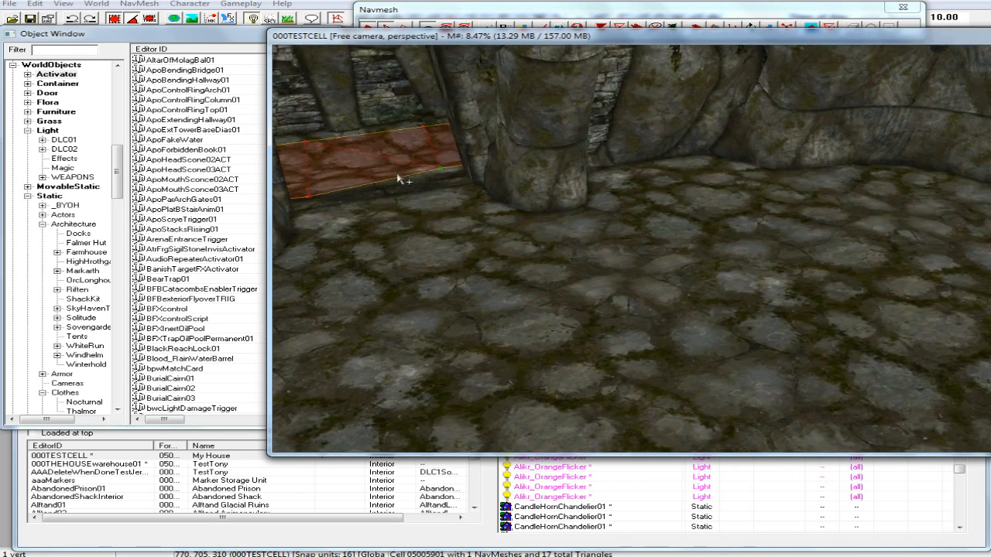
{"action": "right_click", "coordinate": [286, 247], "text": "ctrl"}
Add a navmesh triangle from the new left-hand vertex and the right doorway vertex to the floor at the right-hand pillar's base.
{"action": "left_click", "coordinate": [284, 248]}
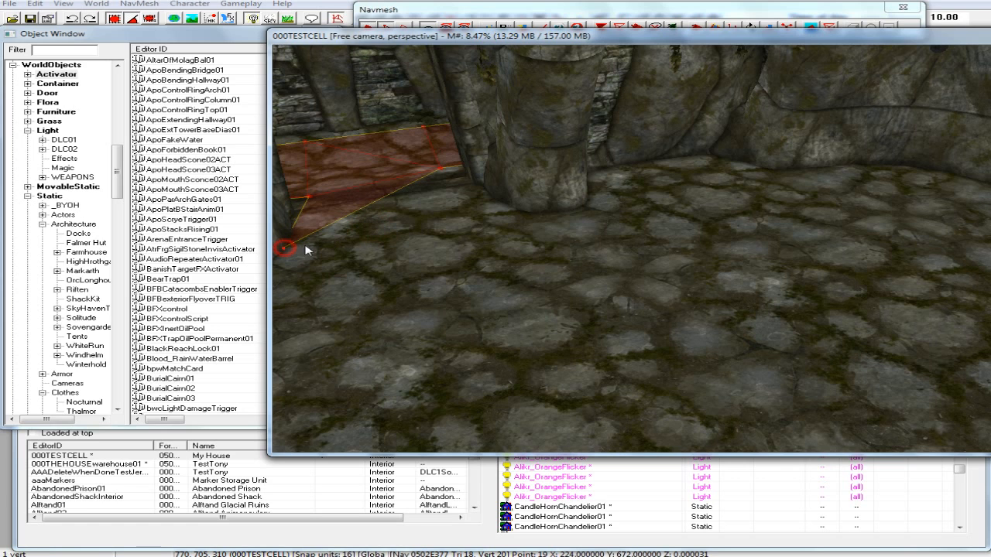
{"action": "left_click", "coordinate": [441, 168], "text": "ctrl"}
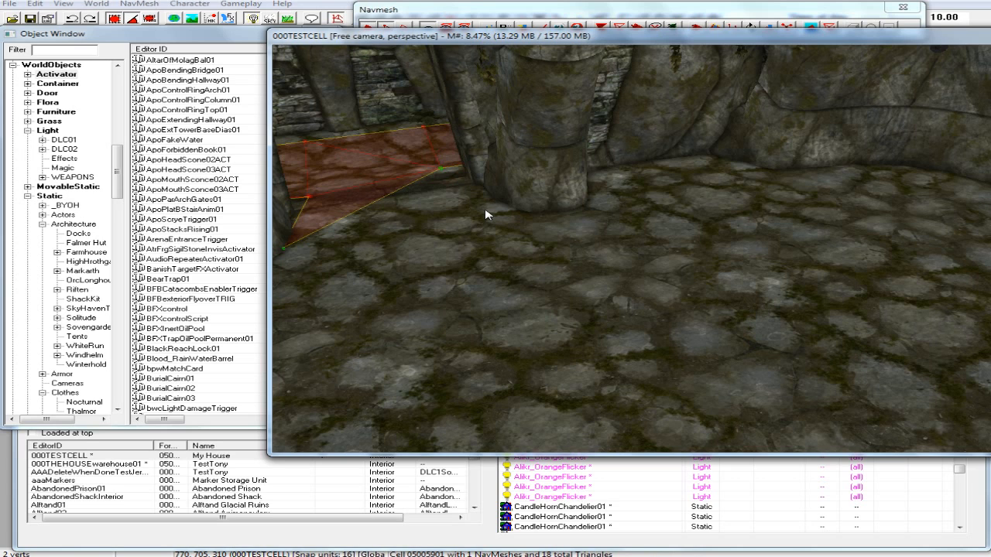
{"action": "right_click", "coordinate": [484, 210]}
Add a navmesh triangle from the two outer vertices at the doorway pillars to the chandelier room floor just past the right-hand pillar.
{"action": "left_click", "coordinate": [440, 231]}
{"action": "left_click", "coordinate": [284, 249]}
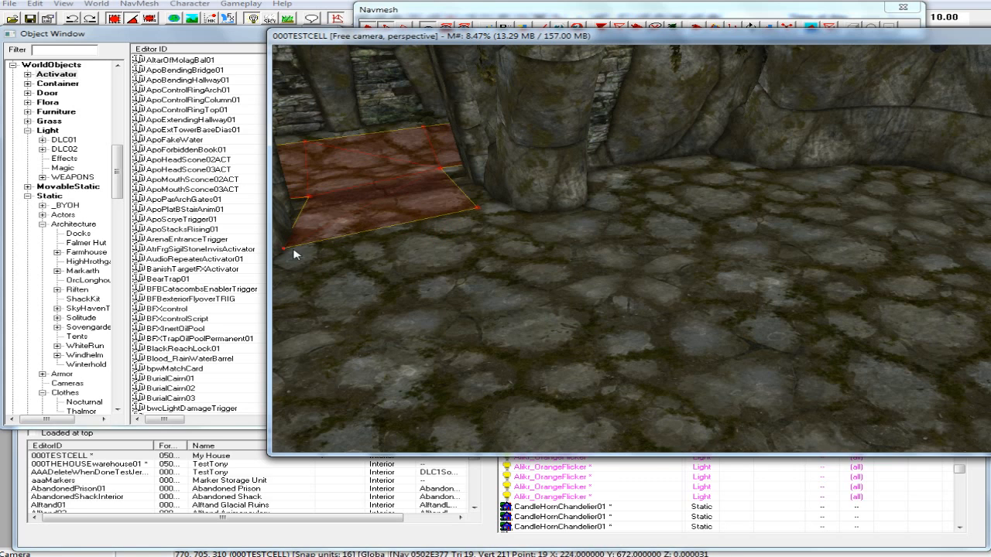
{"action": "left_click", "coordinate": [476, 209], "text": "ctrl"}
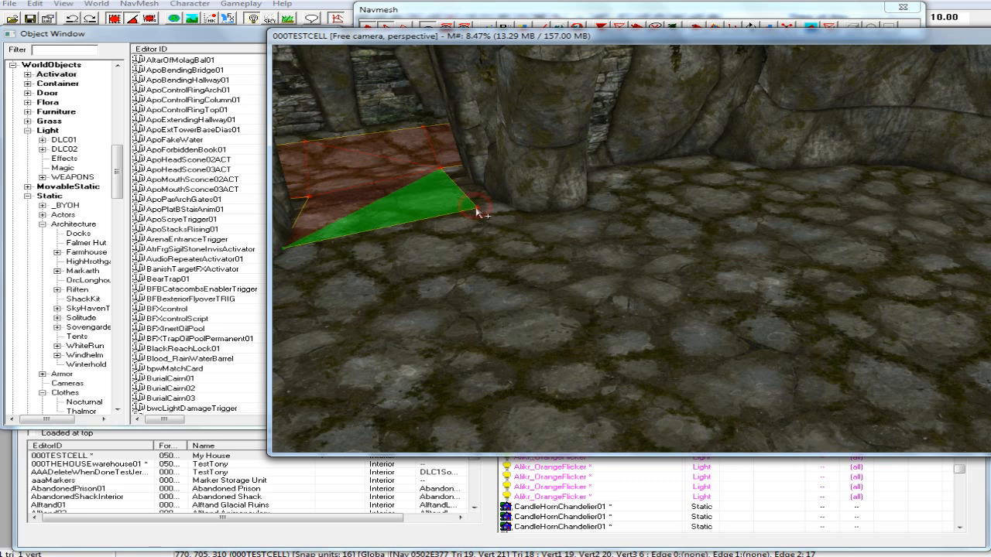
{"action": "left_click", "coordinate": [476, 209], "text": "ctrl"}
{"action": "left_click", "coordinate": [478, 208]}
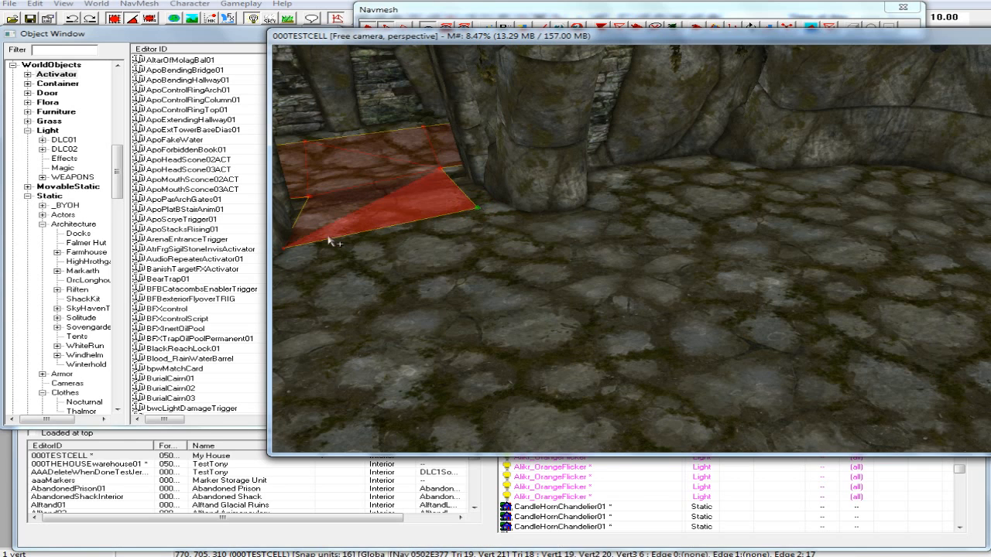
{"action": "left_click", "coordinate": [285, 249], "text": "ctrl"}
{"action": "middle_click_drag", "start_coordinate": [311, 251], "coordinate": [392, 288], "text": "shift"}
{"action": "scroll", "coordinate": [416, 280], "scroll_direction": "down", "scroll_amount": 2}
{"action": "scroll", "coordinate": [391, 288], "scroll_direction": "down", "scroll_amount": 1}
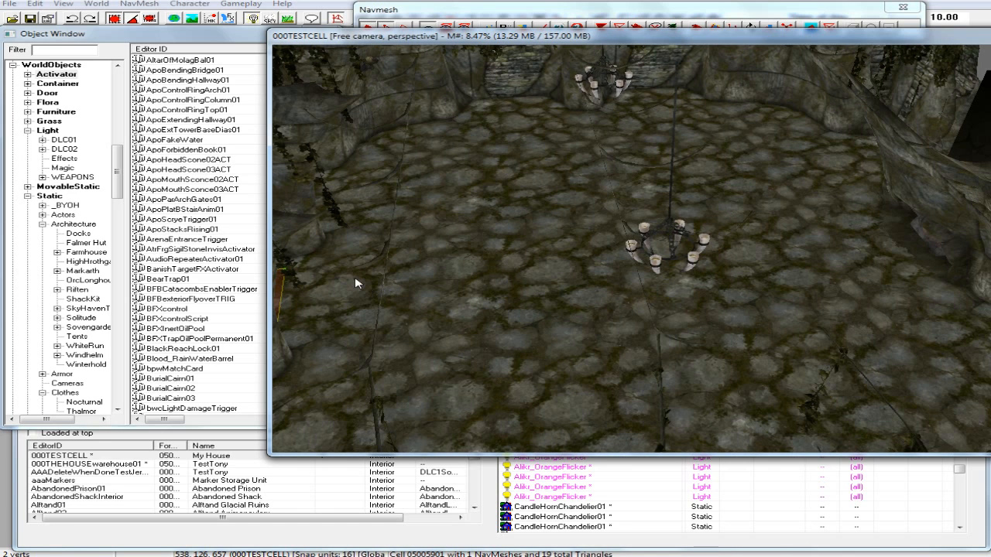
{"action": "scroll", "coordinate": [346, 248], "scroll_direction": "up", "scroll_amount": 2}
{"action": "middle_click_drag", "start_coordinate": [346, 248], "coordinate": [369, 236]}
{"action": "scroll", "coordinate": [364, 250], "scroll_direction": "up", "scroll_amount": 2}
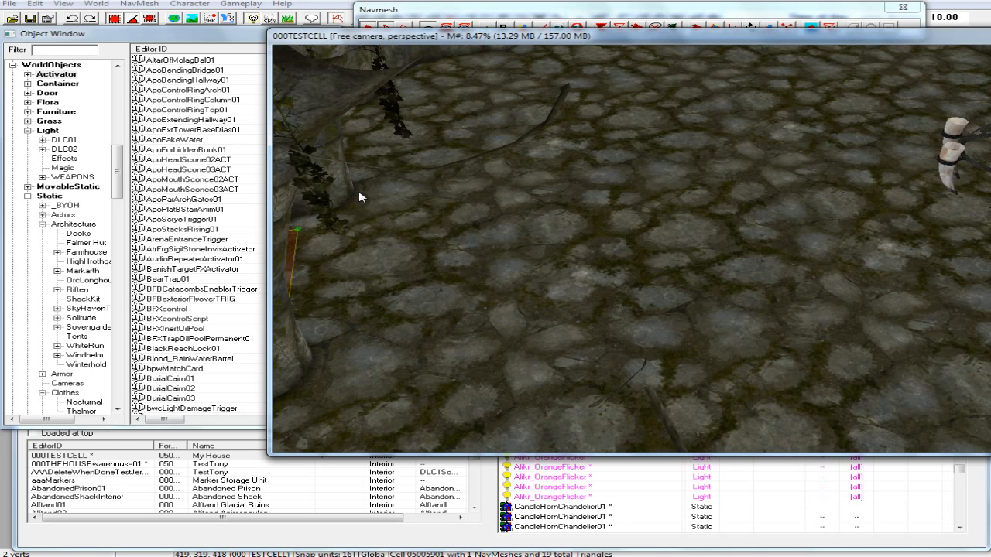
{"action": "scroll", "coordinate": [359, 197], "scroll_direction": "up", "scroll_amount": 2}
{"action": "middle_click_drag", "start_coordinate": [360, 197], "coordinate": [376, 202]}
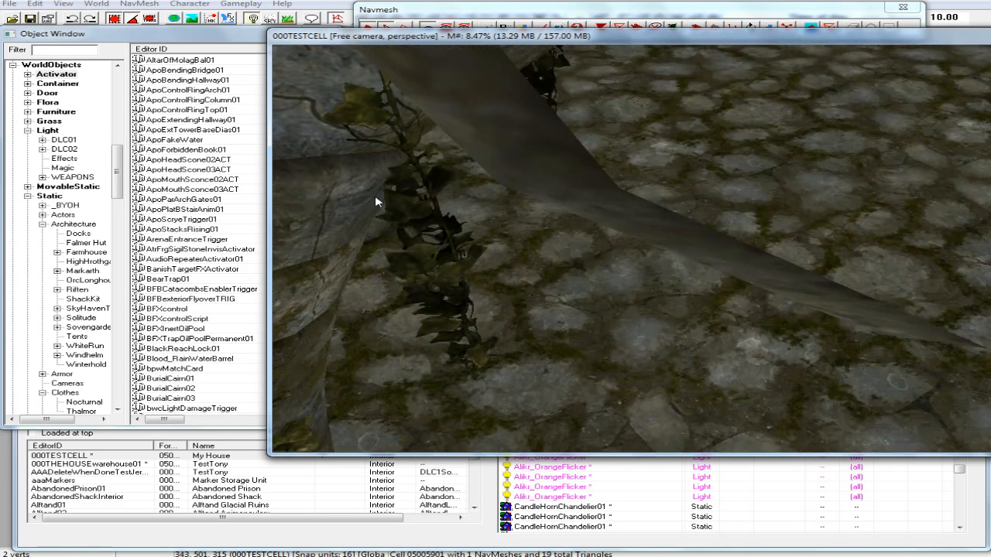
{"action": "scroll", "coordinate": [375, 197], "scroll_direction": "up", "scroll_amount": 2}
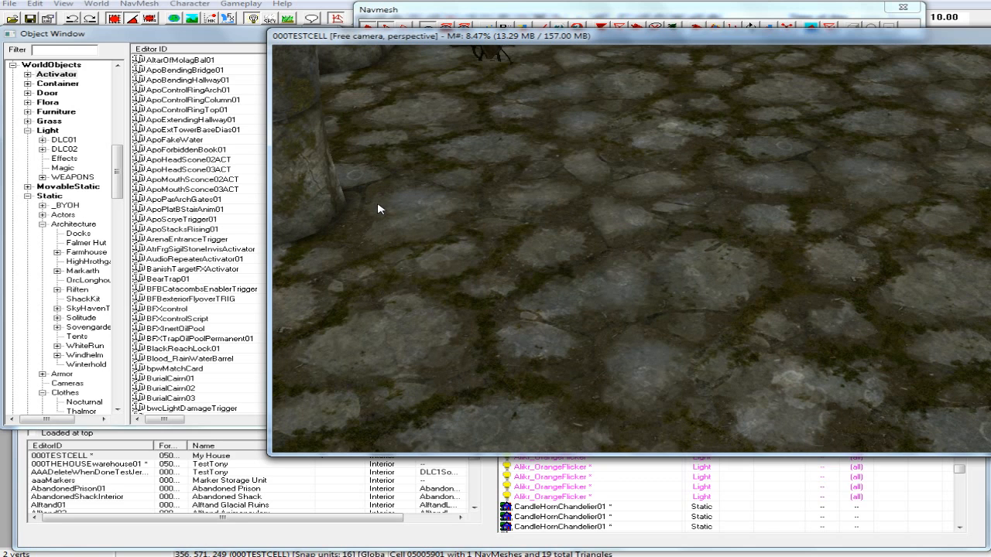
{"action": "left_click", "coordinate": [385, 203]}
{"action": "scroll", "coordinate": [416, 224], "scroll_direction": "down", "scroll_amount": 3}
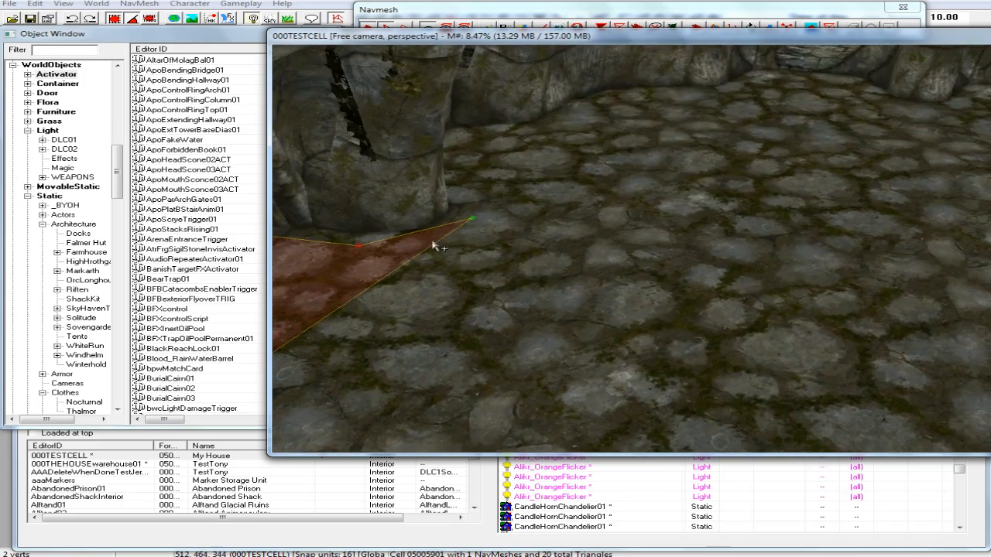
{"action": "middle_click_drag", "start_coordinate": [433, 244], "coordinate": [344, 274], "text": "shift"}
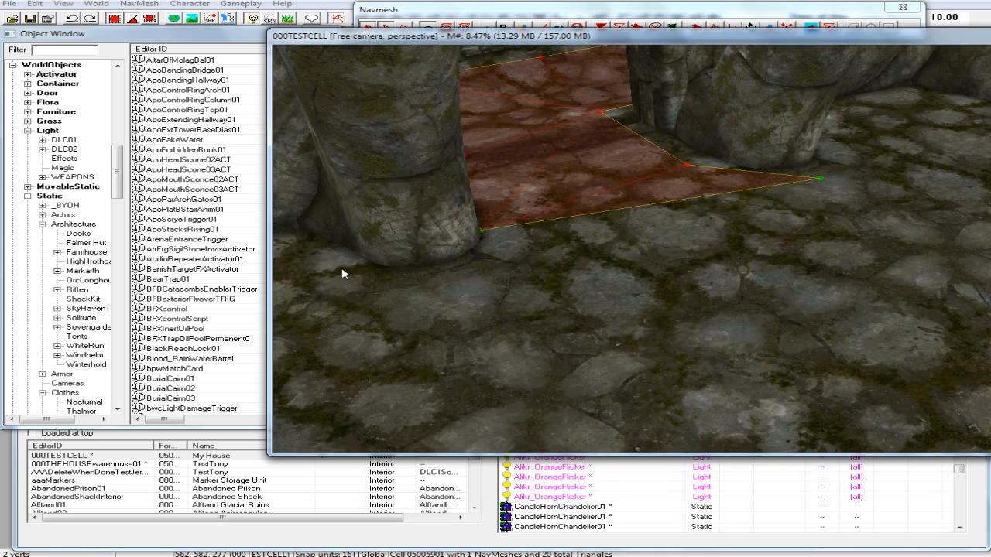
Add two navmesh triangles around the base of the left-hand doorway pillar, ending on the floor just past it.
{"action": "right_click", "coordinate": [487, 248], "text": "ctrl"}
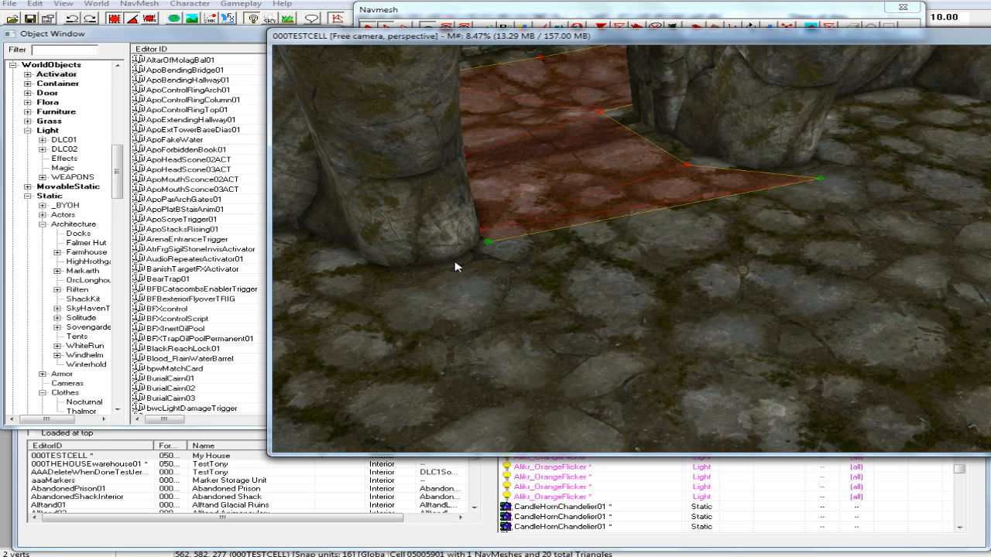
{"action": "right_click", "coordinate": [456, 266], "text": "ctrl"}
{"action": "left_click", "coordinate": [582, 272]}
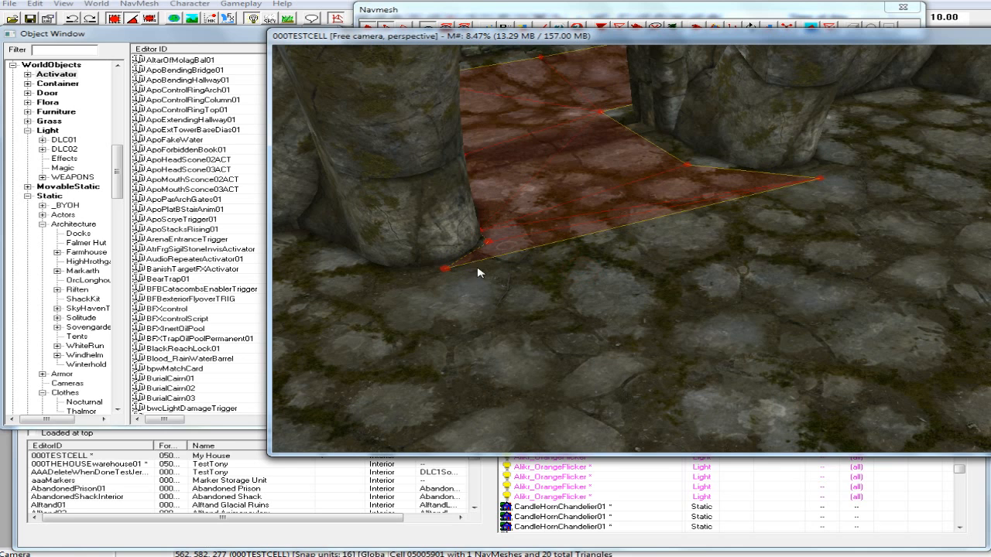
Add a navmesh triangle from the two outermost pillar vertices across the room, past the chandelier, to the floor by the opposite wall.
{"action": "left_click", "coordinate": [445, 269]}
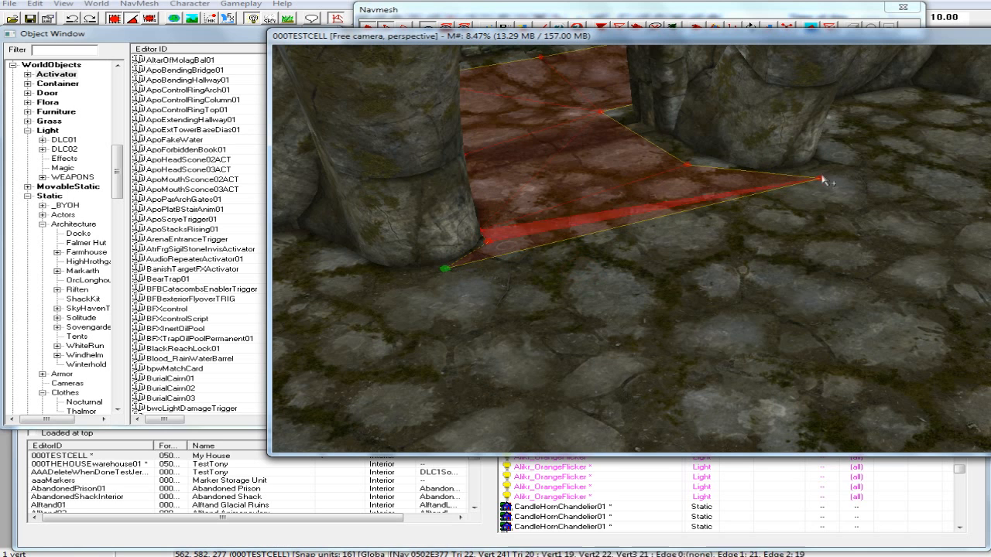
{"action": "middle_click_drag", "start_coordinate": [856, 191], "coordinate": [876, 204], "text": "shift"}
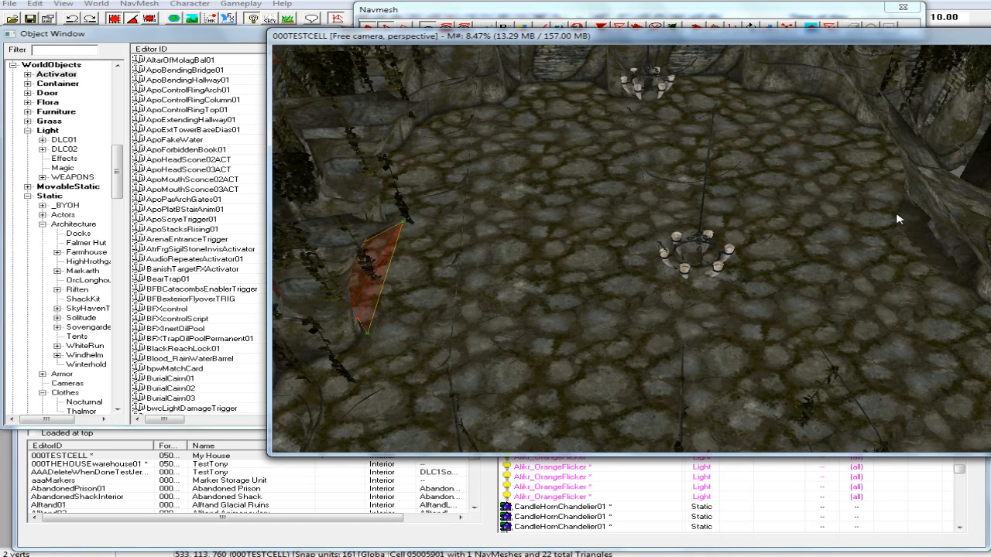
{"action": "right_click", "coordinate": [894, 216], "text": "ctrl"}
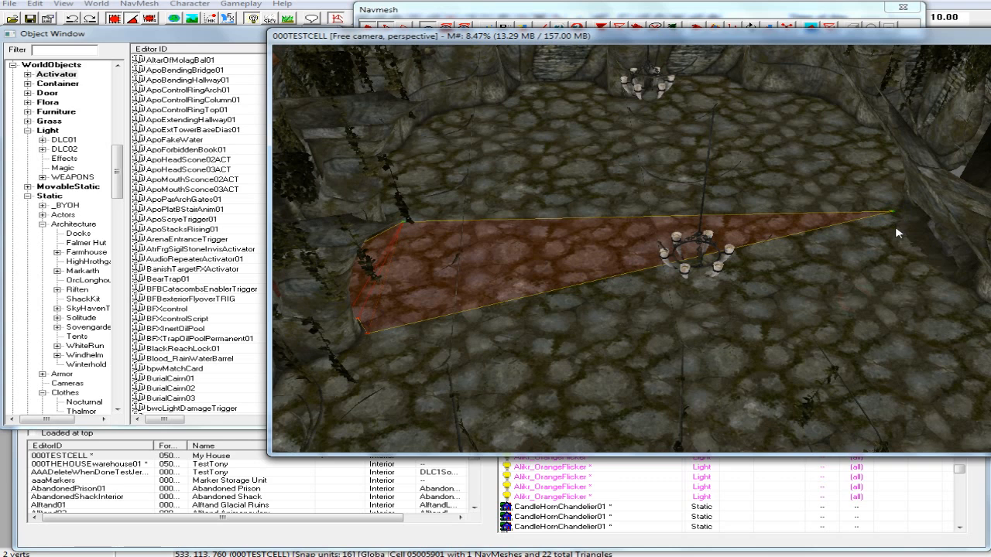
Add a navmesh triangle from the left-hand pillar vertex and the far-wall vertex to the floor farther along the opposite wall.
{"action": "left_click", "coordinate": [364, 333]}
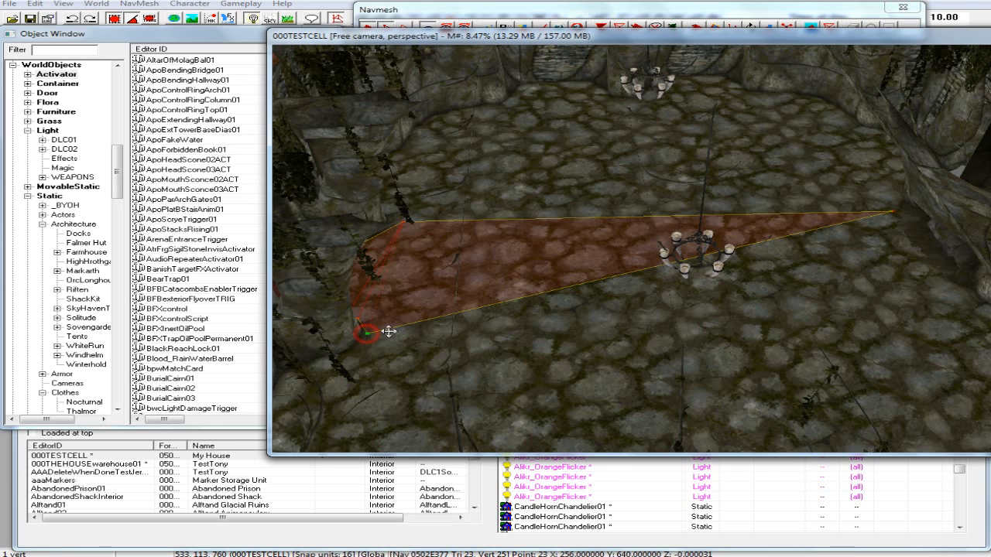
{"action": "left_click", "coordinate": [891, 213], "text": "ctrl"}
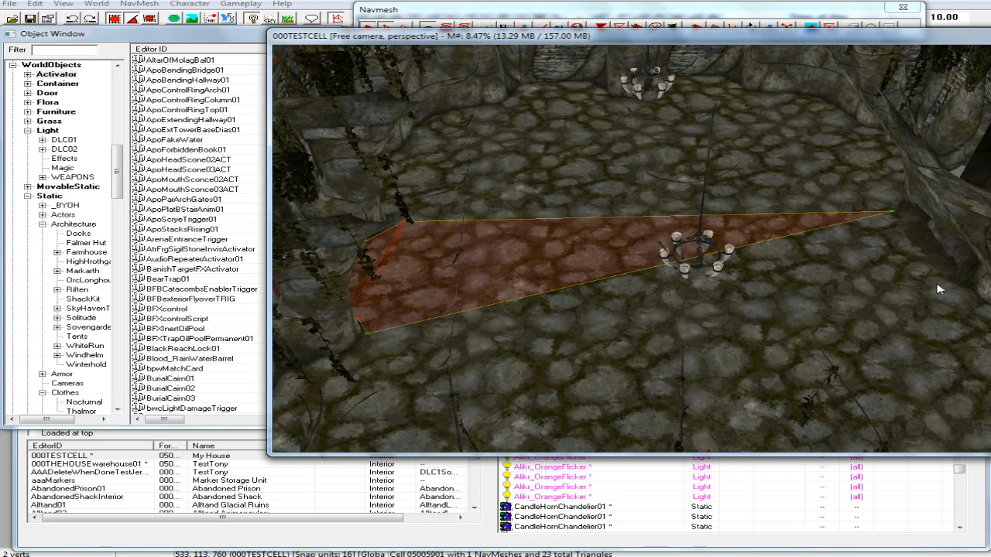
{"action": "right_click", "coordinate": [938, 285], "text": "ctrl"}
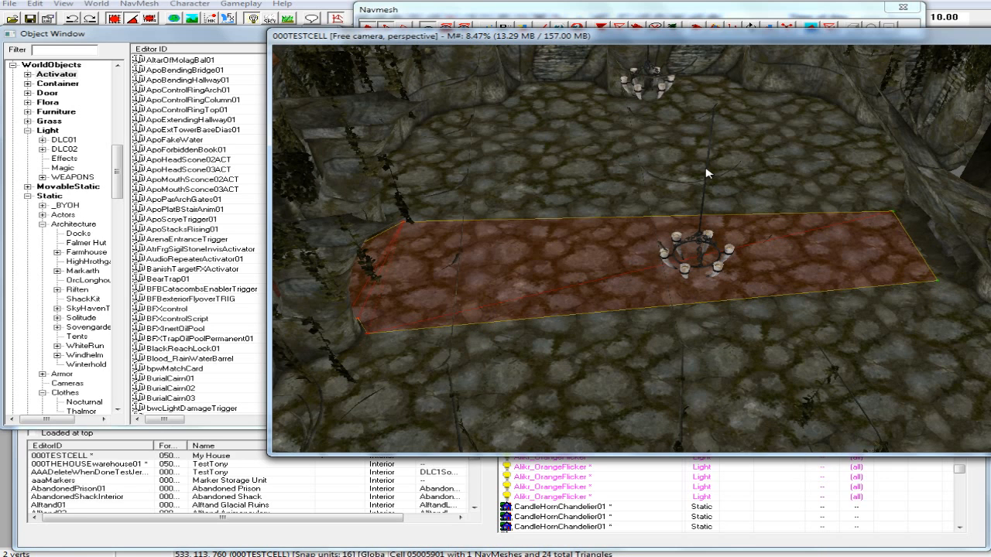
Extend the strip's edge facing the brick alcoves with two navmesh triangles, one reaching each side wall near the second chandelier.
{"action": "left_click", "coordinate": [404, 229]}
{"action": "key", "text": "d"}
{"action": "left_click", "coordinate": [405, 222]}
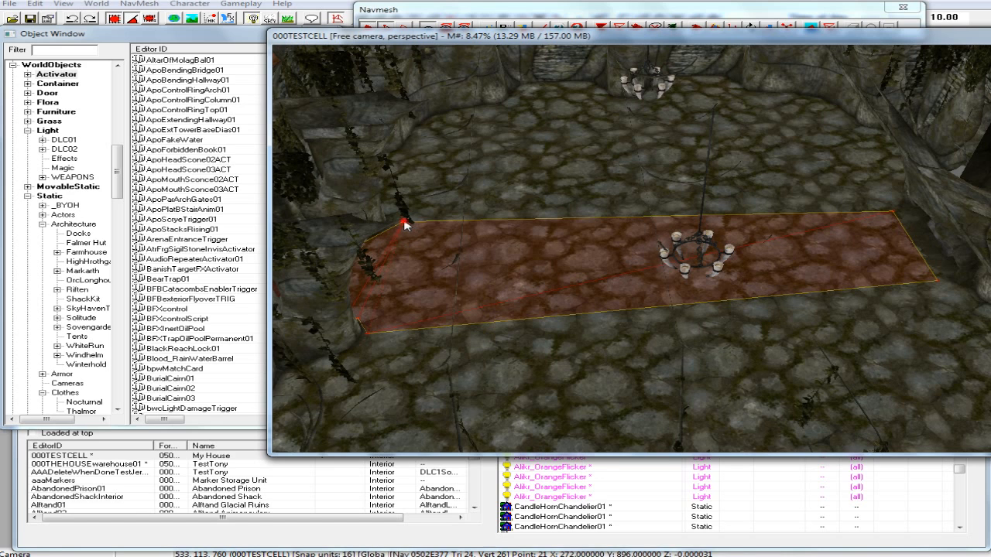
{"action": "left_click", "coordinate": [894, 217], "text": "ctrl"}
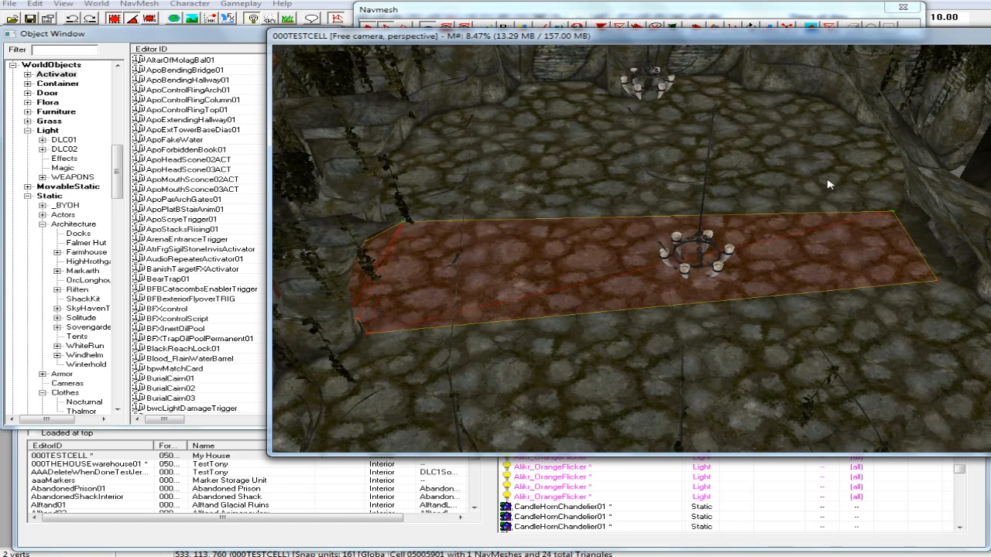
{"action": "scroll", "coordinate": [830, 190], "scroll_direction": "up", "scroll_amount": 3}
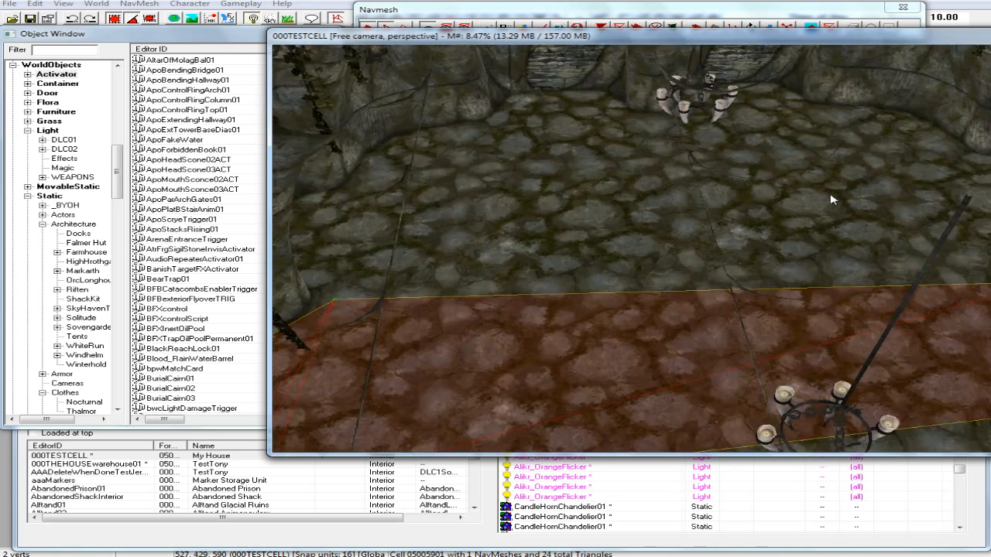
{"action": "middle_click_drag", "start_coordinate": [827, 195], "coordinate": [832, 197]}
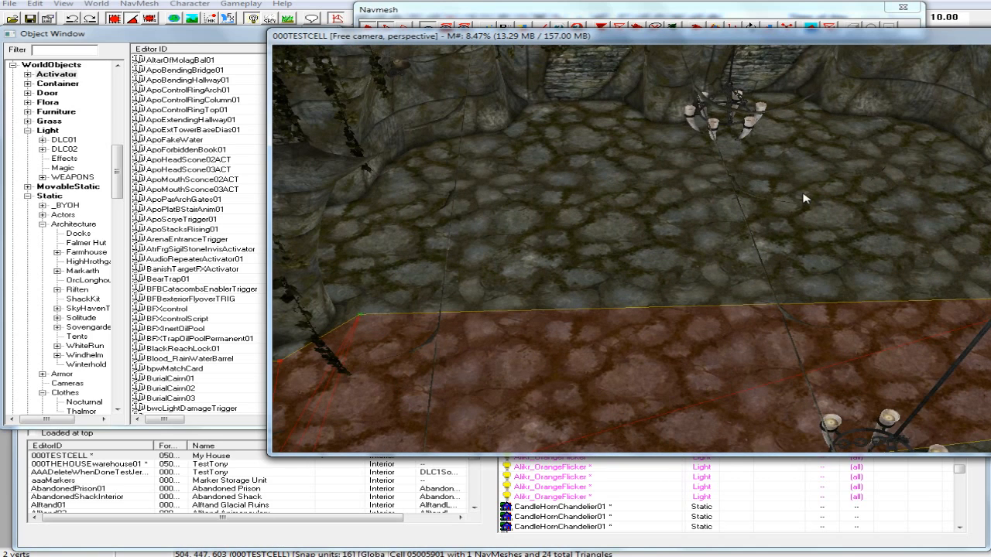
{"action": "right_click", "coordinate": [402, 167]}
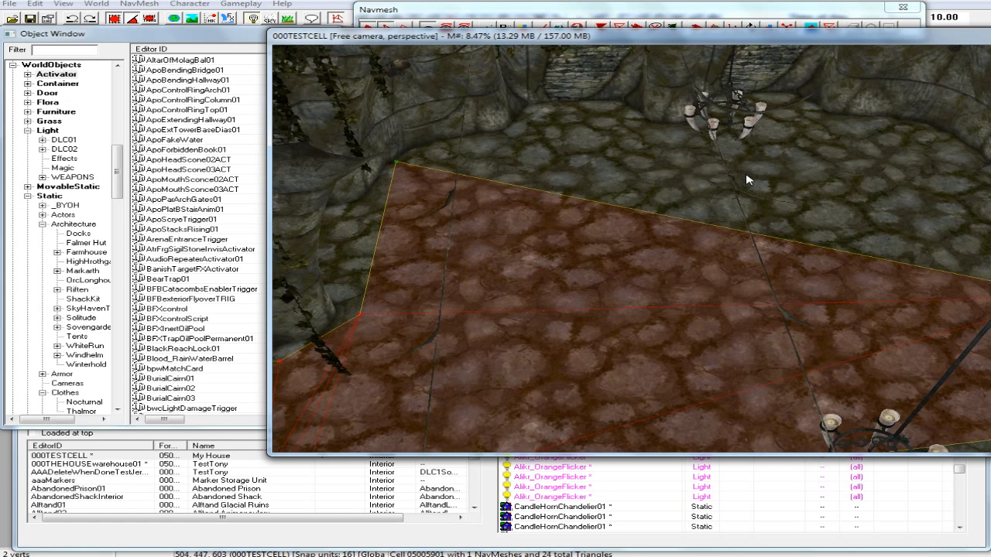
{"action": "middle_click_drag", "start_coordinate": [747, 176], "coordinate": [730, 176]}
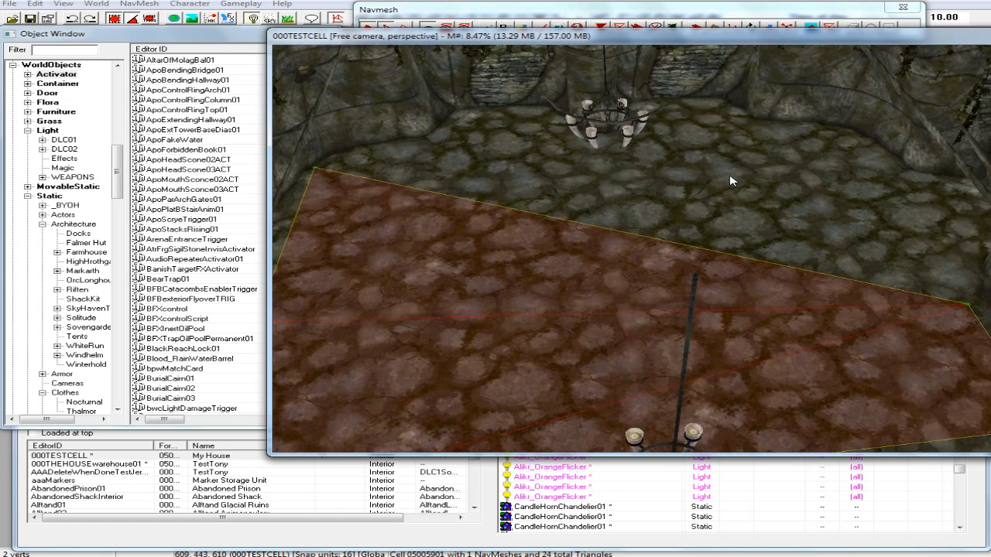
{"action": "right_click", "coordinate": [874, 147]}
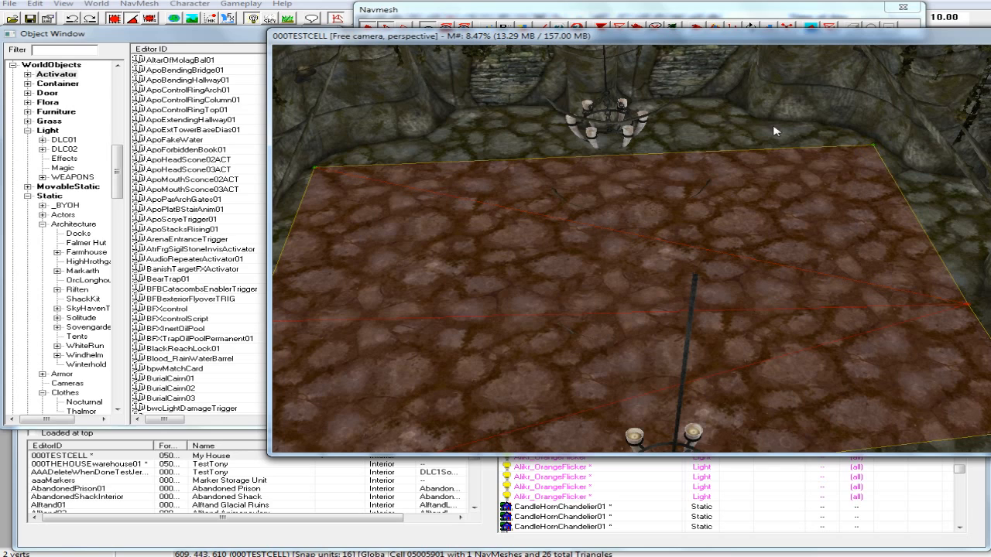
Add a navmesh triangle from the mesh's two end corners to the base of the rock pillar between the two brick alcoves.
{"action": "scroll", "coordinate": [757, 136], "scroll_direction": "up", "scroll_amount": 3}
{"action": "middle_click_drag", "start_coordinate": [757, 130], "coordinate": [768, 143]}
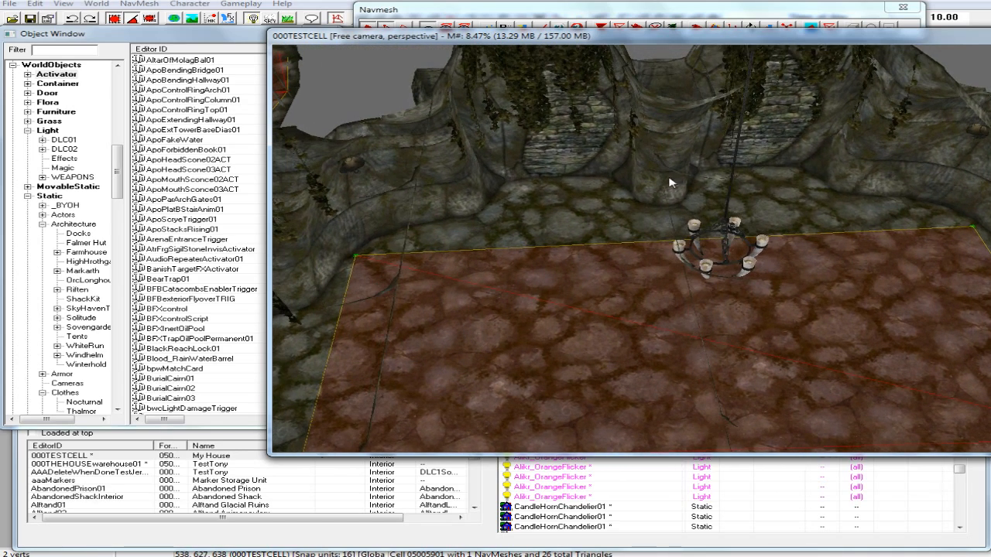
{"action": "right_click", "coordinate": [631, 203], "text": "ctrl"}
Add a navmesh triangle from the rock pillar vertex and the room corner vertex to the floor on the pillar's alcove side.
{"action": "middle_click_drag", "start_coordinate": [873, 191], "coordinate": [819, 201]}
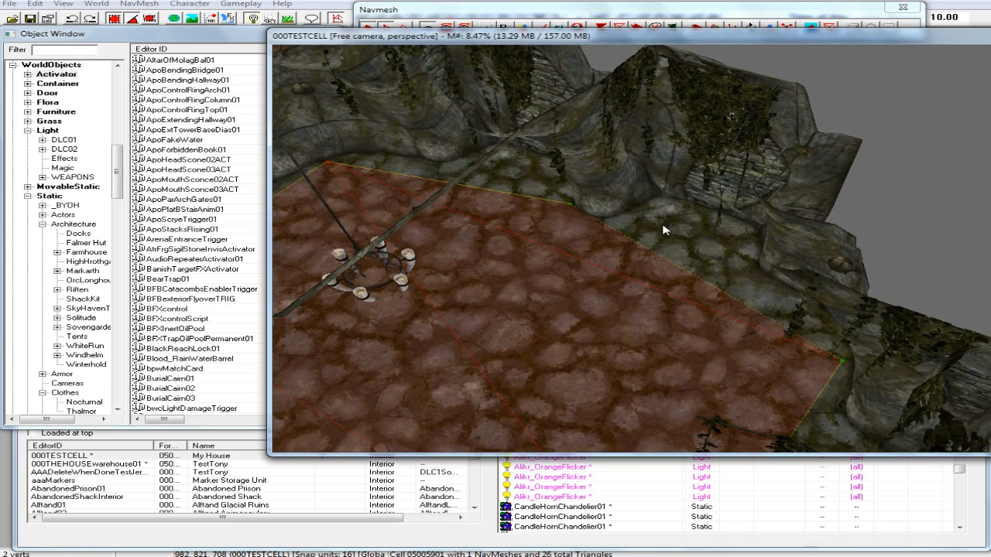
{"action": "scroll", "coordinate": [635, 230], "scroll_direction": "up", "scroll_amount": 3}
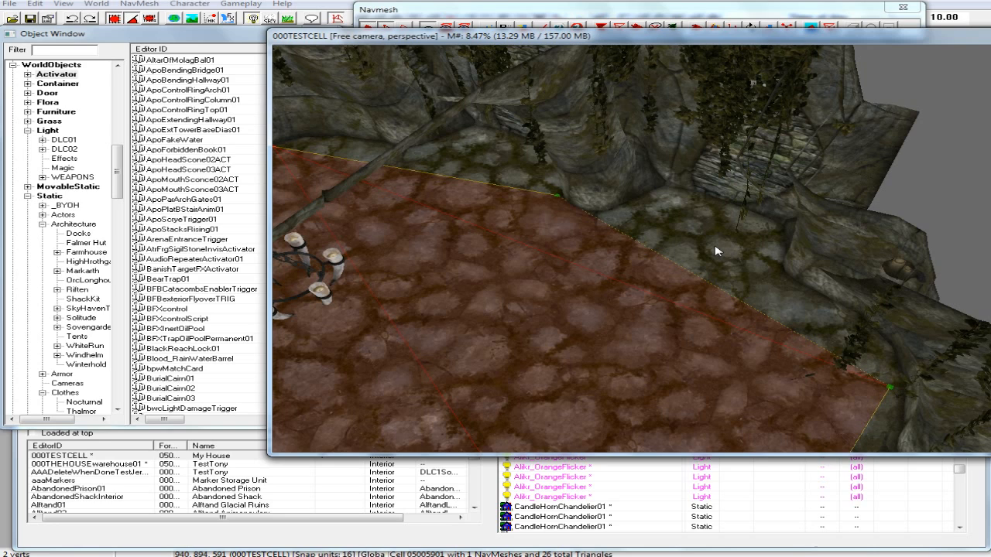
{"action": "scroll", "coordinate": [705, 254], "scroll_direction": "down", "scroll_amount": 2}
{"action": "scroll", "coordinate": [694, 257], "scroll_direction": "down", "scroll_amount": 2}
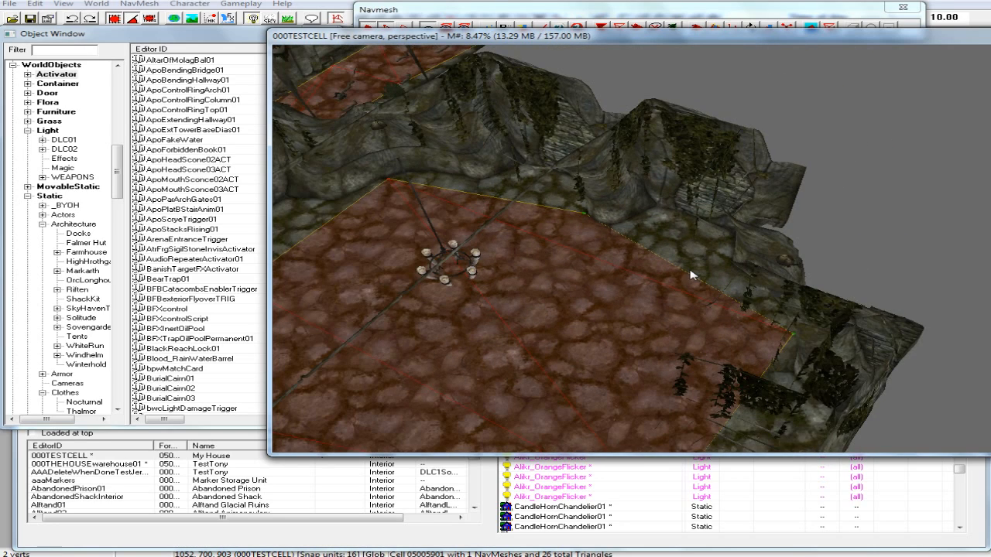
{"action": "scroll", "coordinate": [691, 275], "scroll_direction": "up", "scroll_amount": 4}
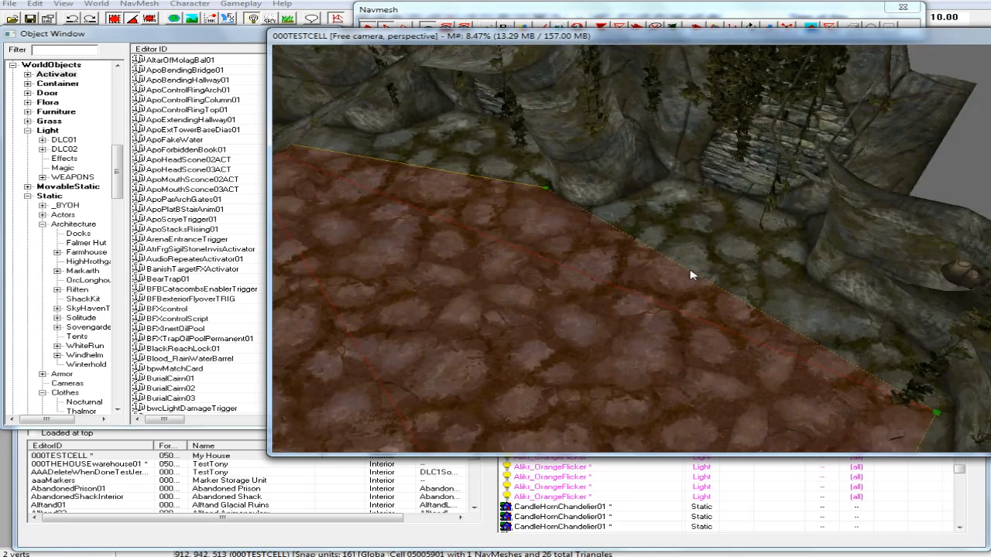
{"action": "scroll", "coordinate": [691, 275], "scroll_direction": "up", "scroll_amount": 2}
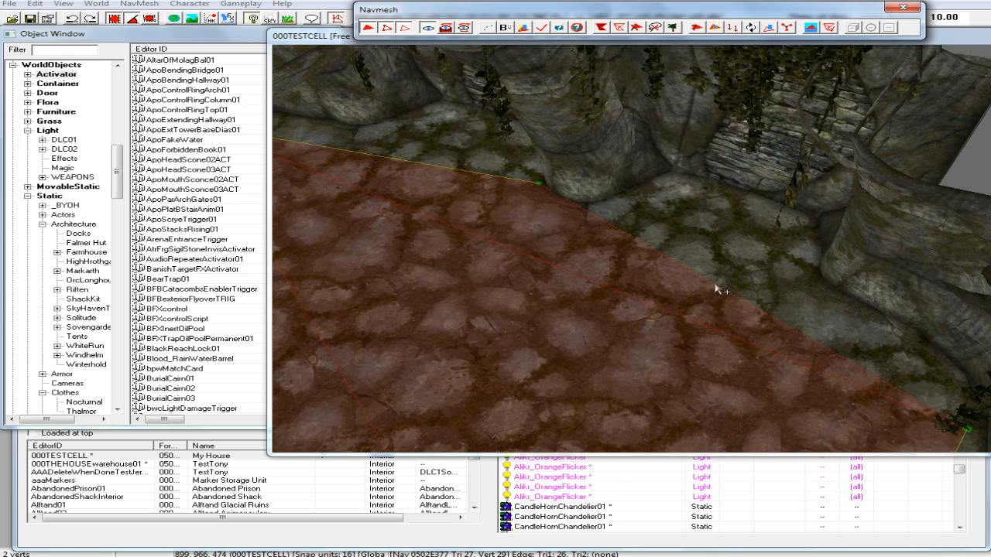
{"action": "right_click", "coordinate": [601, 219], "text": "ctrl"}
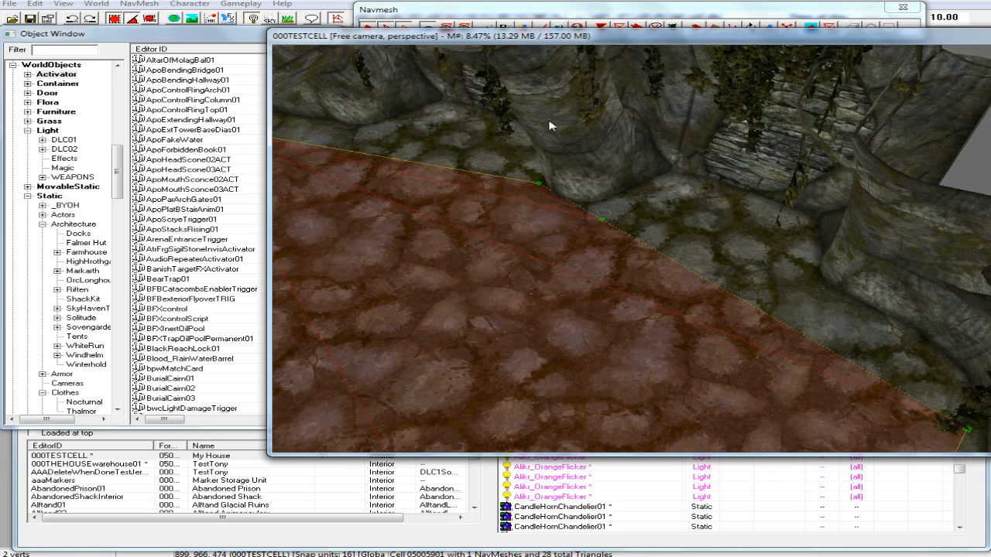
Place a standalone navmesh vertex on the uncovered alcove floor, against the rock wall opposite the pillar.
{"action": "left_click", "coordinate": [600, 9]}
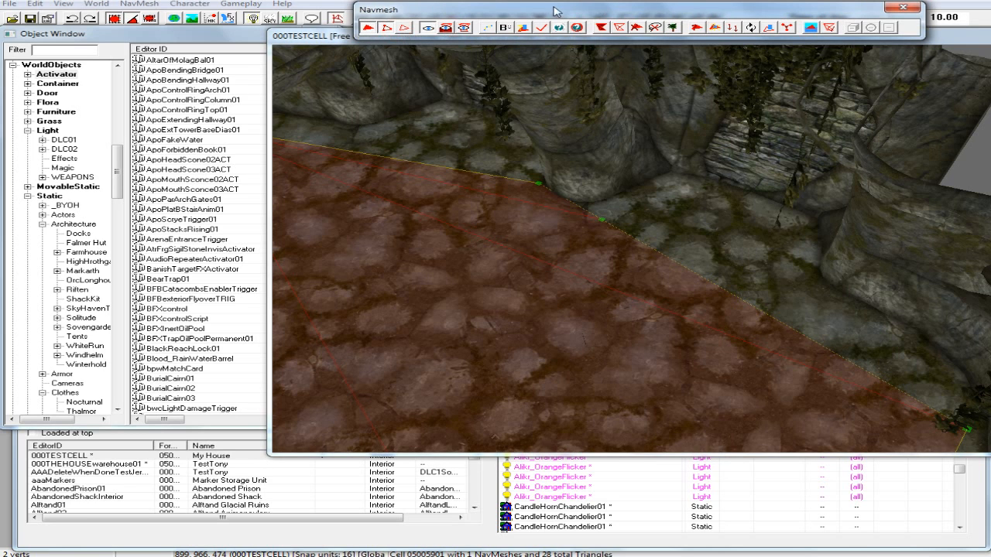
{"action": "left_click", "coordinate": [344, 39]}
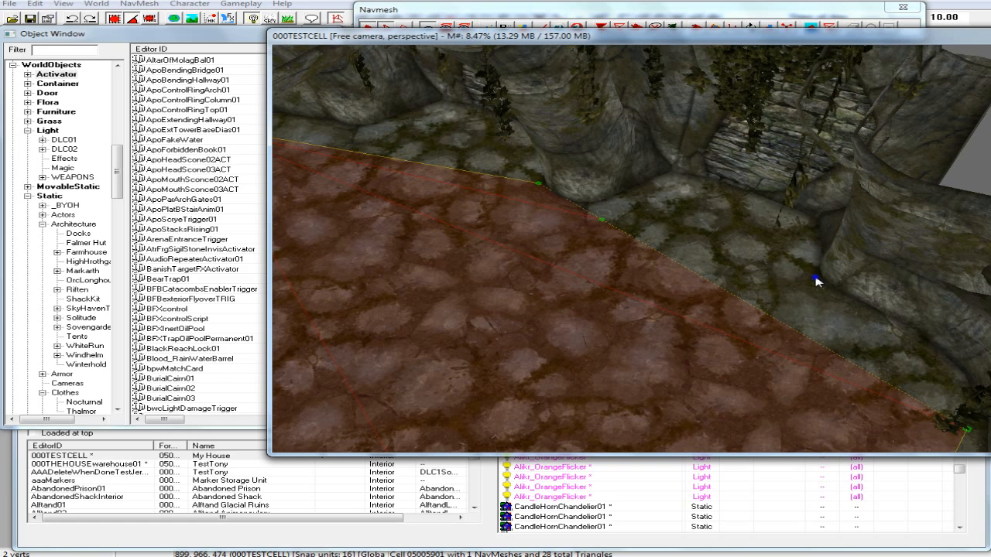
{"action": "middle_click_drag", "start_coordinate": [755, 283], "coordinate": [749, 281]}
{"action": "left_click", "coordinate": [753, 276]}
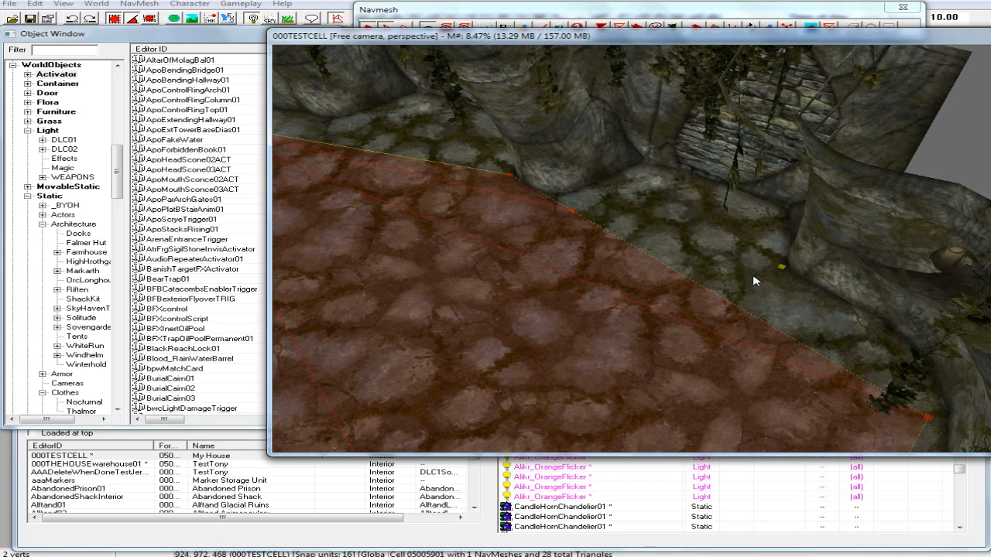
Create a navmesh triangle from the alcove-side pillar vertex, the standalone vertex and the room corner vertex.
{"action": "left_click", "coordinate": [573, 211]}
{"action": "left_click", "coordinate": [782, 268], "text": "ctrl"}
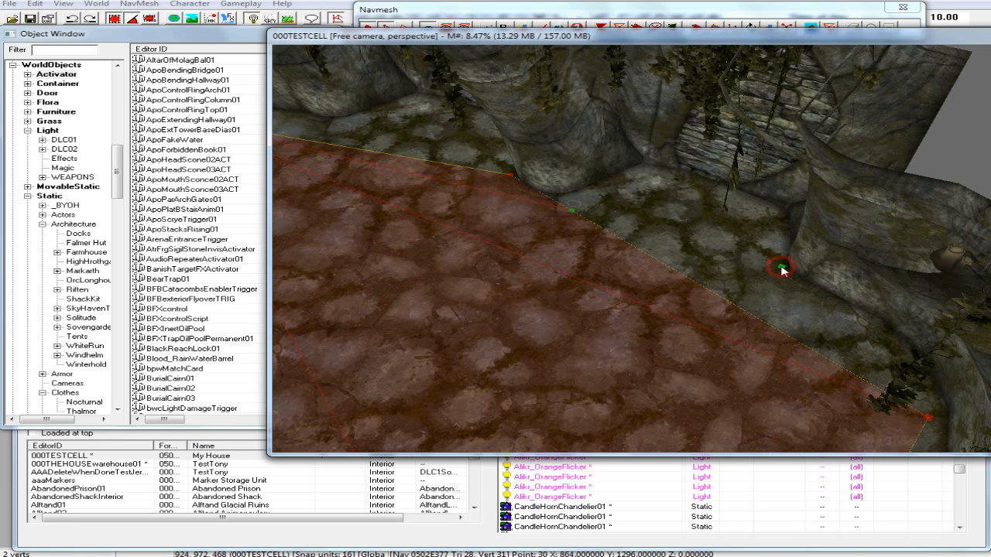
{"action": "left_click", "coordinate": [929, 418], "text": "ctrl"}
{"action": "key", "text": "f"}
{"action": "left_click", "coordinate": [718, 227]}
Fill the alcove floor with two navmesh triangles from its opening edge back to the brick wall.
{"action": "scroll", "coordinate": [588, 215], "scroll_direction": "up", "scroll_amount": 2}
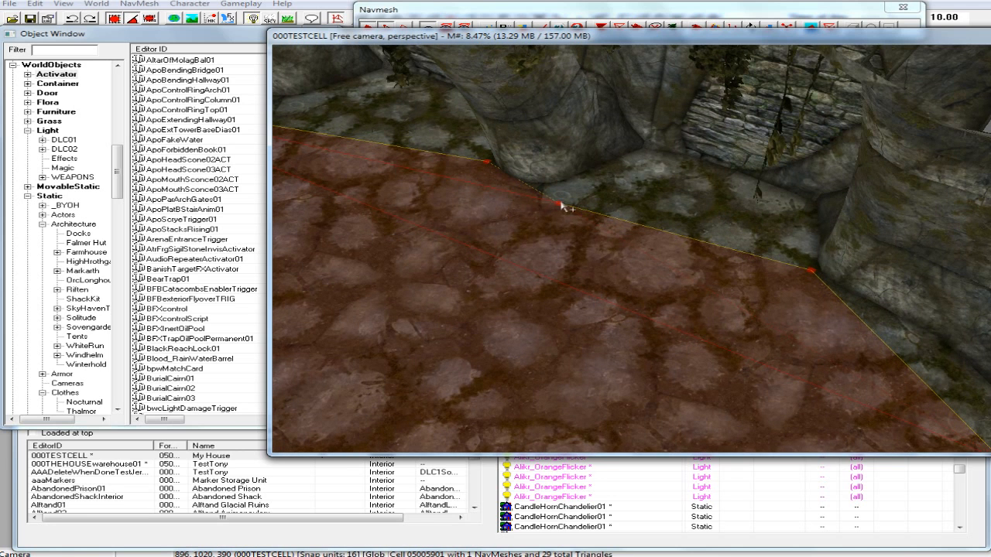
{"action": "left_click", "coordinate": [560, 204]}
{"action": "left_click", "coordinate": [810, 270], "text": "ctrl"}
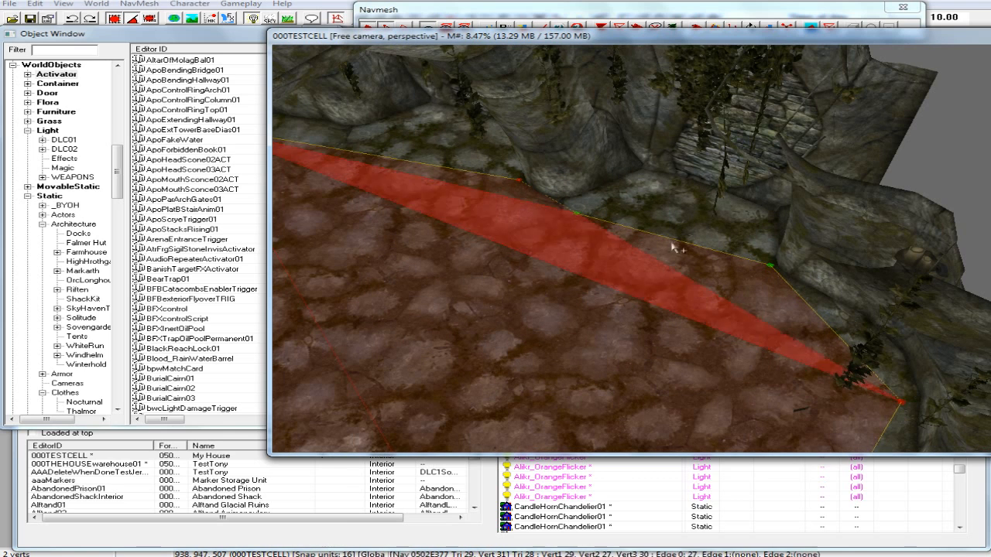
{"action": "scroll", "coordinate": [675, 217], "scroll_direction": "up", "scroll_amount": 2}
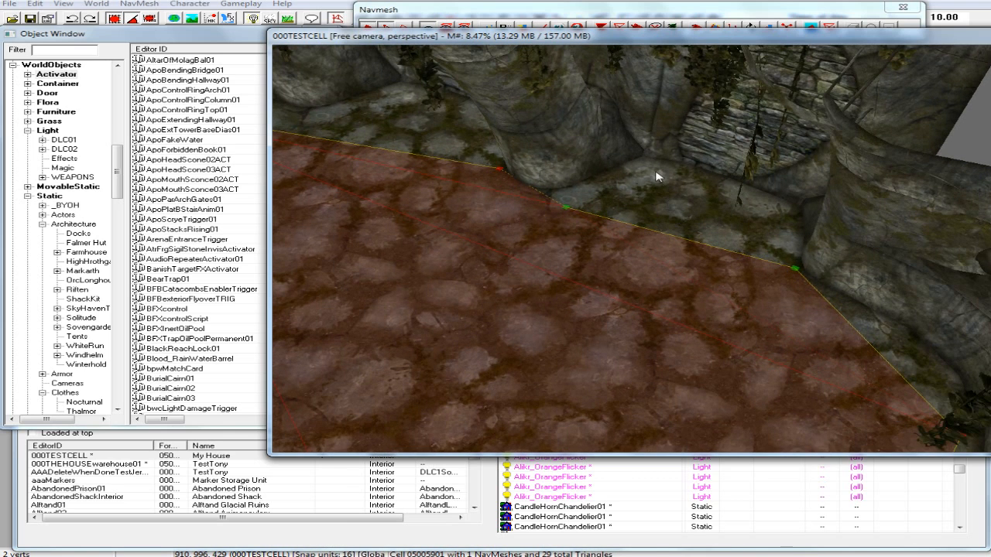
{"action": "right_click", "coordinate": [645, 163], "text": "ctrl"}
{"action": "right_click", "coordinate": [796, 210], "text": "ctrl"}
{"action": "scroll", "coordinate": [787, 228], "scroll_direction": "down", "scroll_amount": 3}
{"action": "scroll", "coordinate": [788, 225], "scroll_direction": "down", "scroll_amount": 1}
{"action": "middle_click_drag", "start_coordinate": [798, 226], "coordinate": [579, 263]}
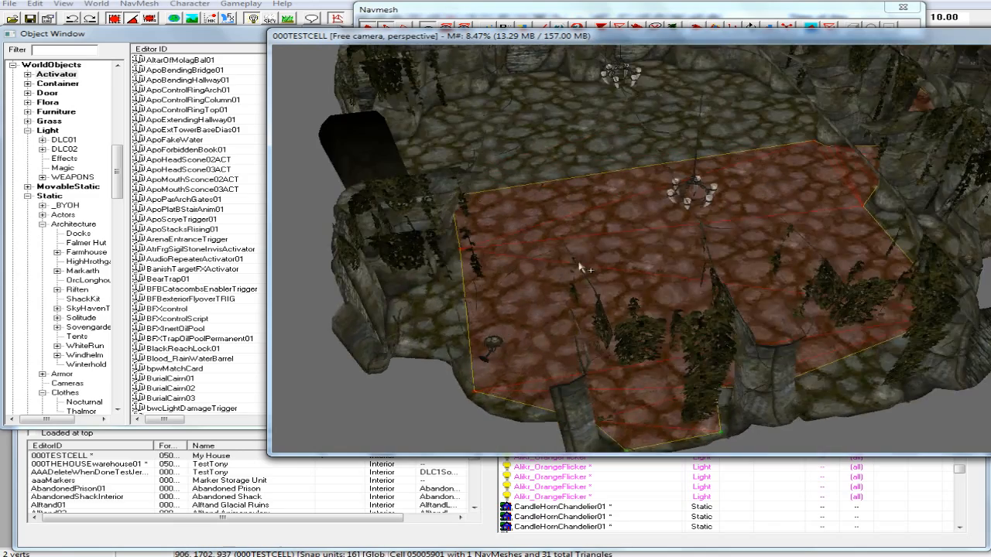
{"action": "scroll", "coordinate": [573, 275], "scroll_direction": "up", "scroll_amount": 3}
{"action": "scroll", "coordinate": [569, 280], "scroll_direction": "up", "scroll_amount": 1}
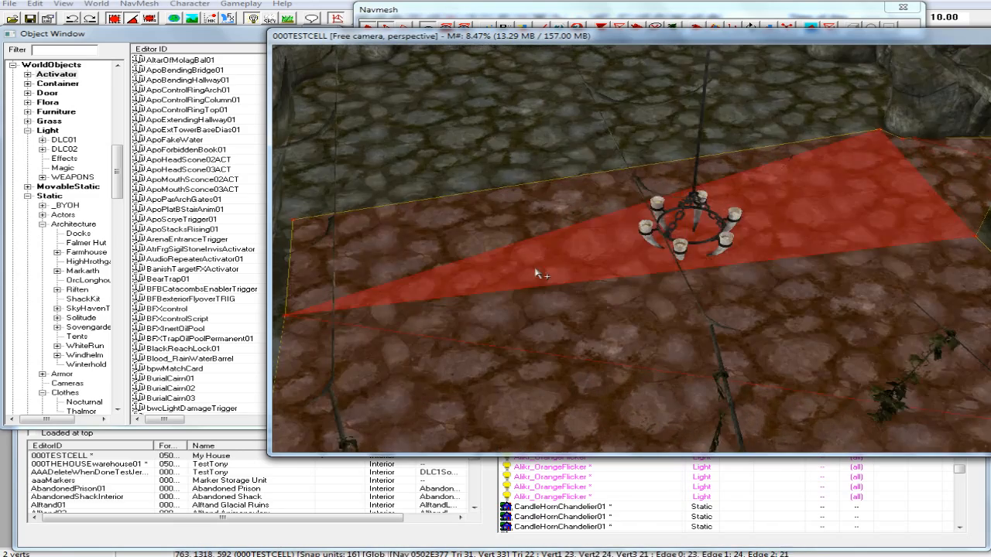
{"action": "middle_click_drag", "start_coordinate": [481, 239], "coordinate": [442, 259]}
{"action": "scroll", "coordinate": [416, 248], "scroll_direction": "up", "scroll_amount": 2}
{"action": "right_click", "coordinate": [474, 147], "text": "ctrl"}
{"action": "key", "text": "ctrl+z"}
Add a navmesh triangle from the end vertices of the mesh's opposite open edge to the floor near the room's other end wall.
{"action": "left_click", "coordinate": [352, 216]}
{"action": "scroll", "coordinate": [623, 203], "scroll_direction": "up", "scroll_amount": 2}
{"action": "scroll", "coordinate": [616, 202], "scroll_direction": "down", "scroll_amount": 3}
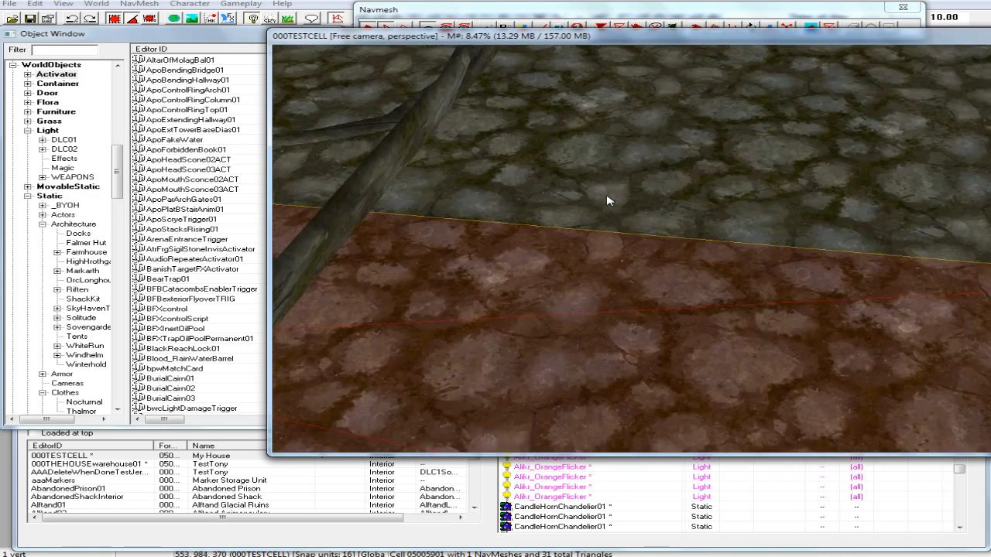
{"action": "middle_click_drag", "start_coordinate": [759, 214], "coordinate": [735, 206]}
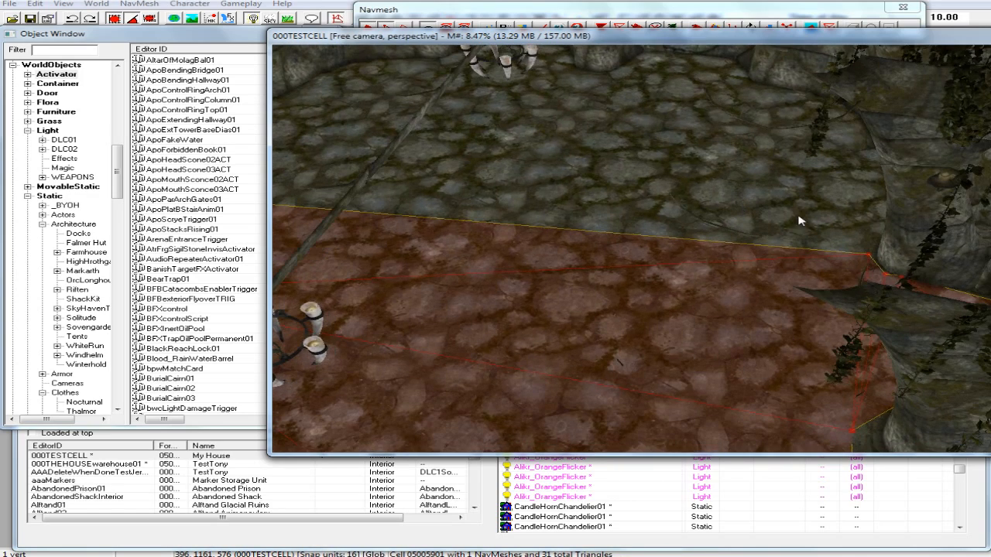
{"action": "left_click", "coordinate": [868, 255], "text": "ctrl"}
{"action": "middle_click_drag", "start_coordinate": [818, 203], "coordinate": [825, 212]}
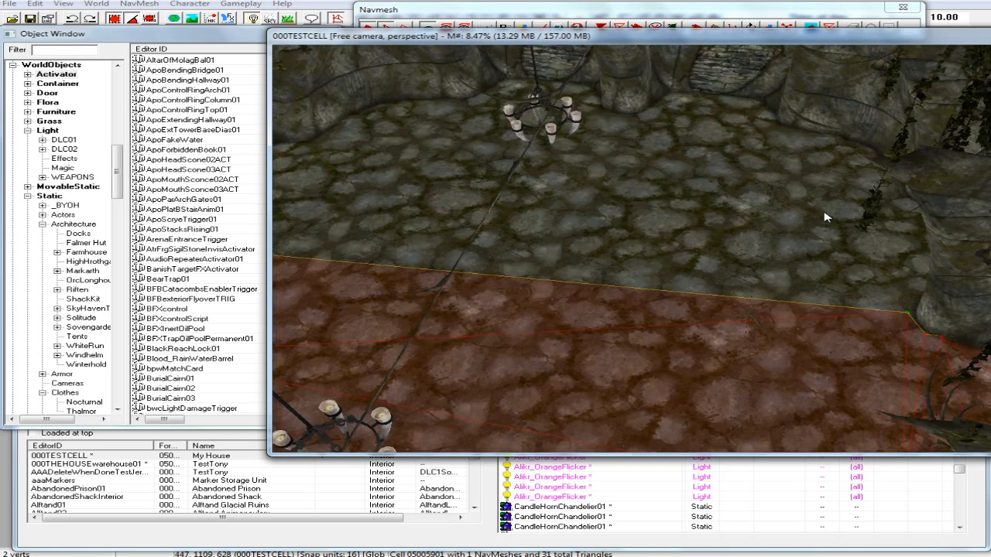
{"action": "right_click", "coordinate": [777, 126]}
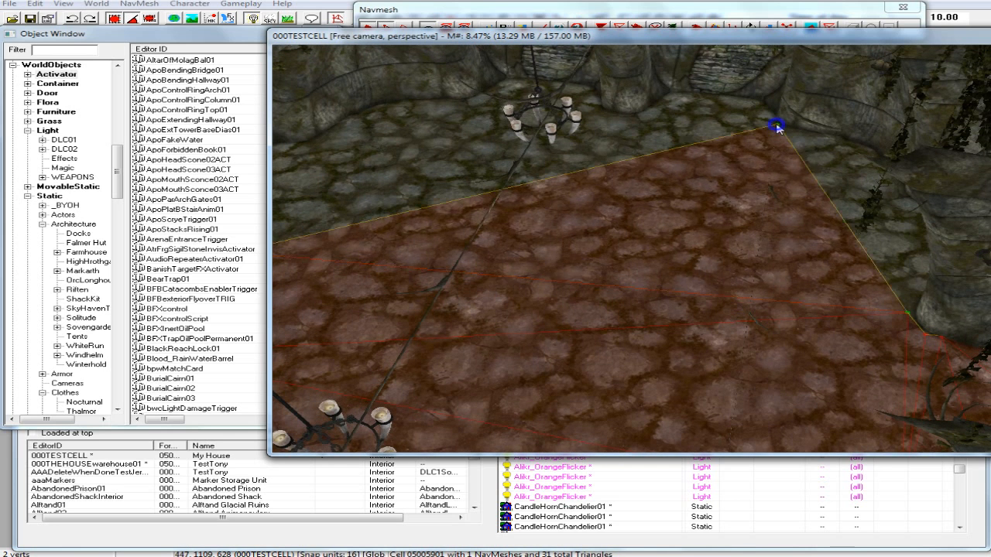
Add a navmesh triangle from the end vertices of the mesh's open edge to the floor beneath the brick-panelled end wall.
{"action": "middle_click_drag", "start_coordinate": [706, 128], "coordinate": [723, 130]}
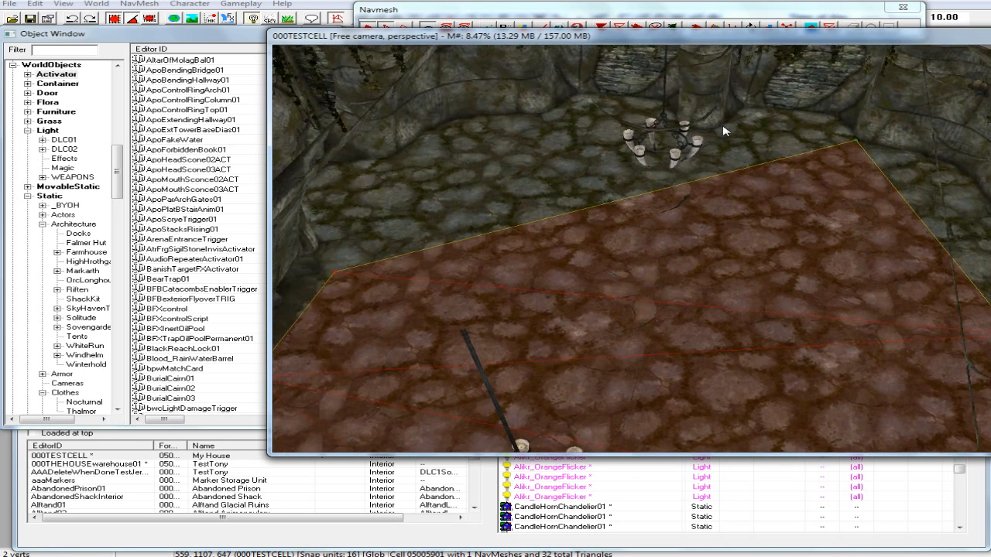
{"action": "left_click", "coordinate": [567, 178]}
{"action": "left_click", "coordinate": [334, 272]}
{"action": "left_click", "coordinate": [856, 142], "text": "ctrl"}
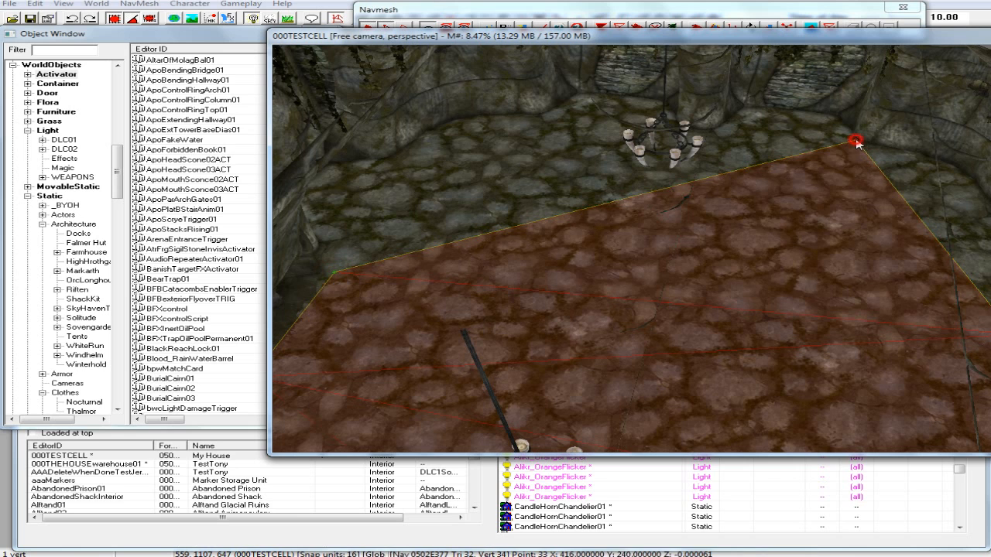
{"action": "right_click", "coordinate": [545, 121], "text": "ctrl"}
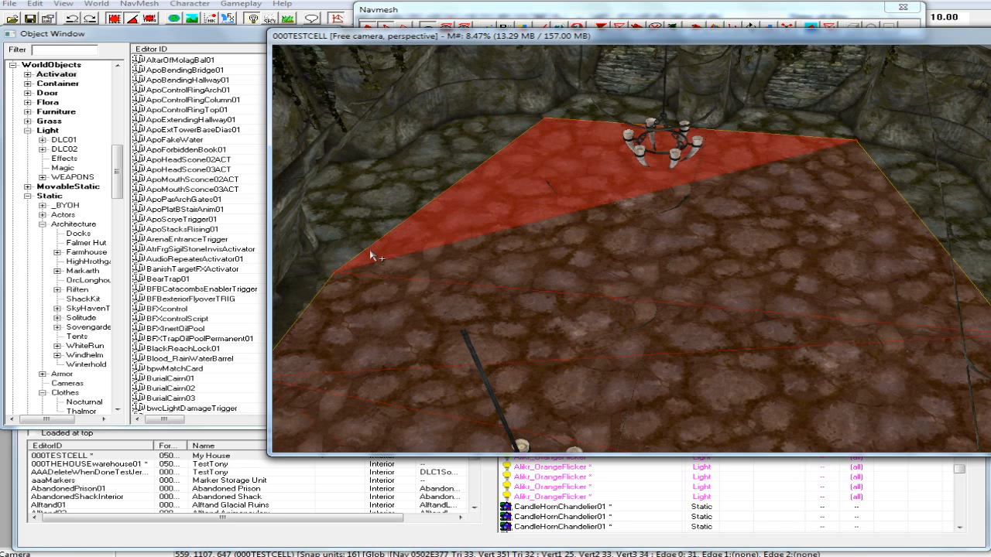
Create a navmesh triangle from the side-wall vertex and the new end-wall vertex to the floor in the room's adjacent corner.
{"action": "left_click", "coordinate": [335, 272]}
{"action": "left_click", "coordinate": [545, 121], "text": "ctrl"}
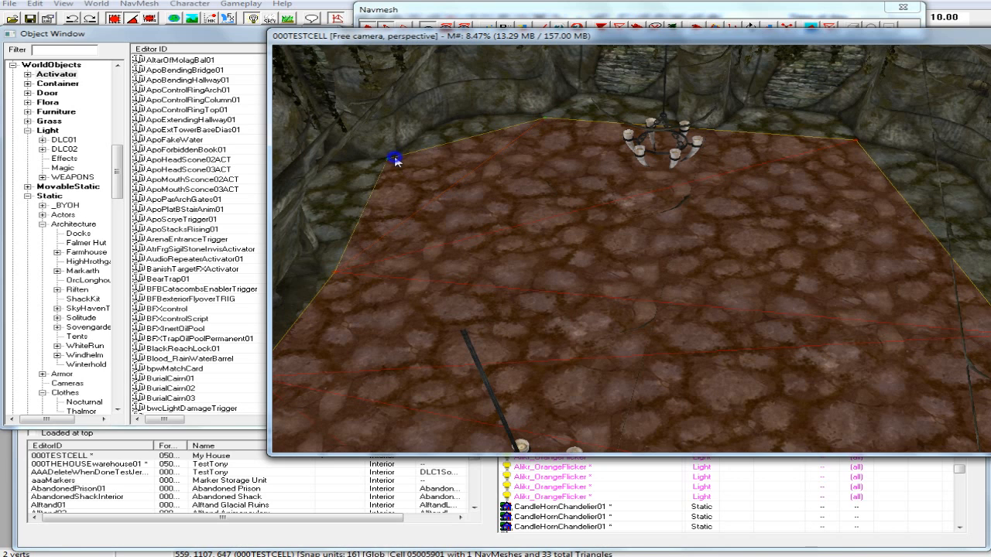
{"action": "right_click", "coordinate": [397, 162]}
{"action": "scroll", "coordinate": [422, 163], "scroll_direction": "up", "scroll_amount": 1}
{"action": "scroll", "coordinate": [455, 165], "scroll_direction": "down", "scroll_amount": 2}
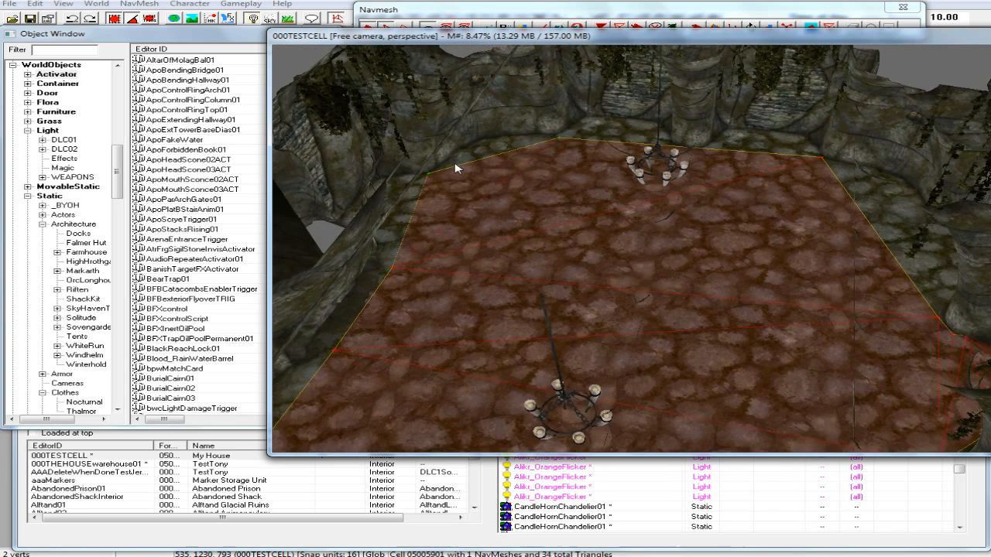
Add a navmesh triangle from the far corner vertex and the pillar-side vertex to the floor just behind the rock pillar's base.
{"action": "middle_click_drag", "start_coordinate": [455, 165], "coordinate": [547, 199], "text": "shift"}
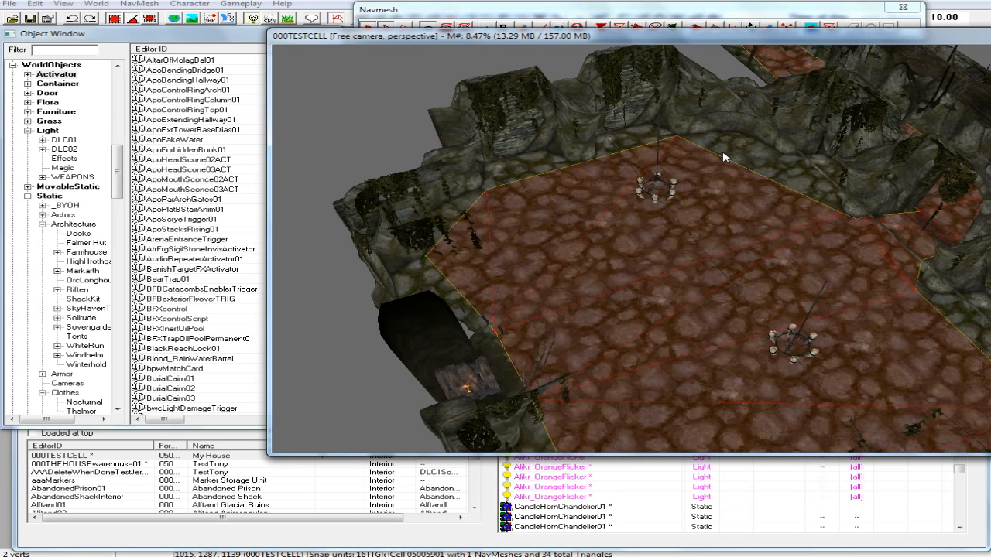
{"action": "scroll", "coordinate": [724, 158], "scroll_direction": "up", "scroll_amount": 3}
{"action": "middle_click_drag", "start_coordinate": [724, 157], "coordinate": [713, 175]}
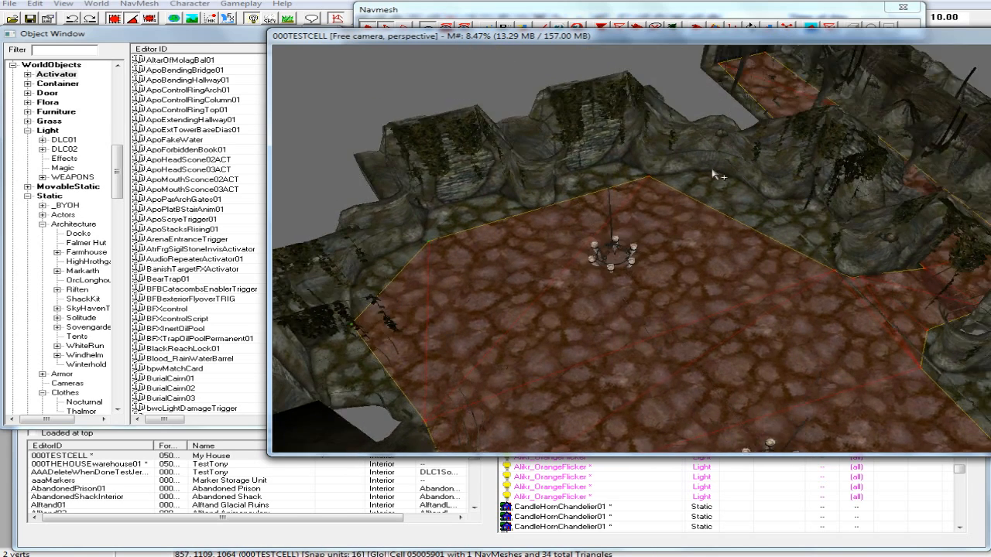
{"action": "scroll", "coordinate": [714, 175], "scroll_direction": "up", "scroll_amount": 2}
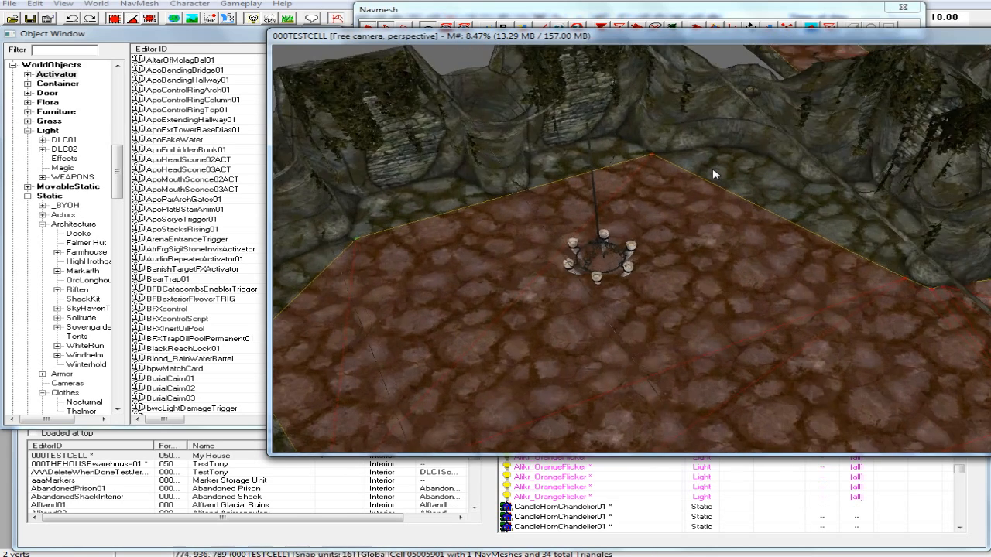
{"action": "left_click", "coordinate": [652, 159]}
{"action": "left_click", "coordinate": [654, 151]}
{"action": "left_click", "coordinate": [651, 153]}
{"action": "left_click", "coordinate": [654, 154]}
{"action": "scroll", "coordinate": [654, 159], "scroll_direction": "up", "scroll_amount": 2}
{"action": "left_click", "coordinate": [658, 143]}
{"action": "left_click", "coordinate": [660, 138]}
{"action": "left_click", "coordinate": [663, 134]}
{"action": "left_click", "coordinate": [658, 131]}
{"action": "left_click", "coordinate": [657, 128]}
{"action": "middle_click_drag", "start_coordinate": [784, 158], "coordinate": [769, 149]}
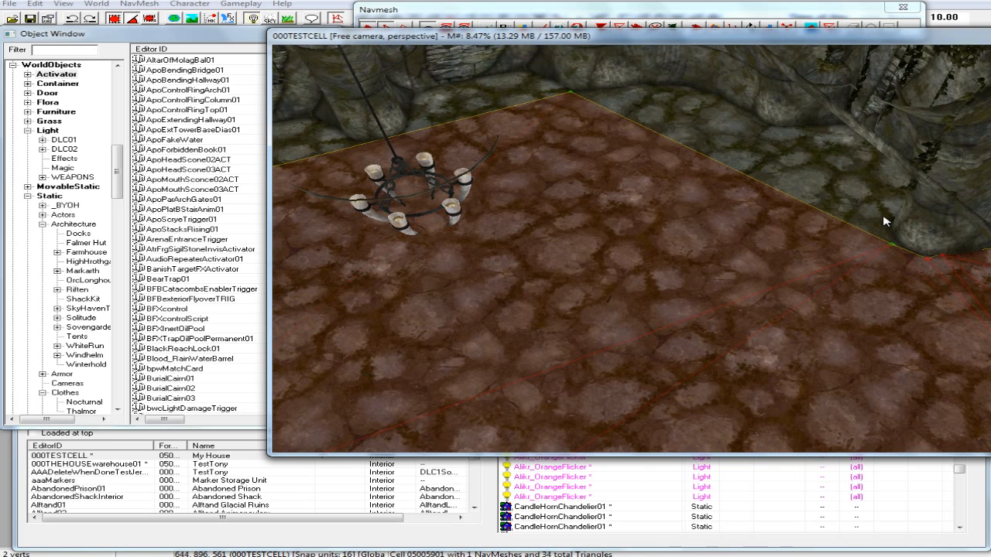
{"action": "right_click", "coordinate": [883, 217], "text": "ctrl"}
Fill the remaining side strip with a navmesh triangle from the new pillar vertex and far corner vertex to the rock wall.
{"action": "left_click", "coordinate": [836, 181]}
{"action": "left_click", "coordinate": [877, 215]}
{"action": "left_click", "coordinate": [571, 93], "text": "ctrl"}
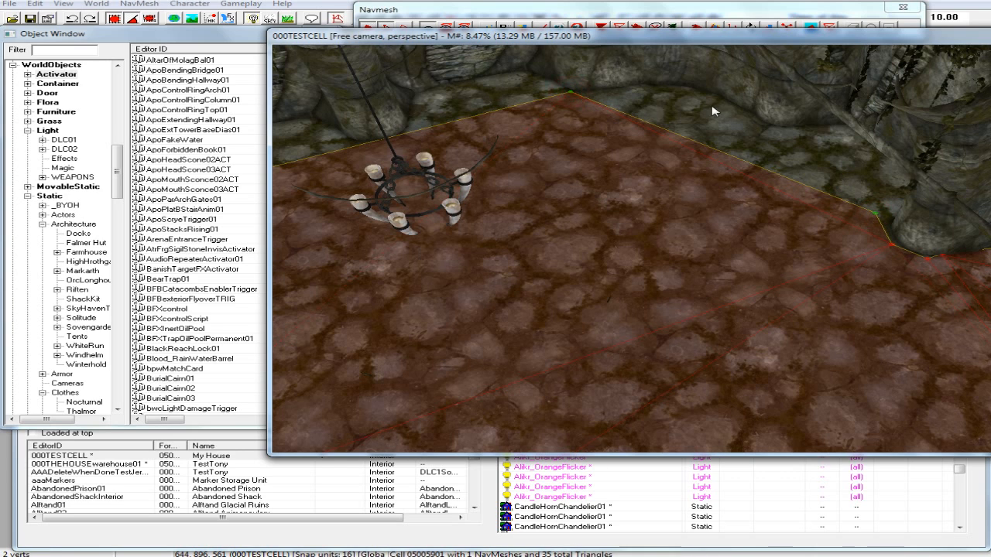
{"action": "right_click", "coordinate": [760, 125], "text": "ctrl"}
{"action": "middle_click_drag", "start_coordinate": [801, 134], "coordinate": [856, 137], "text": "shift"}
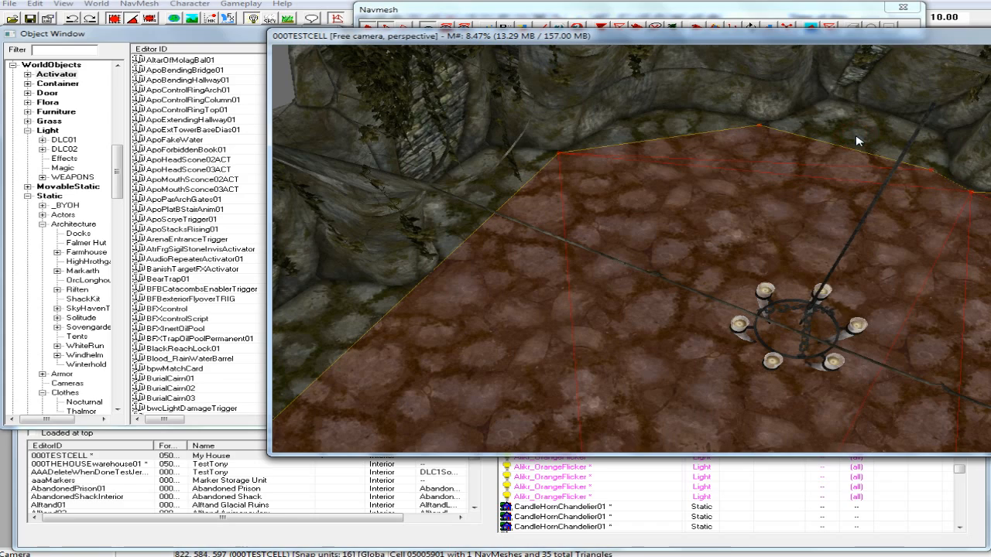
{"action": "left_click", "coordinate": [781, 135]}
{"action": "scroll", "coordinate": [781, 135], "scroll_direction": "down", "scroll_amount": 5}
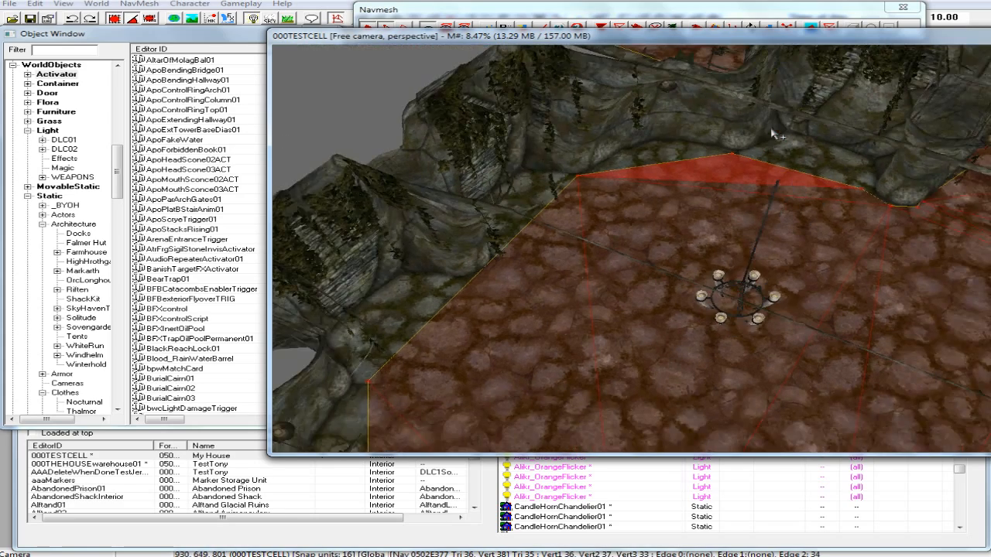
{"action": "left_click", "coordinate": [782, 140]}
{"action": "left_click", "coordinate": [782, 140]}
Finalize the navmesh of 000TESTCELL and leave navmesh editing.
{"action": "middle_click_drag", "start_coordinate": [784, 141], "coordinate": [909, 160], "text": "shift"}
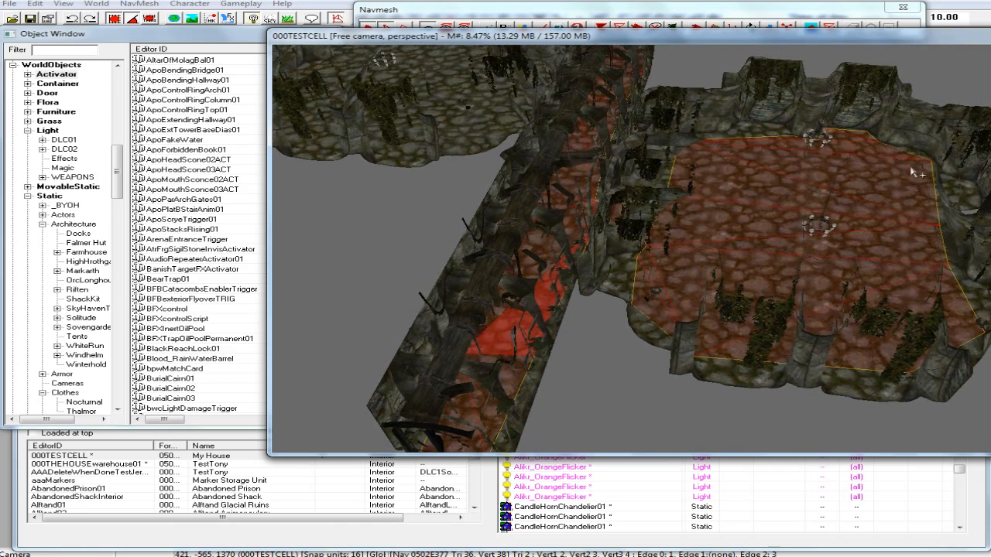
{"action": "left_click", "coordinate": [652, 12]}
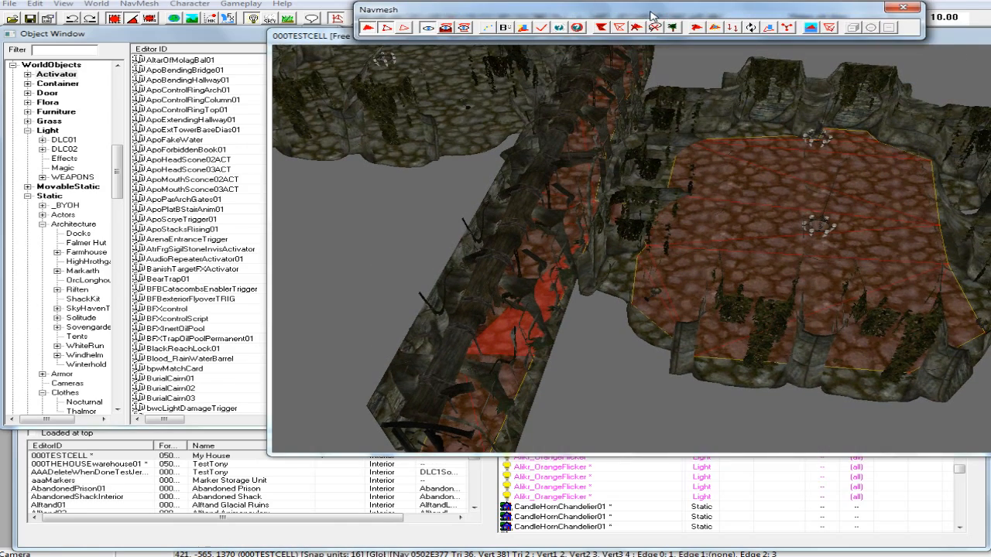
{"action": "left_click", "coordinate": [541, 29]}
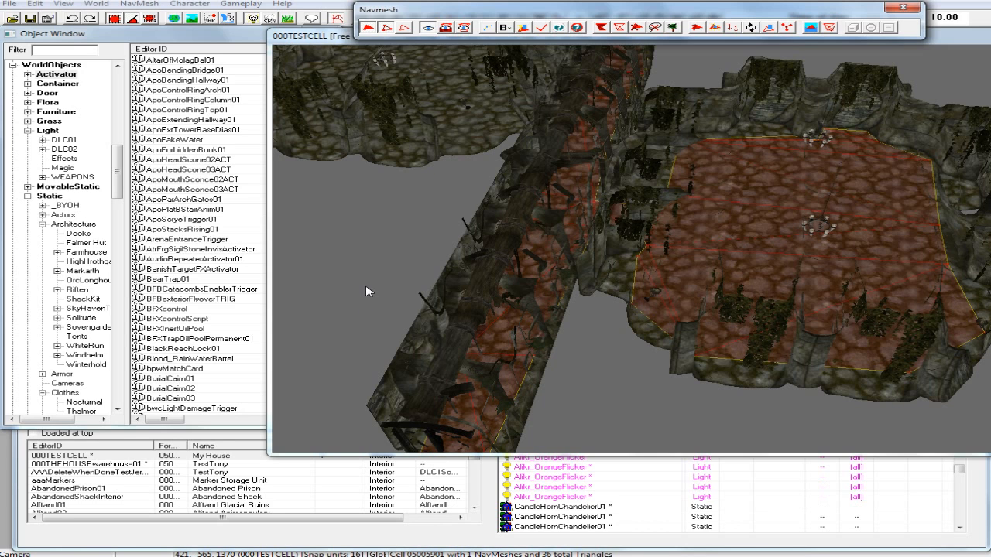
{"action": "left_click", "coordinate": [908, 9]}
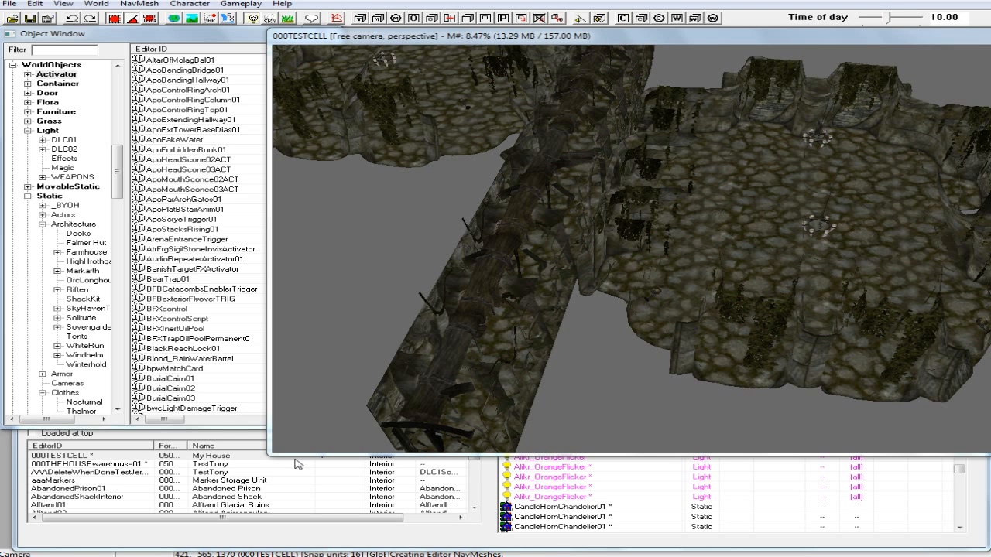
Load the interior cell 000THEHOUSEwarehouse01, accepting all warnings raised during loading.
{"action": "left_click", "coordinate": [249, 441]}
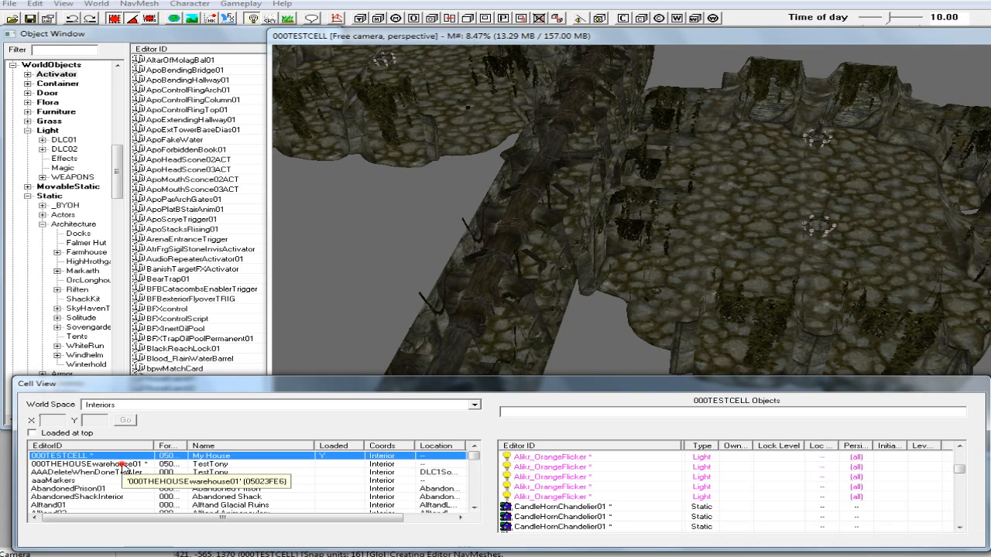
{"action": "left_click", "coordinate": [122, 464]}
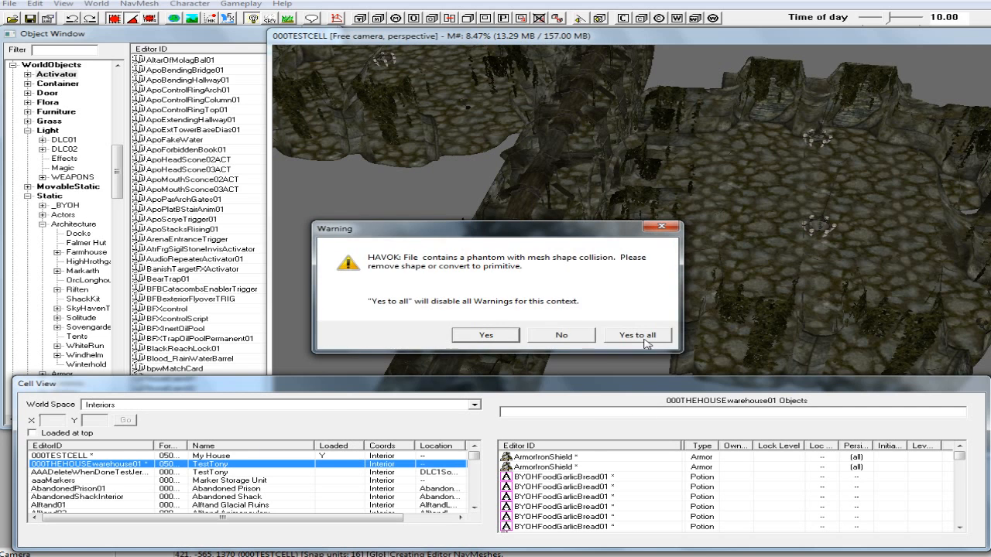
{"action": "left_click", "coordinate": [637, 335]}
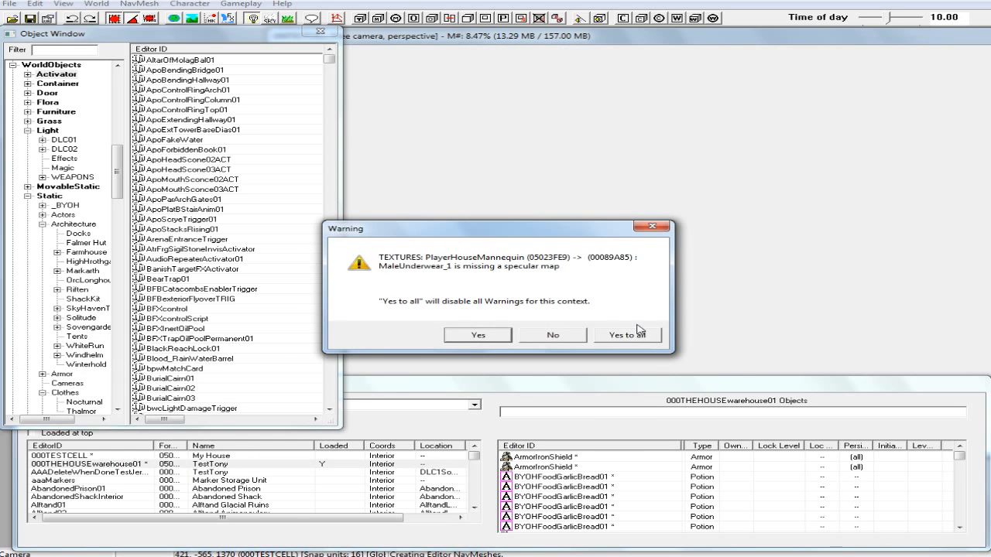
{"action": "left_click", "coordinate": [654, 339]}
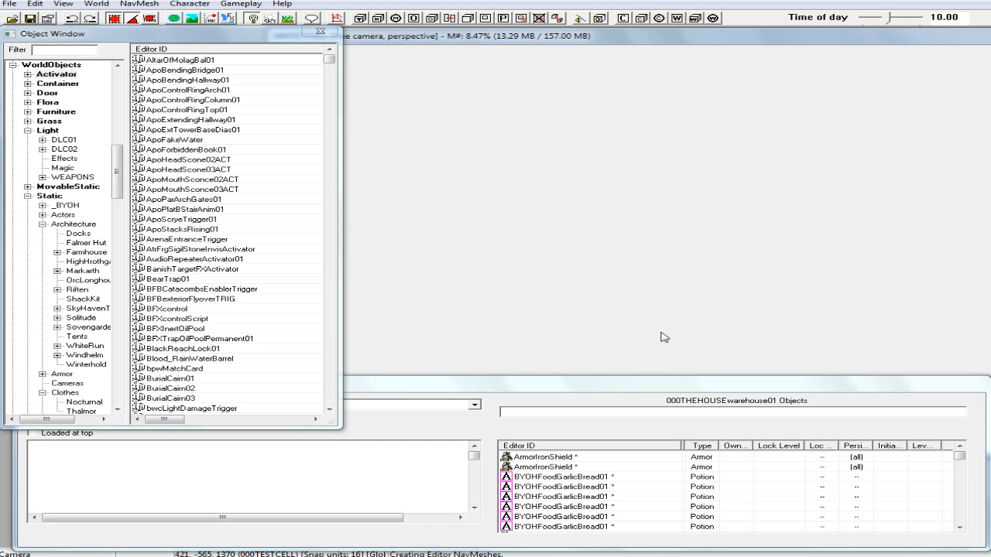
Bring the warehouse cell into view and examine its wooden floor and the furniture around it.
{"action": "left_click", "coordinate": [570, 389]}
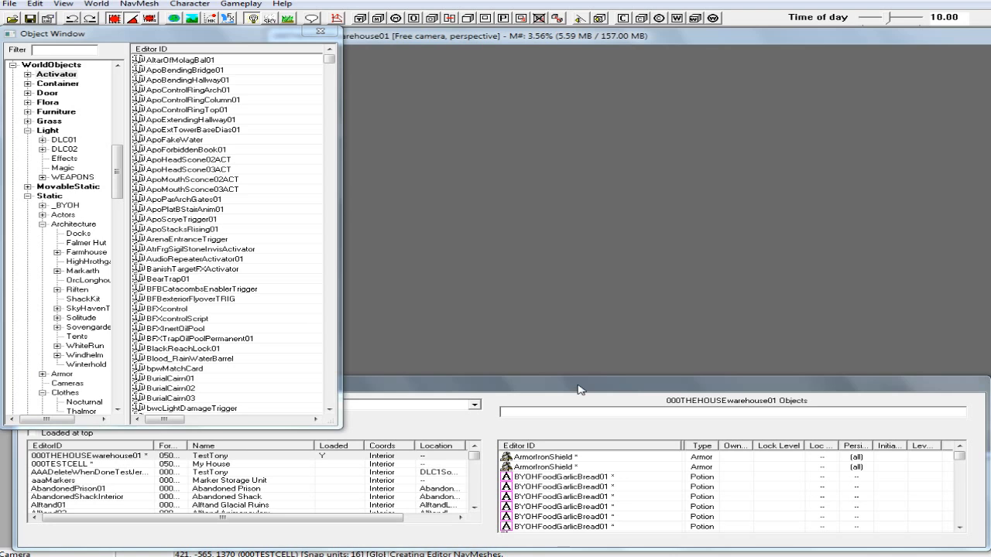
{"action": "left_click", "coordinate": [214, 457]}
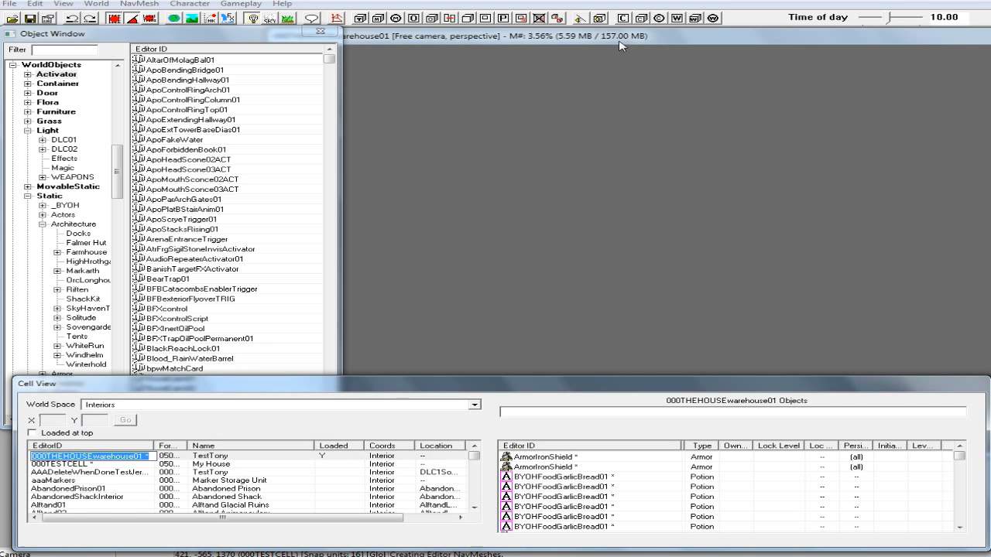
{"action": "left_click", "coordinate": [619, 39]}
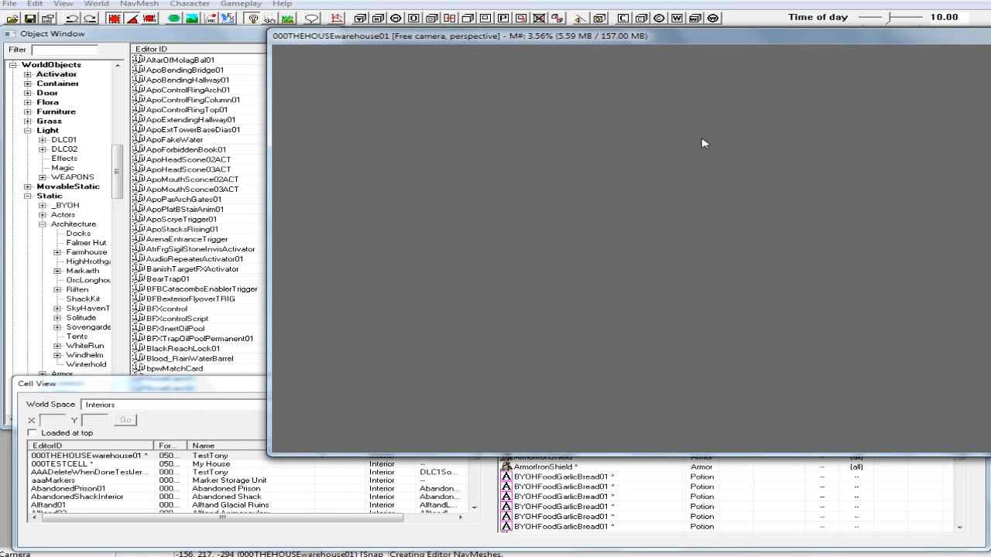
{"action": "left_click", "coordinate": [123, 457]}
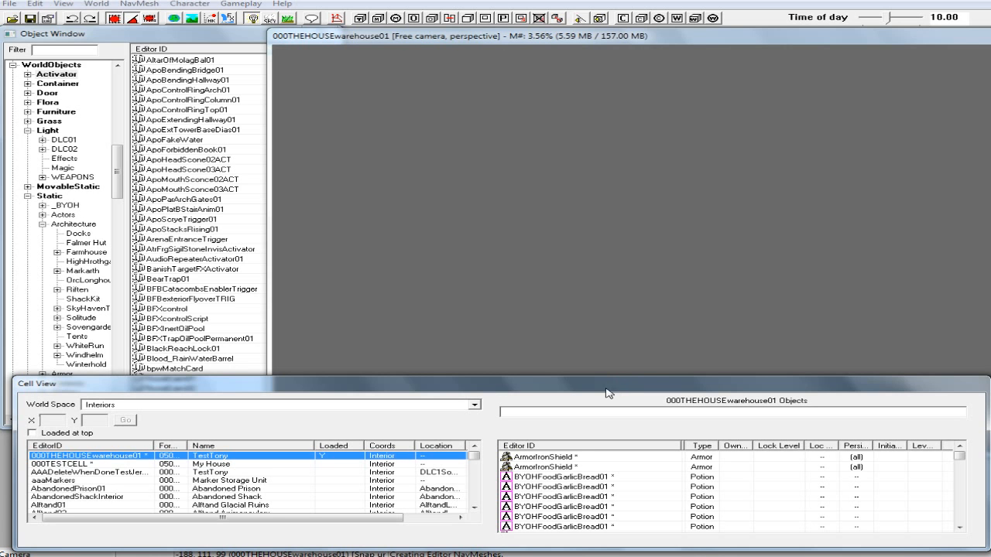
{"action": "middle_click_drag", "start_coordinate": [641, 353], "coordinate": [641, 348]}
{"action": "middle_click_drag", "start_coordinate": [672, 343], "coordinate": [705, 340]}
{"action": "scroll", "coordinate": [705, 340], "scroll_direction": "down", "scroll_amount": 12}
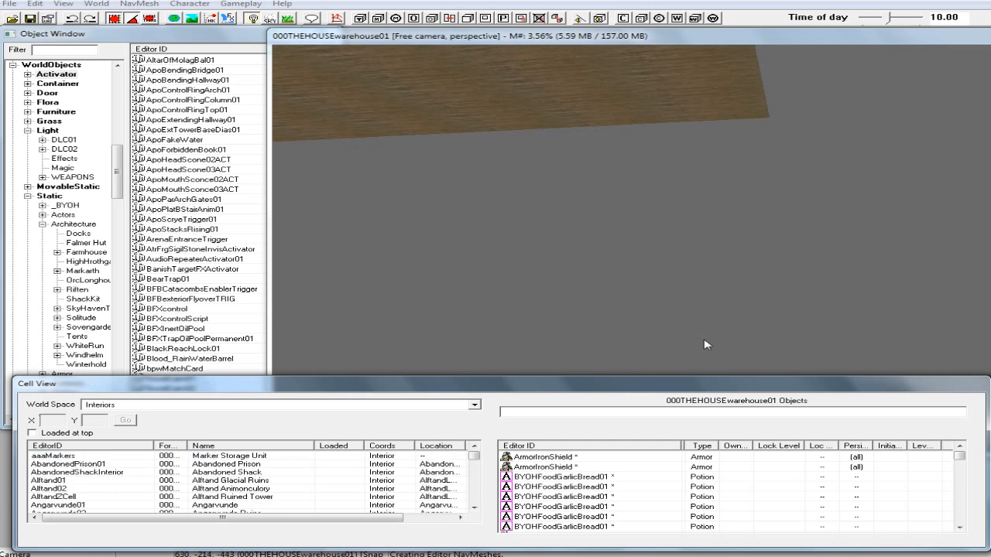
{"action": "middle_click_drag", "start_coordinate": [711, 291], "coordinate": [714, 248]}
{"action": "left_click", "coordinate": [742, 237]}
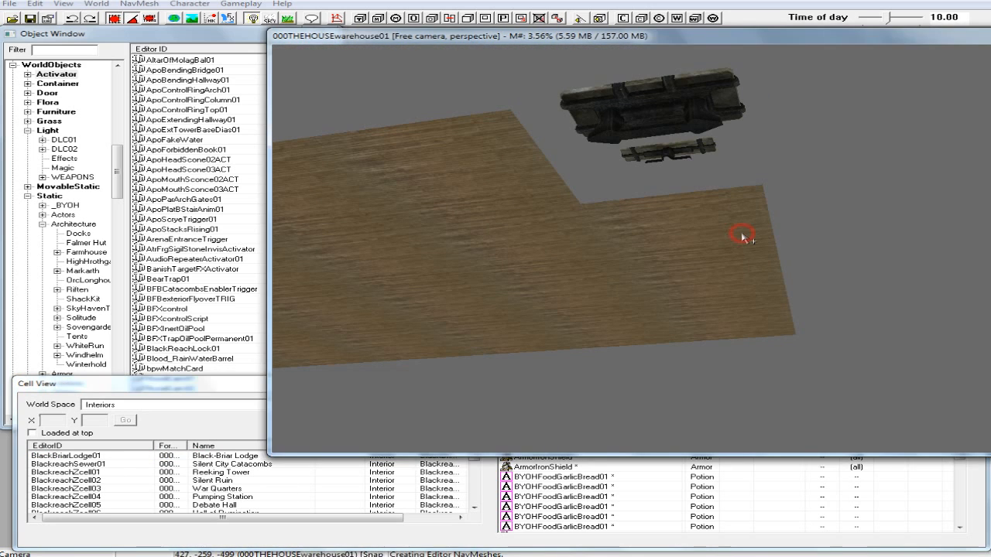
{"action": "scroll", "coordinate": [742, 233], "scroll_direction": "up", "scroll_amount": 2}
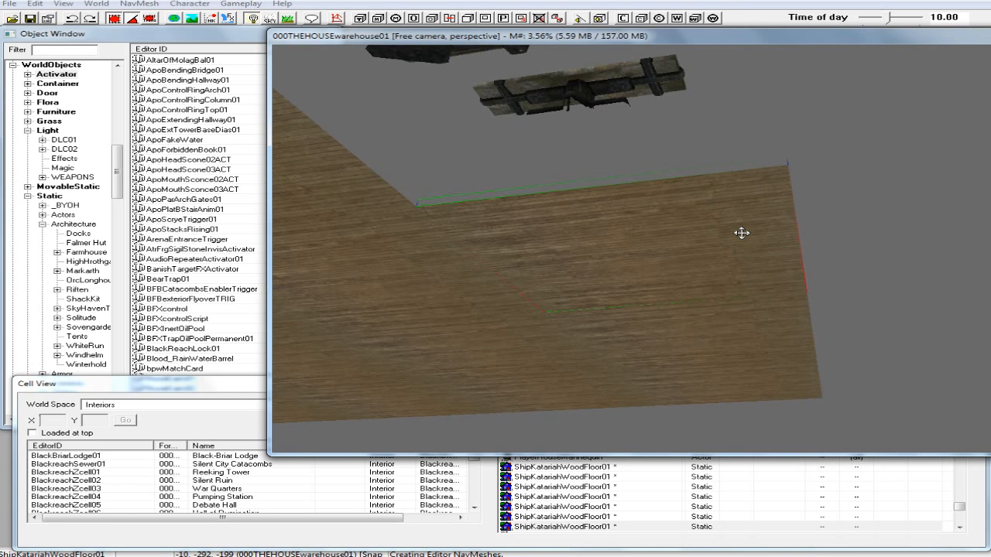
{"action": "middle_click_drag", "start_coordinate": [742, 233], "coordinate": [475, 303], "text": "shift"}
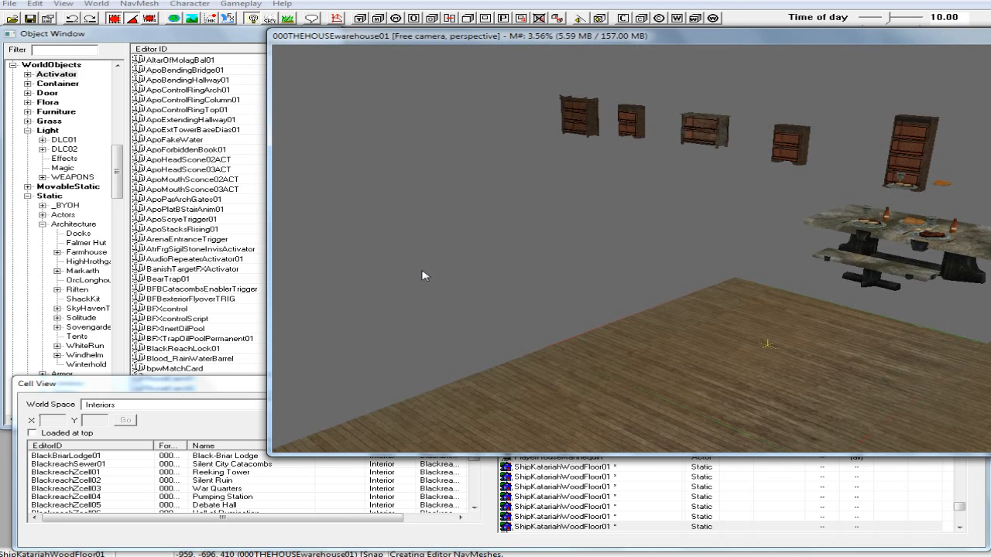
Filter all object types for COC and place a COCMarkerHeading on the warehouse's wooden floor.
{"action": "left_click", "coordinate": [83, 50]}
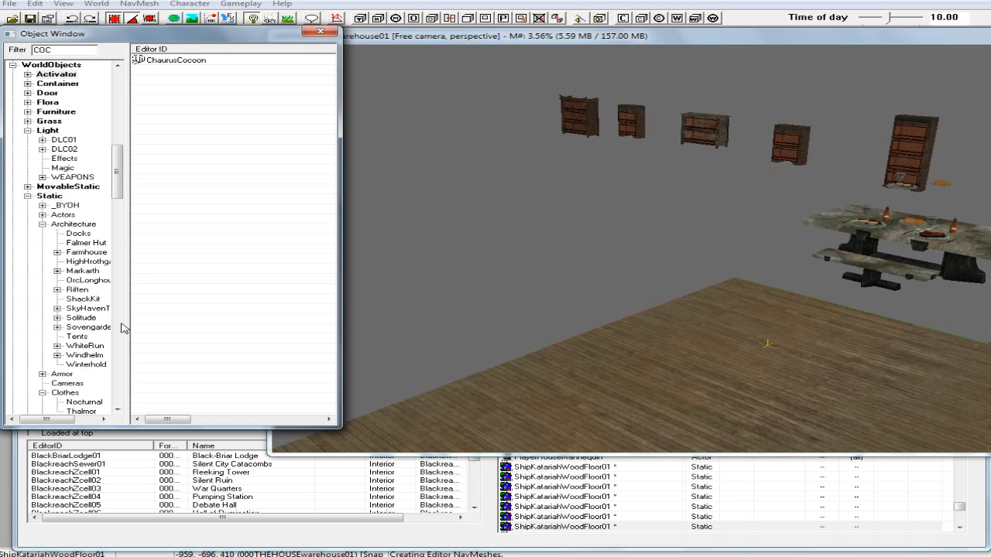
{"action": "left_click_drag", "start_coordinate": [118, 158], "coordinate": [118, 370]}
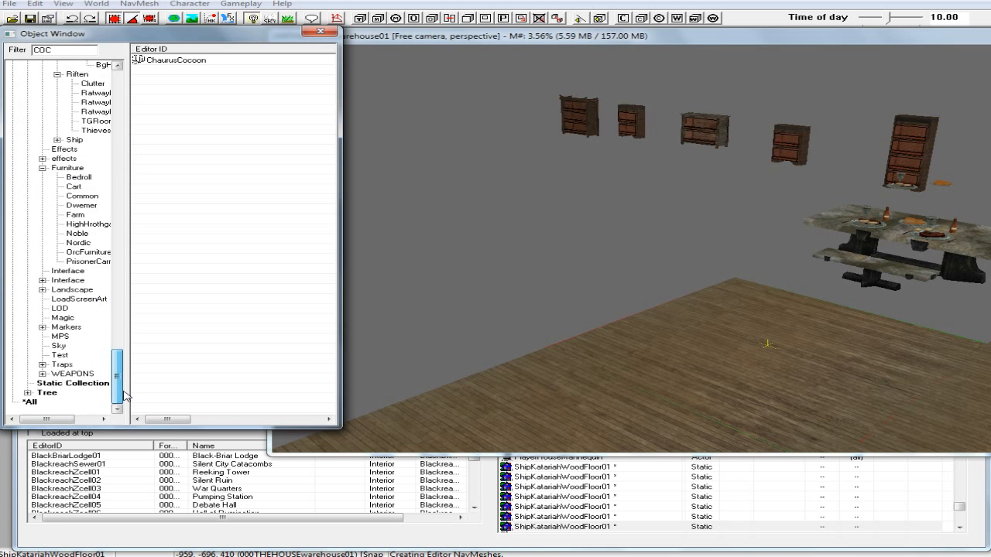
{"action": "left_click", "coordinate": [34, 403]}
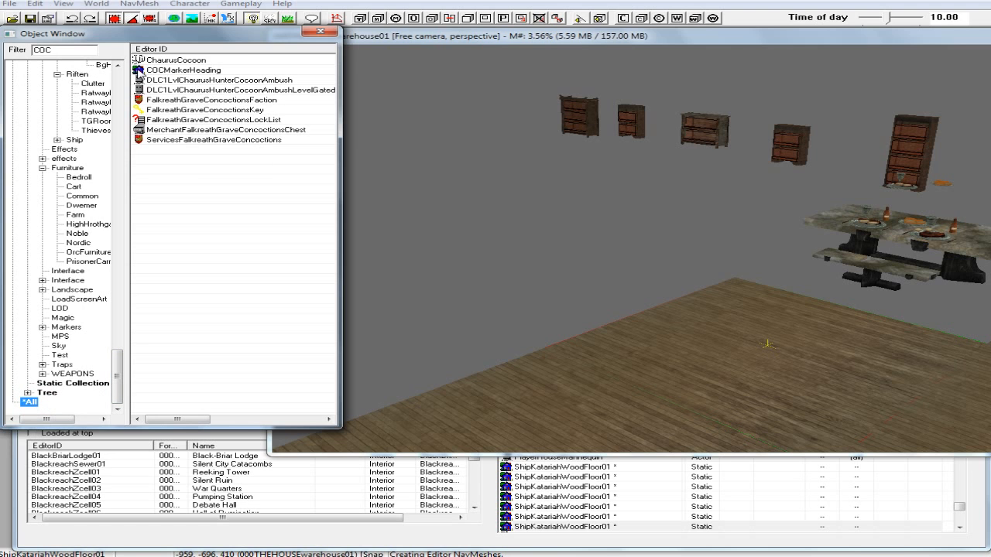
{"action": "left_click", "coordinate": [139, 71]}
{"action": "mouse_move", "coordinate": [139, 70]}
{"action": "left_mouse_down"}
{"action": "mouse_move", "coordinate": [540, 230]}
{"action": "mouse_move", "coordinate": [751, 329]}
{"action": "left_mouse_up"}
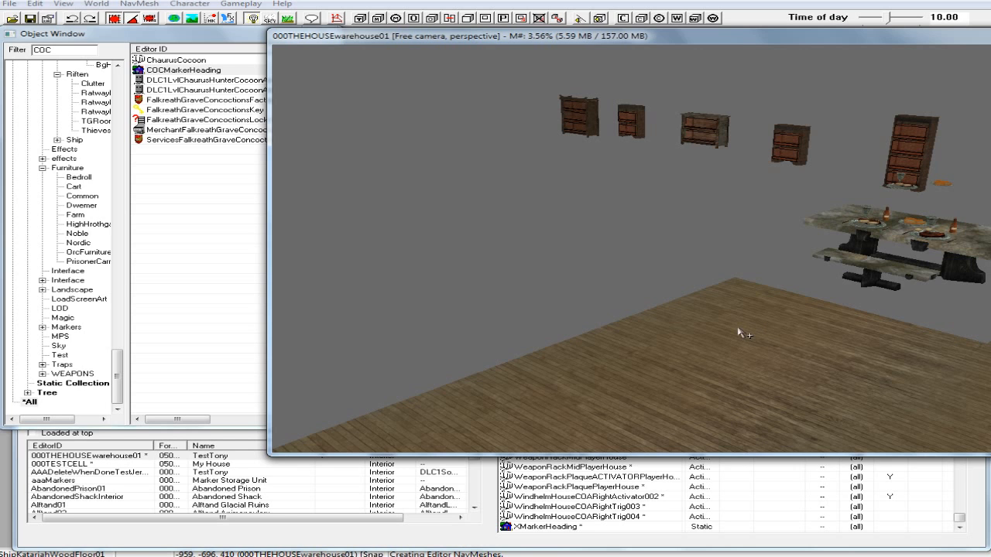
Show the markers in the warehouse cell and select the COC heading marker at the floor's corner.
{"action": "left_click", "coordinate": [734, 351]}
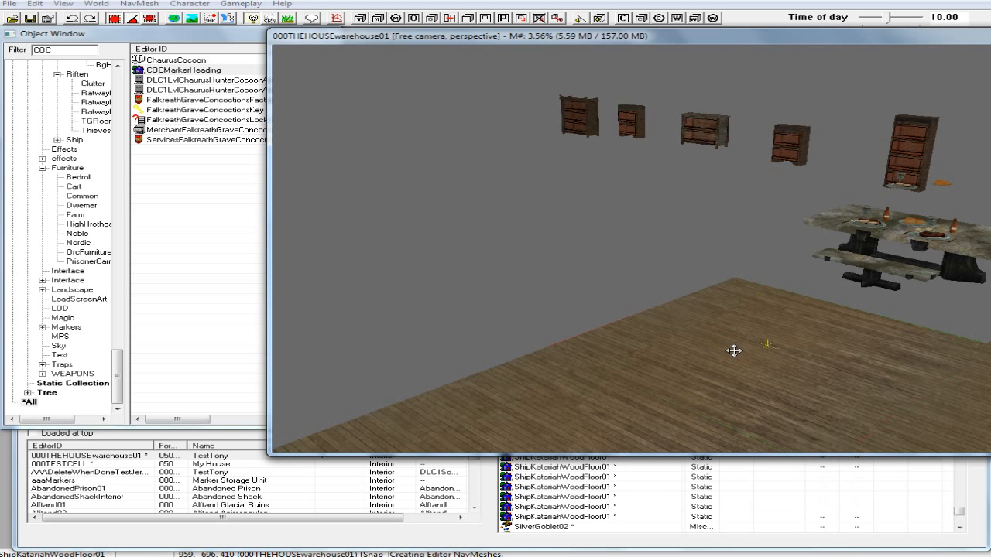
{"action": "key", "text": "m"}
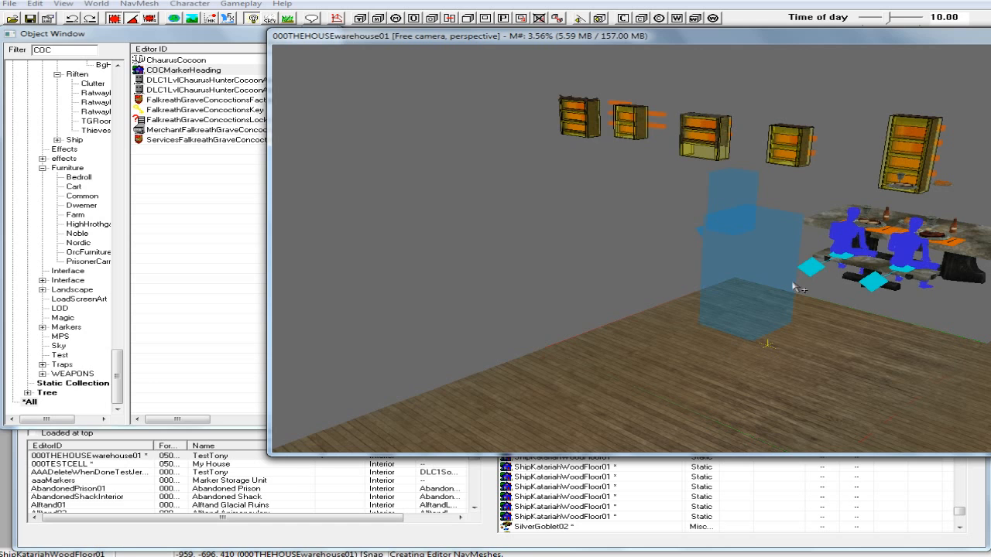
{"action": "left_click", "coordinate": [756, 266]}
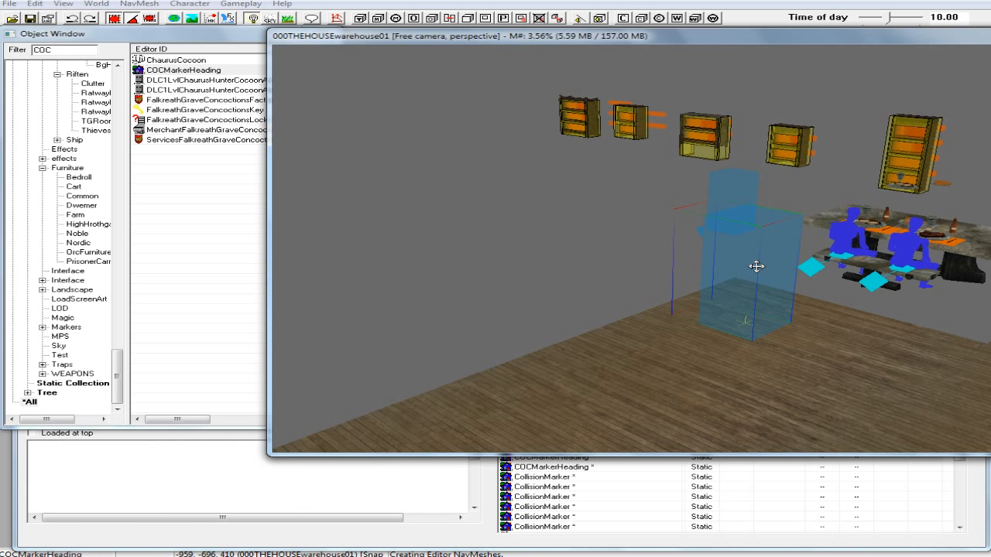
Select the warehouse's bench table together with all the food, drinks and dinnerware on it, and copy the selection.
{"action": "left_click", "coordinate": [730, 201]}
{"action": "mouse_move", "coordinate": [730, 200]}
{"action": "middle_mouse_down", "text": "shift"}
{"action": "mouse_move", "coordinate": [822, 230]}
{"action": "mouse_move", "coordinate": [747, 224]}
{"action": "middle_mouse_up", "text": "shift"}
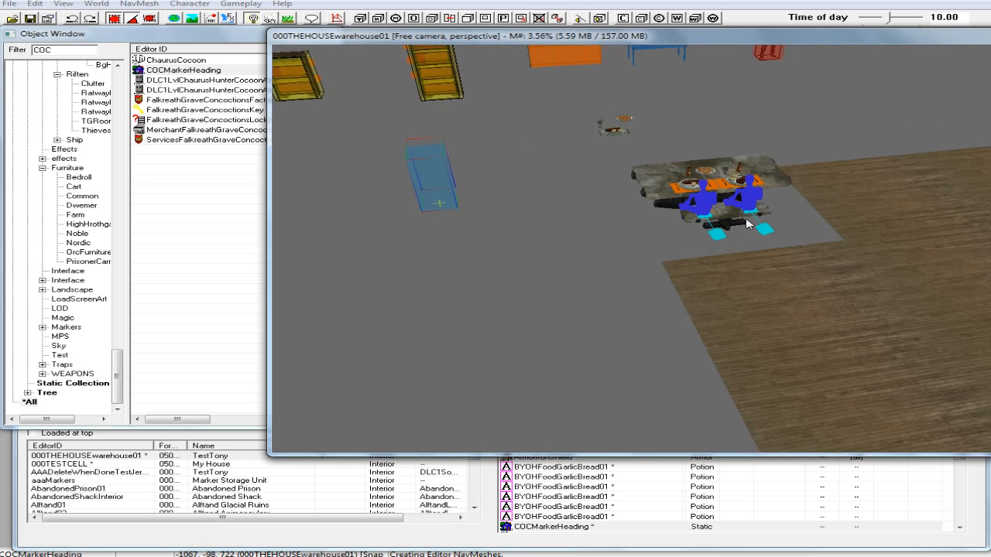
{"action": "left_click", "coordinate": [723, 222]}
{"action": "middle_click_drag", "start_coordinate": [723, 222], "coordinate": [711, 267], "text": "shift"}
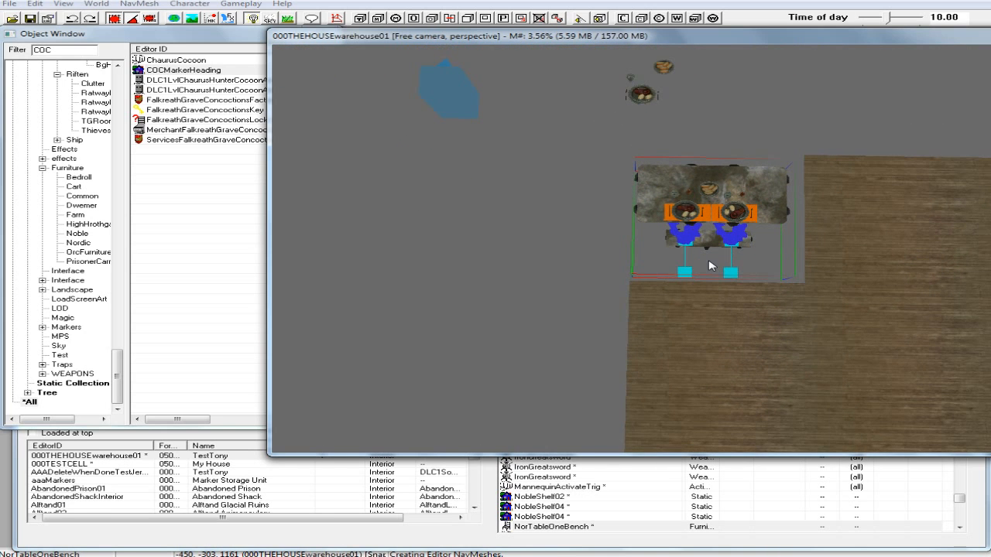
{"action": "left_click", "coordinate": [578, 194]}
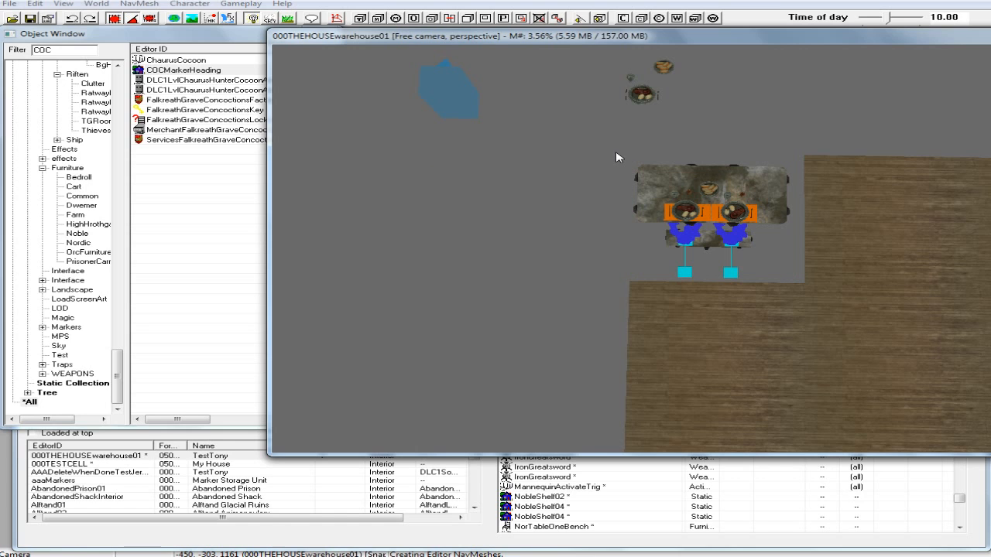
{"action": "left_click_drag", "start_coordinate": [610, 145], "coordinate": [797, 261]}
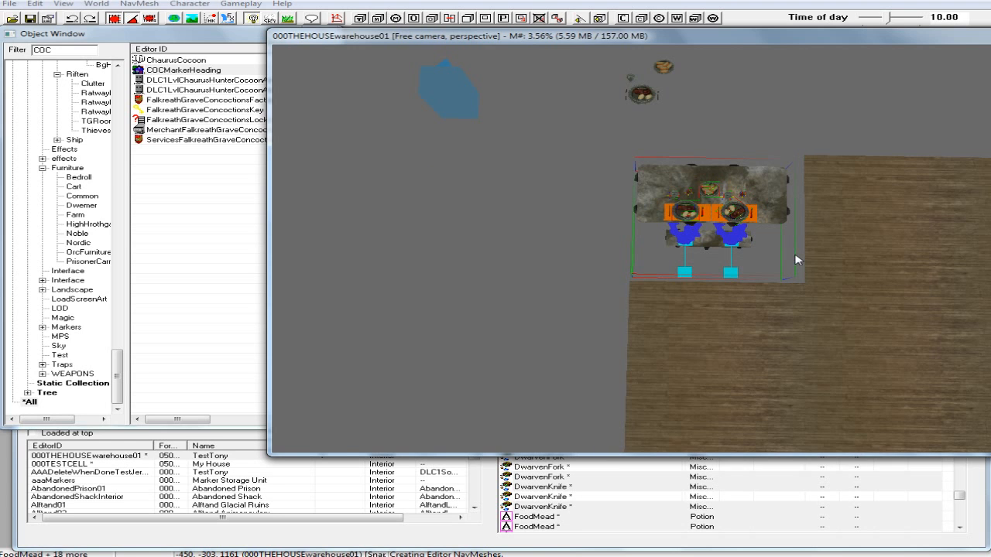
{"action": "right_click", "coordinate": [707, 200]}
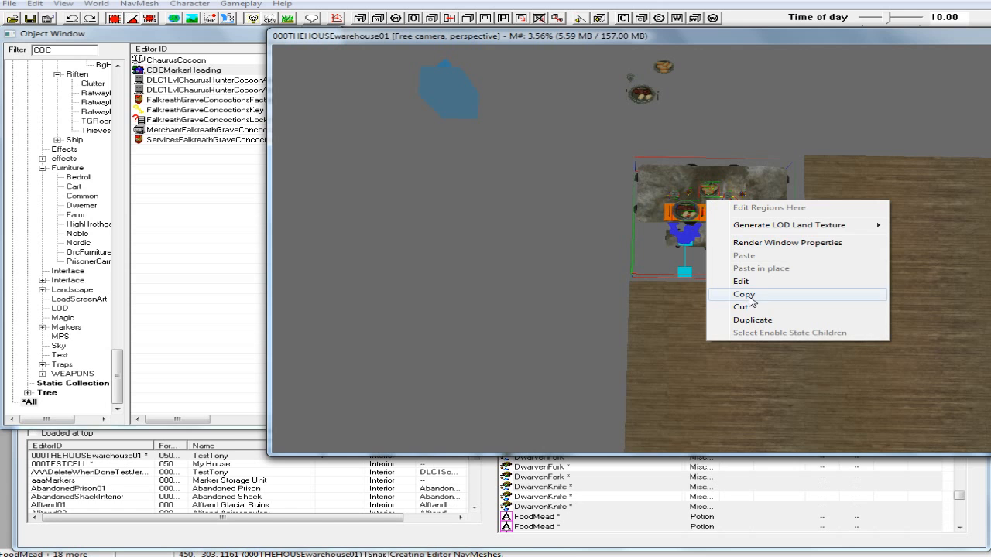
{"action": "left_click", "coordinate": [752, 320]}
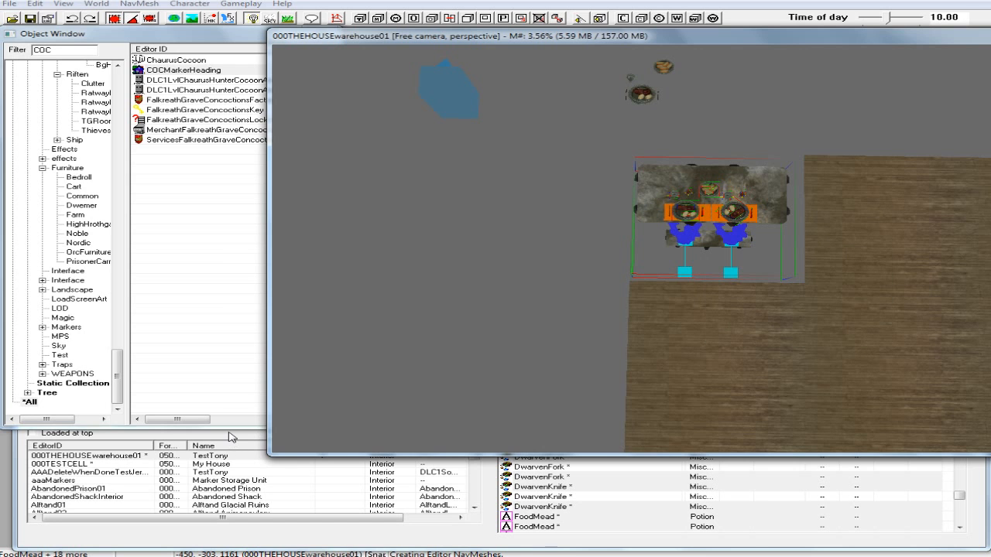
Load the interior cell 000TESTCELL and paste the copied table setting onto the chandelier room's stone floor.
{"action": "left_click", "coordinate": [230, 431]}
{"action": "double_click", "coordinate": [90, 464]}
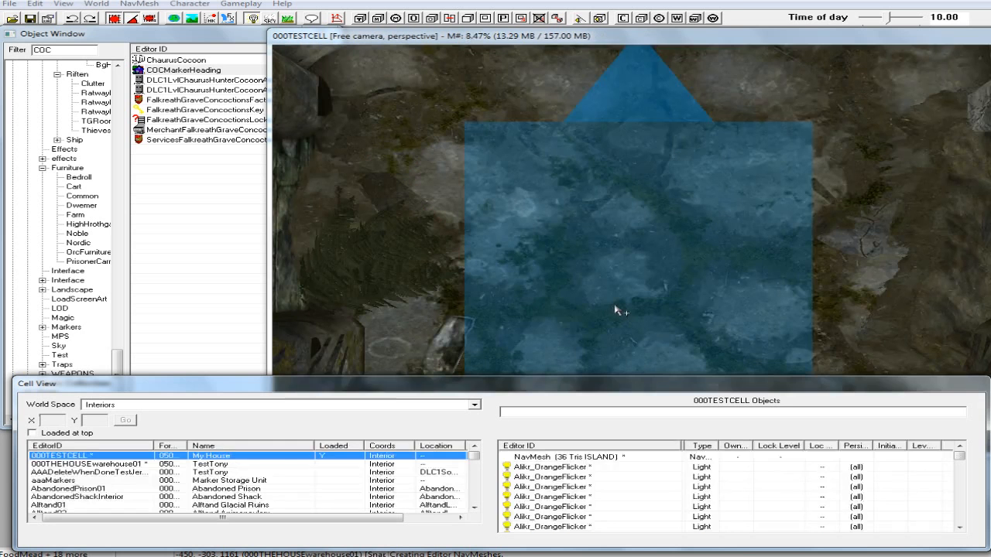
{"action": "left_click", "coordinate": [616, 294]}
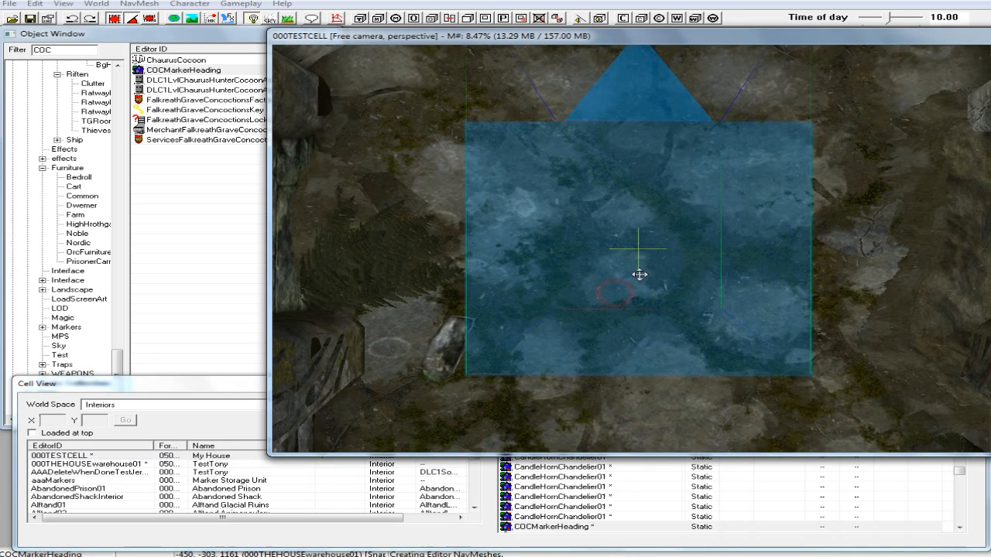
{"action": "scroll", "coordinate": [649, 264], "scroll_direction": "down", "scroll_amount": 8}
{"action": "scroll", "coordinate": [649, 264], "scroll_direction": "down", "scroll_amount": 2}
{"action": "middle_click_drag", "start_coordinate": [703, 227], "coordinate": [679, 181]}
{"action": "scroll", "coordinate": [635, 308], "scroll_direction": "down", "scroll_amount": 3}
{"action": "left_click", "coordinate": [686, 234]}
{"action": "scroll", "coordinate": [681, 180], "scroll_direction": "up", "scroll_amount": 3}
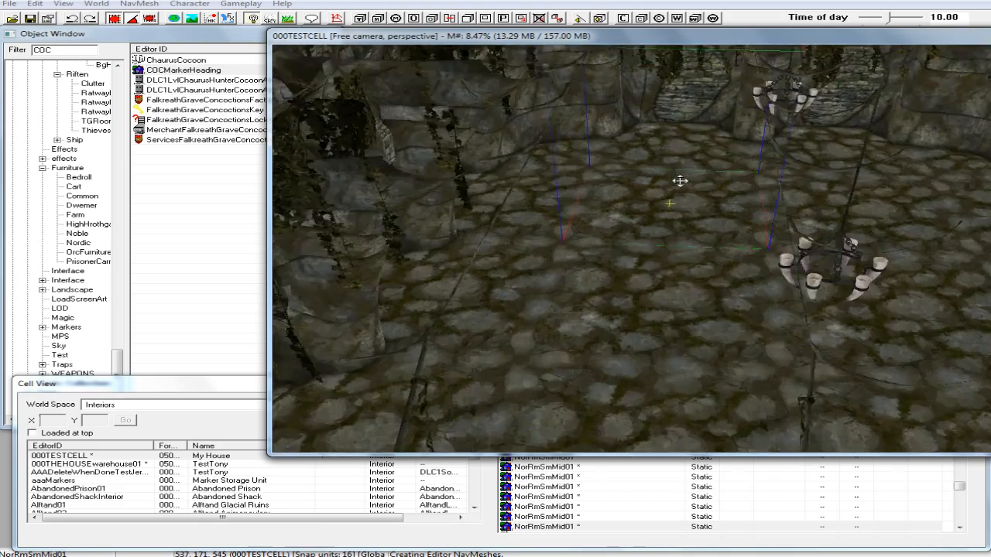
{"action": "scroll", "coordinate": [685, 183], "scroll_direction": "down", "scroll_amount": 3}
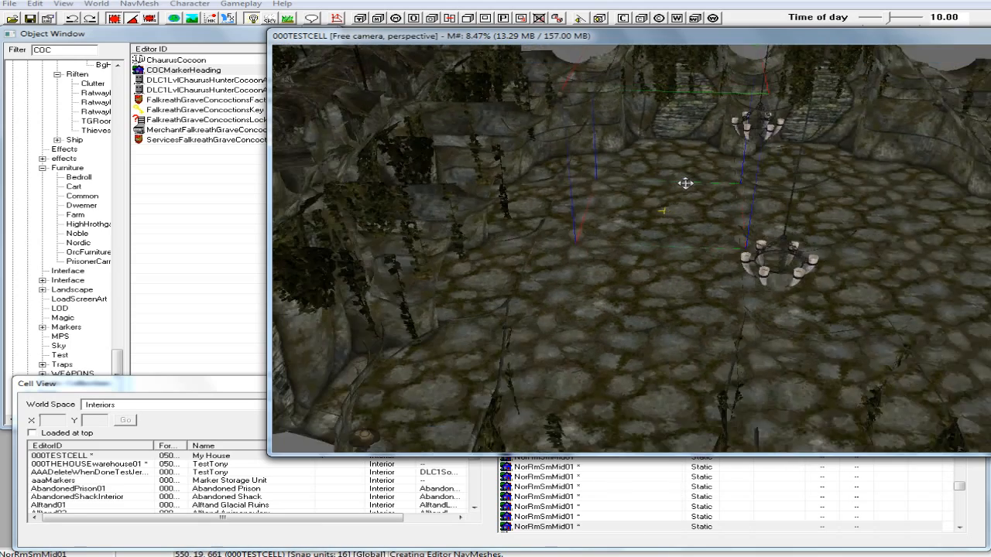
{"action": "scroll", "coordinate": [685, 183], "scroll_direction": "up", "scroll_amount": 2}
{"action": "scroll", "coordinate": [685, 184], "scroll_direction": "down", "scroll_amount": 2}
{"action": "scroll", "coordinate": [686, 183], "scroll_direction": "down", "scroll_amount": 3}
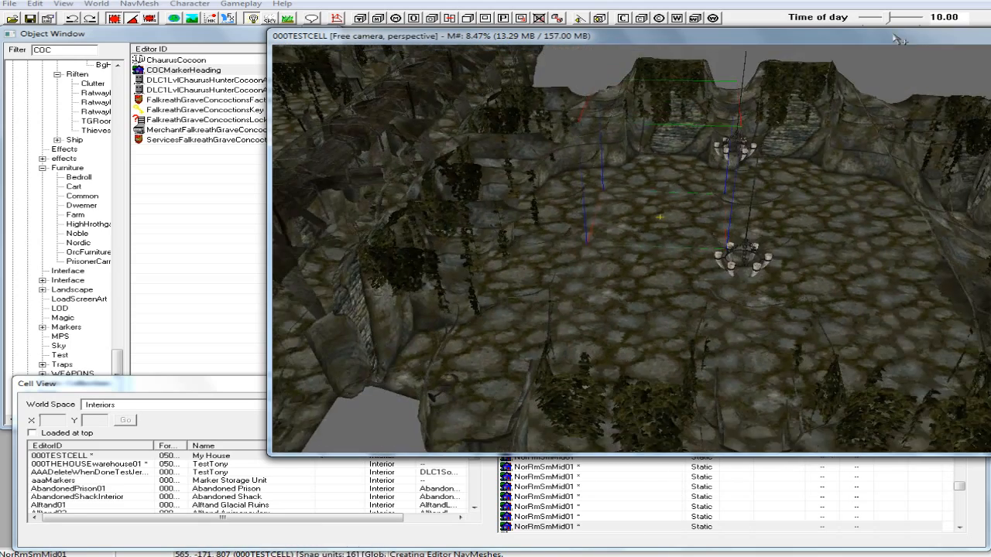
{"action": "scroll", "coordinate": [735, 190], "scroll_direction": "up", "scroll_amount": 2}
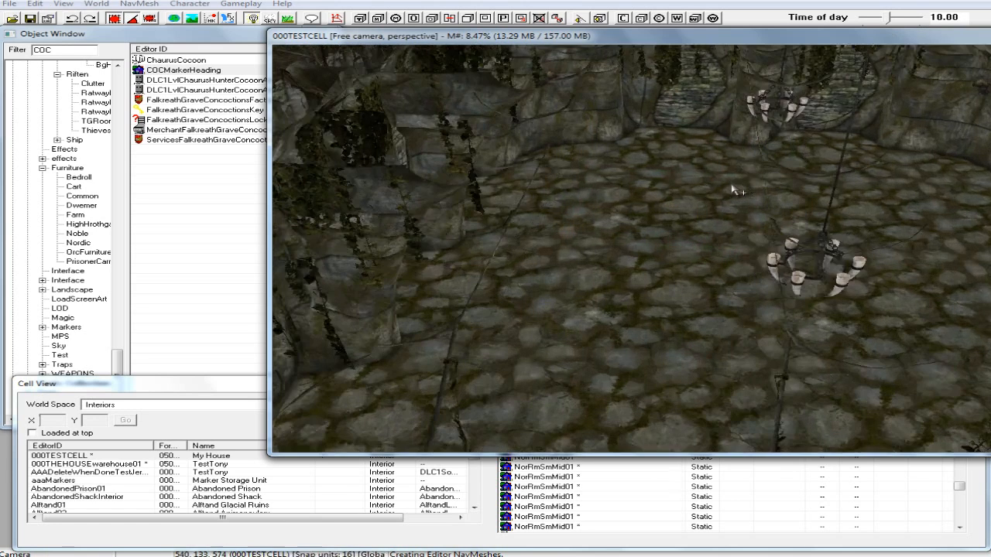
{"action": "scroll", "coordinate": [736, 190], "scroll_direction": "up", "scroll_amount": 2}
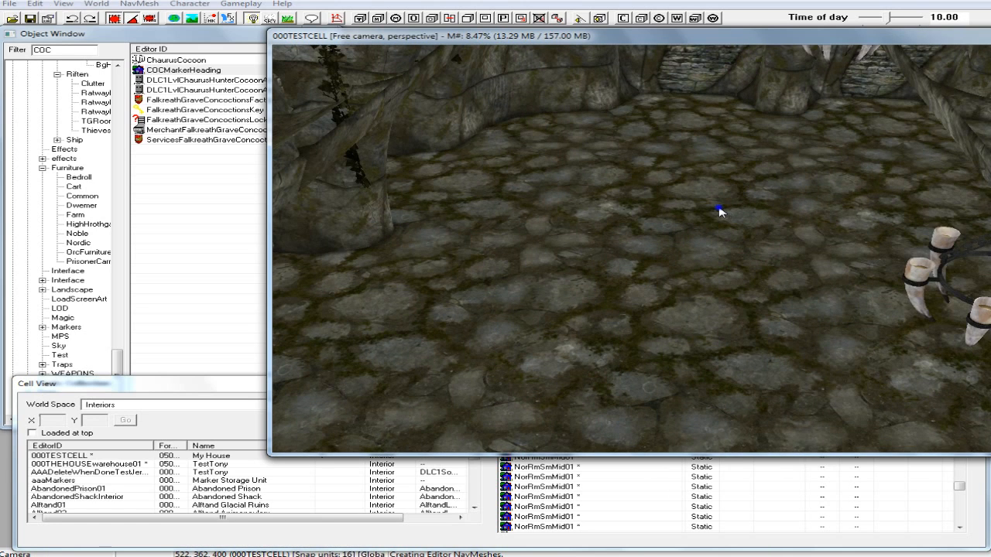
{"action": "right_click", "coordinate": [719, 210]}
{"action": "left_click", "coordinate": [752, 264]}
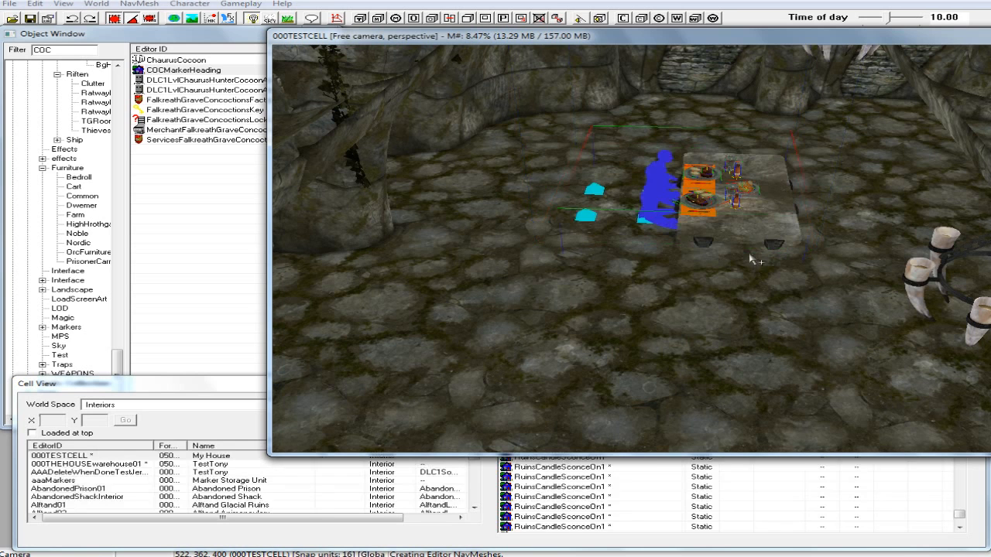
Rotate the pasted table setting a quarter turn and raise it so the table's legs stand on the stone floor.
{"action": "mouse_move", "coordinate": [751, 232]}
{"action": "right_mouse_down"}
{"action": "mouse_move", "coordinate": [740, 228]}
{"action": "mouse_move", "coordinate": [752, 221]}
{"action": "right_mouse_up"}
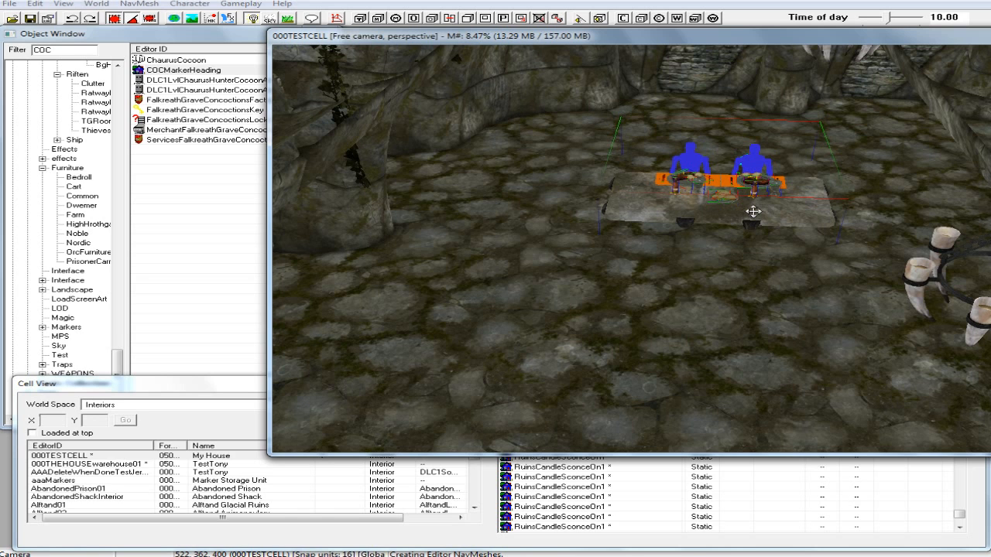
{"action": "middle_click_drag", "start_coordinate": [753, 211], "coordinate": [754, 191], "text": "shift"}
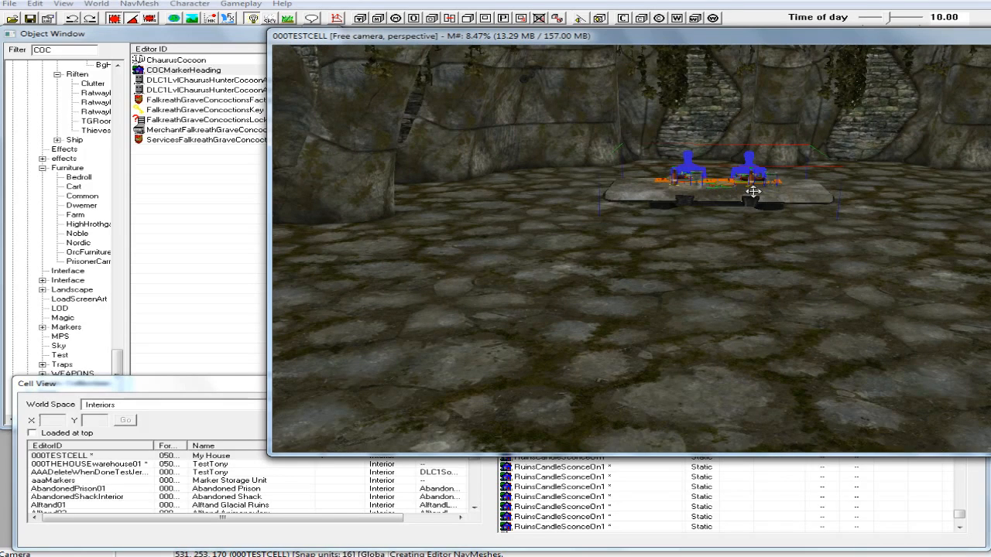
{"action": "key", "text": "z"}
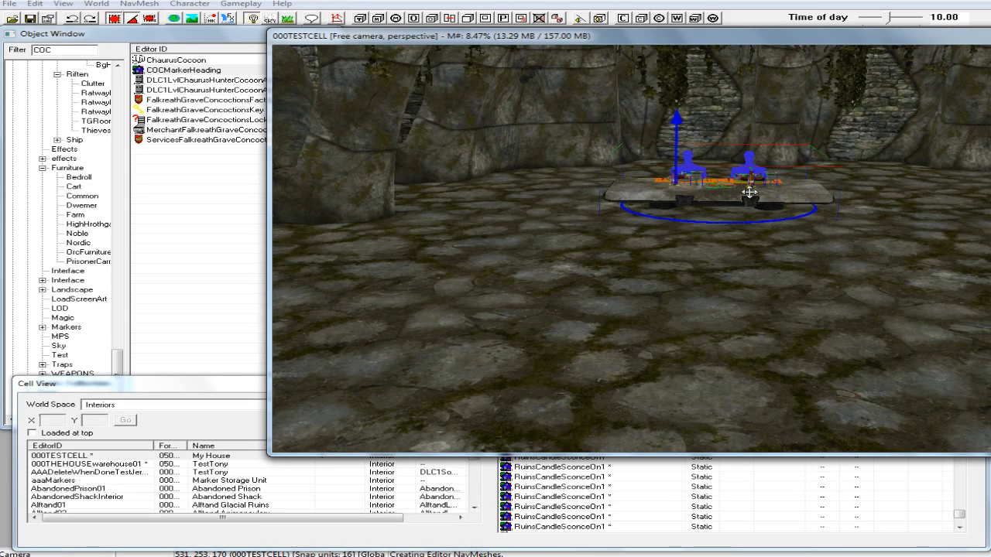
{"action": "left_click_drag", "start_coordinate": [751, 178], "coordinate": [755, 152]}
{"action": "middle_click_drag", "start_coordinate": [755, 162], "coordinate": [752, 187], "text": "shift"}
Move the table setting across the floor to a spot beneath the farther chandelier.
{"action": "left_click_drag", "start_coordinate": [747, 186], "coordinate": [862, 200]}
{"action": "scroll", "coordinate": [750, 181], "scroll_direction": "down", "scroll_amount": 2}
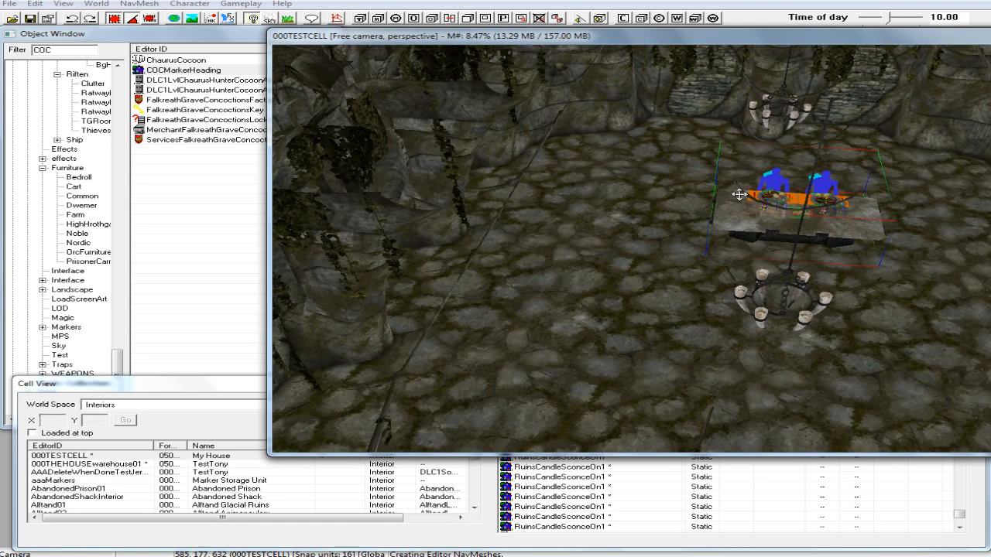
{"action": "middle_click_drag", "start_coordinate": [743, 215], "coordinate": [758, 245], "text": "shift"}
{"action": "left_click", "coordinate": [782, 248]}
{"action": "left_click_drag", "start_coordinate": [797, 225], "coordinate": [774, 203]}
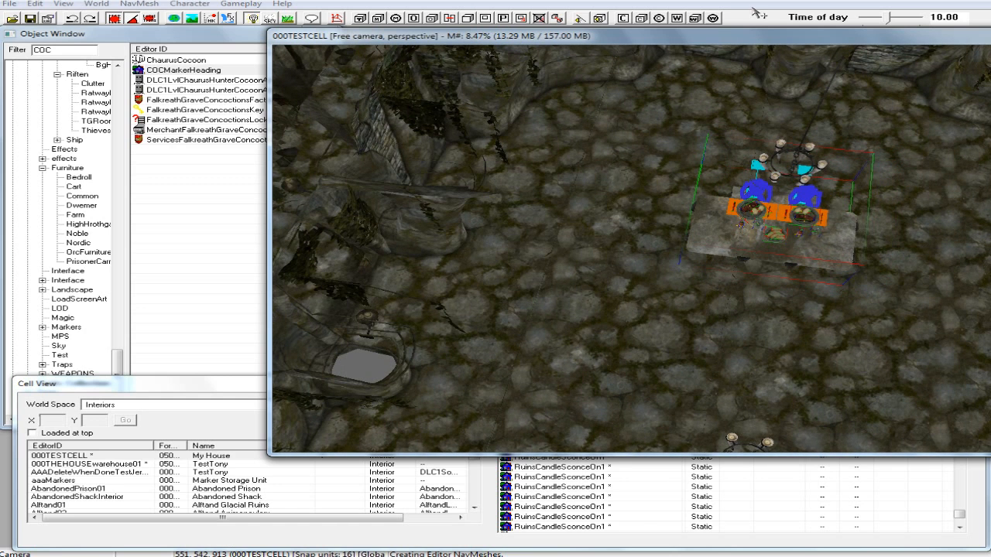
Preview the table area under the cell's own lighting, and switch back to the bright view.
{"action": "left_click", "coordinate": [744, 40]}
{"action": "key", "text": "a"}
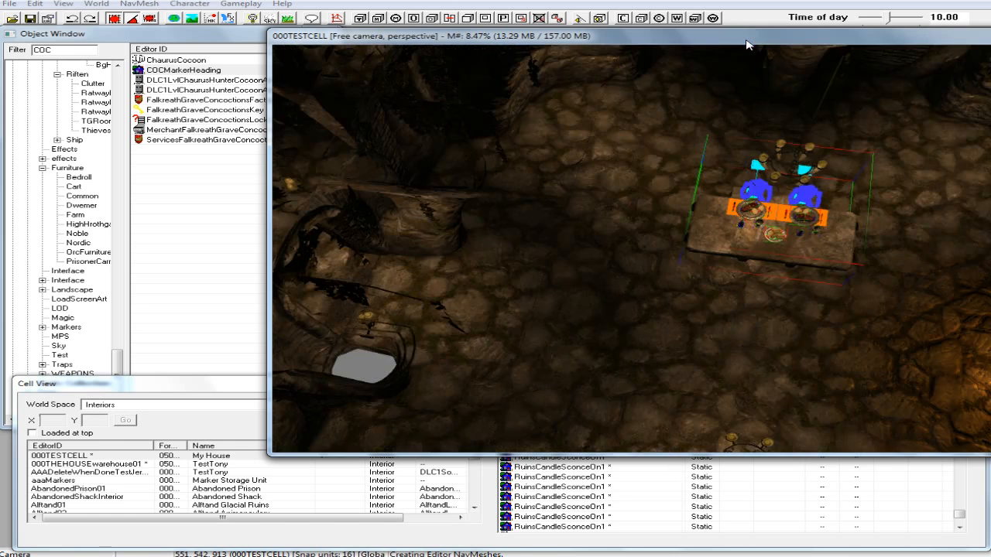
{"action": "key", "text": "a"}
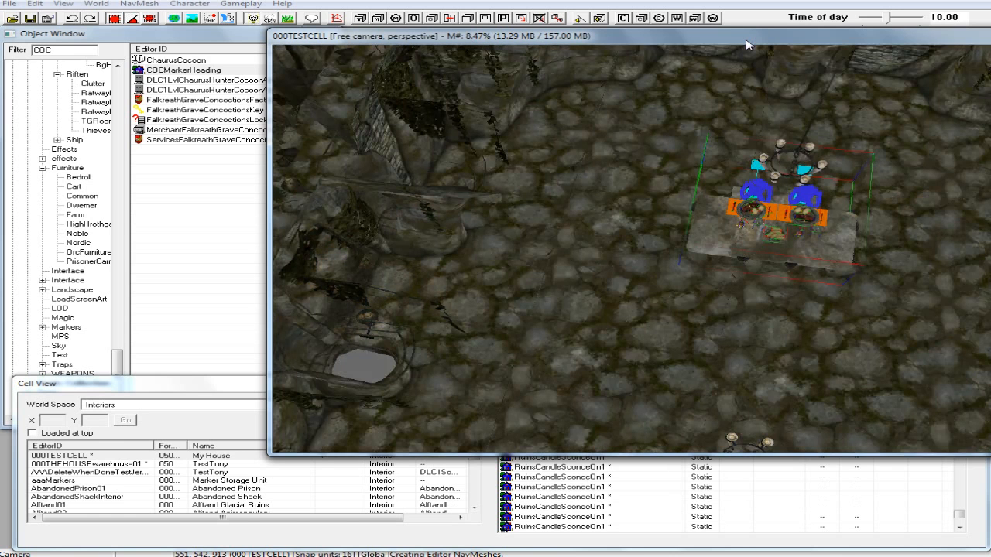
Duplicate the table setting and place the copy beneath the nearer chandelier, turned to face the opposite way.
{"action": "right_click", "coordinate": [763, 223]}
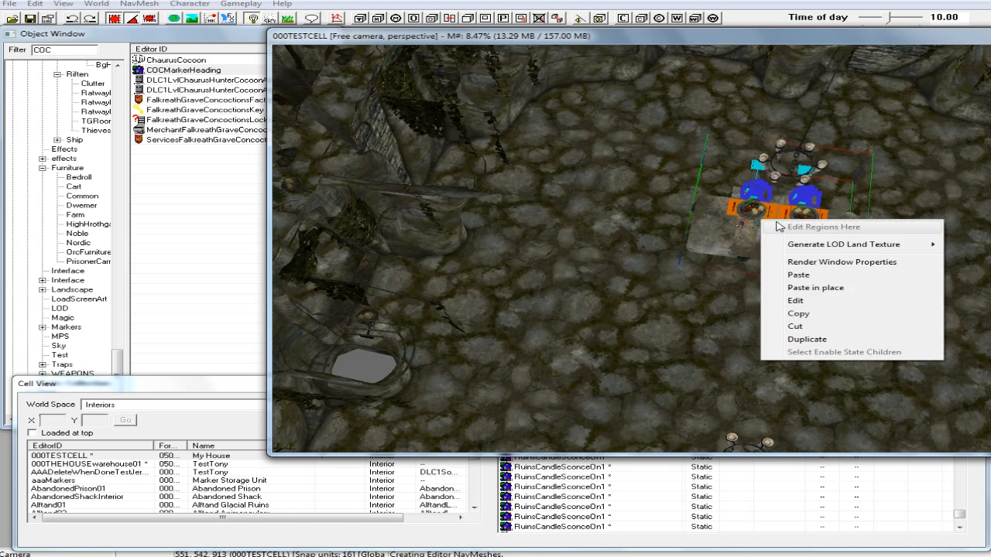
{"action": "left_click", "coordinate": [827, 340]}
{"action": "scroll", "coordinate": [769, 235], "scroll_direction": "down", "scroll_amount": 3}
{"action": "middle_click_drag", "start_coordinate": [768, 232], "coordinate": [778, 190]}
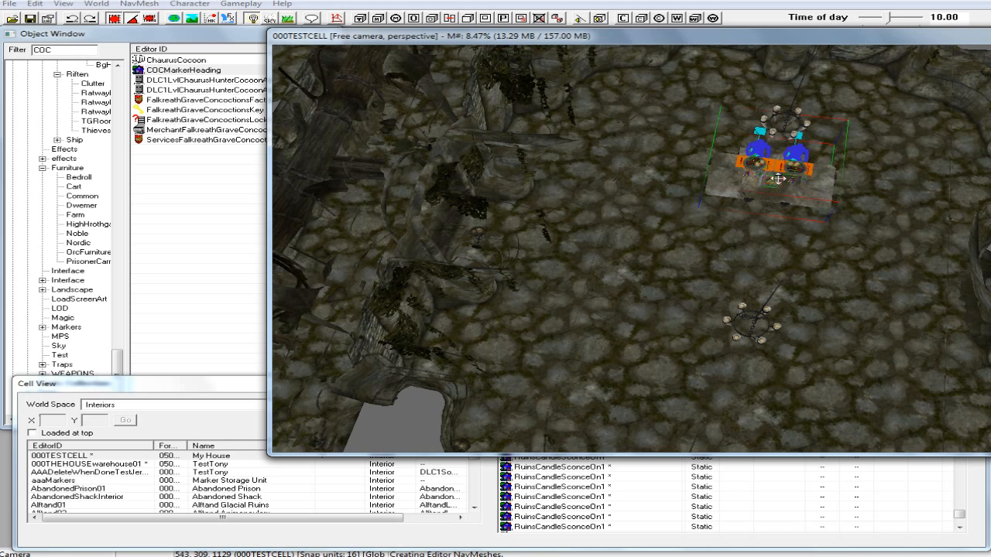
{"action": "key", "text": "ctrl+d"}
{"action": "left_click_drag", "start_coordinate": [782, 162], "coordinate": [728, 348]}
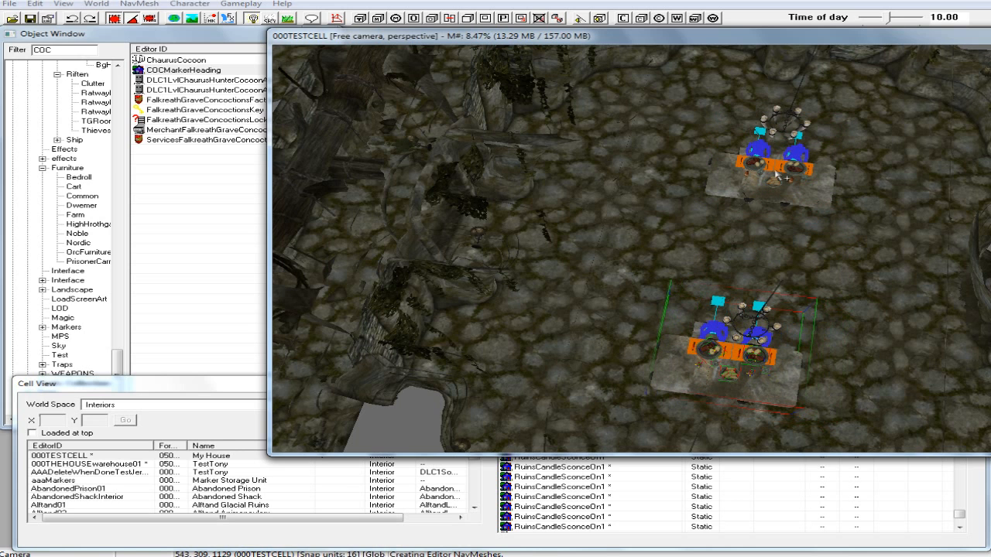
{"action": "right_click_drag", "start_coordinate": [740, 376], "coordinate": [733, 374]}
{"action": "left_click_drag", "start_coordinate": [733, 374], "coordinate": [737, 355]}
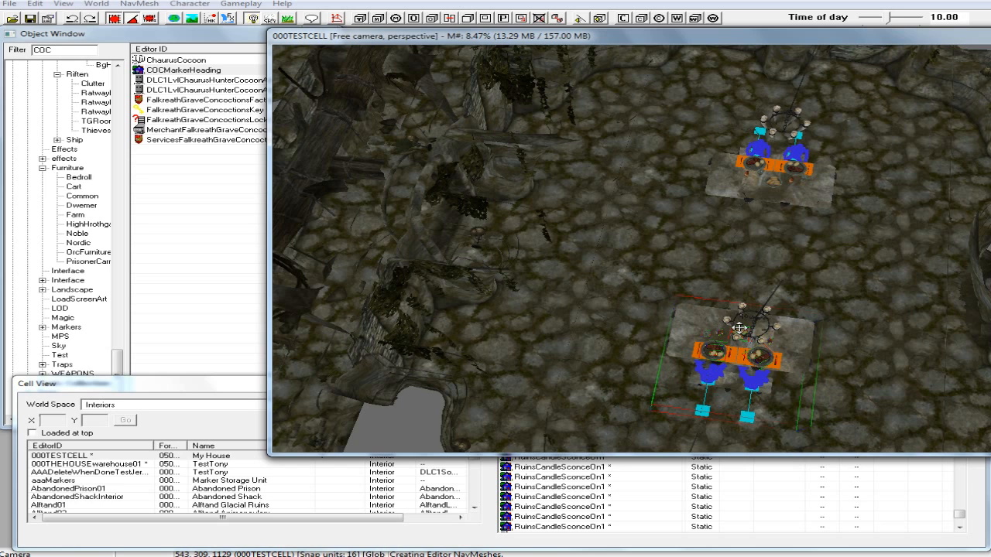
Select both bench tables and cut their footprints out of the room's navmesh.
{"action": "mouse_move", "coordinate": [739, 328]}
{"action": "middle_mouse_down", "text": "shift"}
{"action": "mouse_move", "coordinate": [783, 321]}
{"action": "mouse_move", "coordinate": [746, 315]}
{"action": "middle_mouse_up", "text": "shift"}
{"action": "scroll", "coordinate": [746, 316], "scroll_direction": "down", "scroll_amount": 4}
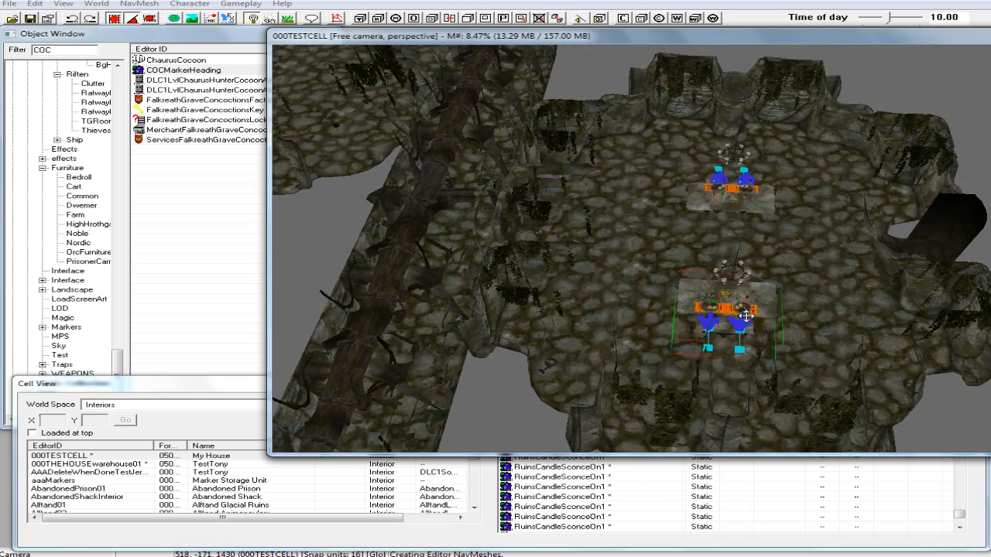
{"action": "scroll", "coordinate": [747, 316], "scroll_direction": "down", "scroll_amount": 2}
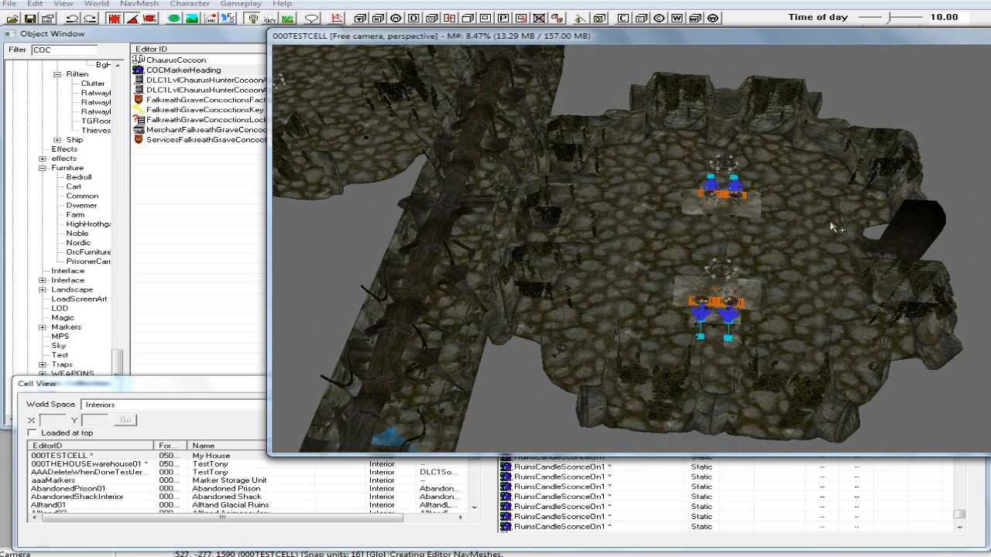
{"action": "middle_click_drag", "start_coordinate": [776, 249], "coordinate": [821, 241]}
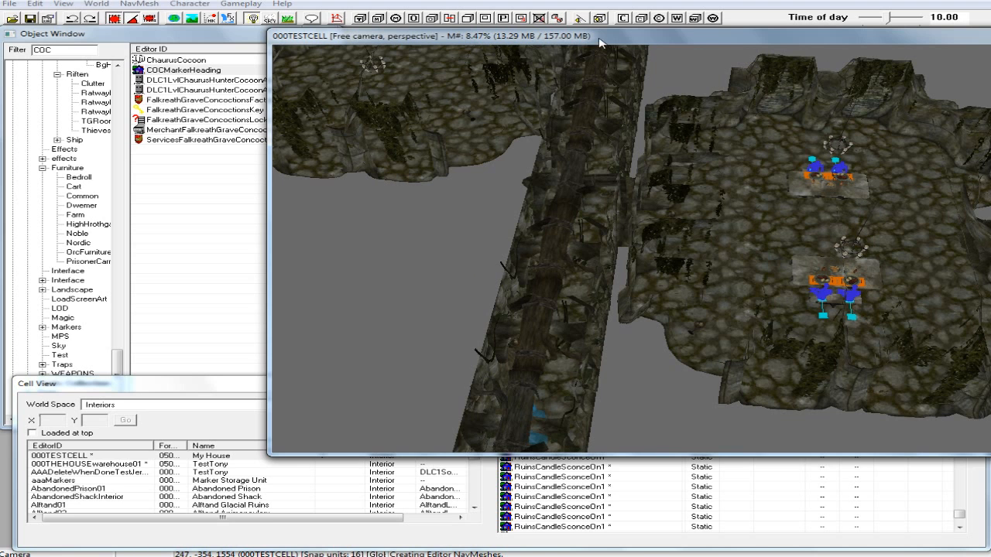
{"action": "scroll", "coordinate": [759, 222], "scroll_direction": "up", "scroll_amount": 2}
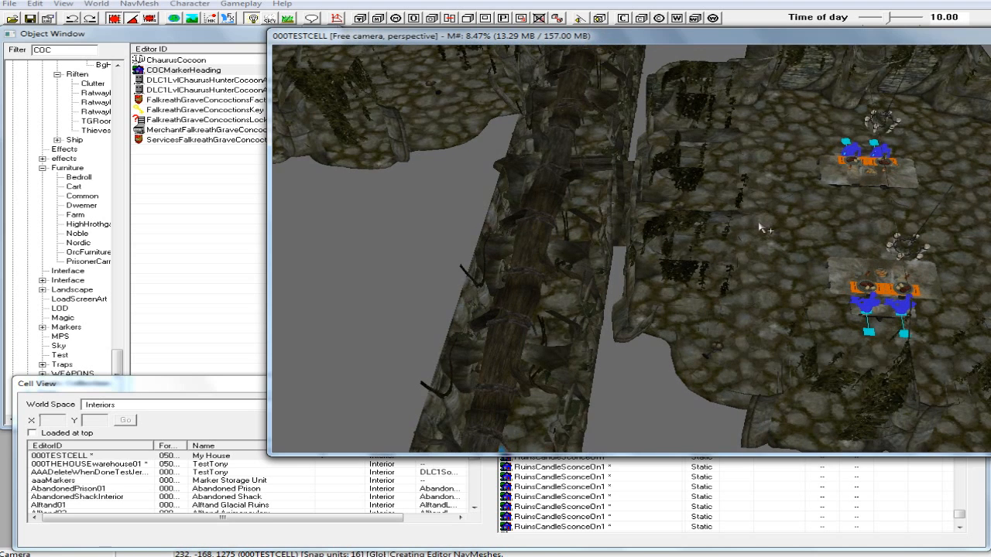
{"action": "middle_click_drag", "start_coordinate": [758, 224], "coordinate": [738, 225]}
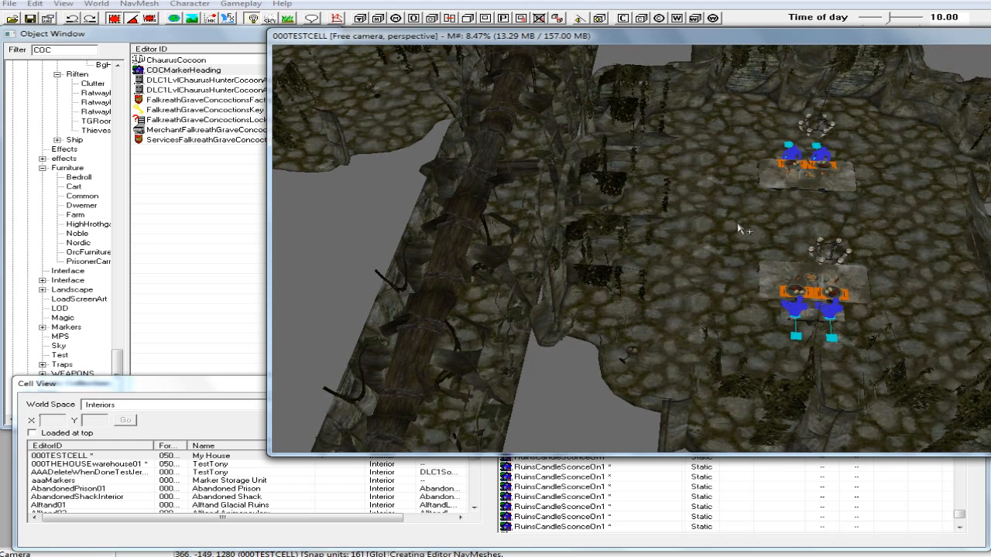
{"action": "left_click", "coordinate": [775, 183]}
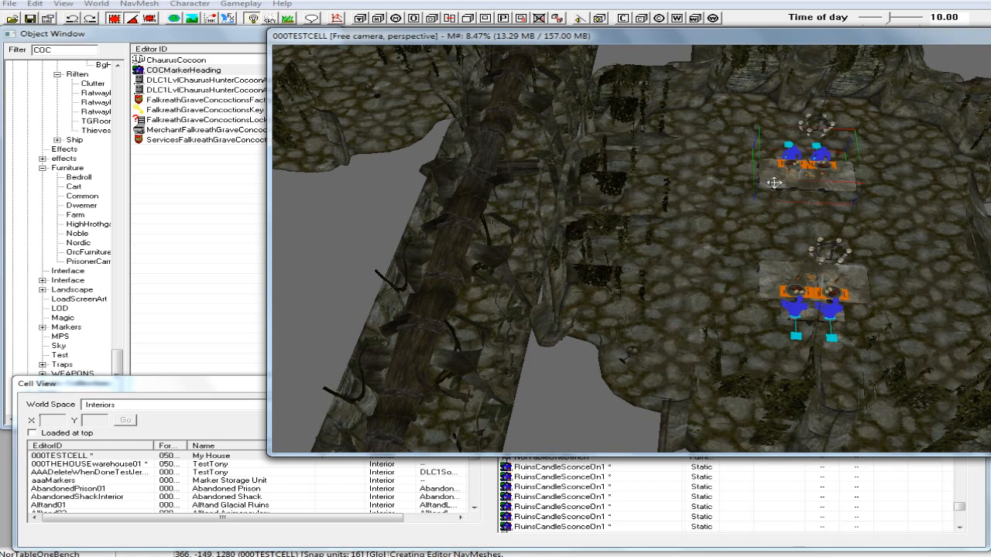
{"action": "left_click", "coordinate": [763, 275], "text": "ctrl"}
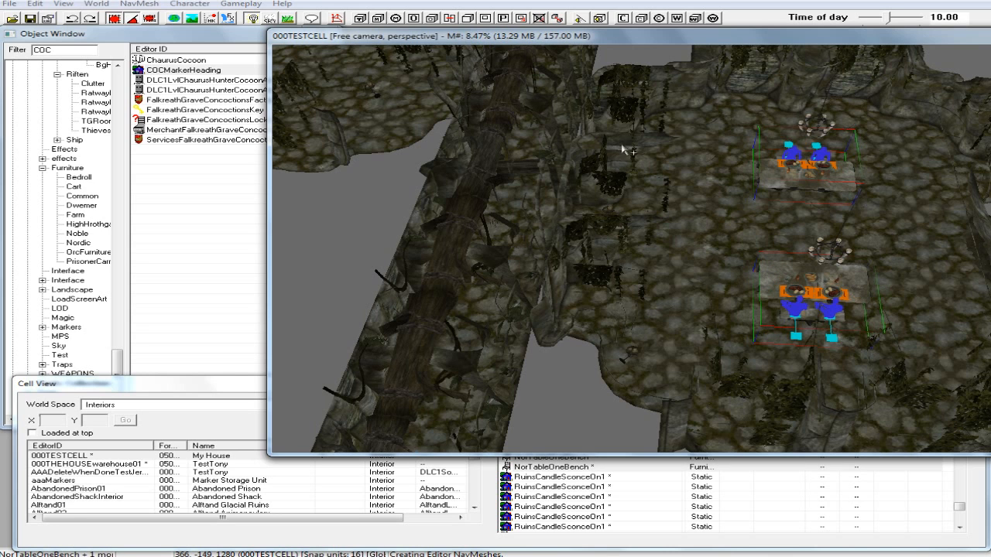
{"action": "left_click", "coordinate": [335, 20]}
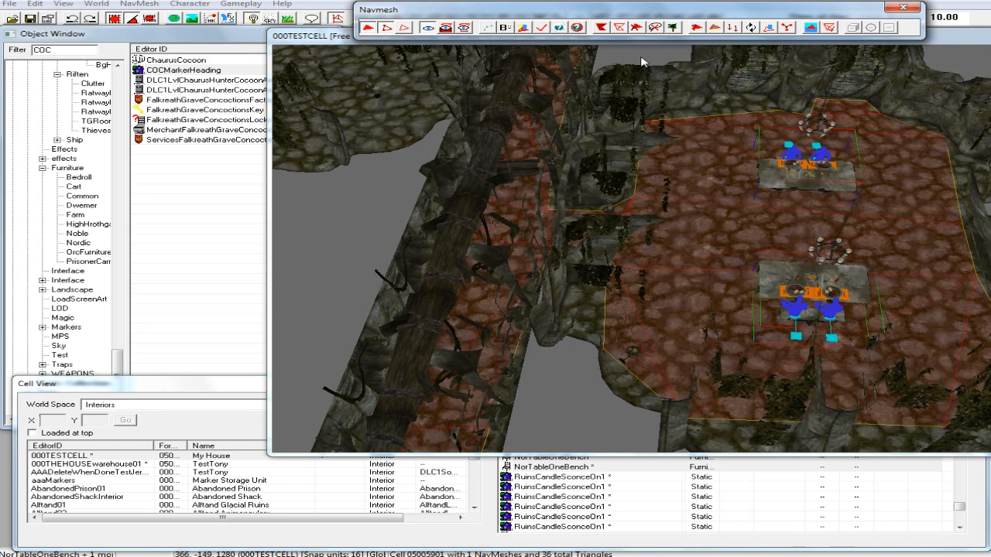
{"action": "left_click", "coordinate": [673, 28]}
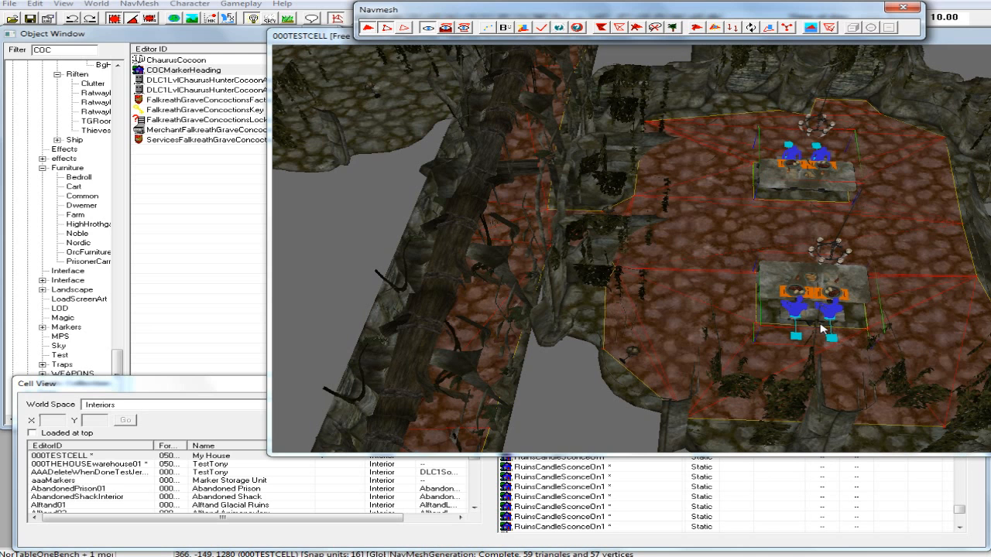
Inspect the navmesh triangles around the two table cutouts by selecting several of them.
{"action": "left_click", "coordinate": [742, 321]}
{"action": "left_click", "coordinate": [972, 306]}
{"action": "left_click", "coordinate": [960, 222]}
{"action": "left_click", "coordinate": [932, 288]}
{"action": "left_click", "coordinate": [914, 198]}
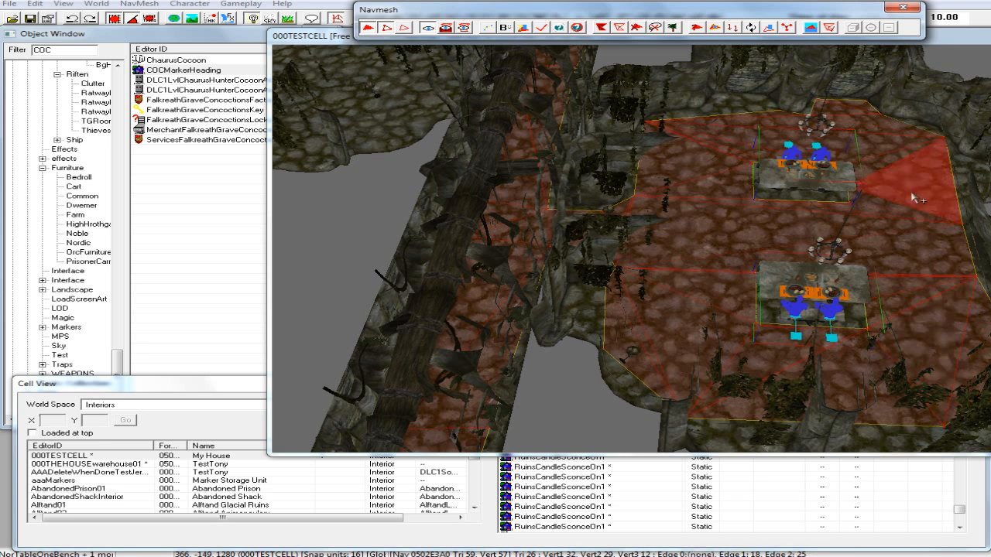
Examine the navmesh triangles along the seating side of the nearer table and how they border its cutout.
{"action": "left_click", "coordinate": [925, 329]}
{"action": "left_click", "coordinate": [774, 352]}
{"action": "left_click", "coordinate": [840, 343]}
{"action": "left_click", "coordinate": [794, 333]}
{"action": "left_click", "coordinate": [791, 317]}
{"action": "left_click", "coordinate": [797, 334]}
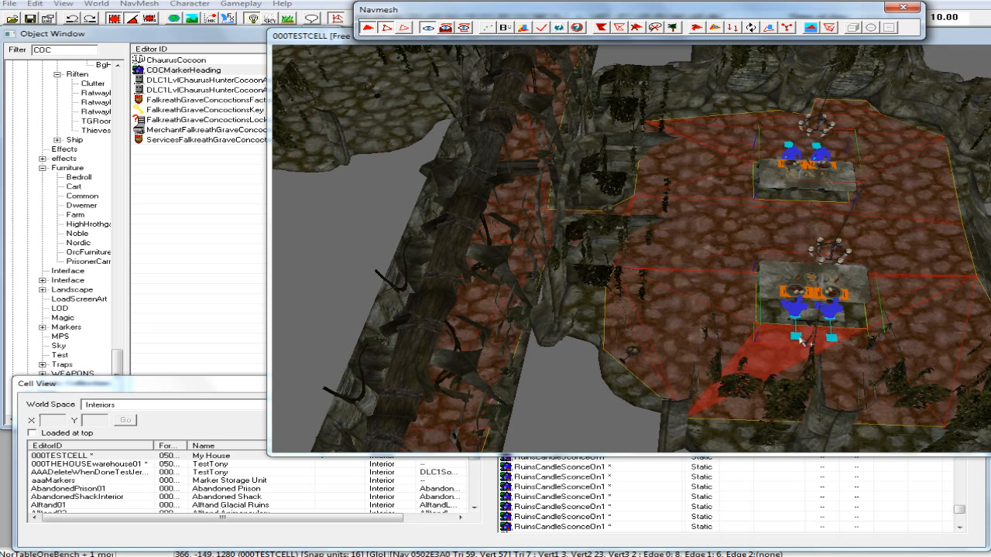
{"action": "left_click", "coordinate": [799, 312]}
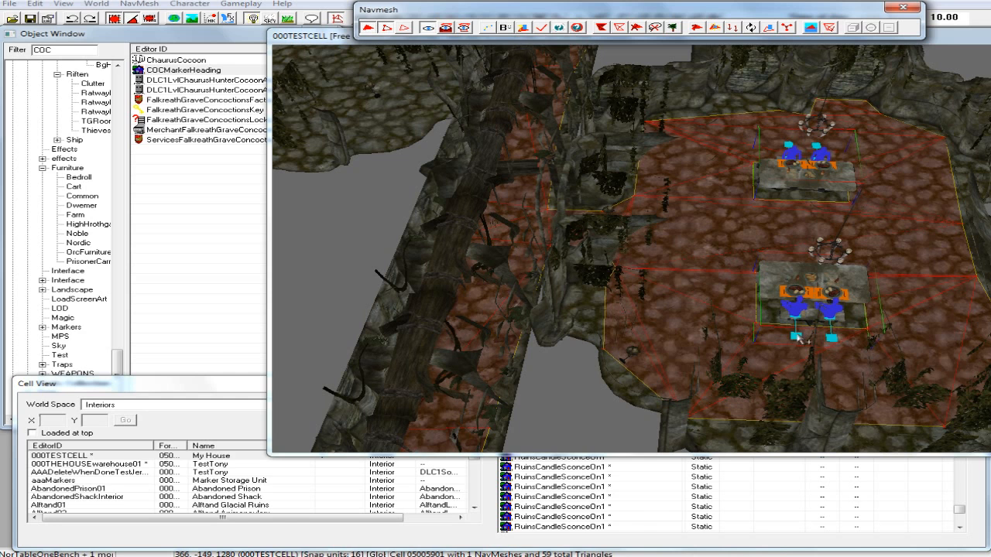
{"action": "left_click", "coordinate": [797, 339]}
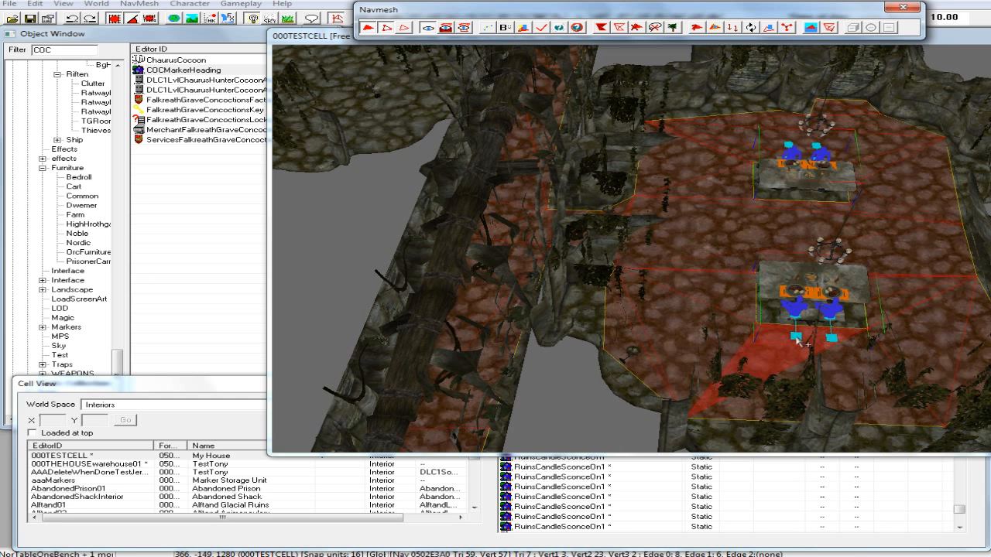
{"action": "middle_click_drag", "start_coordinate": [800, 342], "coordinate": [836, 342], "text": "shift"}
{"action": "mouse_move", "coordinate": [823, 339]}
{"action": "middle_mouse_down"}
{"action": "mouse_move", "coordinate": [875, 333]}
{"action": "mouse_move", "coordinate": [827, 333]}
{"action": "mouse_move", "coordinate": [845, 240]}
{"action": "middle_mouse_up"}
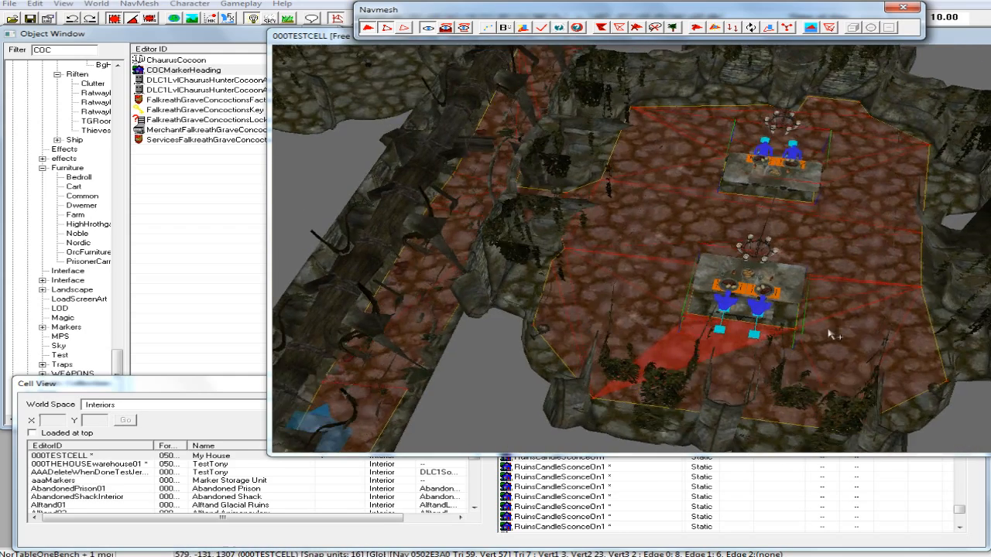
Finalize the cell's navmesh and leave navmesh editing.
{"action": "left_click", "coordinate": [541, 28]}
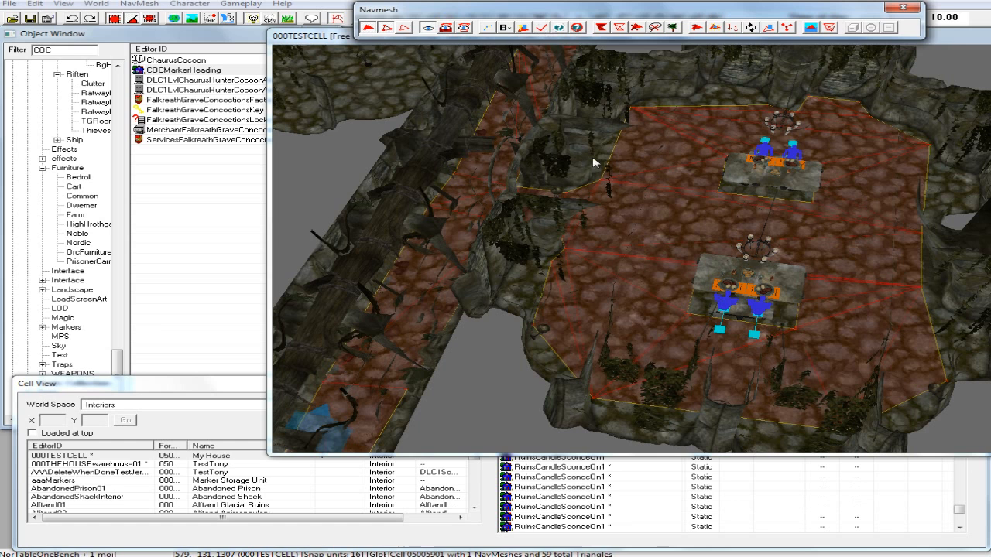
{"action": "left_click", "coordinate": [633, 226]}
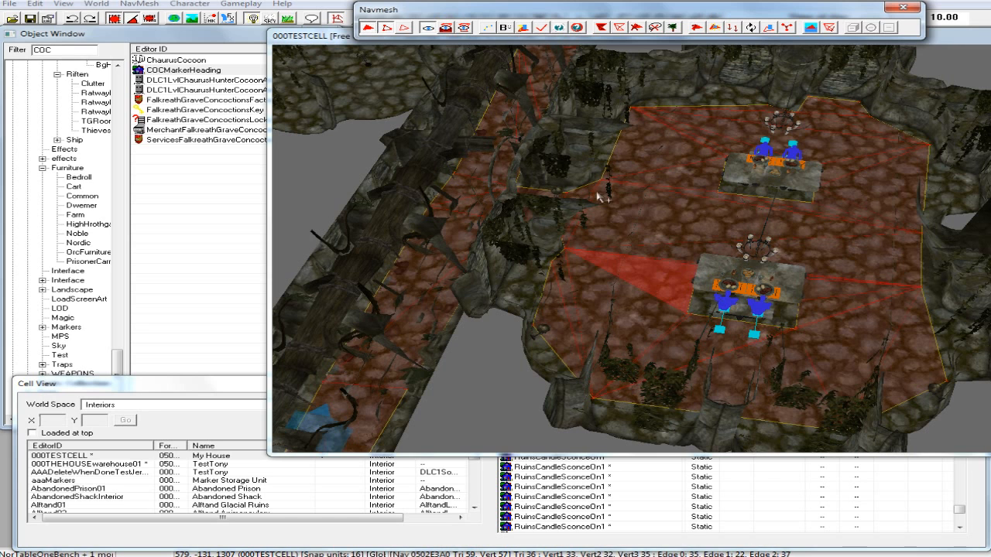
{"action": "left_click", "coordinate": [909, 10]}
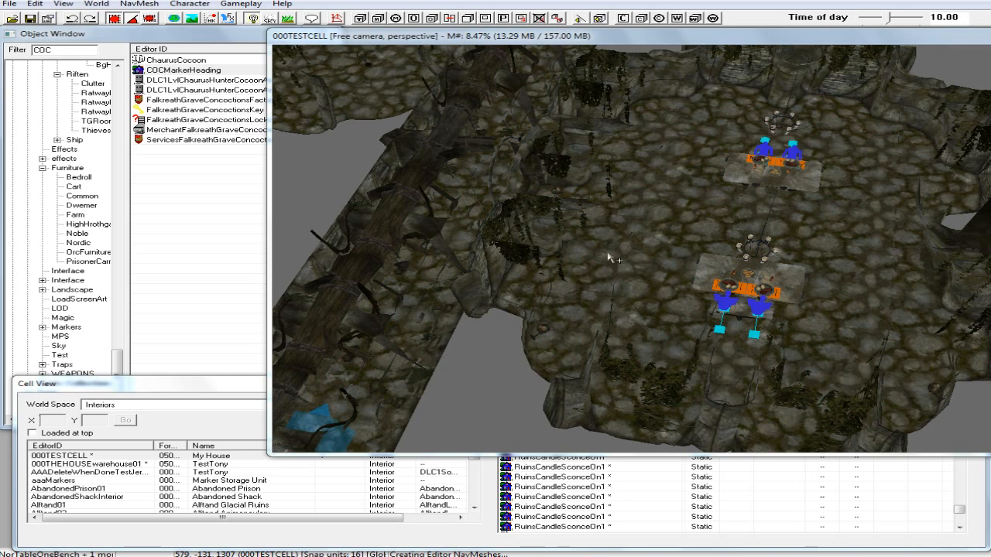
Reopen navmesh editing and examine the navmesh coverage of the corridor, the furnished room and the neighbouring rooms.
{"action": "middle_click_drag", "start_coordinate": [610, 256], "coordinate": [680, 325]}
{"action": "scroll", "coordinate": [681, 325], "scroll_direction": "down", "scroll_amount": 1}
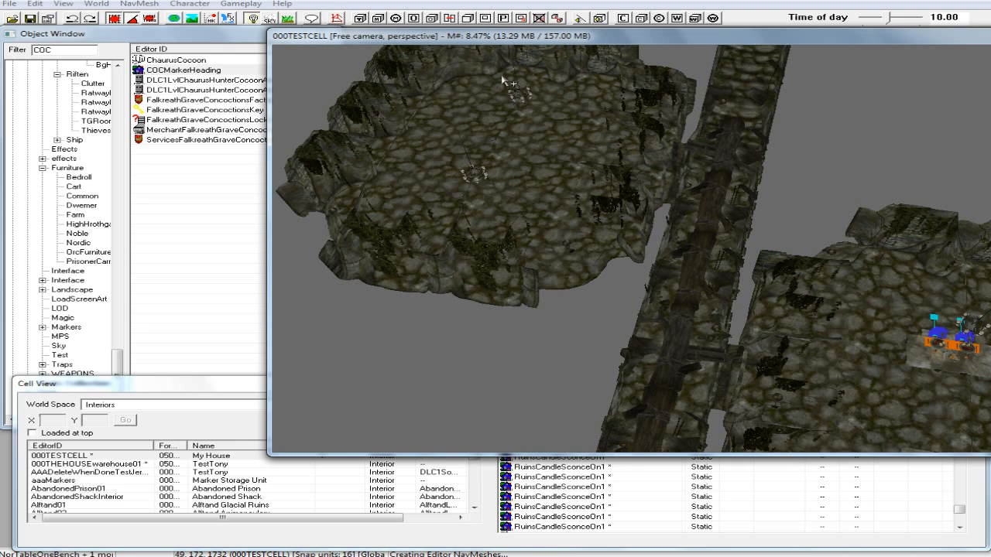
{"action": "left_click", "coordinate": [336, 18]}
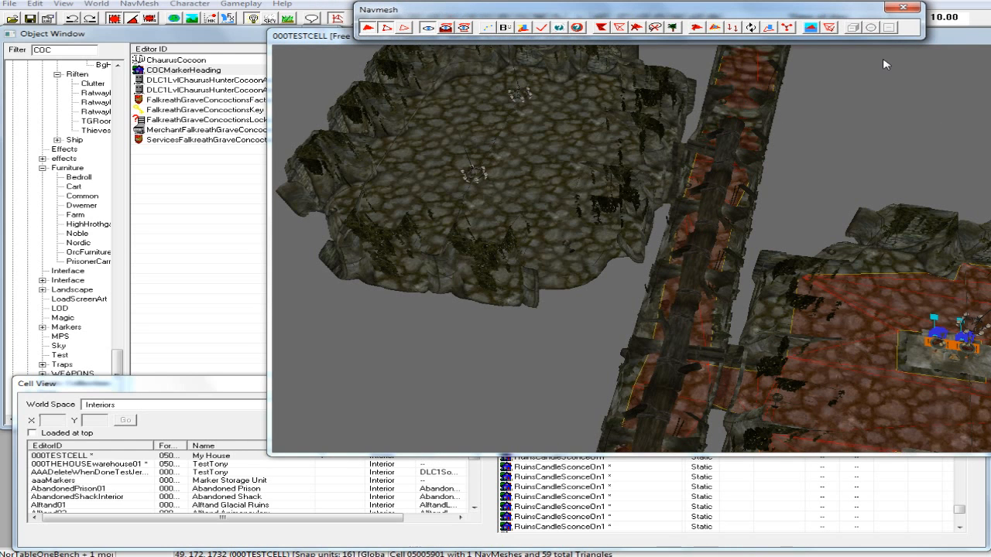
{"action": "left_click", "coordinate": [949, 35]}
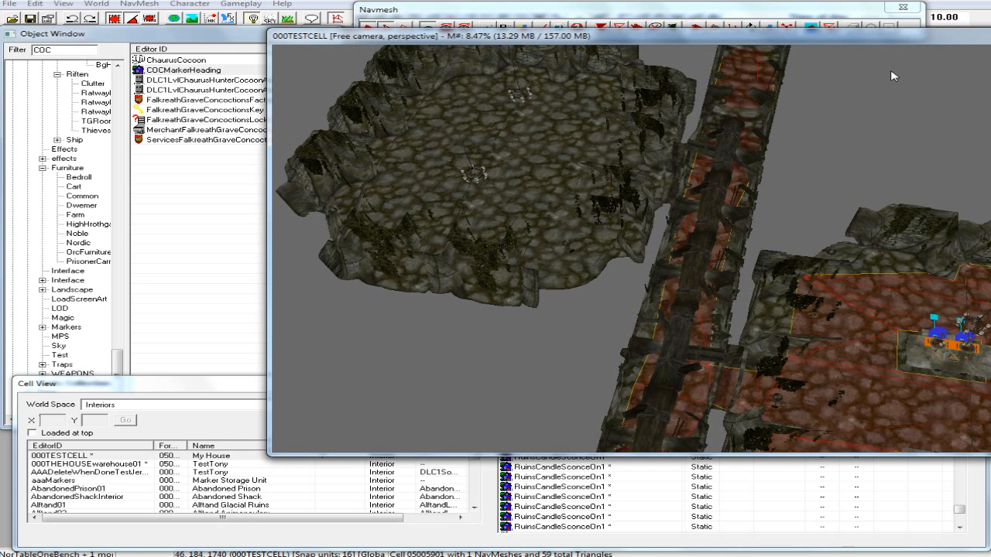
{"action": "middle_click_drag", "start_coordinate": [891, 71], "coordinate": [863, 106]}
{"action": "scroll", "coordinate": [862, 107], "scroll_direction": "down", "scroll_amount": 5}
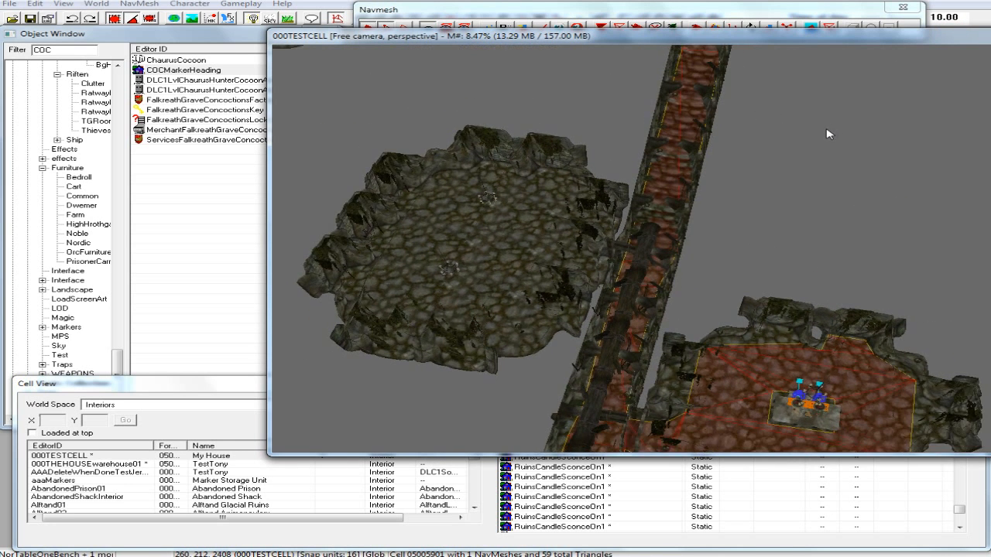
{"action": "scroll", "coordinate": [803, 142], "scroll_direction": "down", "scroll_amount": 4}
{"action": "middle_click_drag", "start_coordinate": [798, 145], "coordinate": [877, 184]}
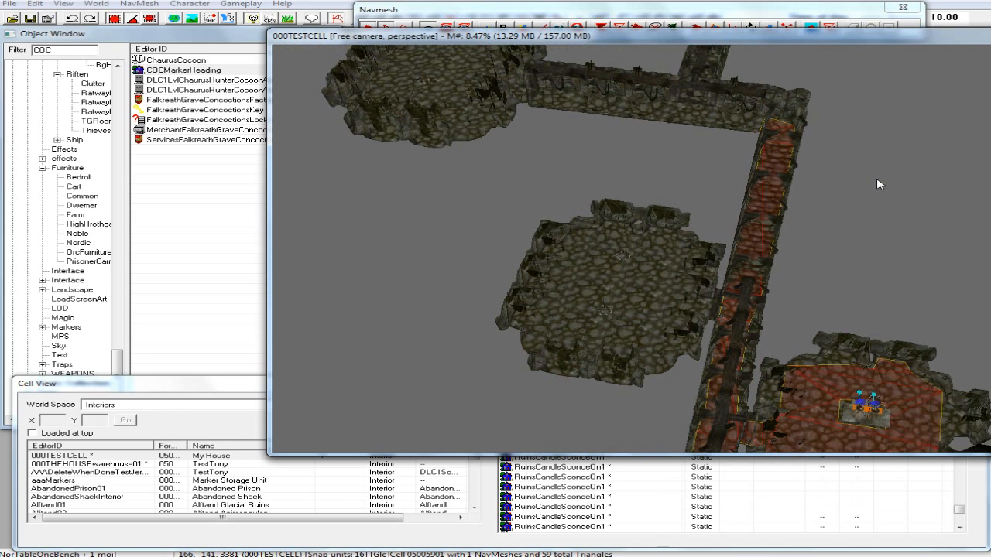
{"action": "middle_click_drag", "start_coordinate": [860, 230], "coordinate": [821, 147]}
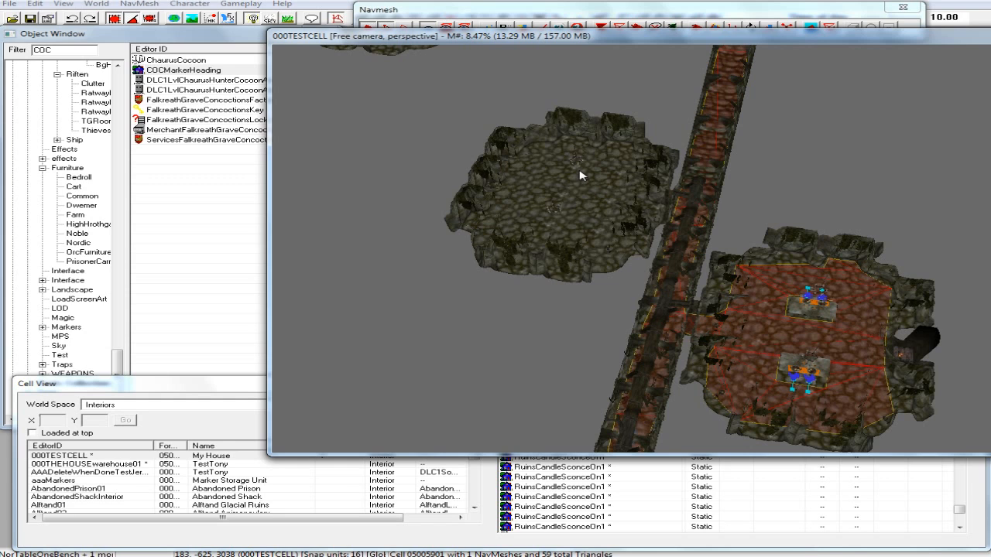
{"action": "left_click", "coordinate": [654, 14]}
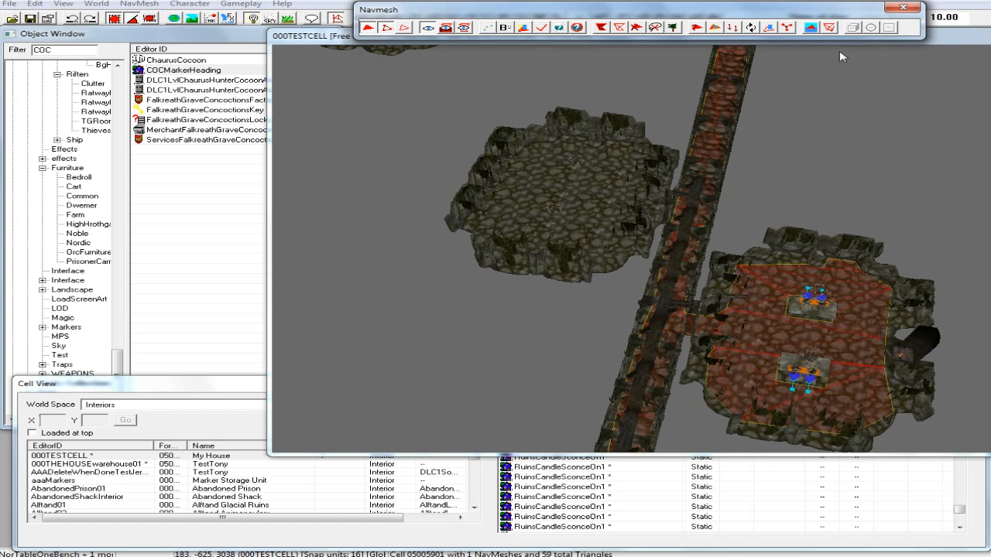
{"action": "left_click", "coordinate": [937, 37]}
{"action": "key", "text": "shift"}
{"action": "key", "text": "shift"}
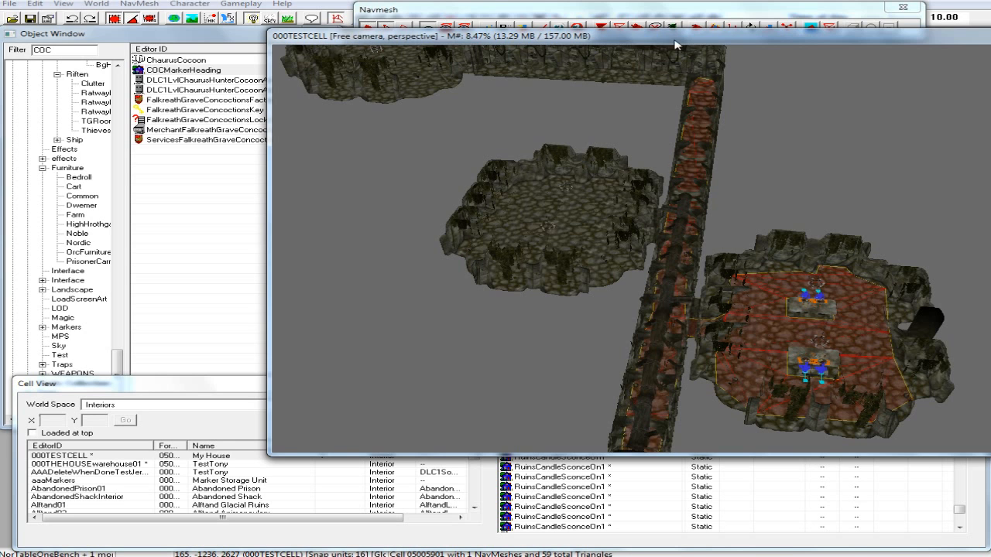
Finalize the navmesh of 000TESTCELL once more and close the navmesh editing tools.
{"action": "left_click", "coordinate": [662, 11]}
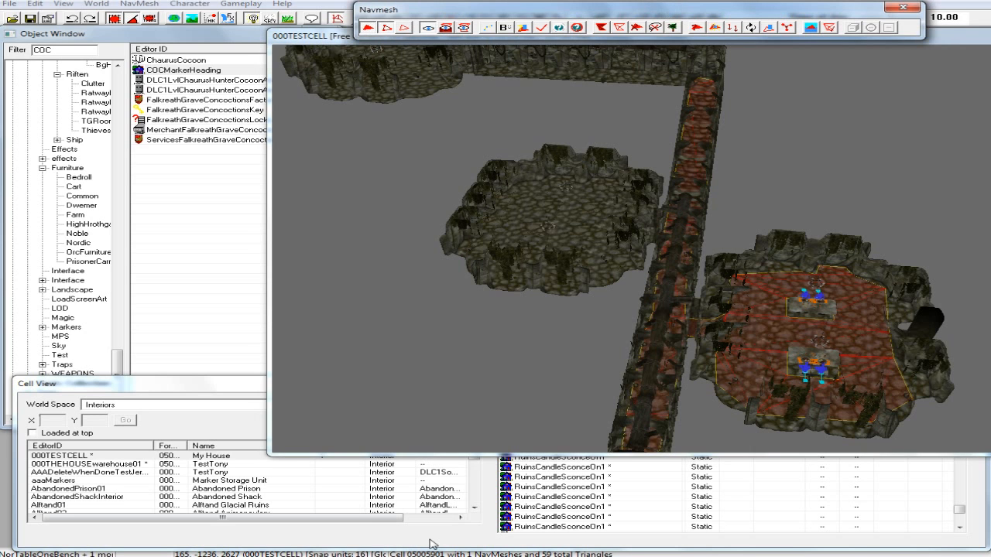
{"action": "left_click", "coordinate": [543, 28]}
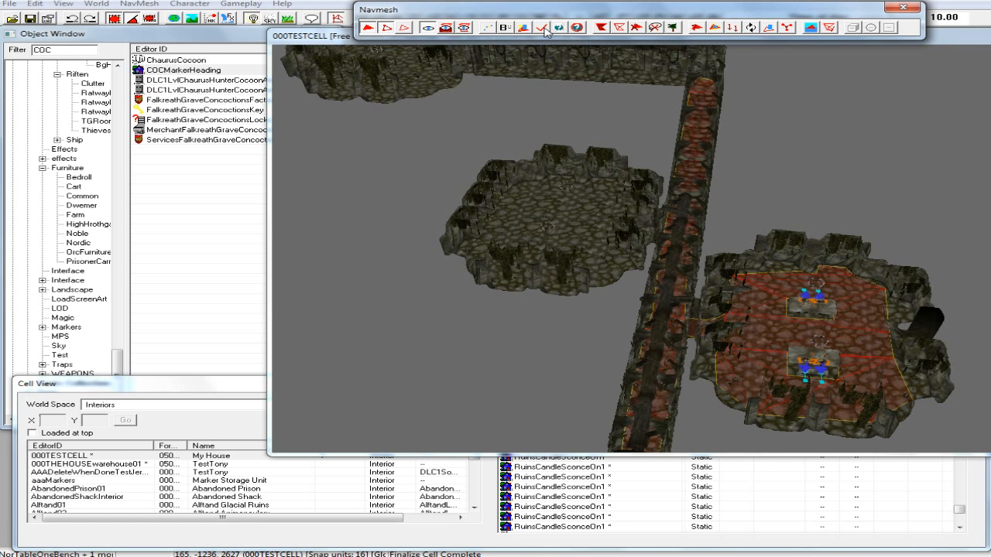
{"action": "left_click", "coordinate": [908, 10]}
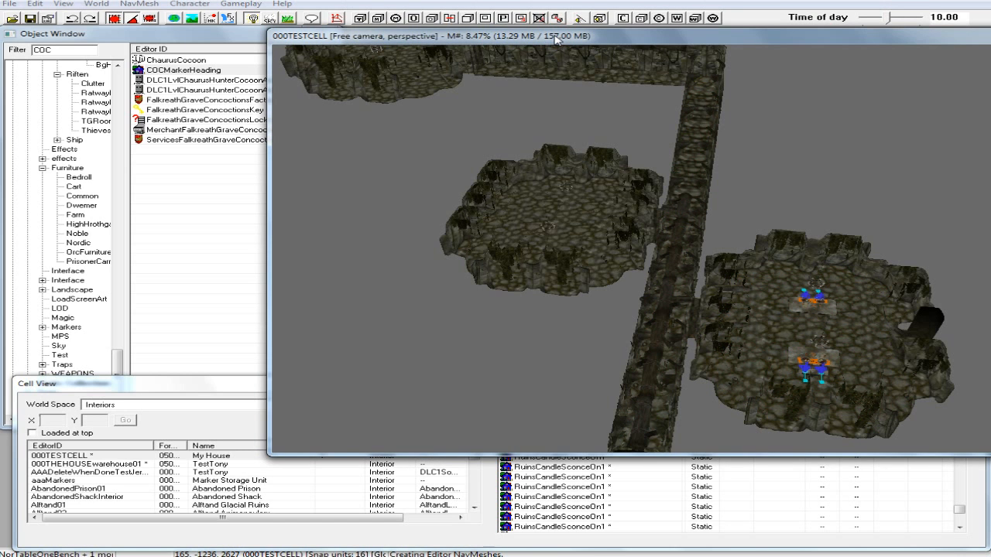
Show the cell under its own lighting and save the plugin, accepting all pathfinding warnings at once.
{"action": "key", "text": "a"}
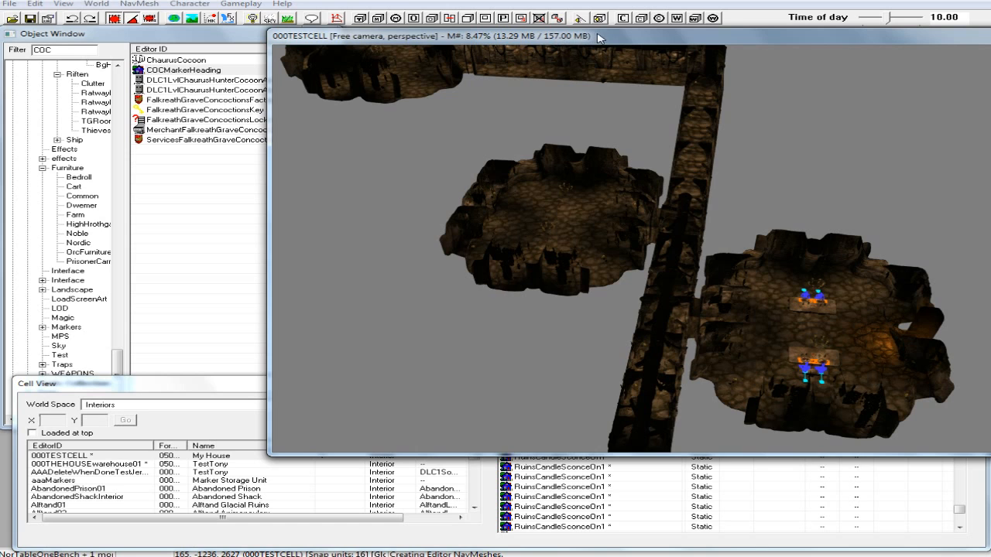
{"action": "left_click", "coordinate": [29, 19]}
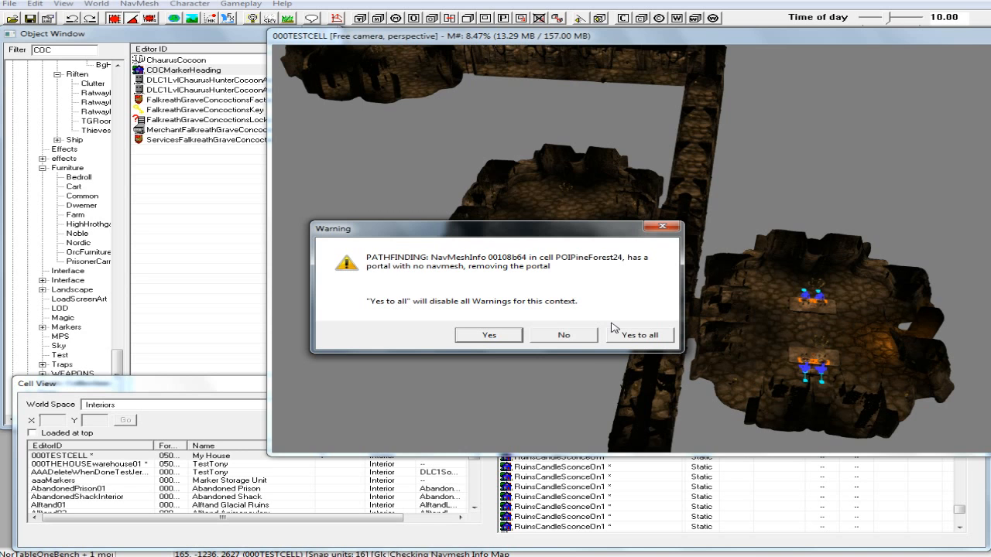
{"action": "left_click", "coordinate": [648, 335]}
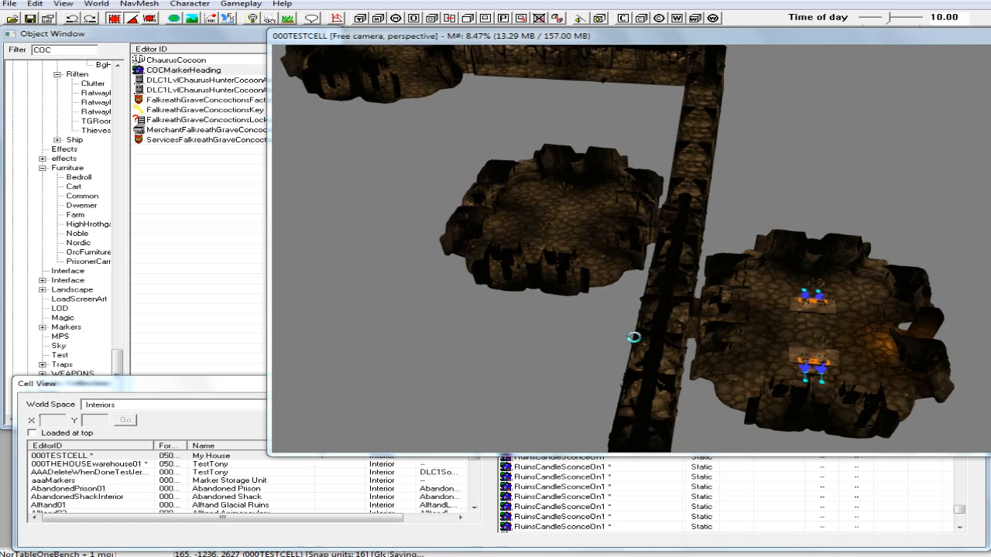